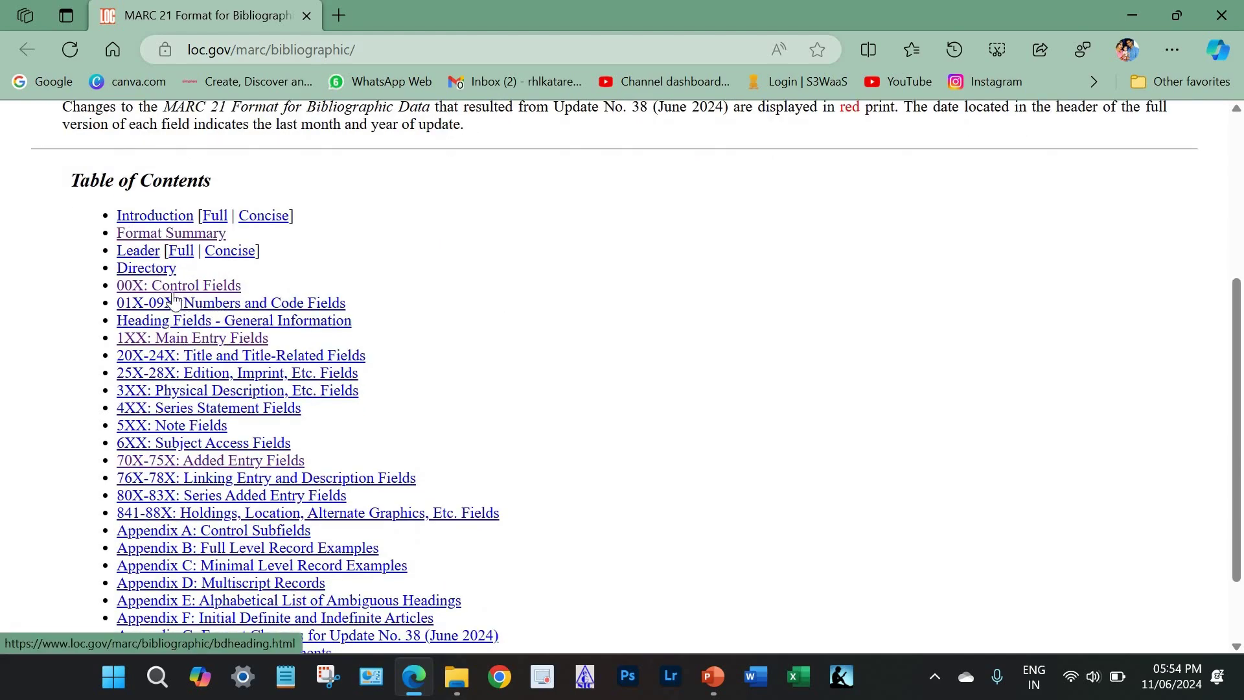
Open the full documentation for field 100 - Main Entry-Personal Name from the 1XX: Main Entry Fields section.
{"action": "scroll", "coordinate": [139, 250], "scroll_direction": "down", "scroll_amount": 1}
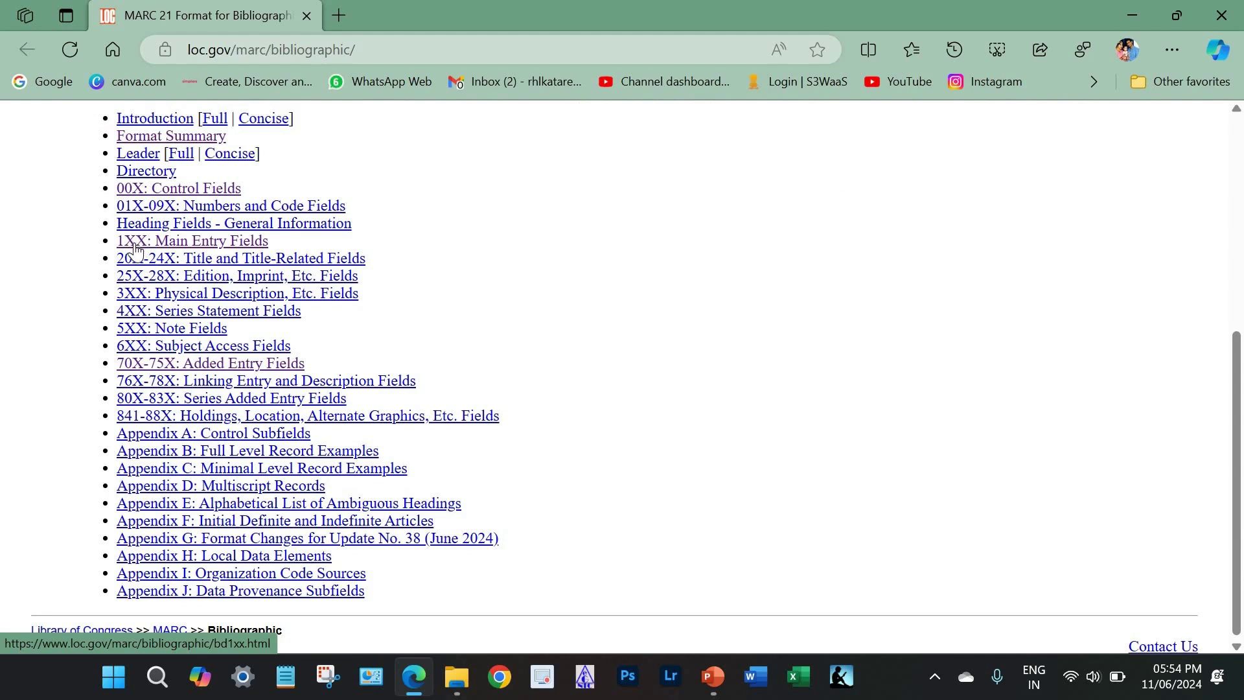
{"action": "left_click", "coordinate": [205, 246]}
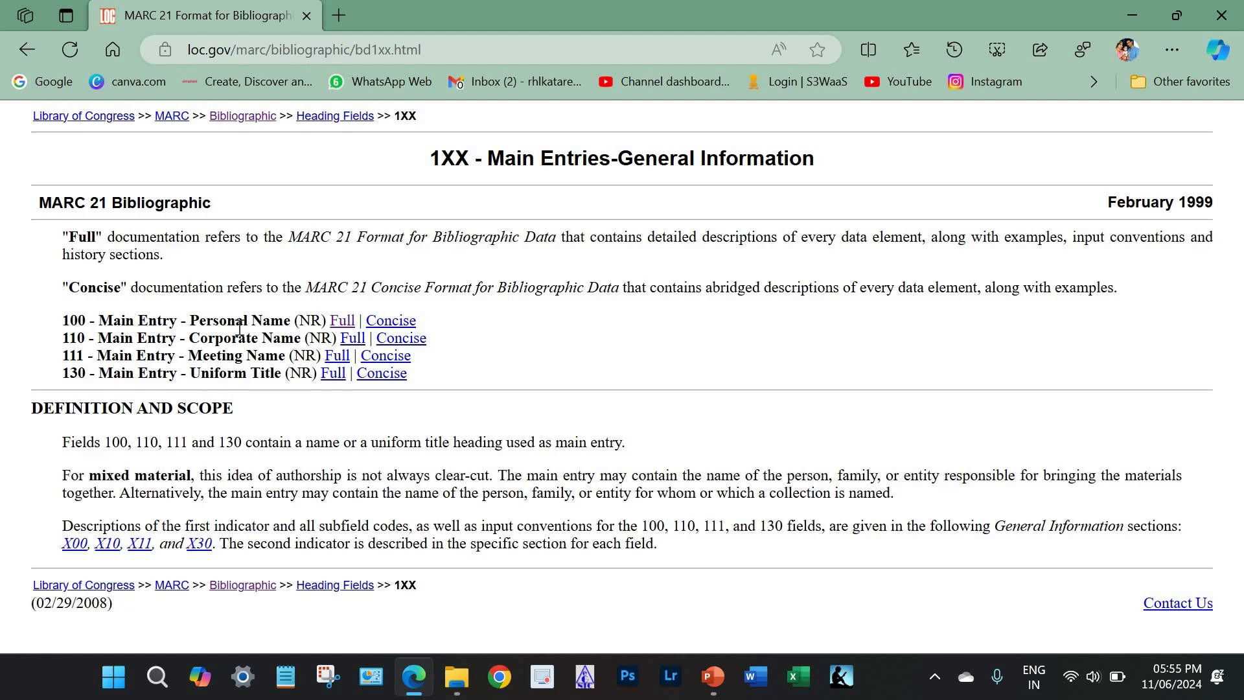
{"action": "left_click", "coordinate": [343, 321]}
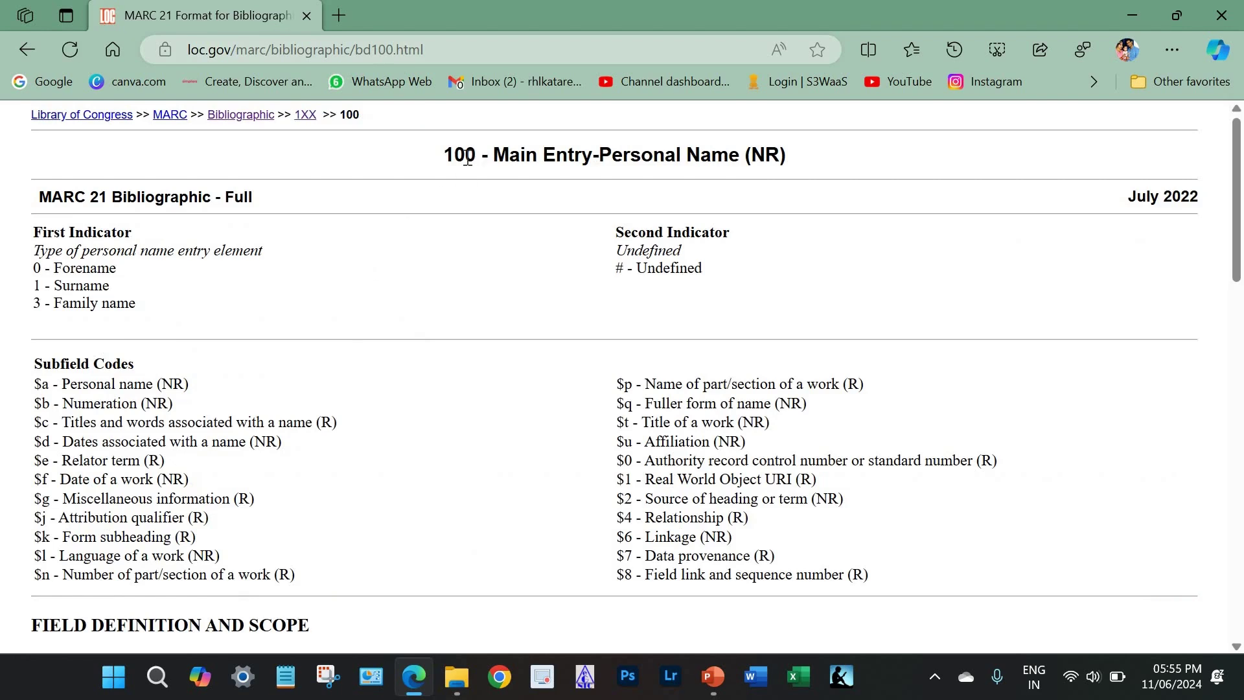
Examine the field 100 heading, the second indicator and the first indicator's options for the type of personal name.
{"action": "left_click_drag", "start_coordinate": [446, 158], "coordinate": [801, 171]}
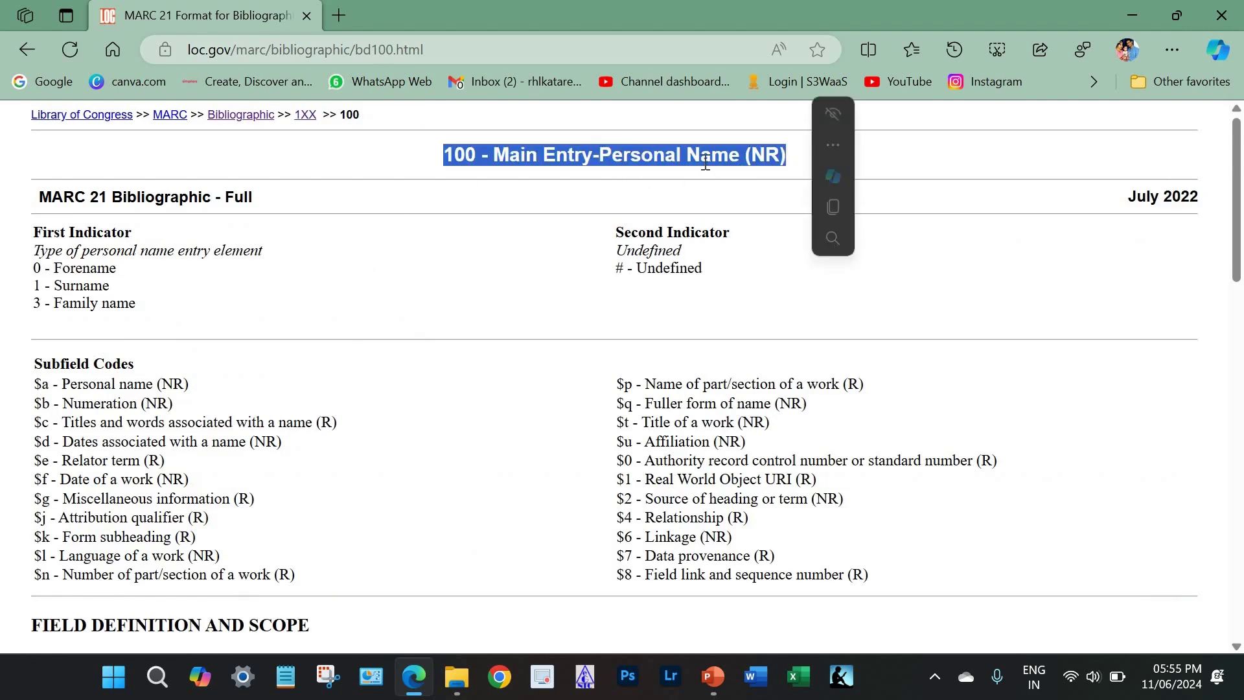
{"action": "left_click", "coordinate": [570, 164]}
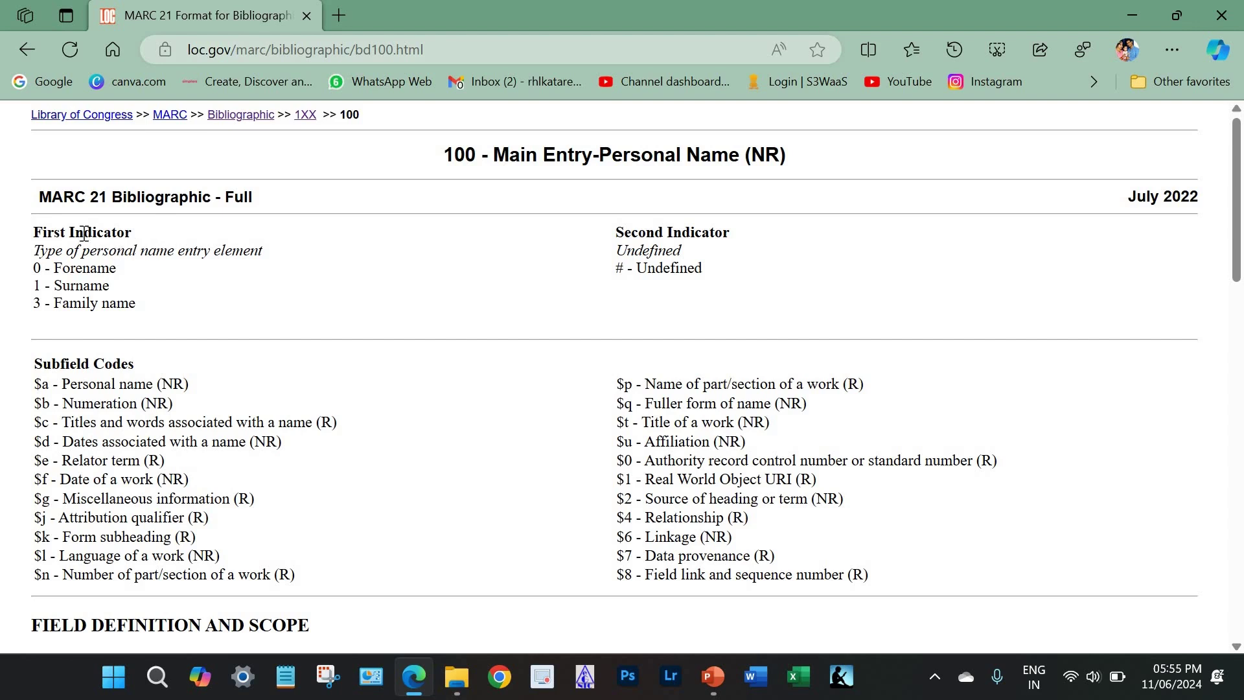
{"action": "triple_click", "coordinate": [149, 233]}
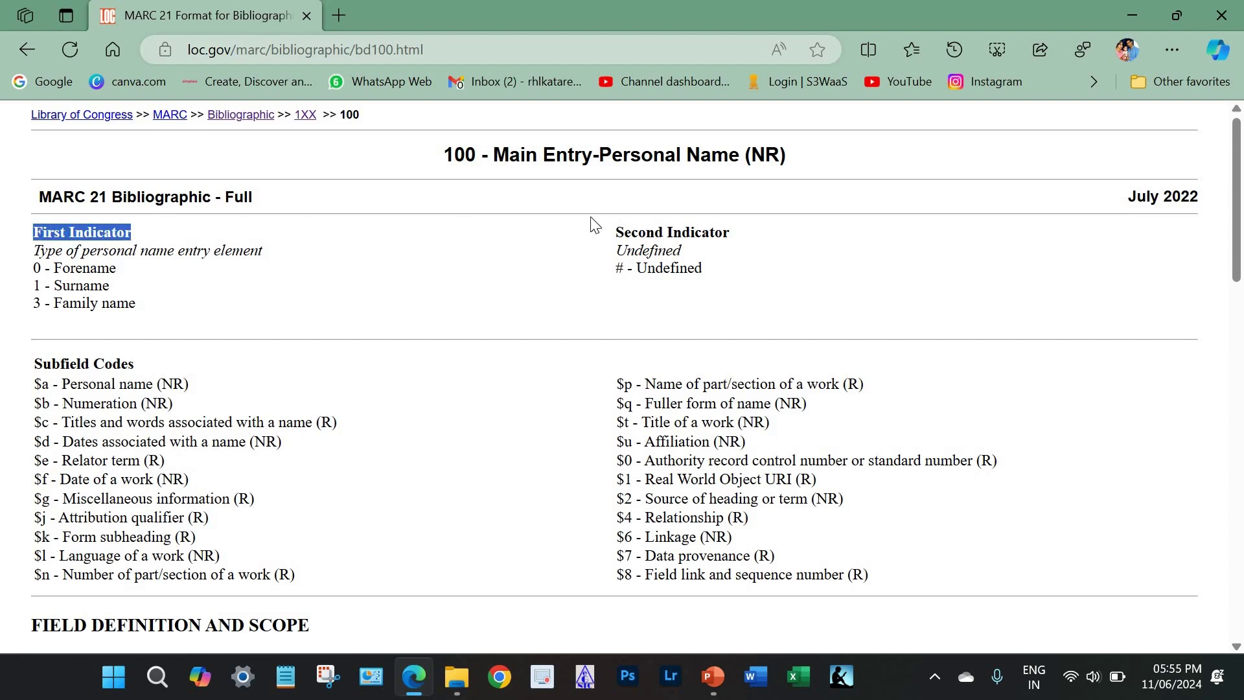
{"action": "left_click", "coordinate": [755, 241]}
{"action": "left_click_drag", "start_coordinate": [754, 241], "coordinate": [623, 233]}
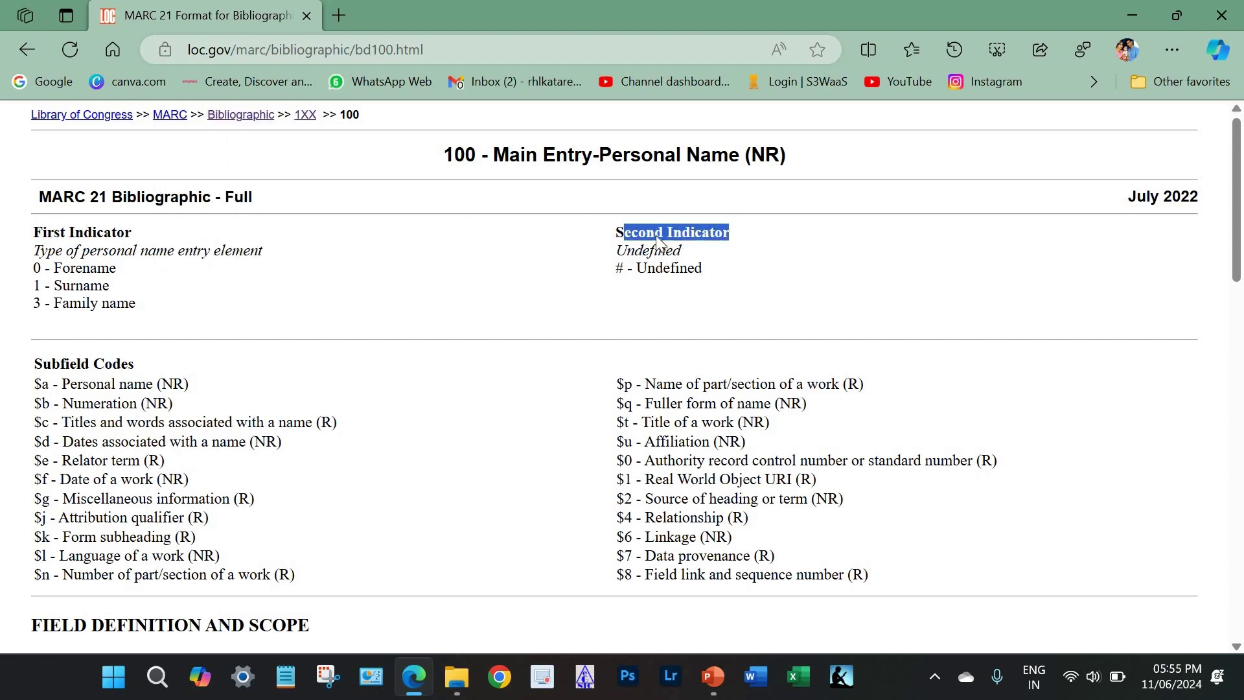
{"action": "left_click", "coordinate": [99, 303]}
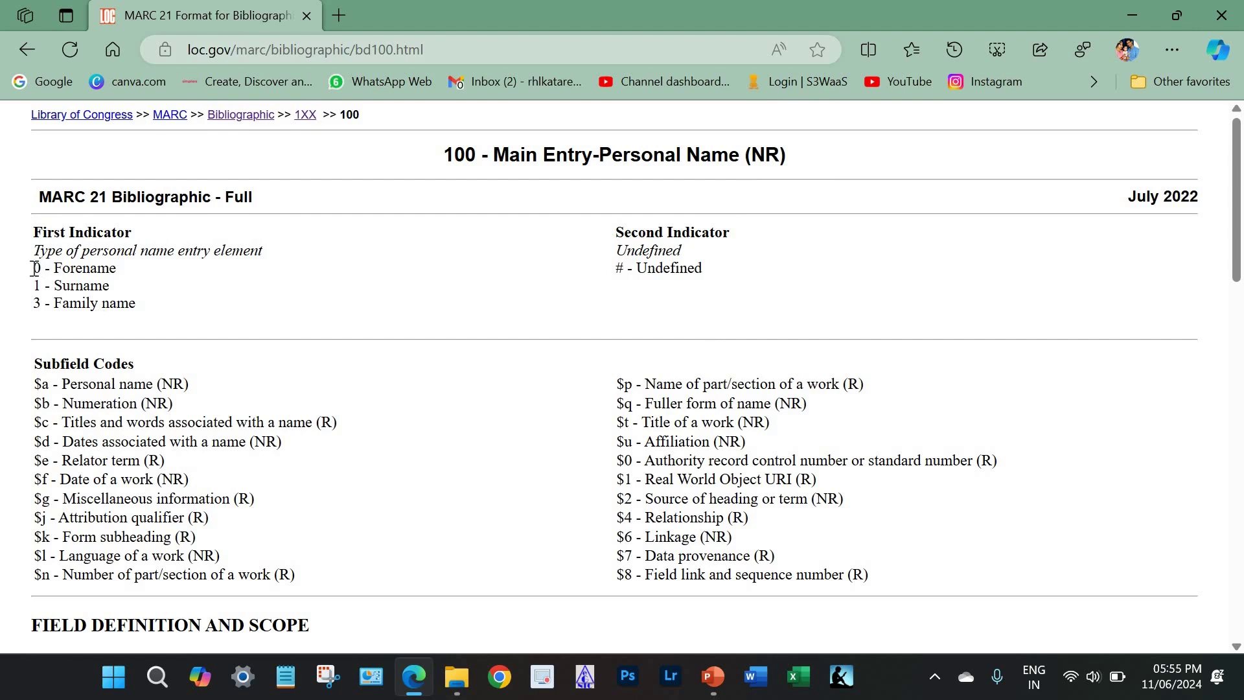
{"action": "left_click_drag", "start_coordinate": [33, 286], "coordinate": [123, 324]}
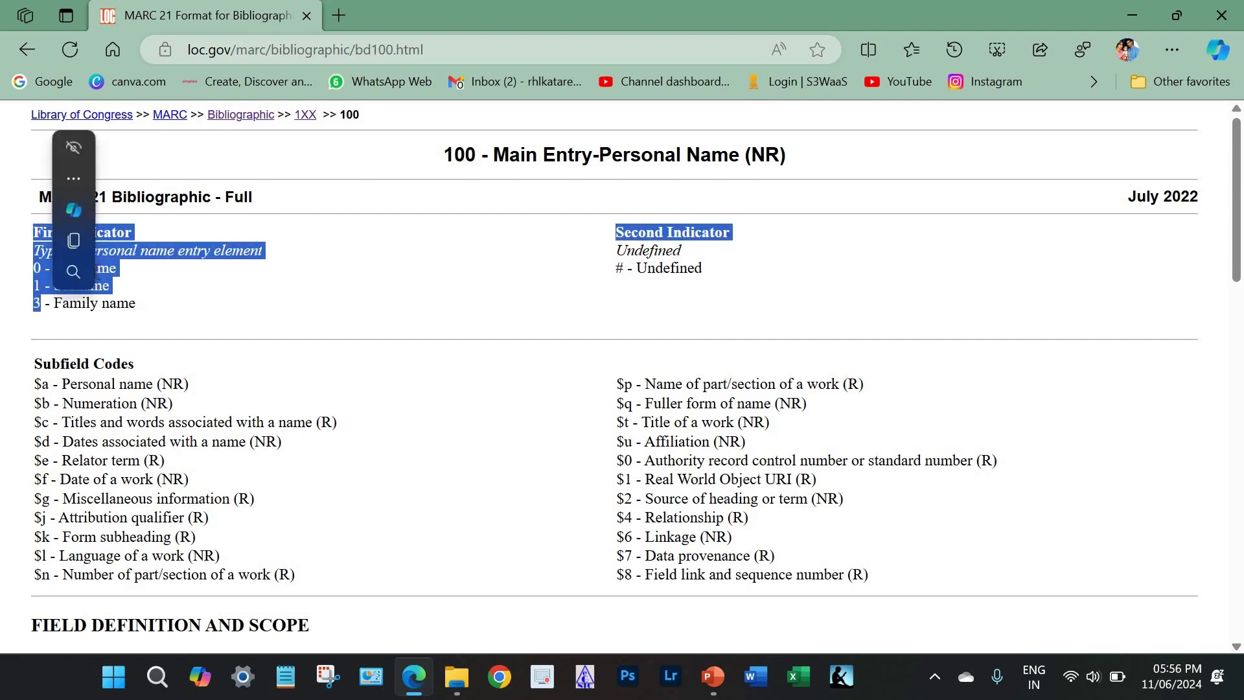
{"action": "left_click", "coordinate": [90, 262]}
{"action": "left_click_drag", "start_coordinate": [493, 152], "coordinate": [797, 159]}
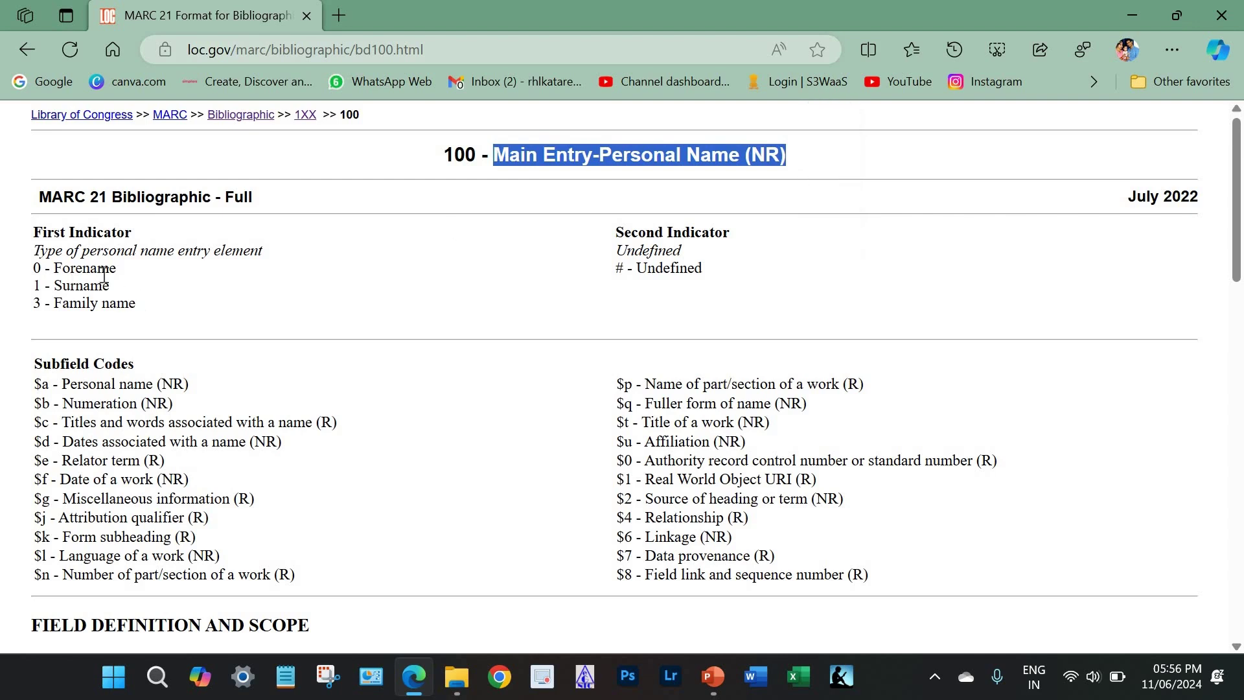
{"action": "left_click_drag", "start_coordinate": [111, 286], "coordinate": [136, 304]}
{"action": "left_click", "coordinate": [41, 232], "text": "shift"}
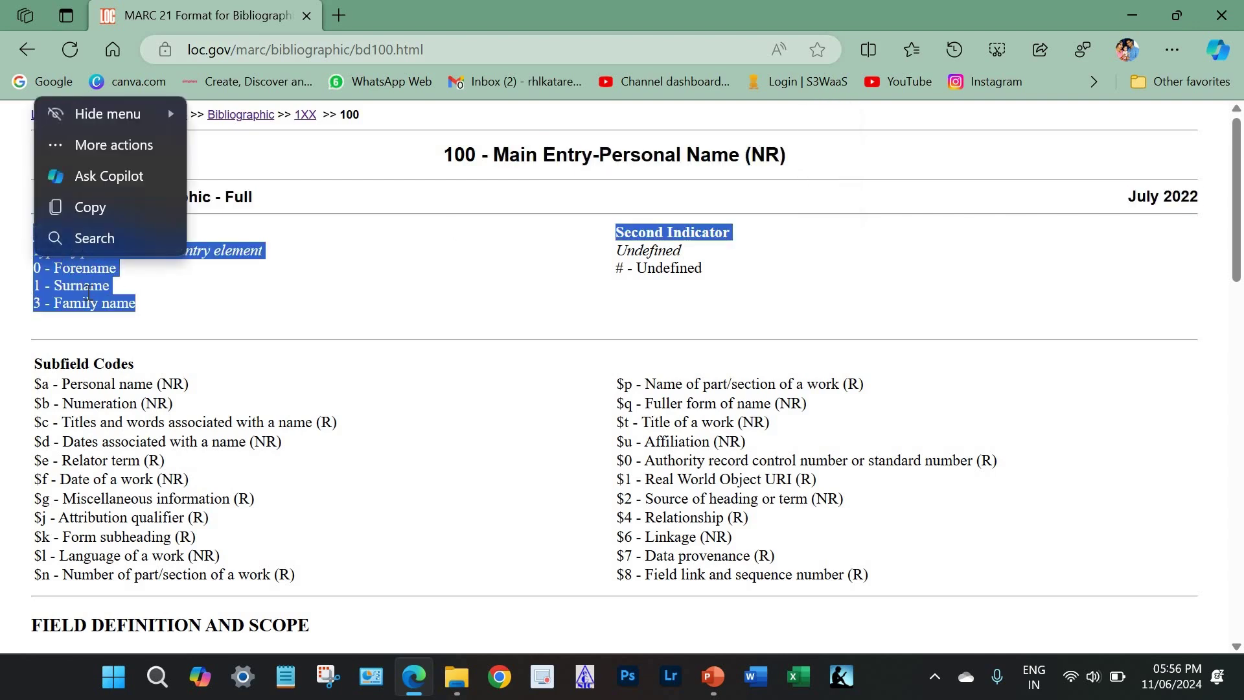
{"action": "left_click", "coordinate": [89, 205]}
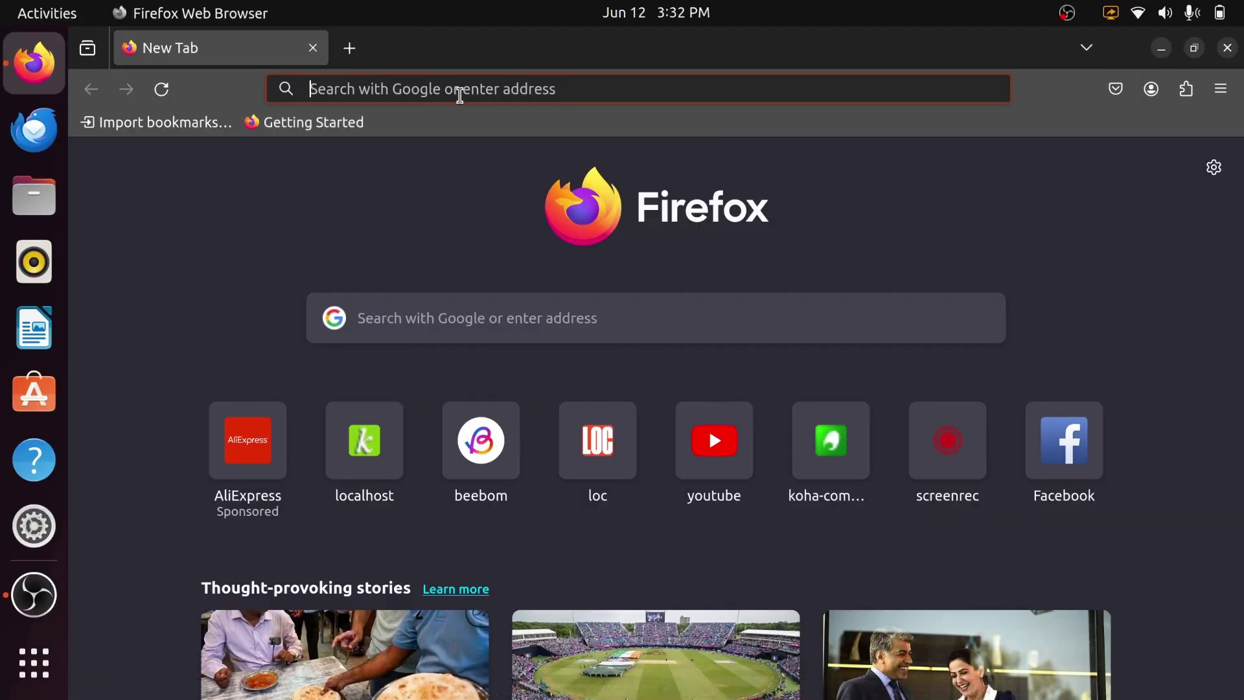
Switch to Firefox, open the Koha site at localhost:8080 and log in to the staff interface.
{"action": "left_click", "coordinate": [458, 92]}
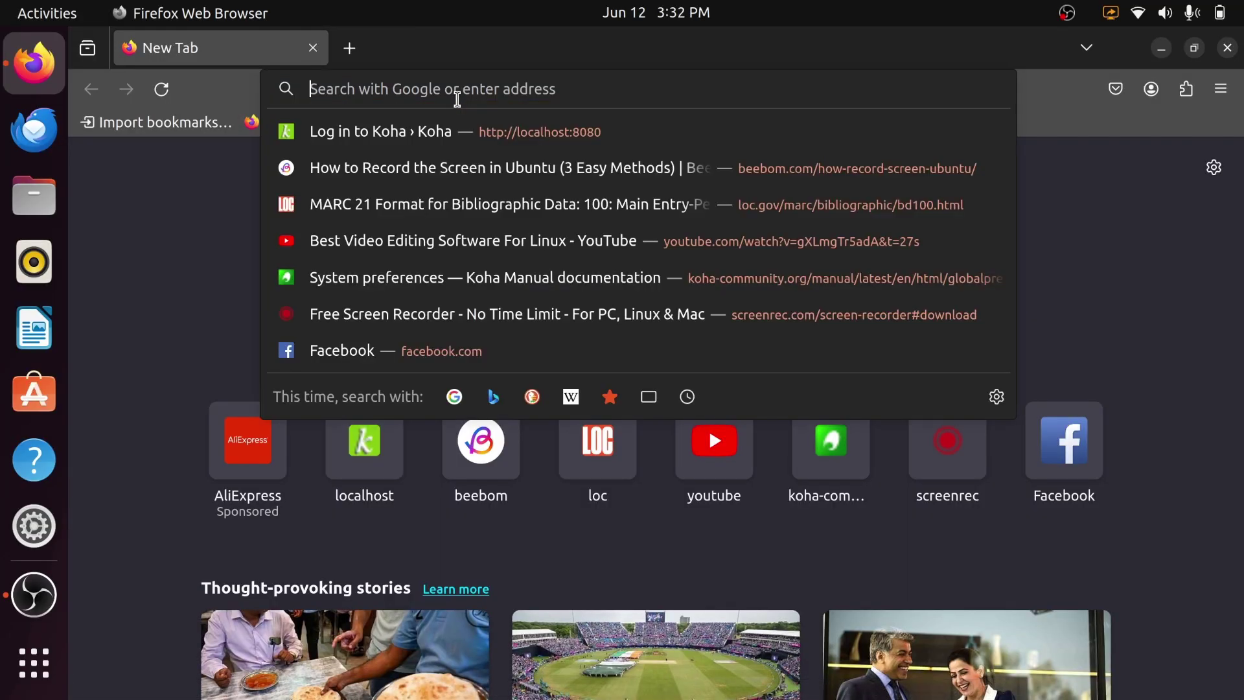
{"action": "left_click", "coordinate": [573, 133]}
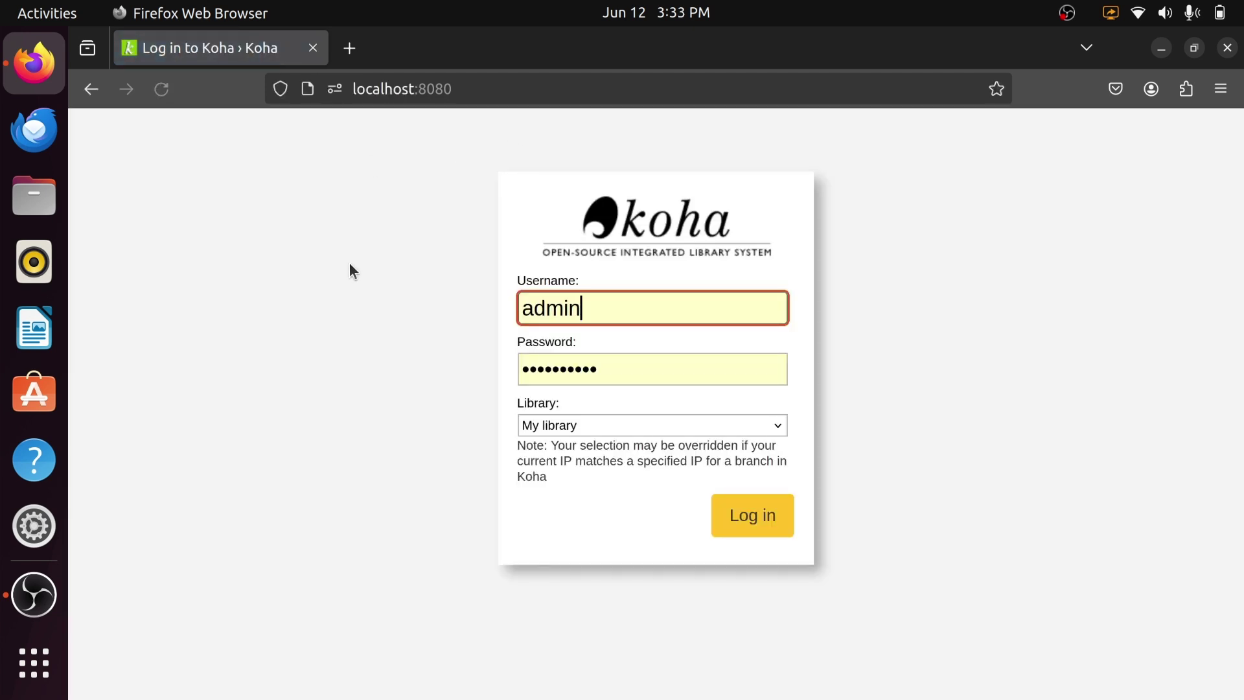
{"action": "left_click", "coordinate": [762, 532]}
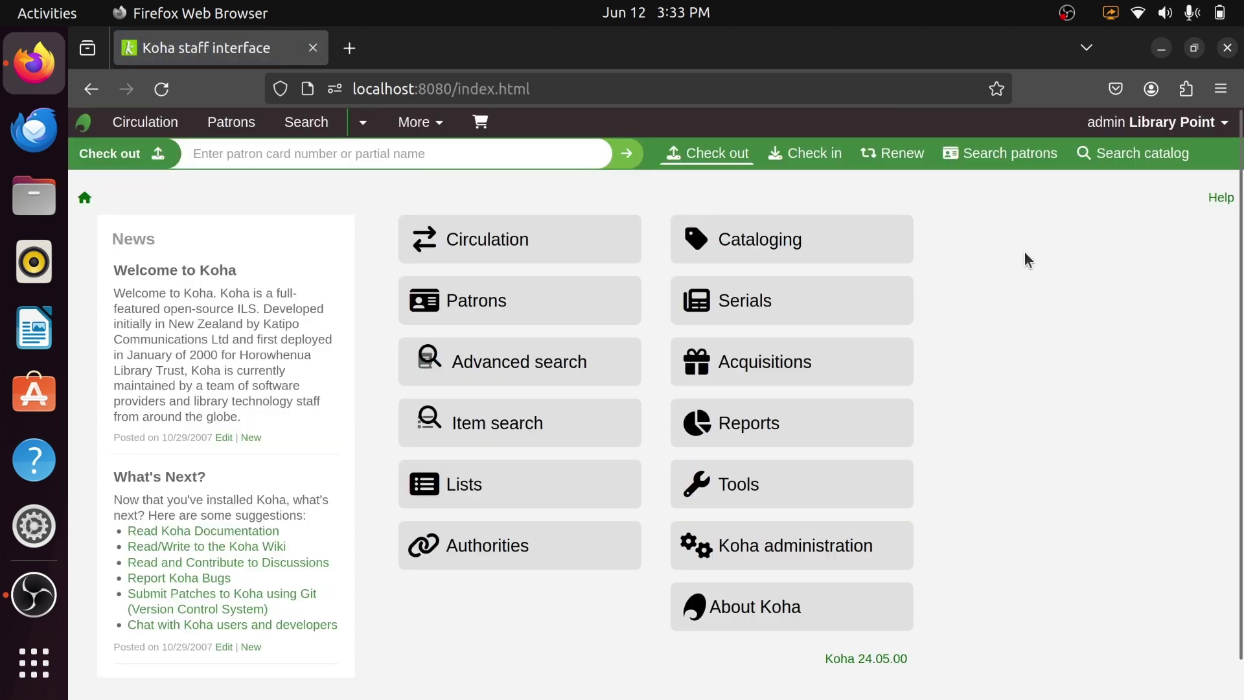
Go to the Cataloging module, check the frameworks available for a new record, and open a new Z39.50/SRU search.
{"action": "left_click", "coordinate": [789, 244]}
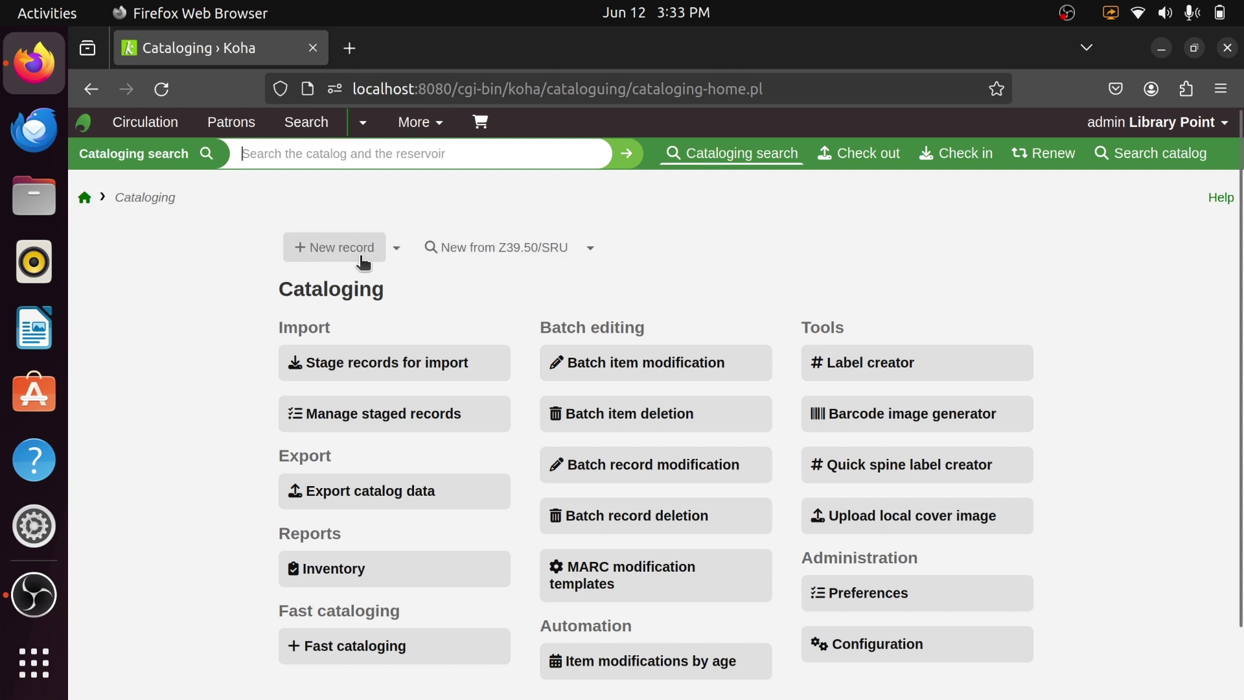
{"action": "left_click", "coordinate": [396, 253]}
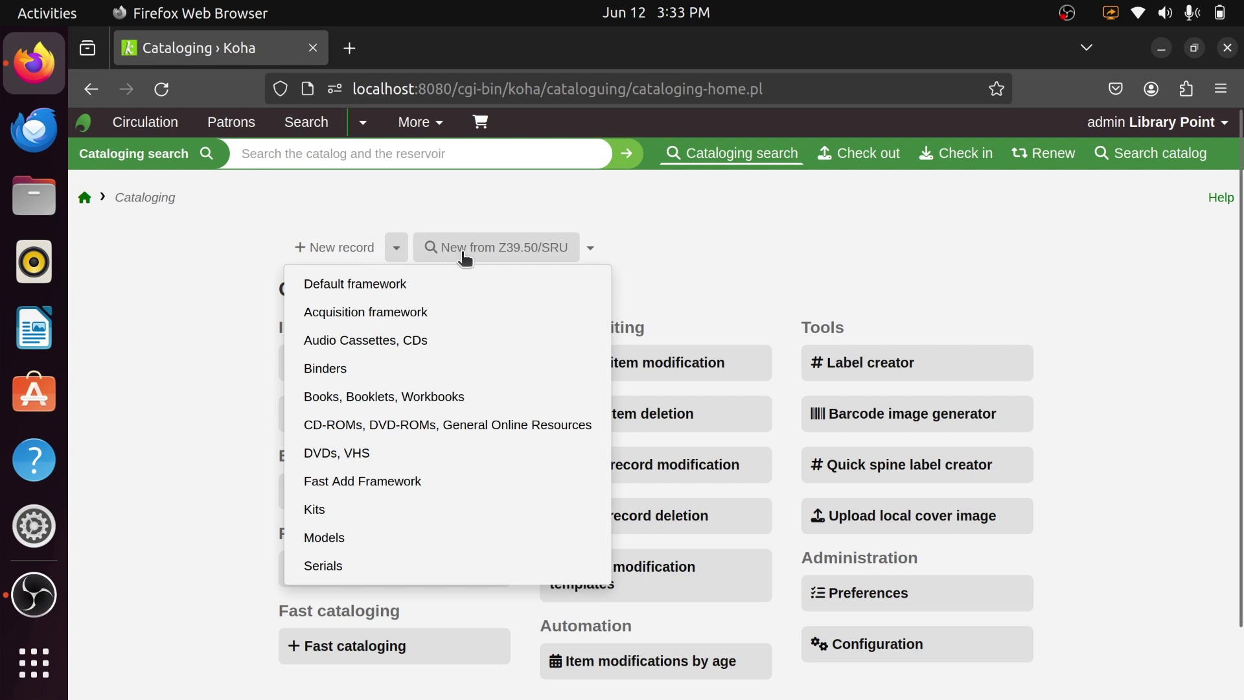
{"action": "left_click", "coordinate": [680, 266]}
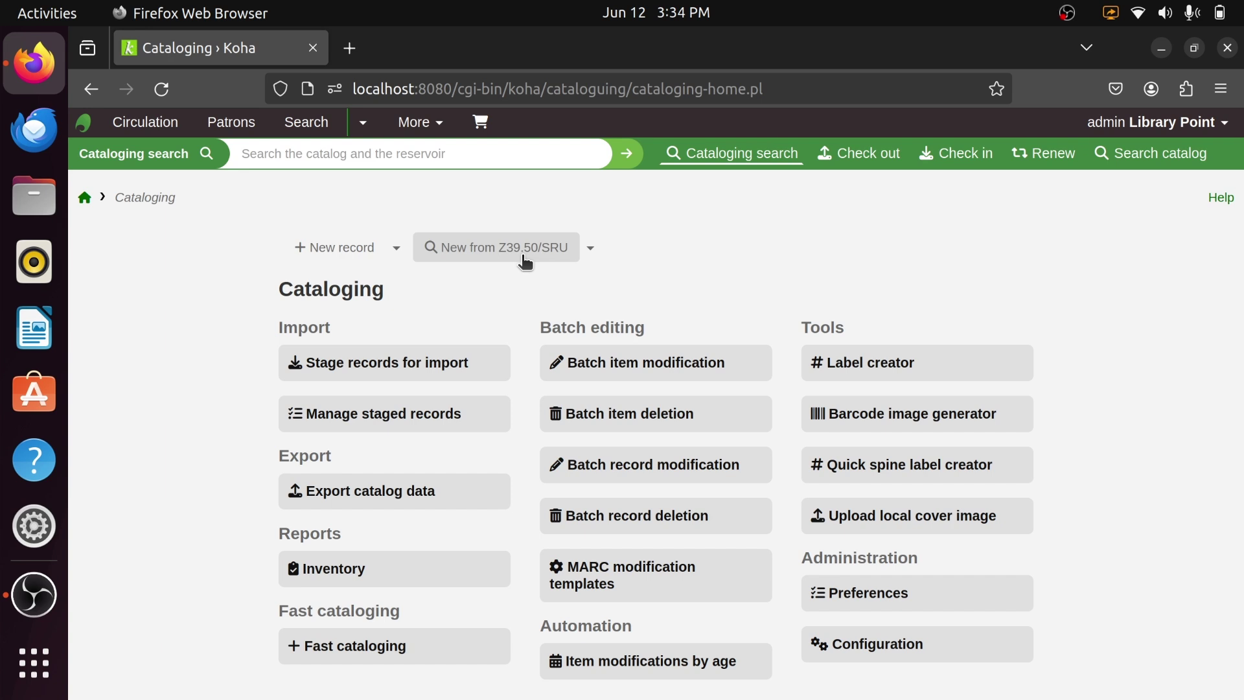
{"action": "left_click", "coordinate": [482, 262]}
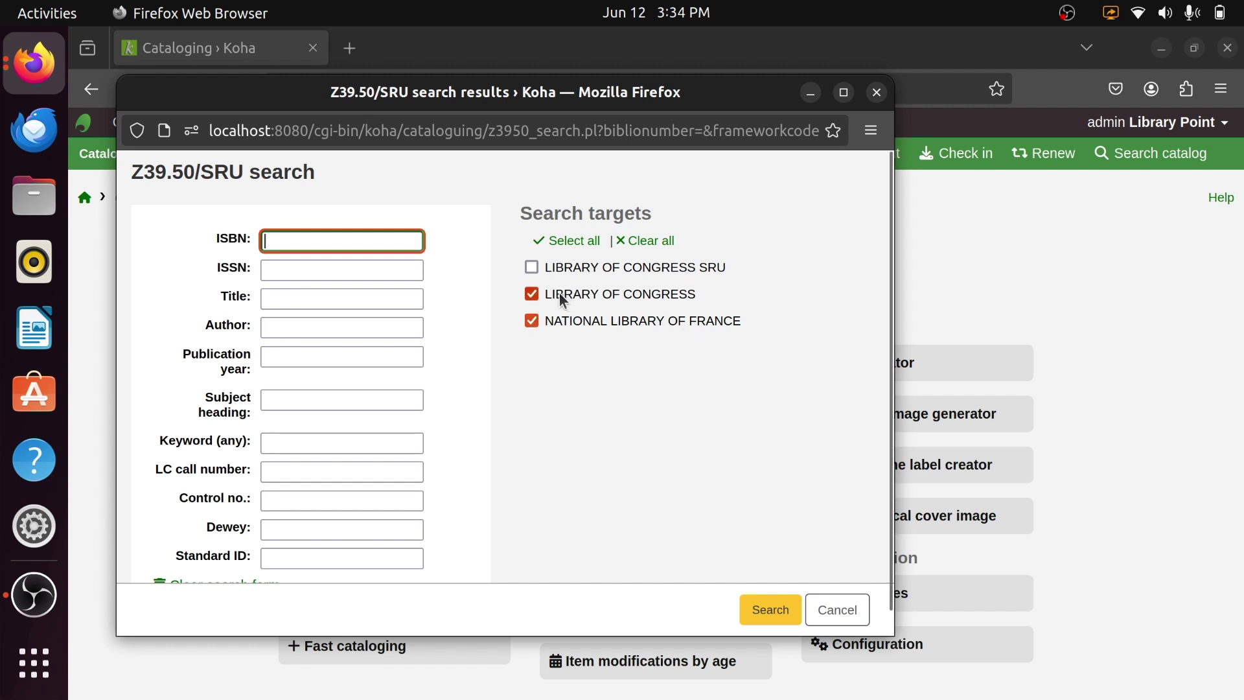
Search the Library of Congress and National Library of France targets for the title "A briefer history of time".
{"action": "left_click", "coordinate": [301, 293]}
{"action": "left_click", "coordinate": [301, 294]}
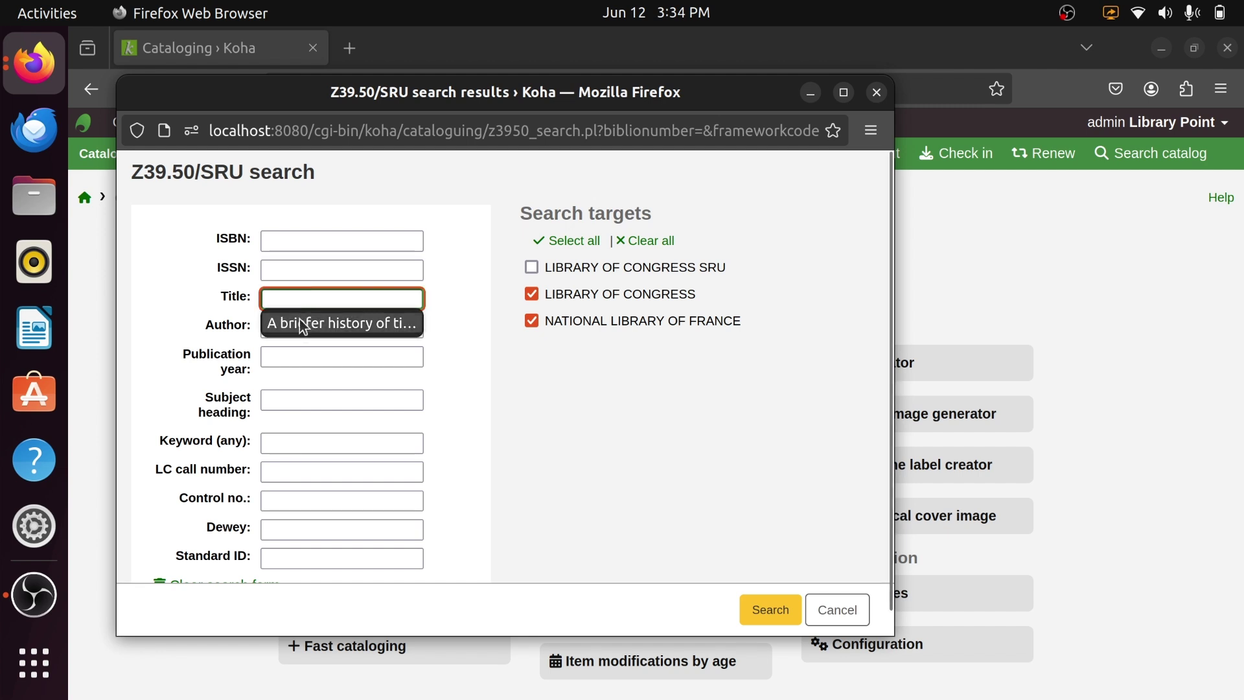
{"action": "left_click", "coordinate": [344, 297]}
{"action": "left_click", "coordinate": [343, 295]}
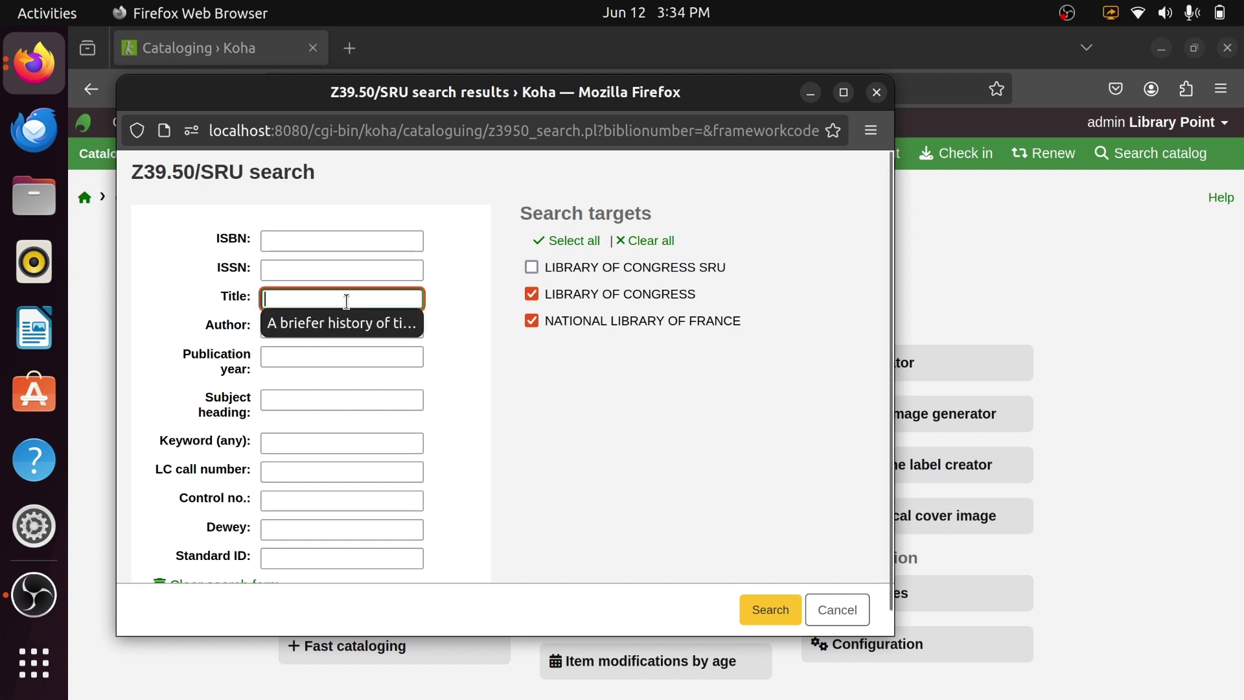
{"action": "left_click", "coordinate": [337, 323]}
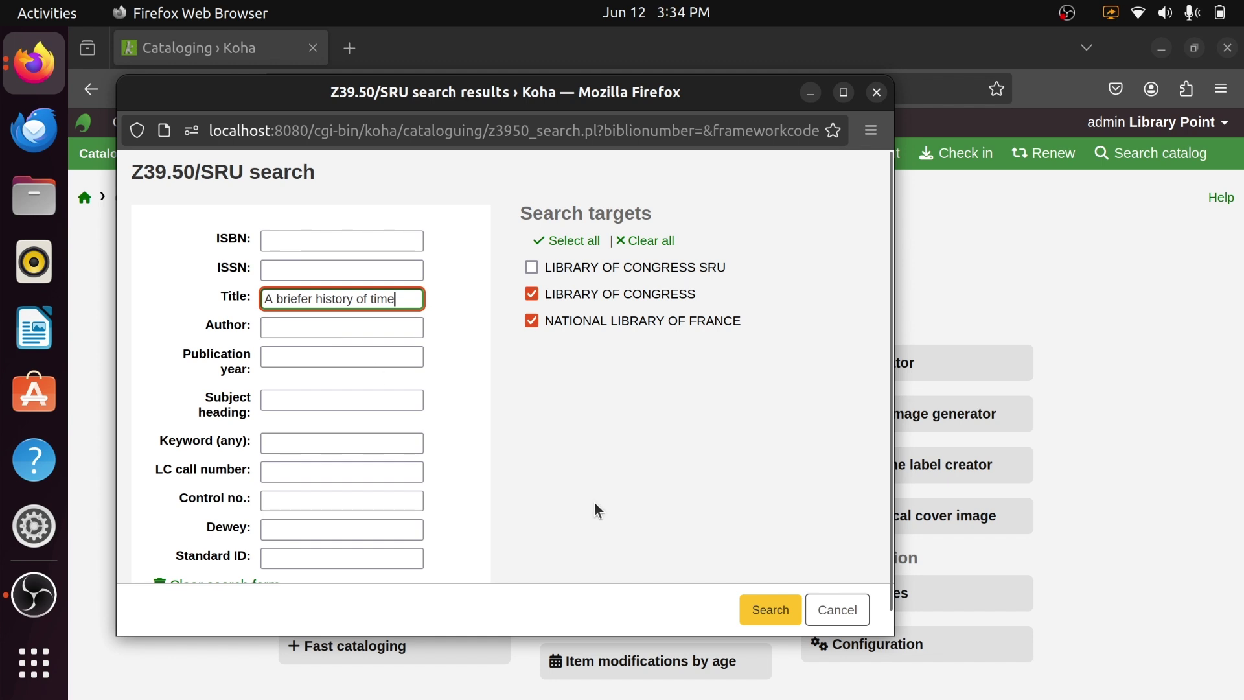
{"action": "left_click", "coordinate": [770, 610]}
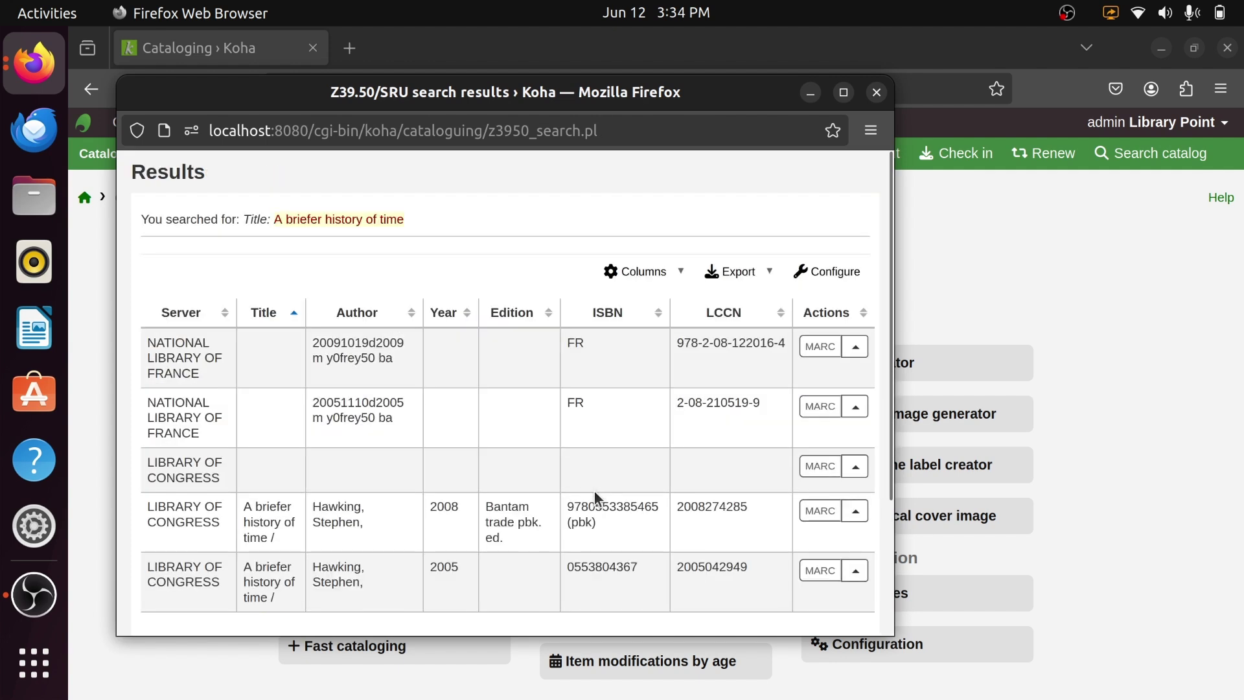
Import the 2008 Library of Congress record of "A briefer history of time", Bantam trade pbk. ed.
{"action": "scroll", "coordinate": [595, 496], "scroll_direction": "down", "scroll_amount": 3}
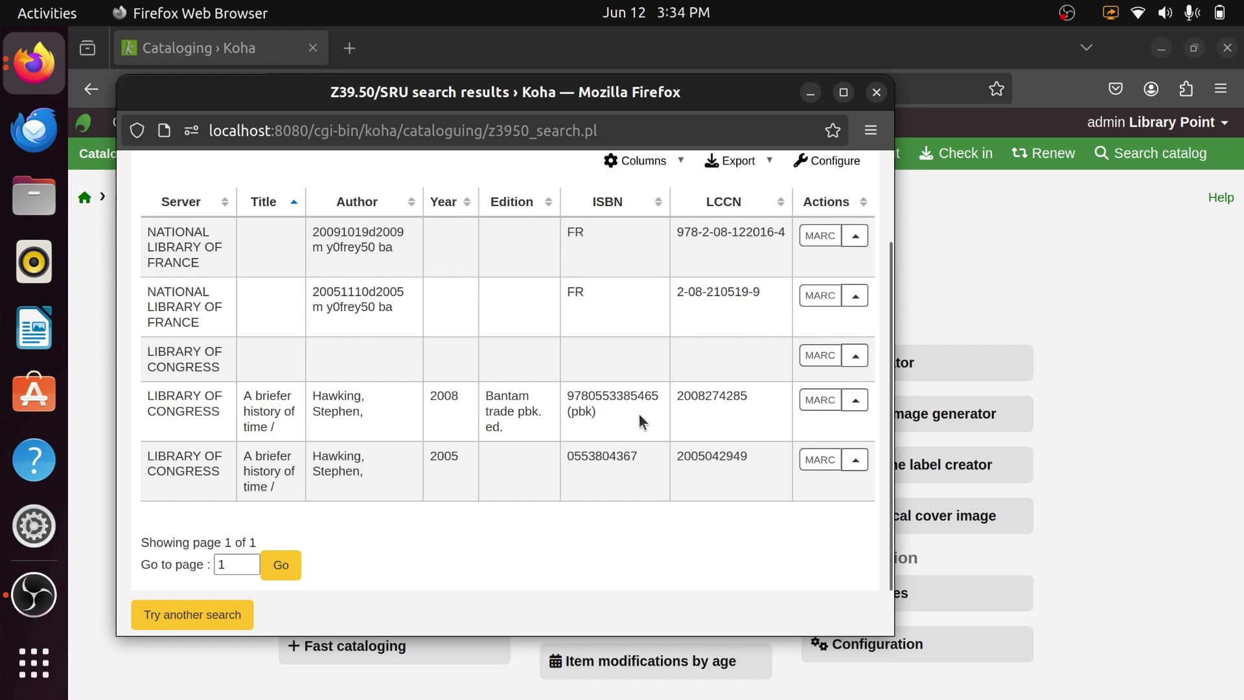
{"action": "left_click", "coordinate": [710, 418]}
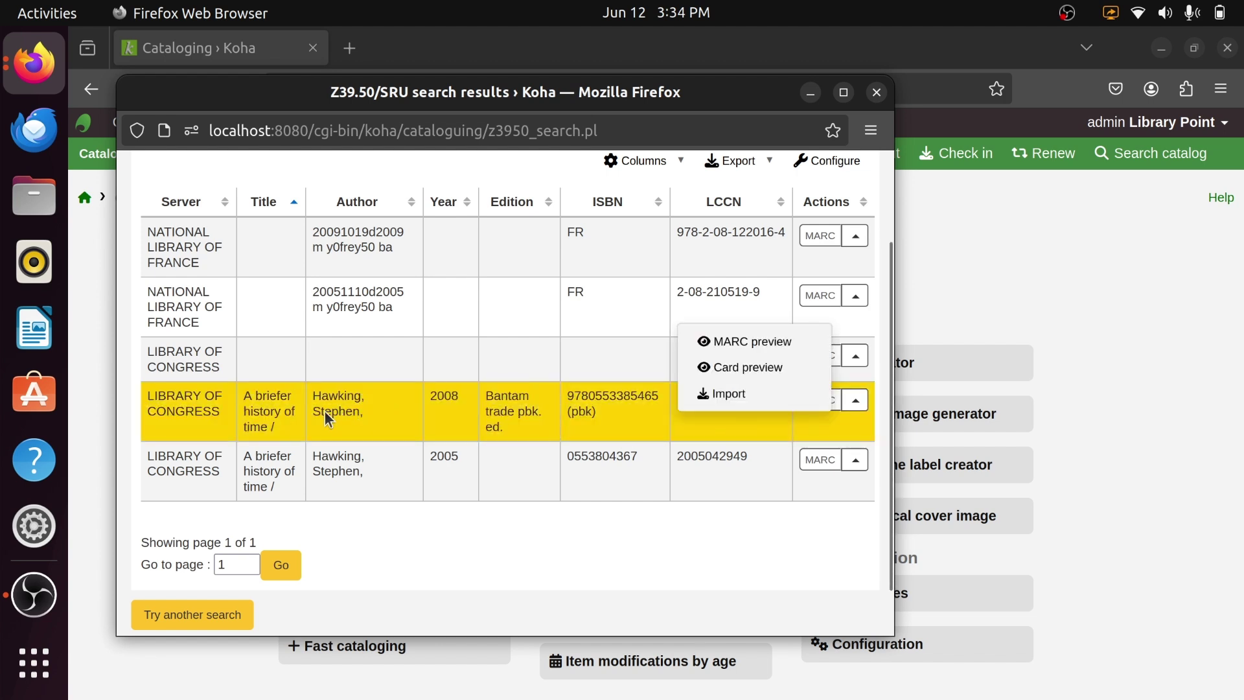
{"action": "left_click", "coordinate": [733, 403]}
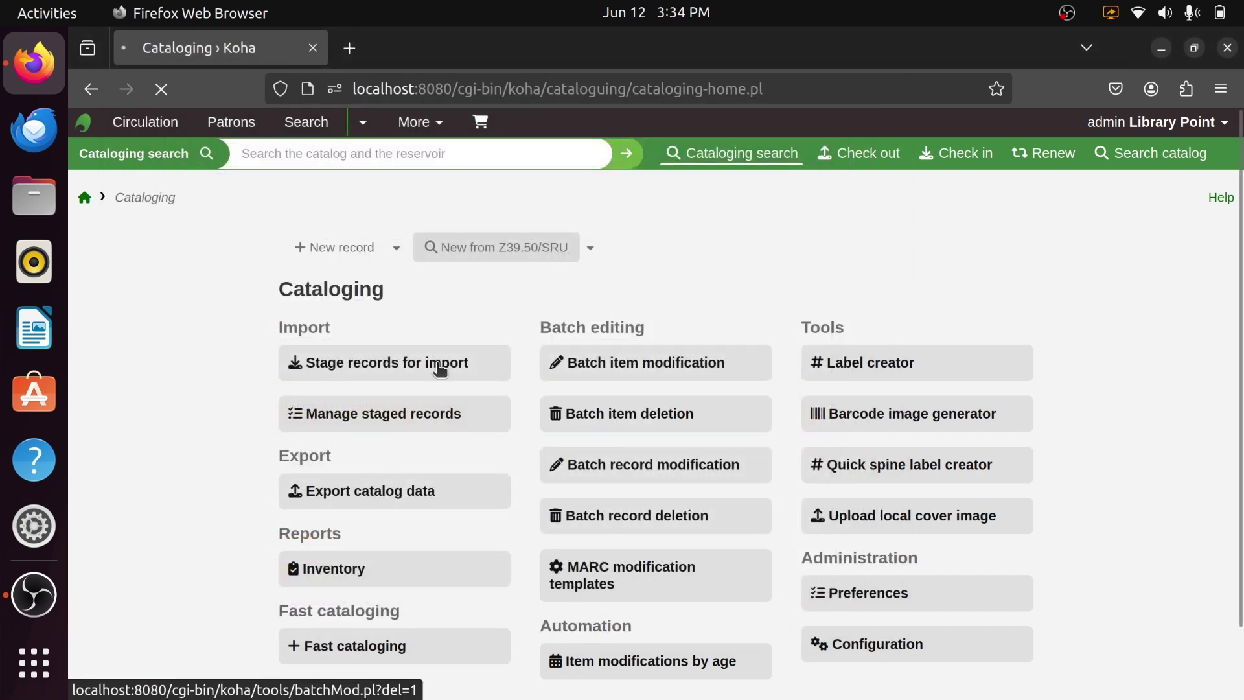
Review the imported record's section 0, from the leader and control fields to the LC control number and ISBN.
{"action": "scroll", "coordinate": [370, 440], "scroll_direction": "down", "scroll_amount": 3}
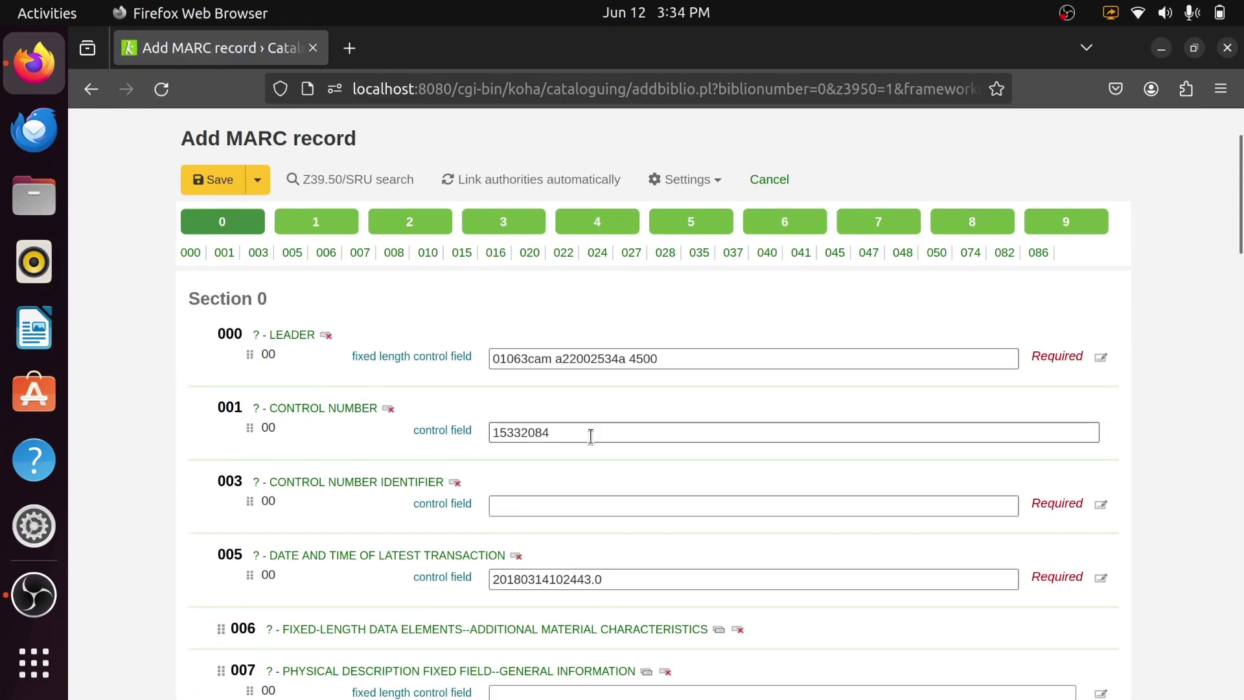
{"action": "scroll", "coordinate": [590, 435], "scroll_direction": "down", "scroll_amount": 2}
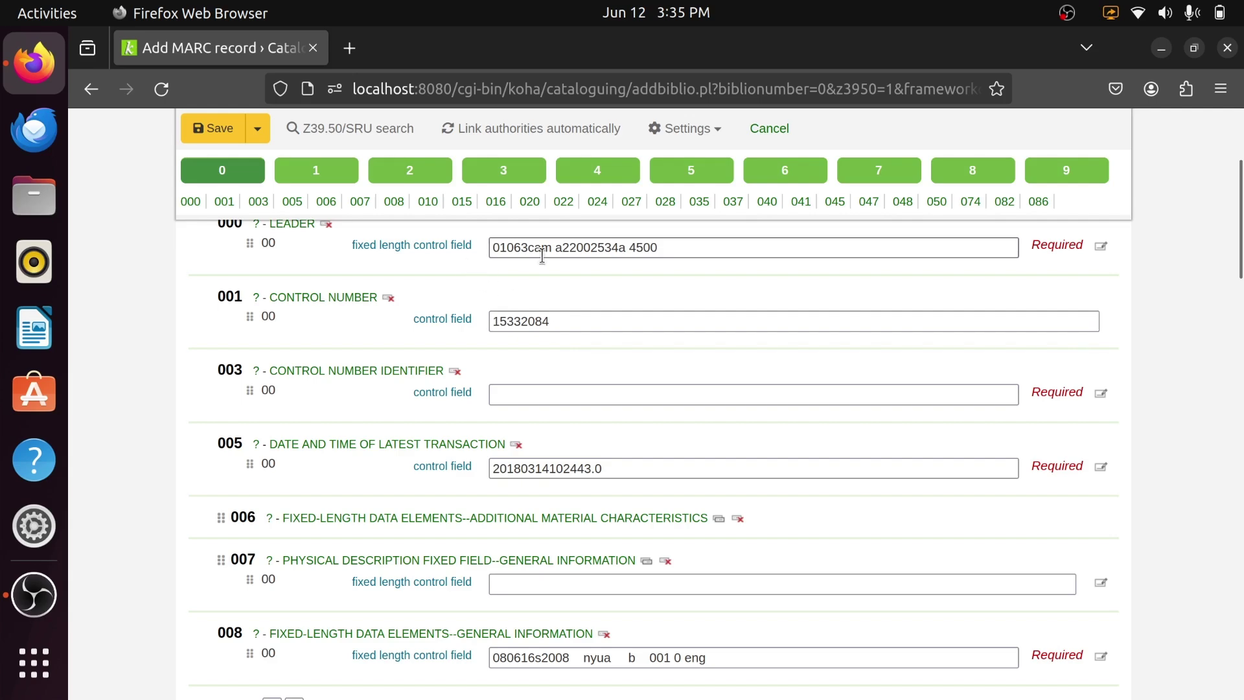
{"action": "scroll", "coordinate": [569, 572], "scroll_direction": "down", "scroll_amount": 2}
{"action": "scroll", "coordinate": [568, 571], "scroll_direction": "down", "scroll_amount": 8}
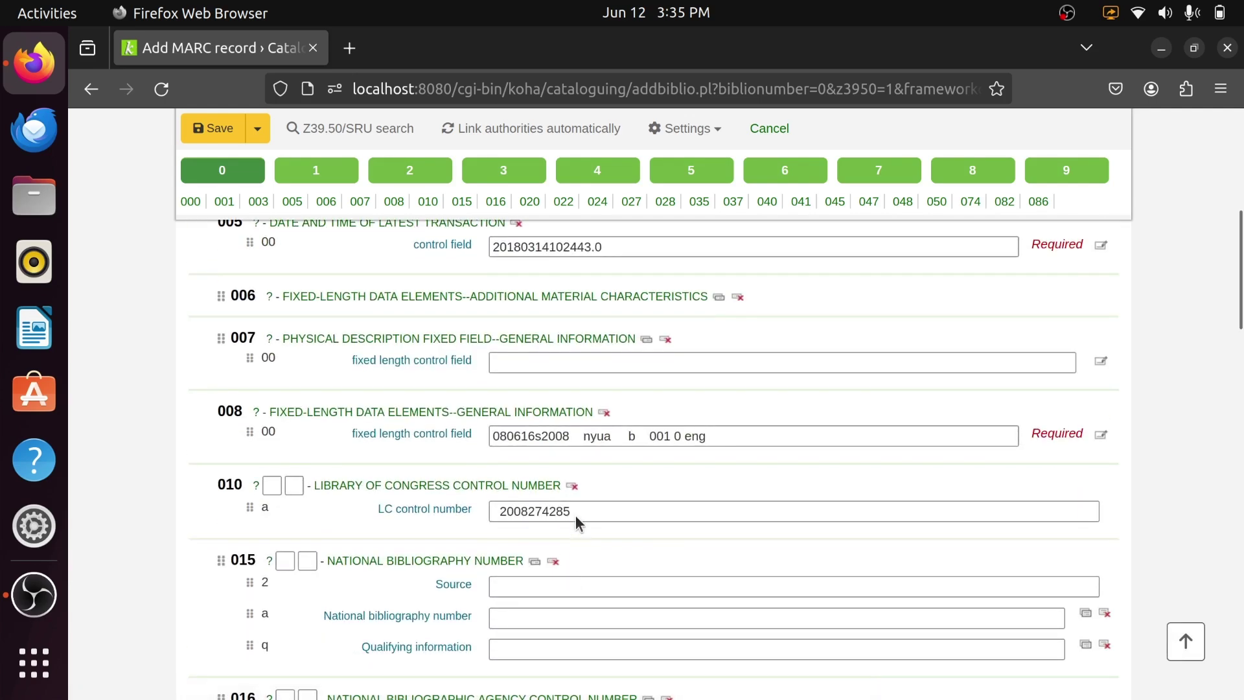
{"action": "scroll", "coordinate": [551, 375], "scroll_direction": "down", "scroll_amount": 3}
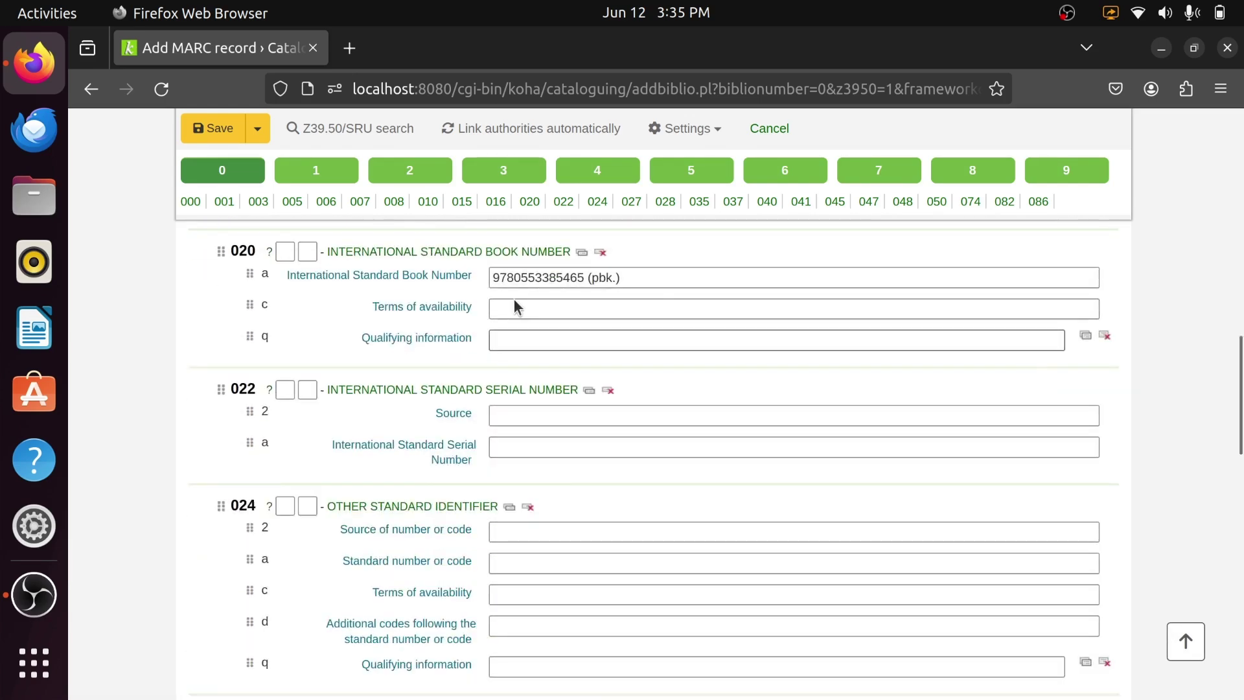
{"action": "scroll", "coordinate": [421, 272], "scroll_direction": "up", "scroll_amount": 5}
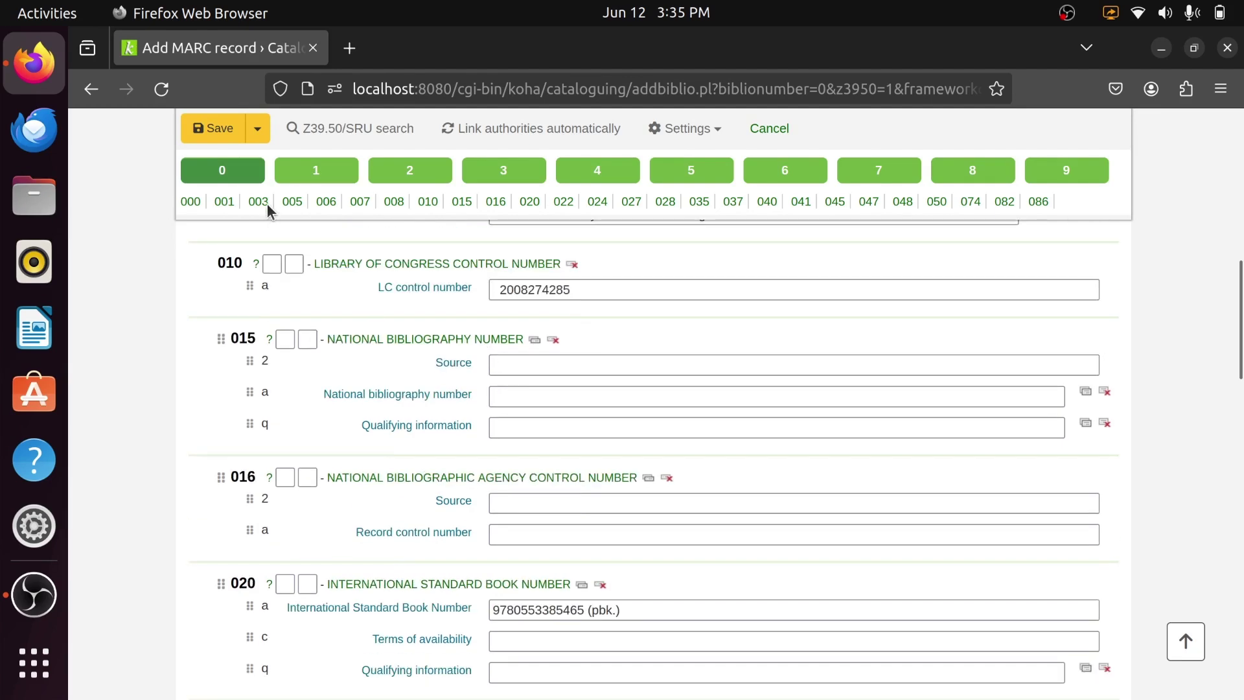
Review the main entry in section 1 and the title, edition and publication fields in section 2.
{"action": "left_click", "coordinate": [330, 171]}
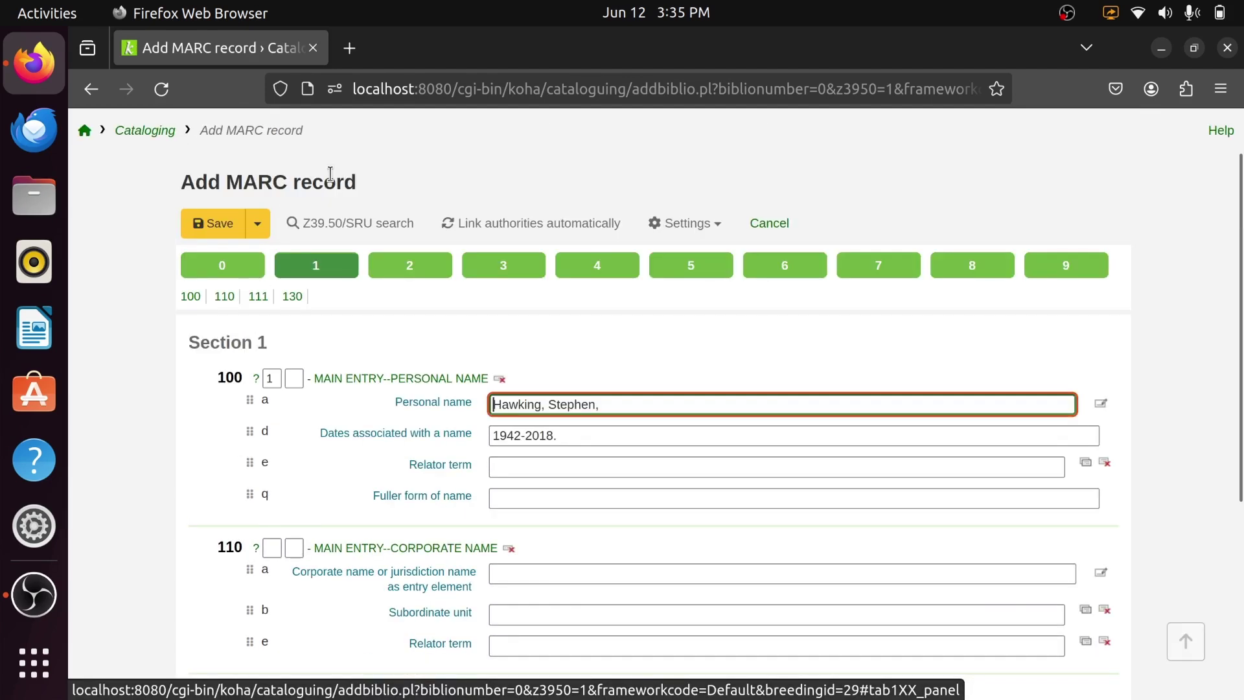
{"action": "left_click", "coordinate": [405, 264]}
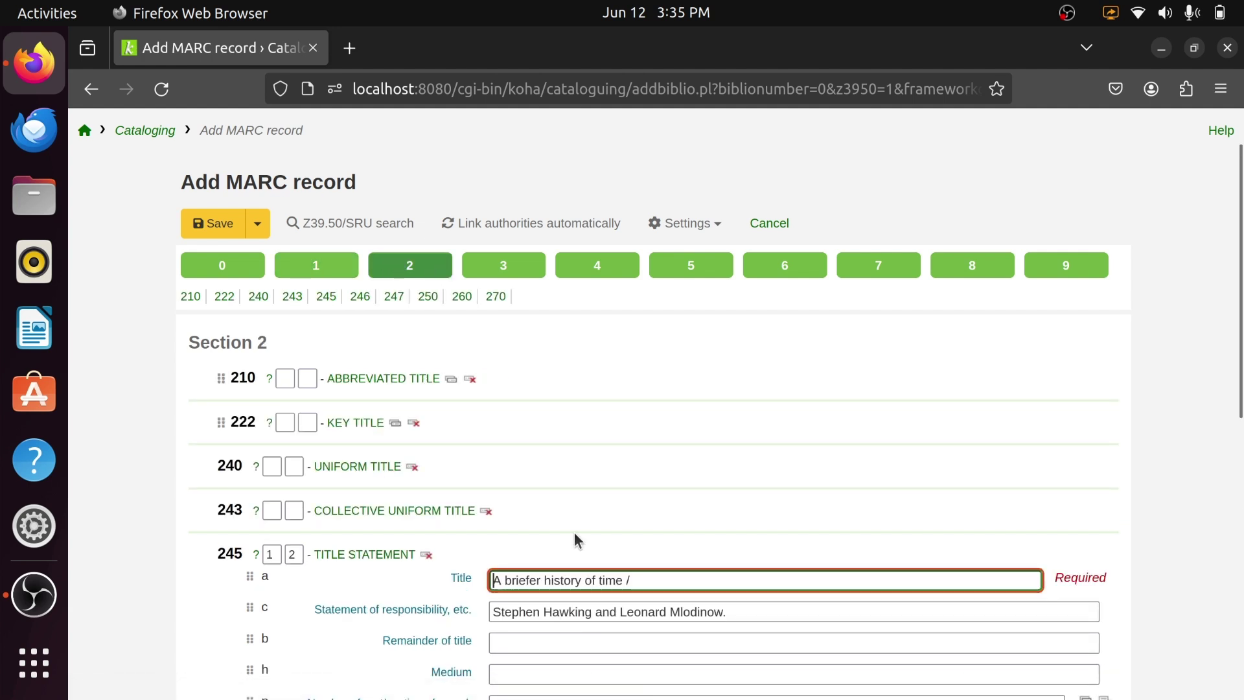
{"action": "scroll", "coordinate": [570, 544], "scroll_direction": "down", "scroll_amount": 3}
{"action": "scroll", "coordinate": [651, 539], "scroll_direction": "down", "scroll_amount": 6}
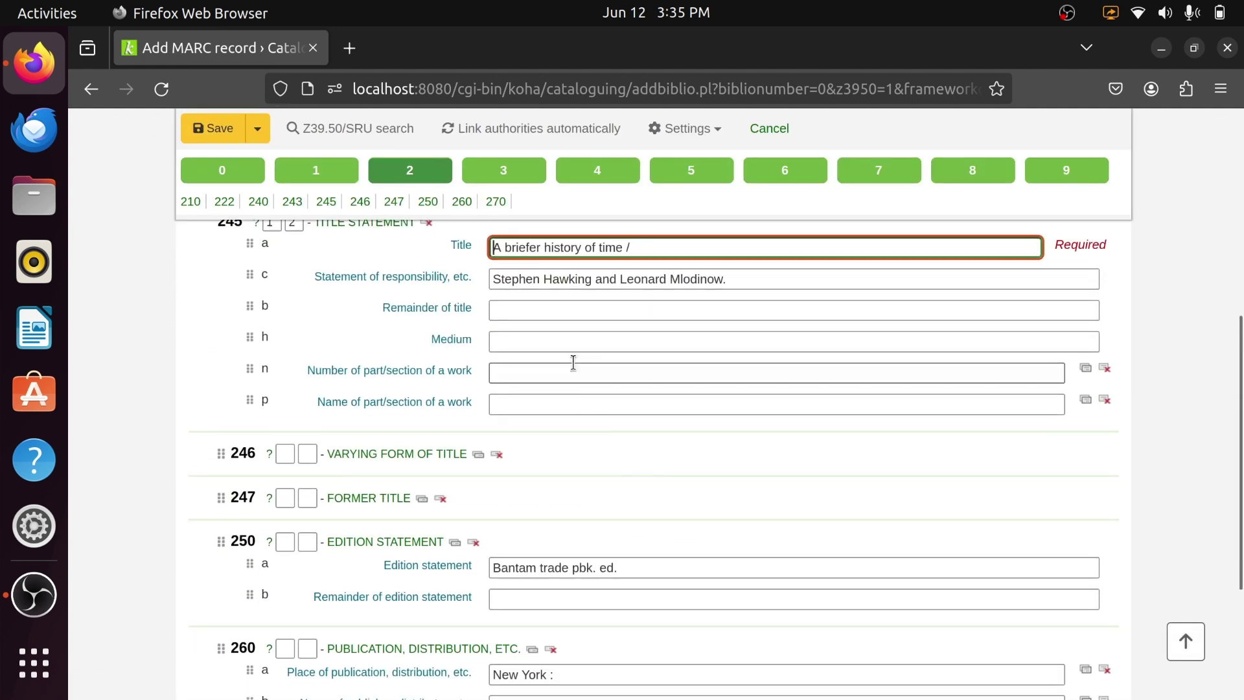
{"action": "scroll", "coordinate": [535, 565], "scroll_direction": "down", "scroll_amount": 3}
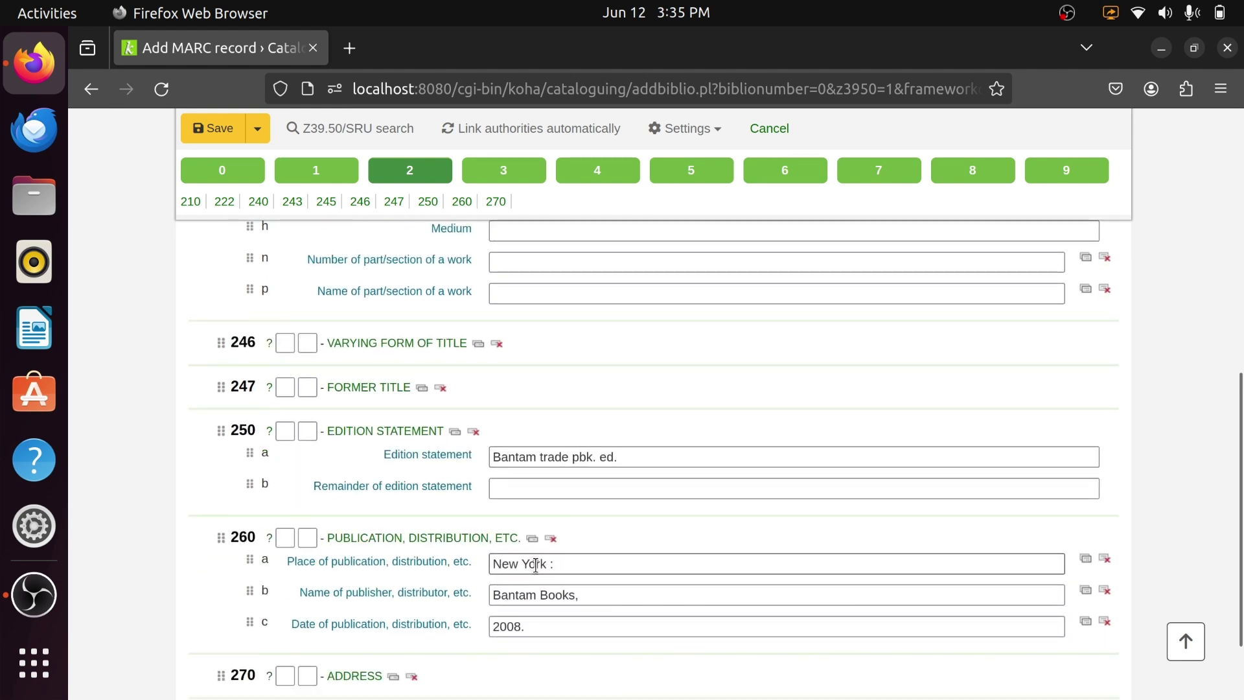
Finish reviewing the publication details in section 2 and cancel the imported record without saving it.
{"action": "scroll", "coordinate": [535, 565], "scroll_direction": "down", "scroll_amount": 3}
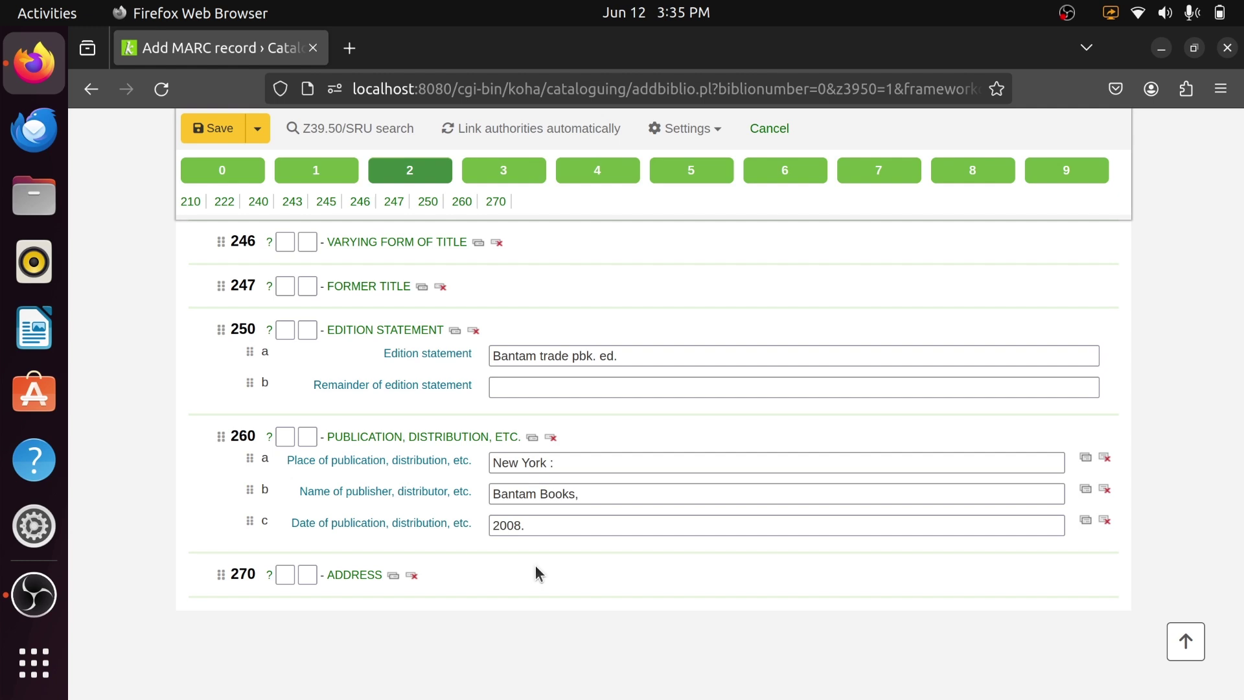
{"action": "scroll", "coordinate": [535, 570], "scroll_direction": "up", "scroll_amount": 10}
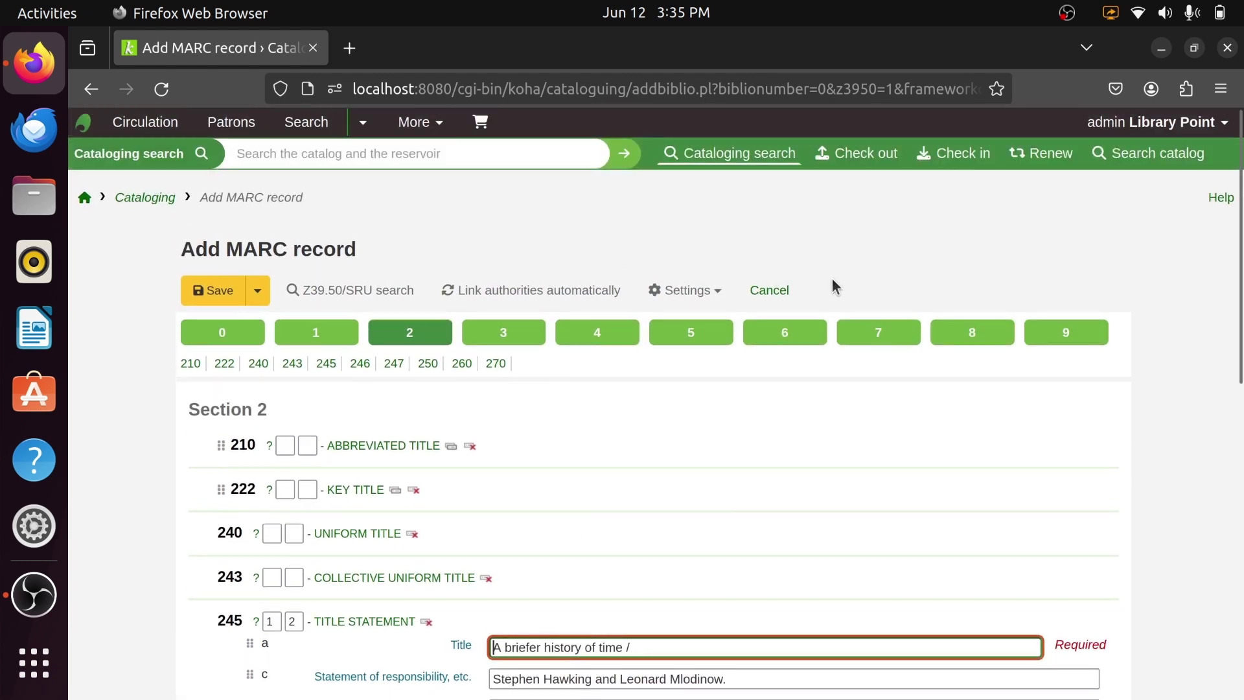
{"action": "left_click", "coordinate": [762, 292]}
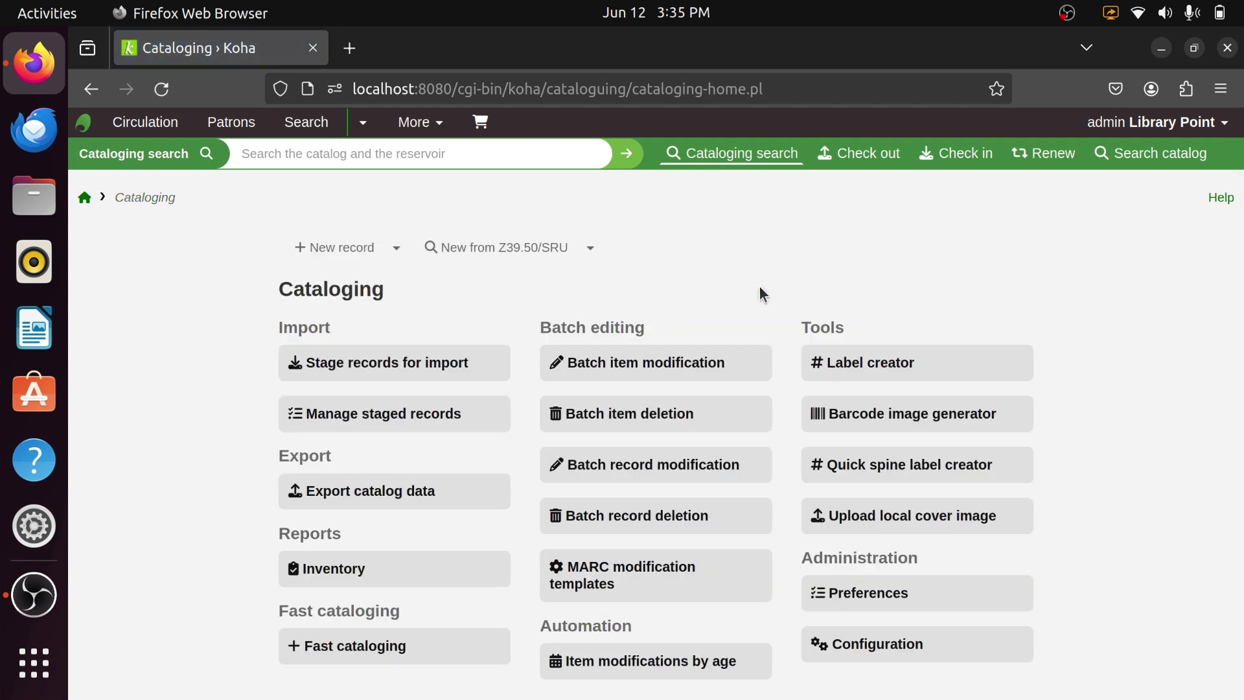
Start a new blank MARC record and check its required leader field and the available save options.
{"action": "scroll", "coordinate": [760, 286], "scroll_direction": "down", "scroll_amount": 2}
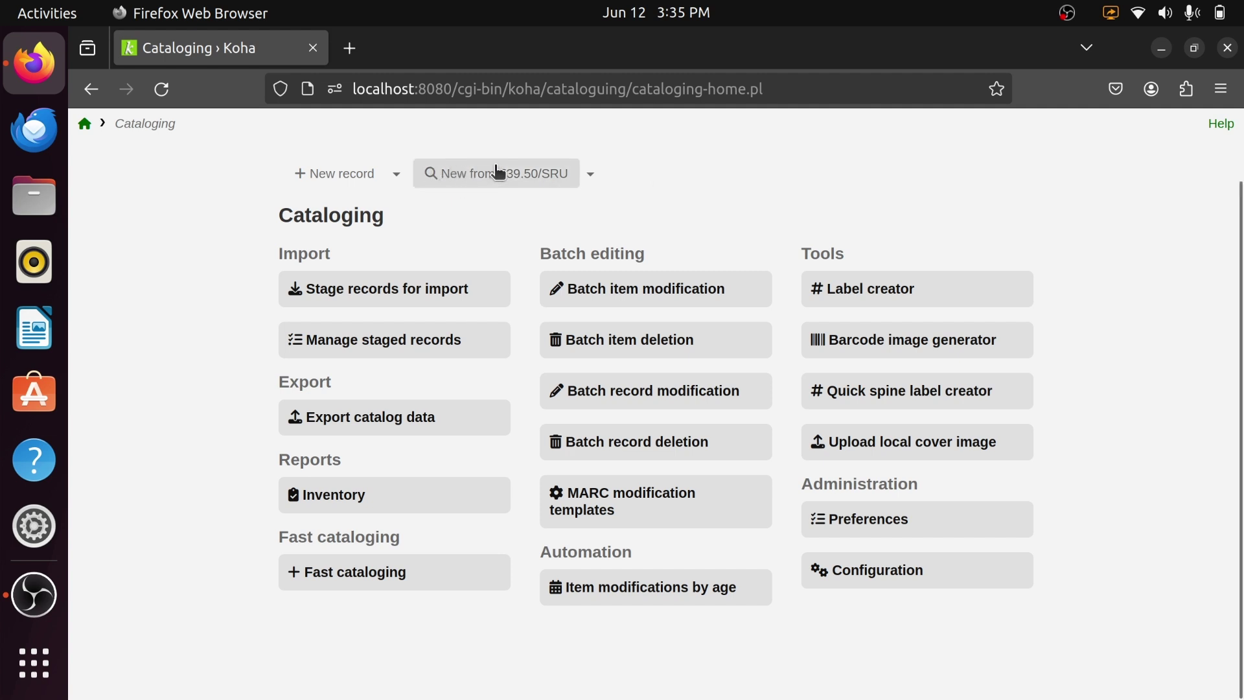
{"action": "left_click", "coordinate": [338, 179]}
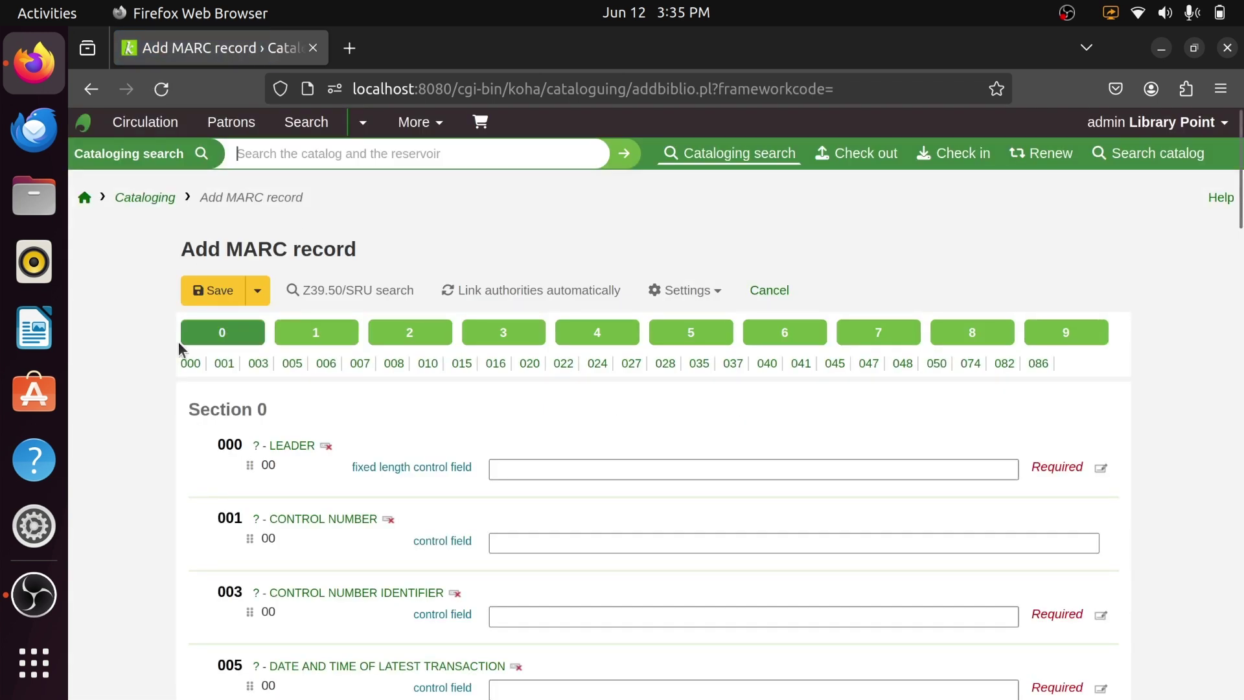
{"action": "scroll", "coordinate": [153, 353], "scroll_direction": "down", "scroll_amount": 2}
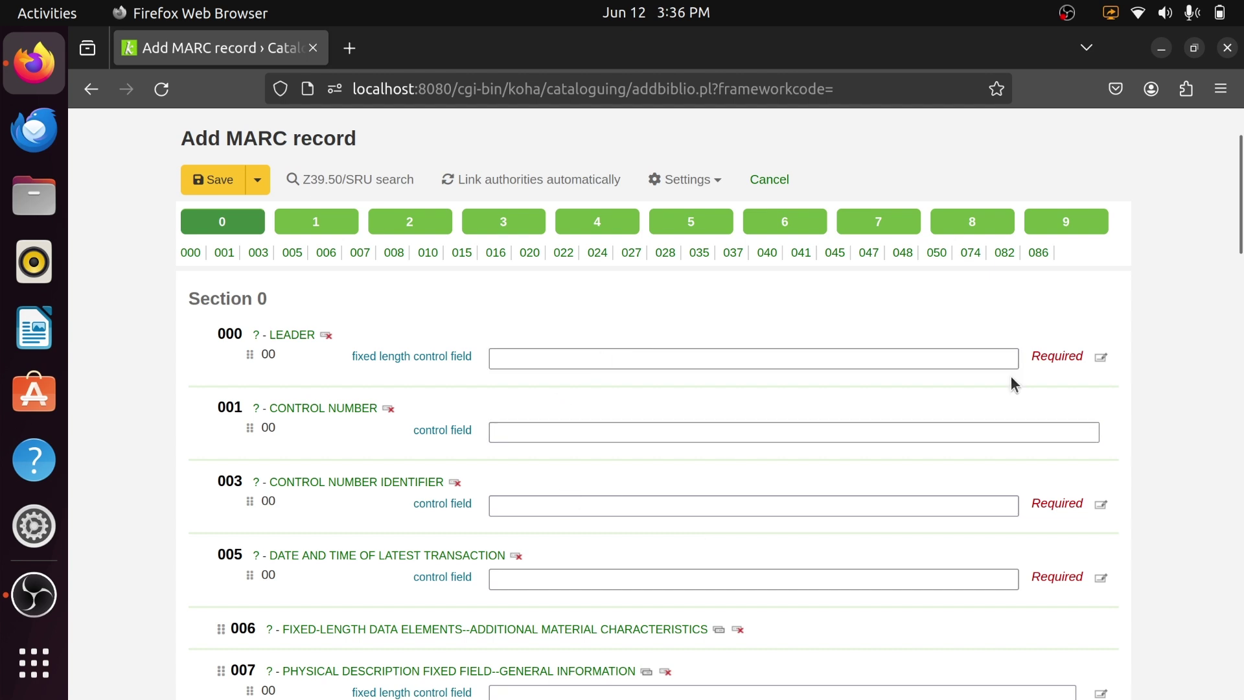
{"action": "double_click", "coordinate": [1064, 357]}
{"action": "left_click", "coordinate": [259, 181]}
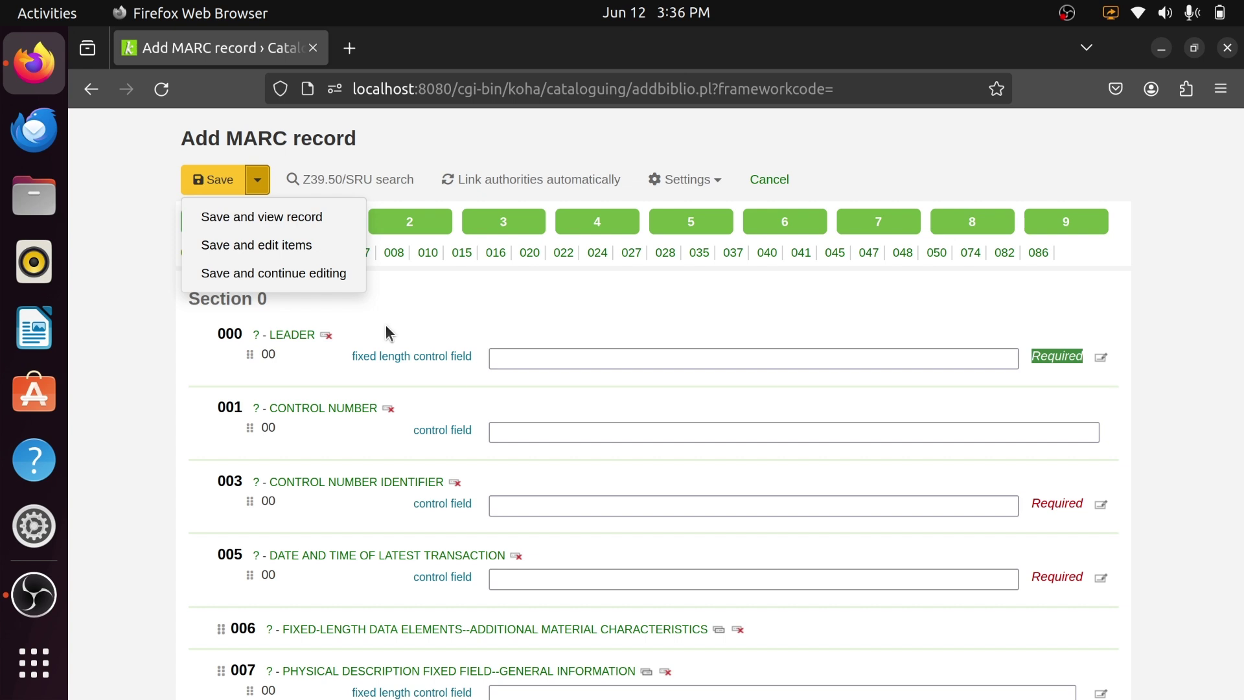
{"action": "left_click", "coordinate": [321, 189]}
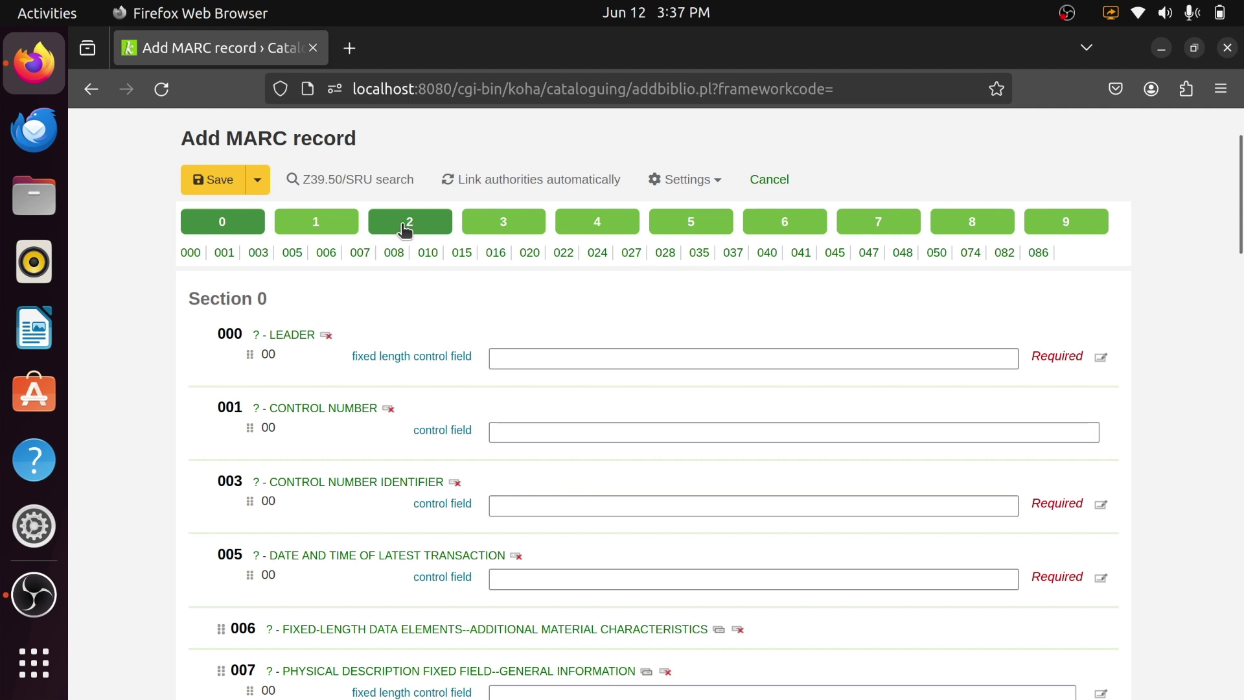
Check the main entry fields in section 1 and change the record's framework to Books, Booklets, Workbooks.
{"action": "left_click", "coordinate": [328, 229]}
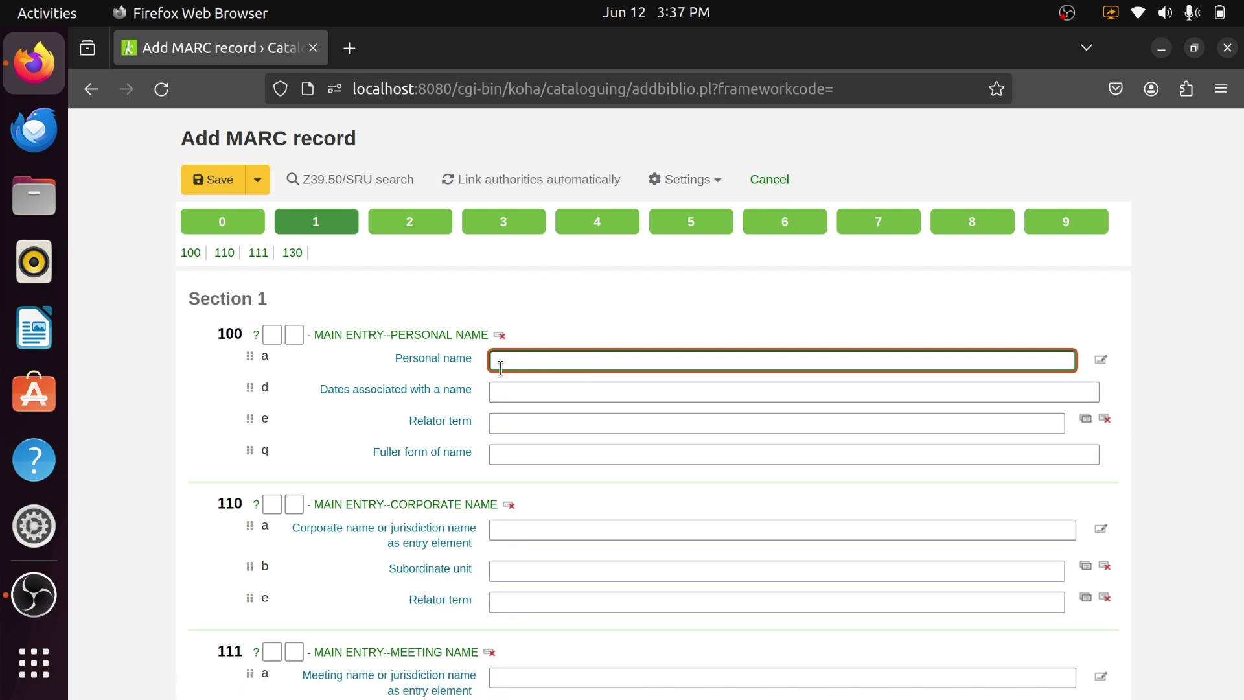
{"action": "left_click", "coordinate": [711, 187]}
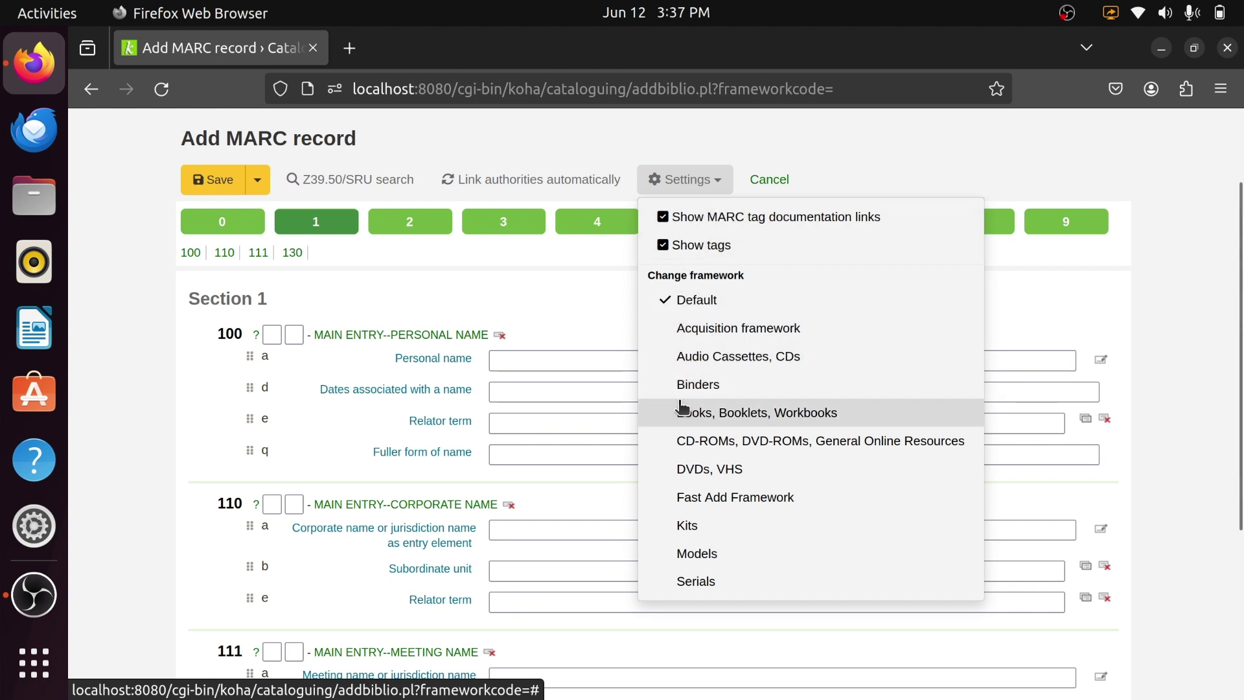
{"action": "left_click", "coordinate": [732, 414]}
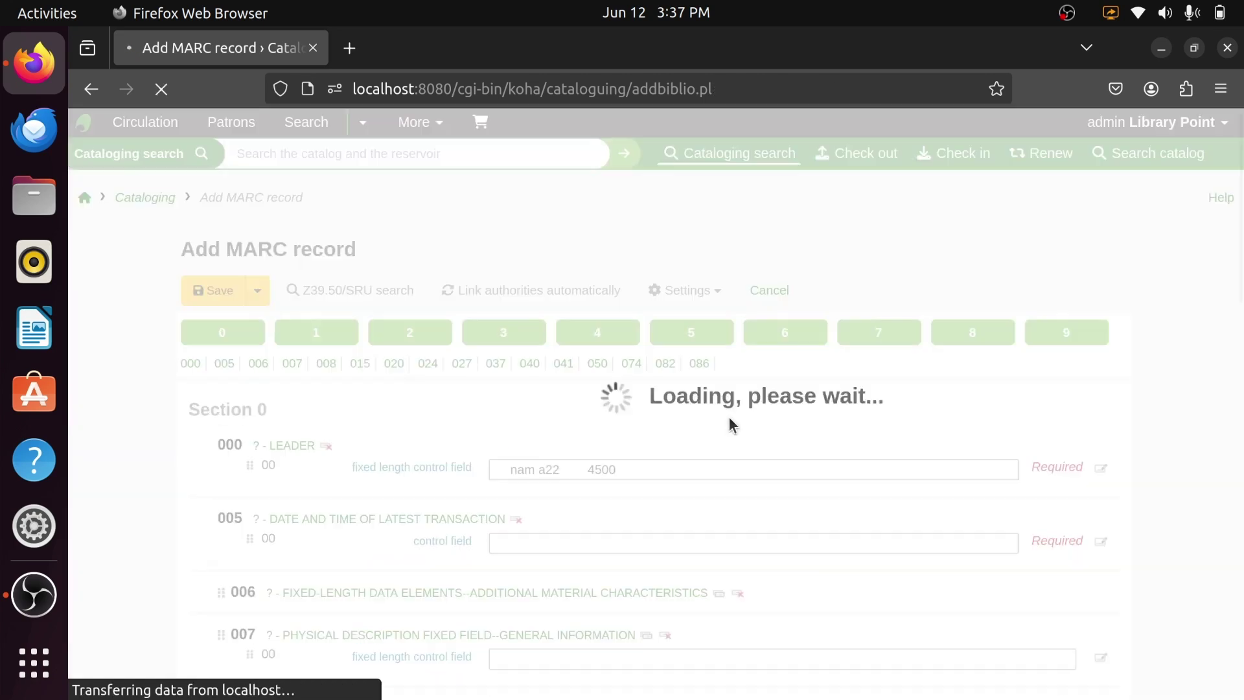
Look through sections 0 to 5 of the Books, Booklets, Workbooks framework.
{"action": "scroll", "coordinate": [686, 446], "scroll_direction": "down", "scroll_amount": 3}
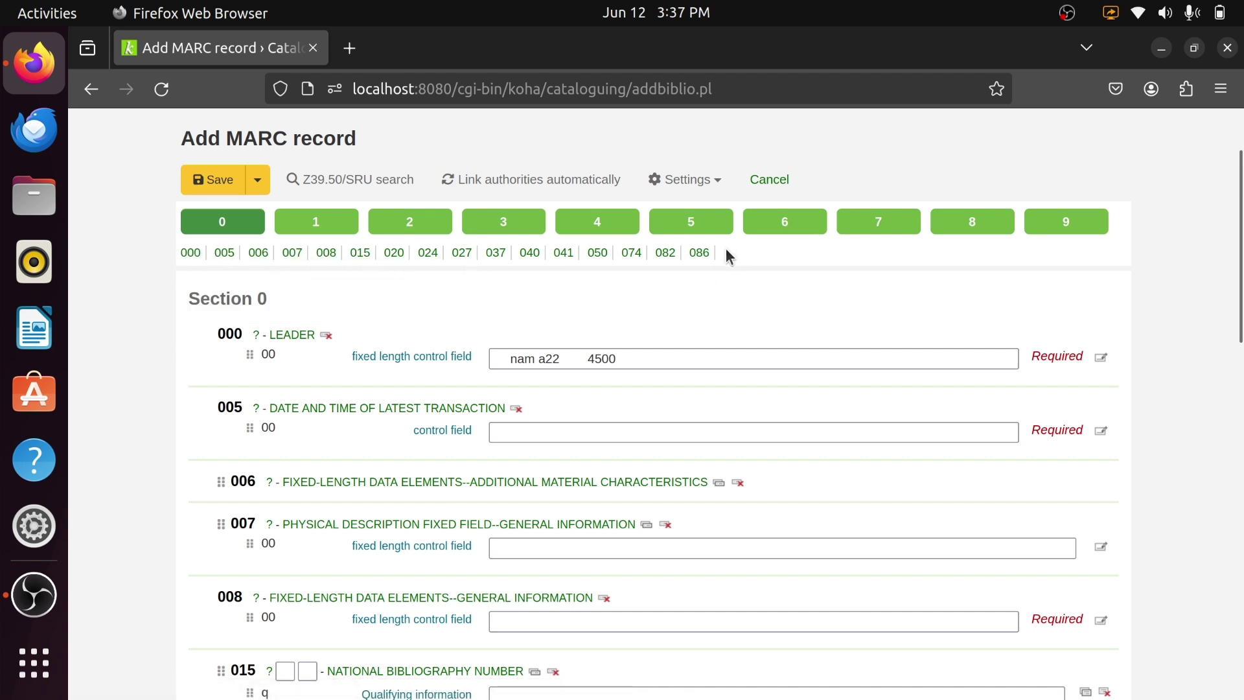
{"action": "left_click", "coordinate": [302, 228]}
{"action": "left_click", "coordinate": [410, 282]}
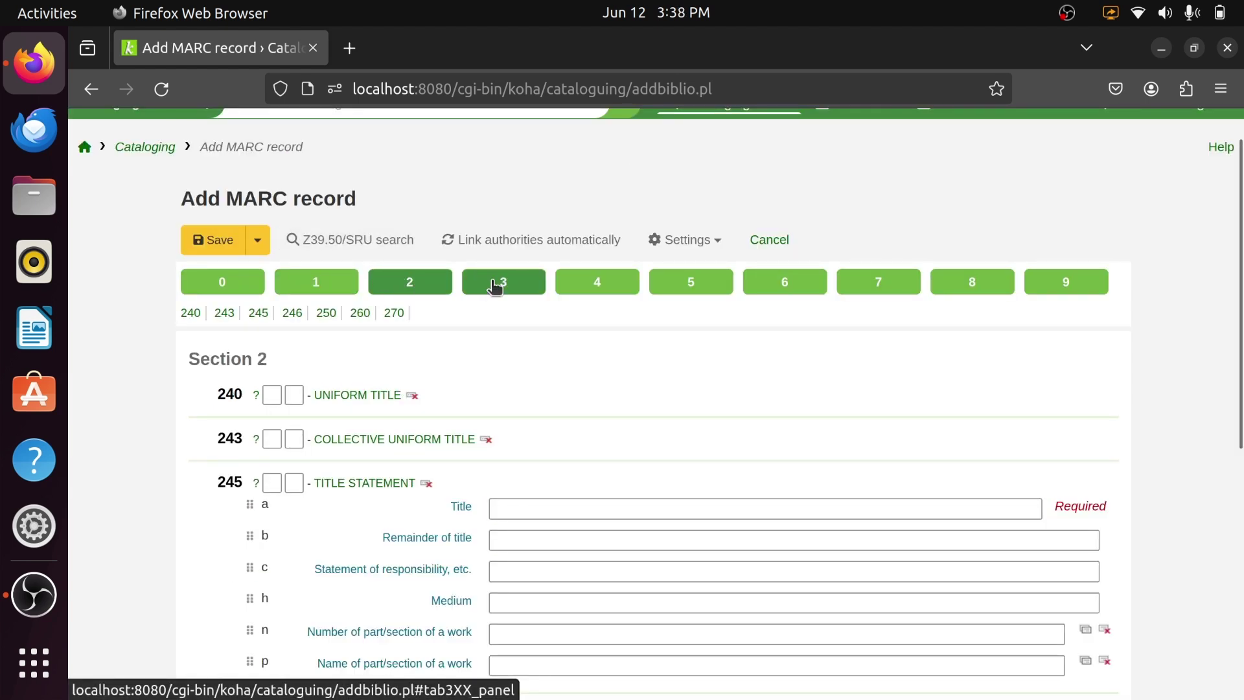
{"action": "left_click", "coordinate": [495, 286]}
{"action": "left_click", "coordinate": [616, 285]}
{"action": "left_click", "coordinate": [680, 327]}
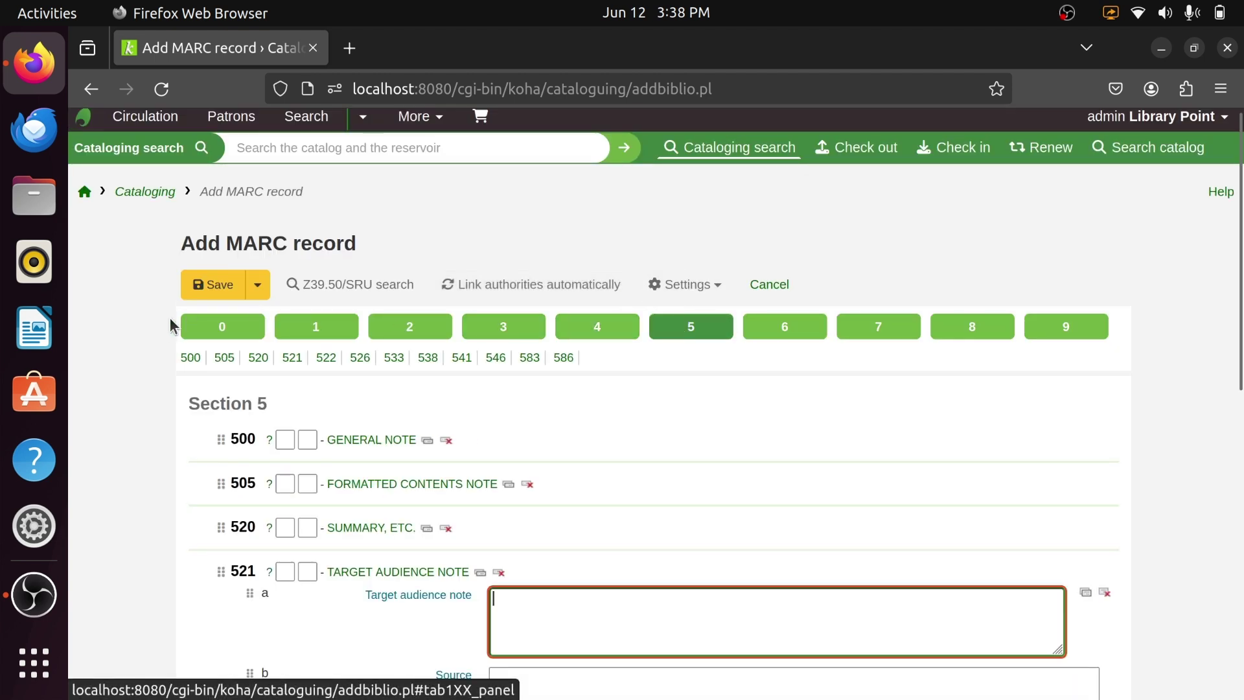
Examine field 020 in section 0, including its ISBN subfield a, qualifying information subfield q and both indicators.
{"action": "left_click", "coordinate": [222, 326]}
{"action": "scroll", "coordinate": [212, 291], "scroll_direction": "down", "scroll_amount": 2}
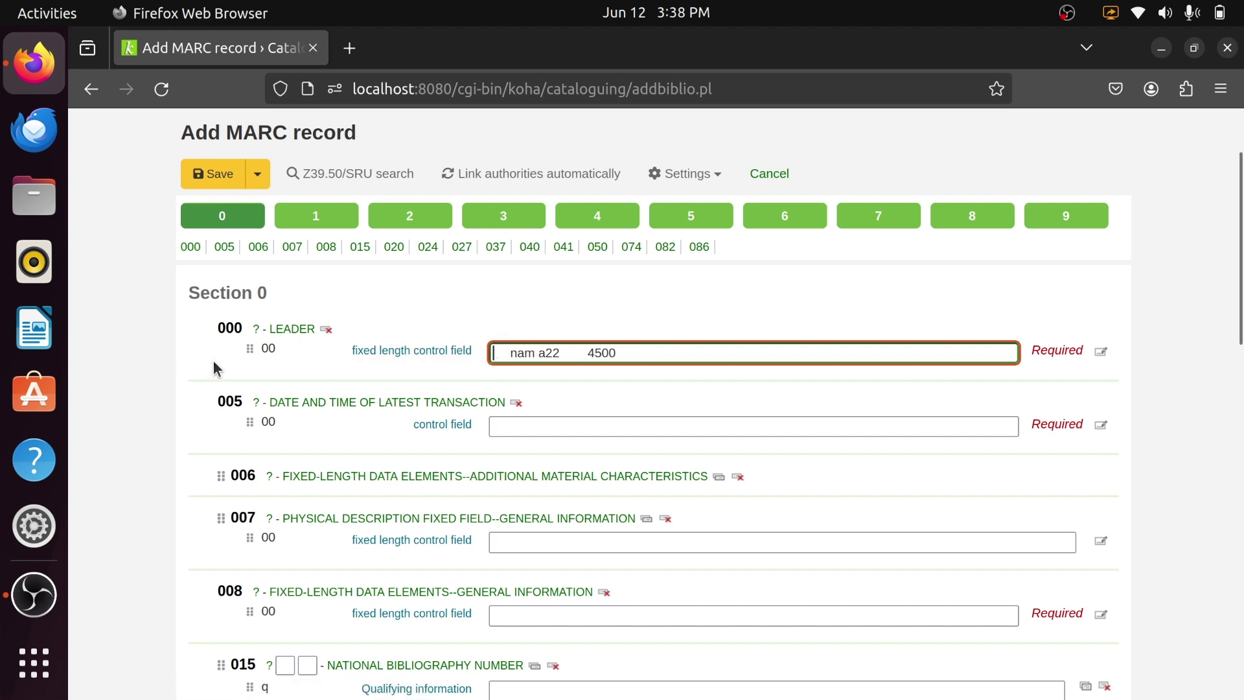
{"action": "scroll", "coordinate": [266, 349], "scroll_direction": "down", "scroll_amount": 5}
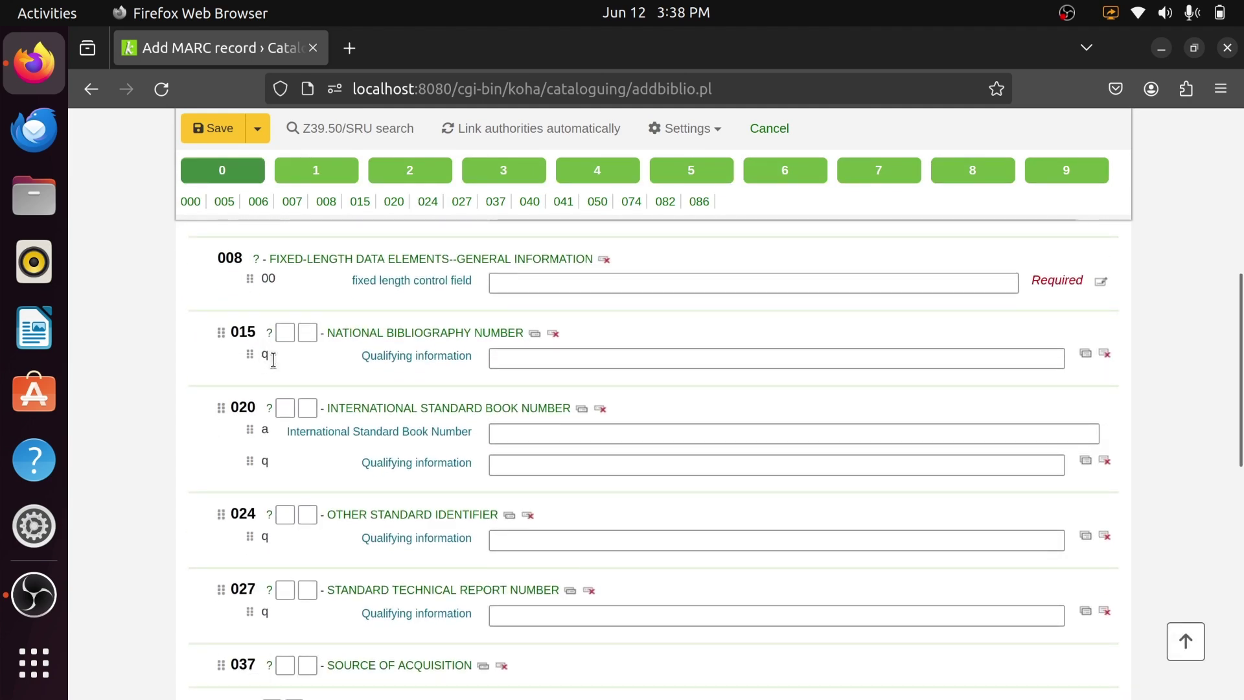
{"action": "scroll", "coordinate": [281, 455], "scroll_direction": "down", "scroll_amount": 3}
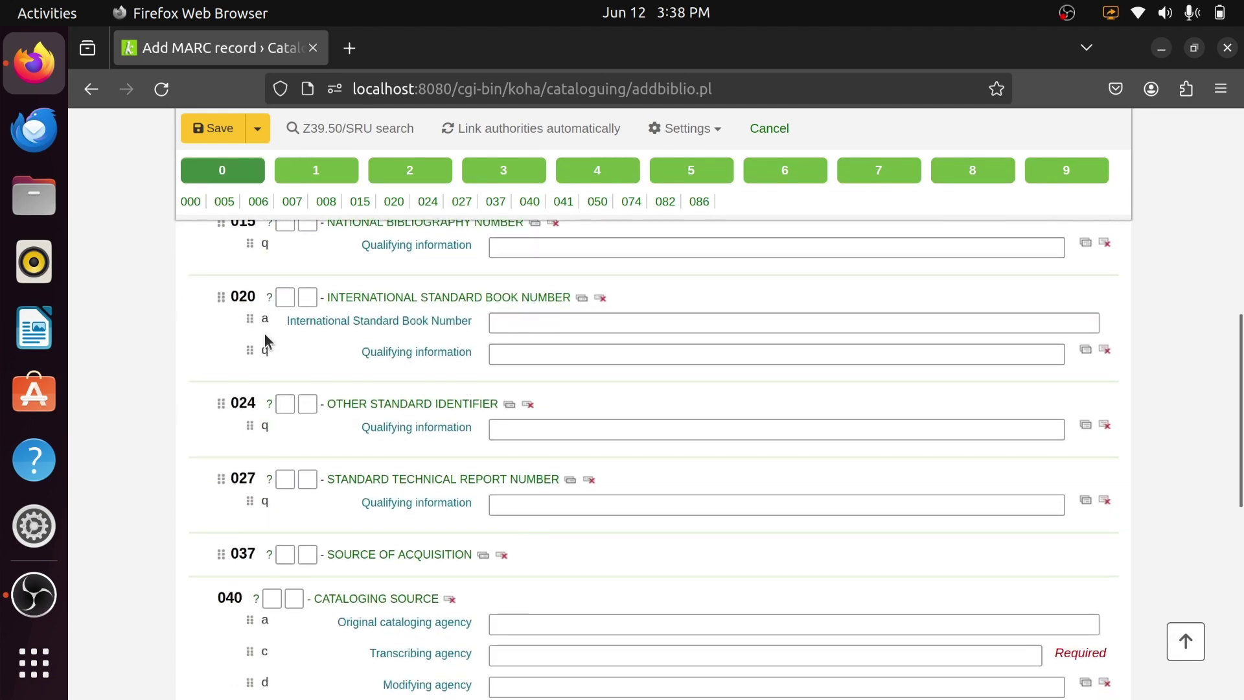
{"action": "left_click", "coordinate": [305, 322]}
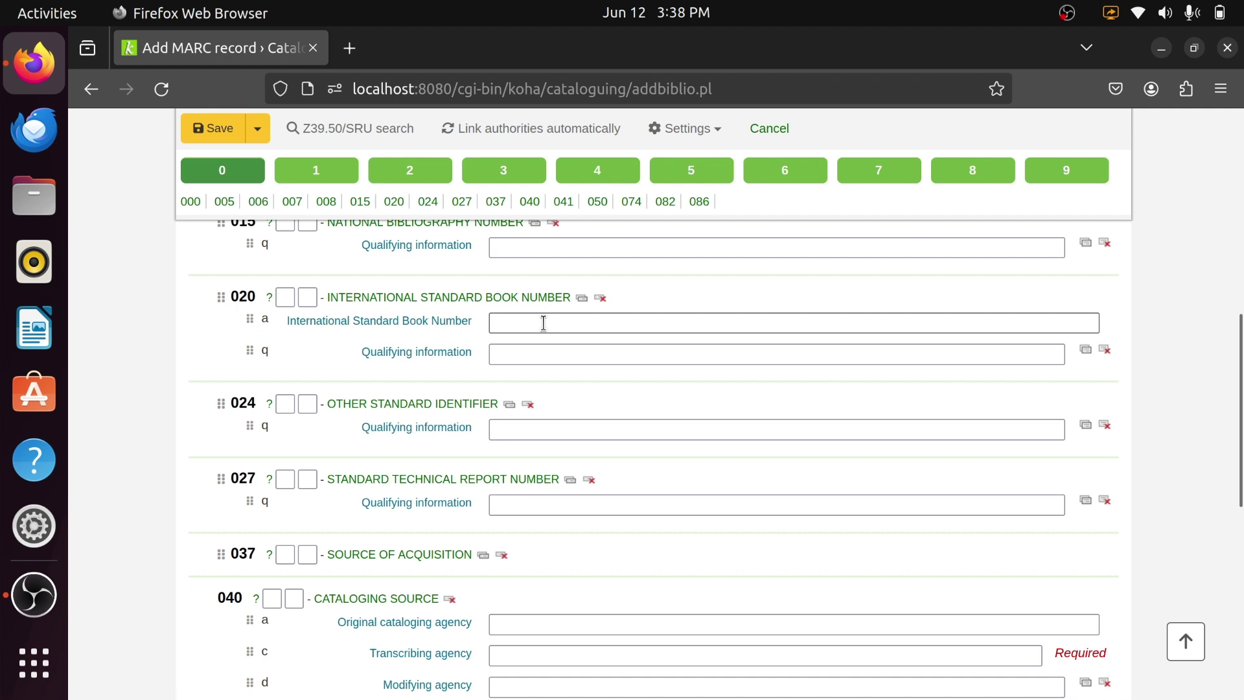
{"action": "left_click", "coordinate": [271, 322]}
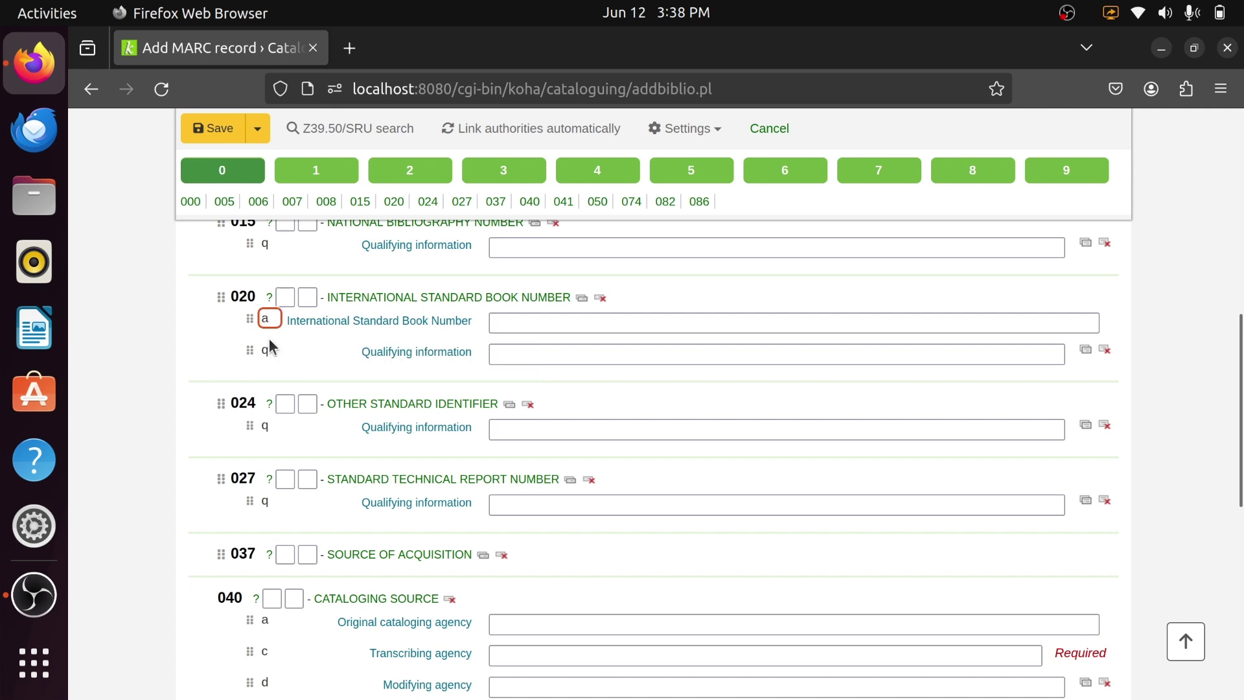
{"action": "left_click", "coordinate": [268, 349]}
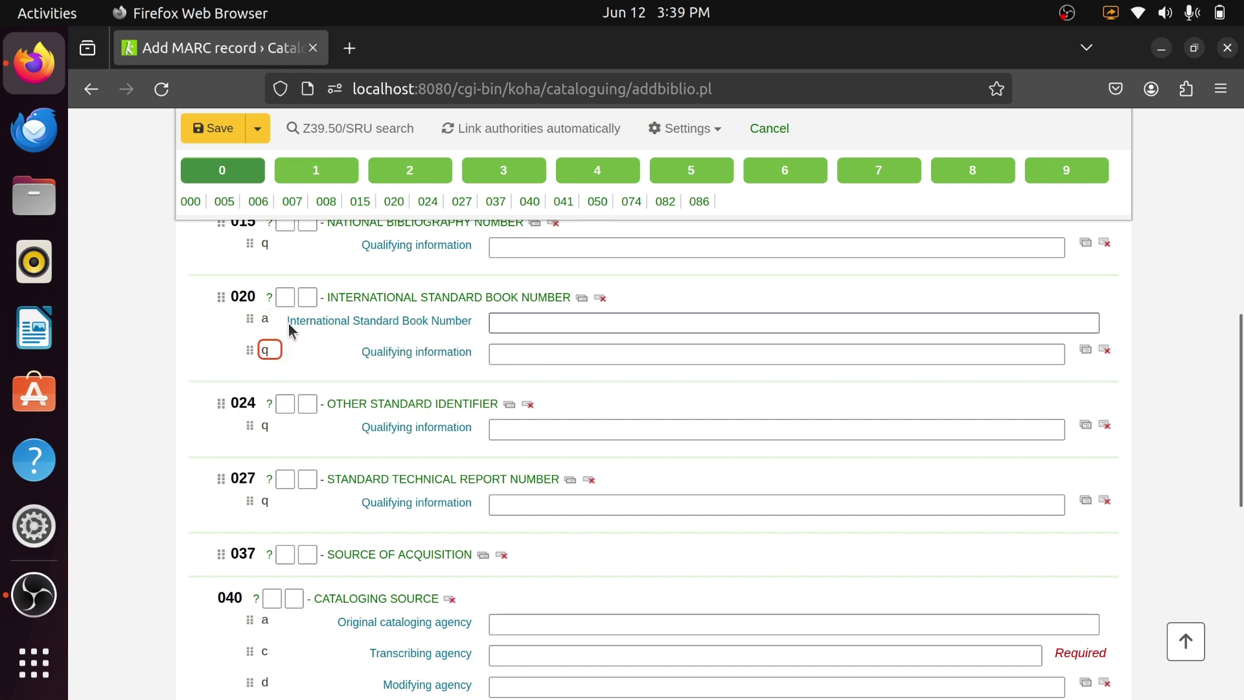
{"action": "left_click", "coordinate": [529, 320]}
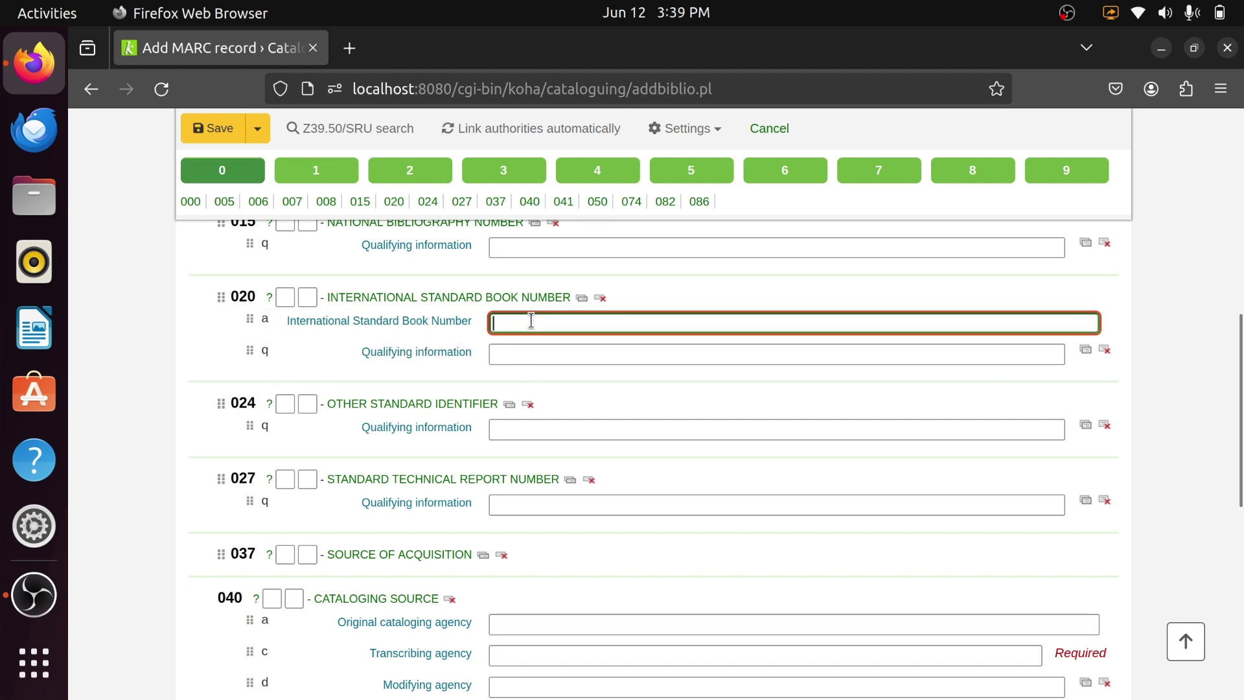
{"action": "left_click", "coordinate": [498, 361]}
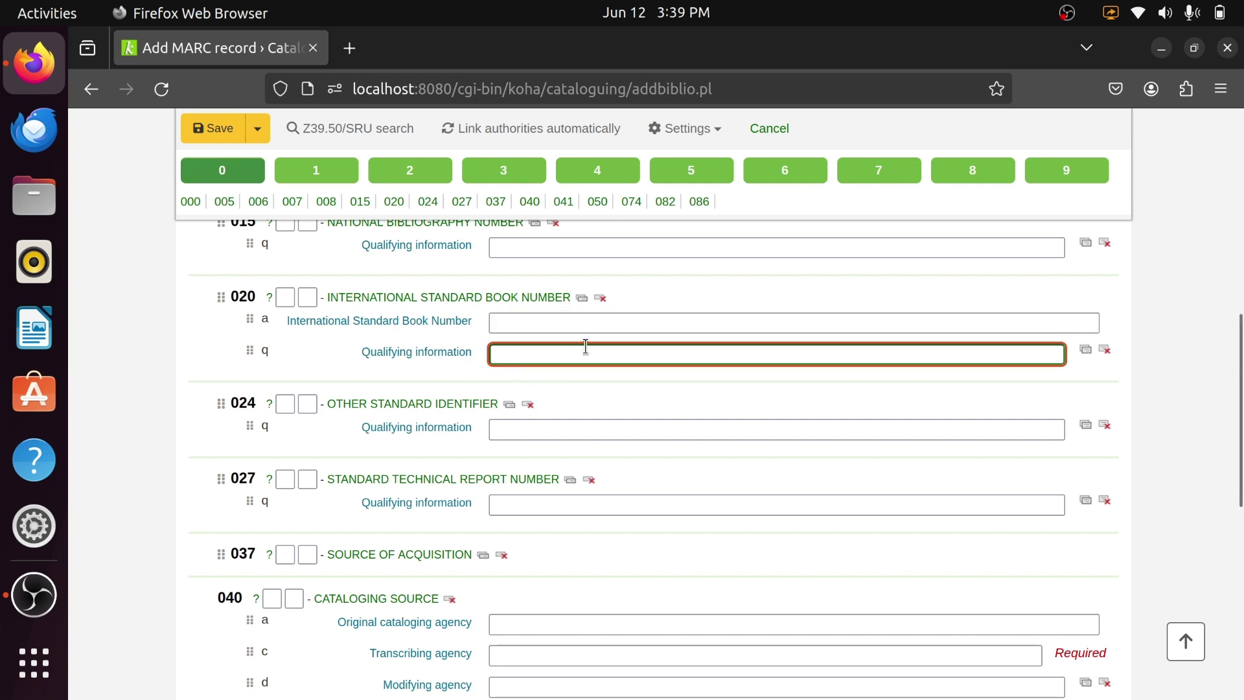
{"action": "left_click", "coordinate": [285, 297]}
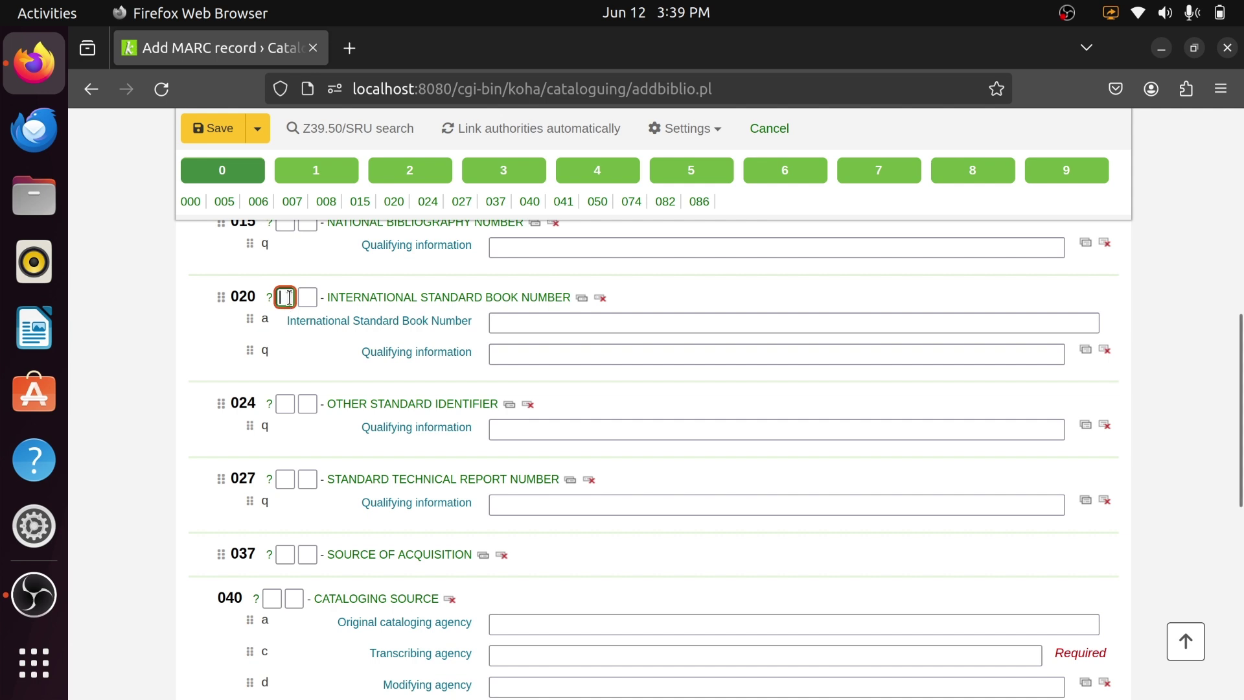
{"action": "left_click", "coordinate": [313, 298]}
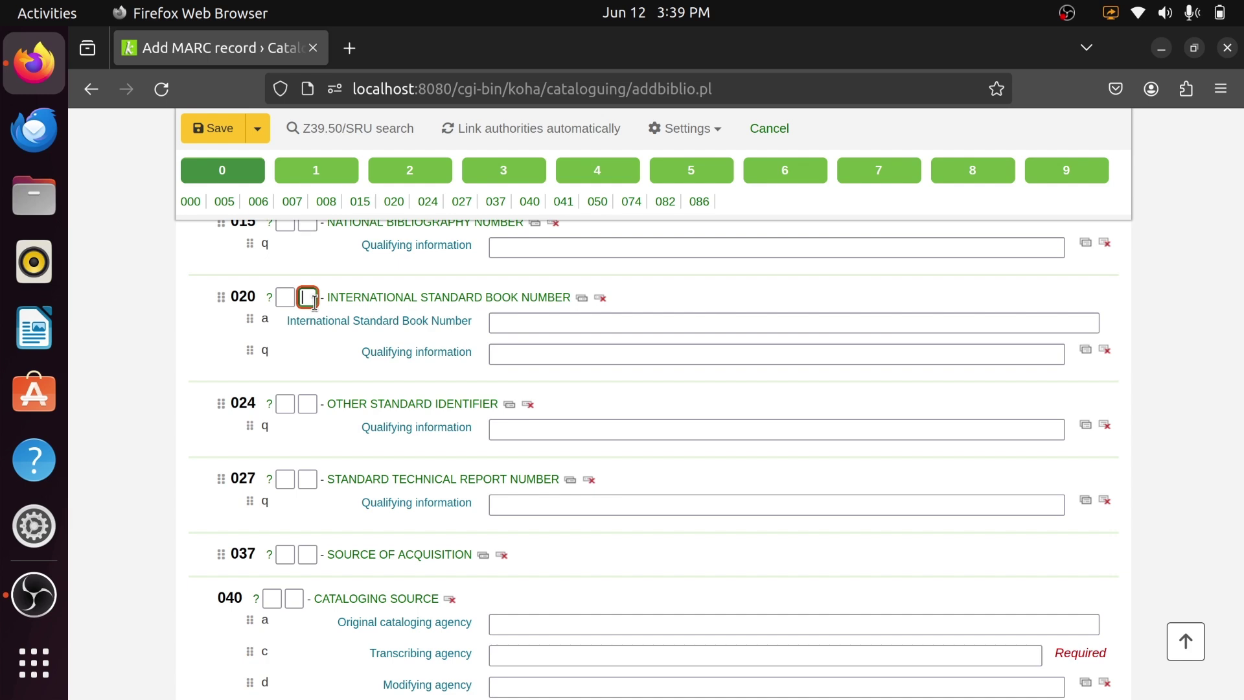
Fill control field 005 with the automatic transaction timestamp and control field 008 with its default fixed-length data.
{"action": "scroll", "coordinate": [494, 405], "scroll_direction": "up", "scroll_amount": 5}
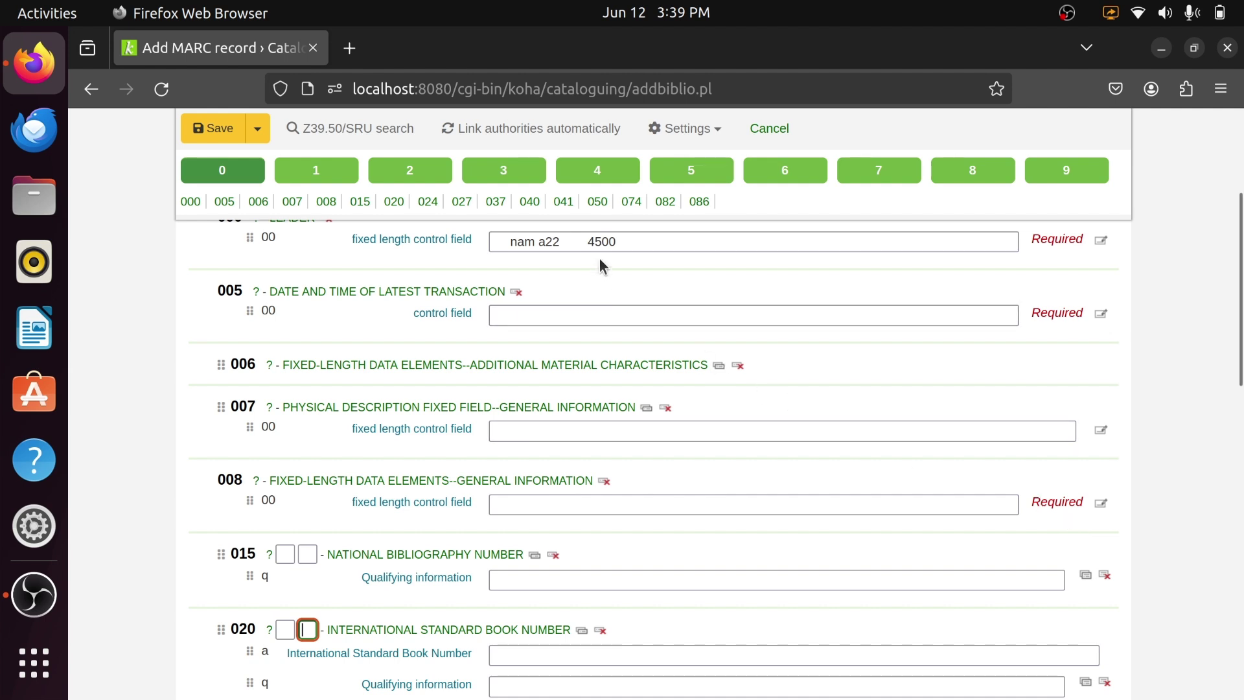
{"action": "left_click", "coordinate": [646, 312]}
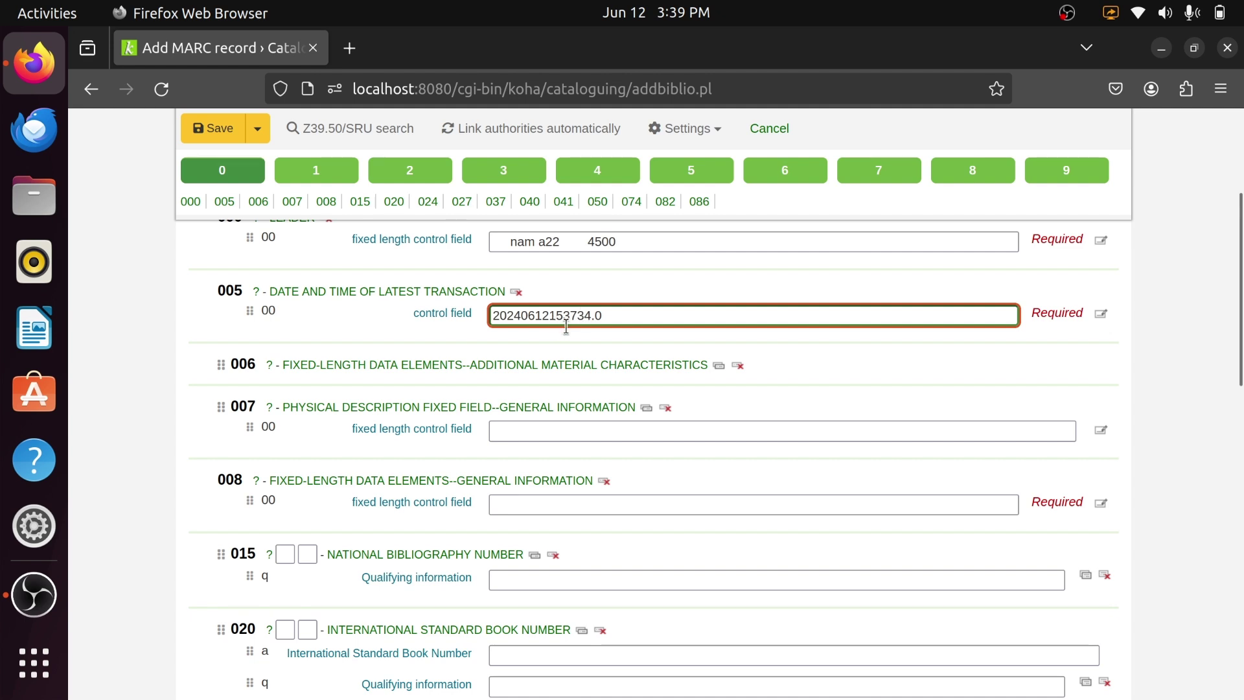
{"action": "left_click", "coordinate": [654, 432]}
{"action": "left_click", "coordinate": [628, 508]}
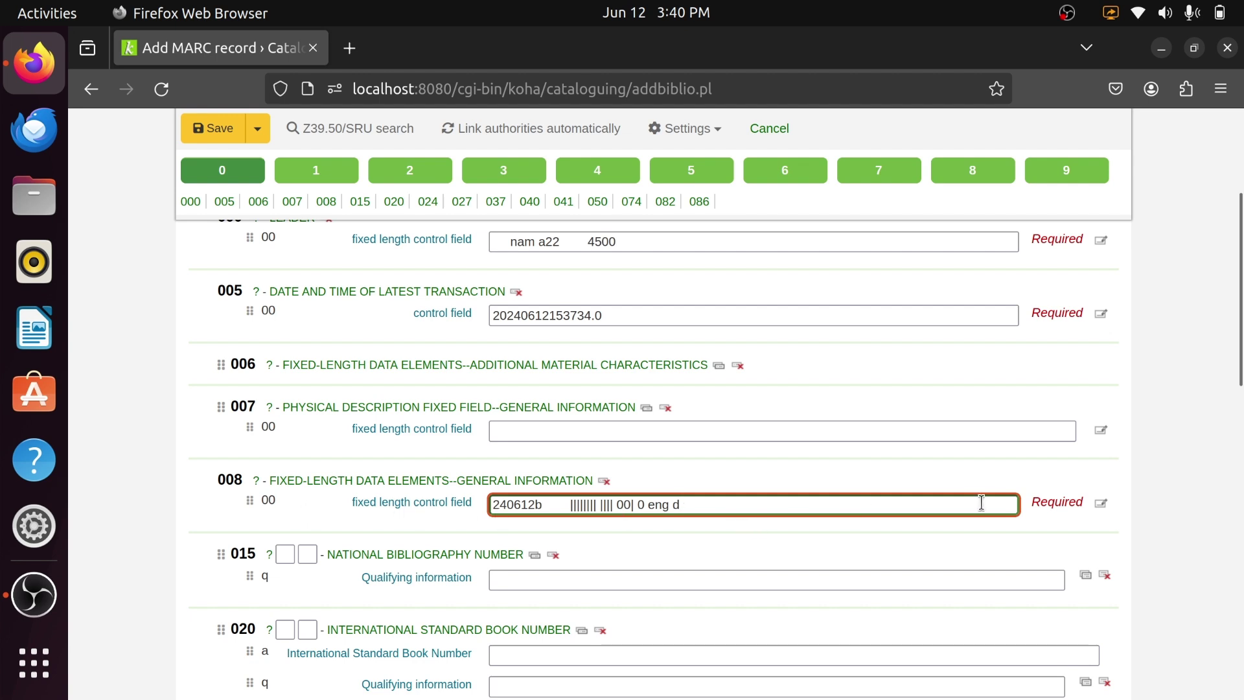
In the builder for field 008, set illustrations code 1 to "a - Illustrations" and code 2 to "d - Charts".
{"action": "left_click", "coordinate": [1101, 511]}
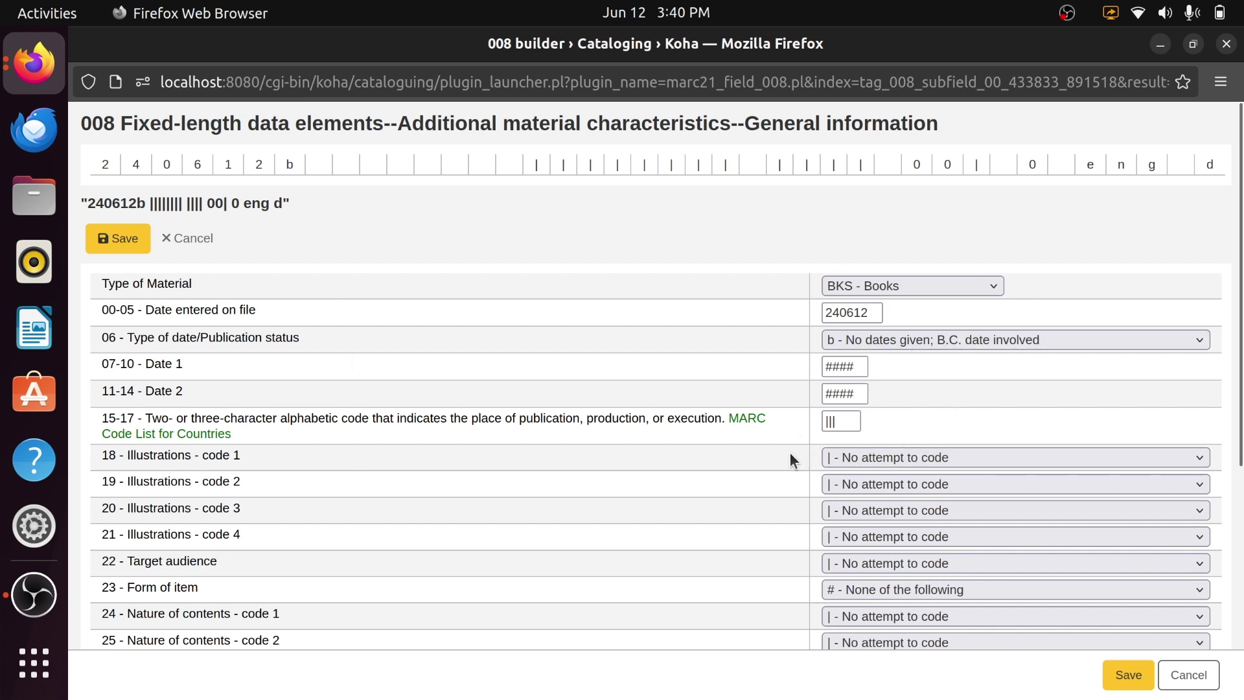
{"action": "scroll", "coordinate": [358, 474], "scroll_direction": "down", "scroll_amount": 3}
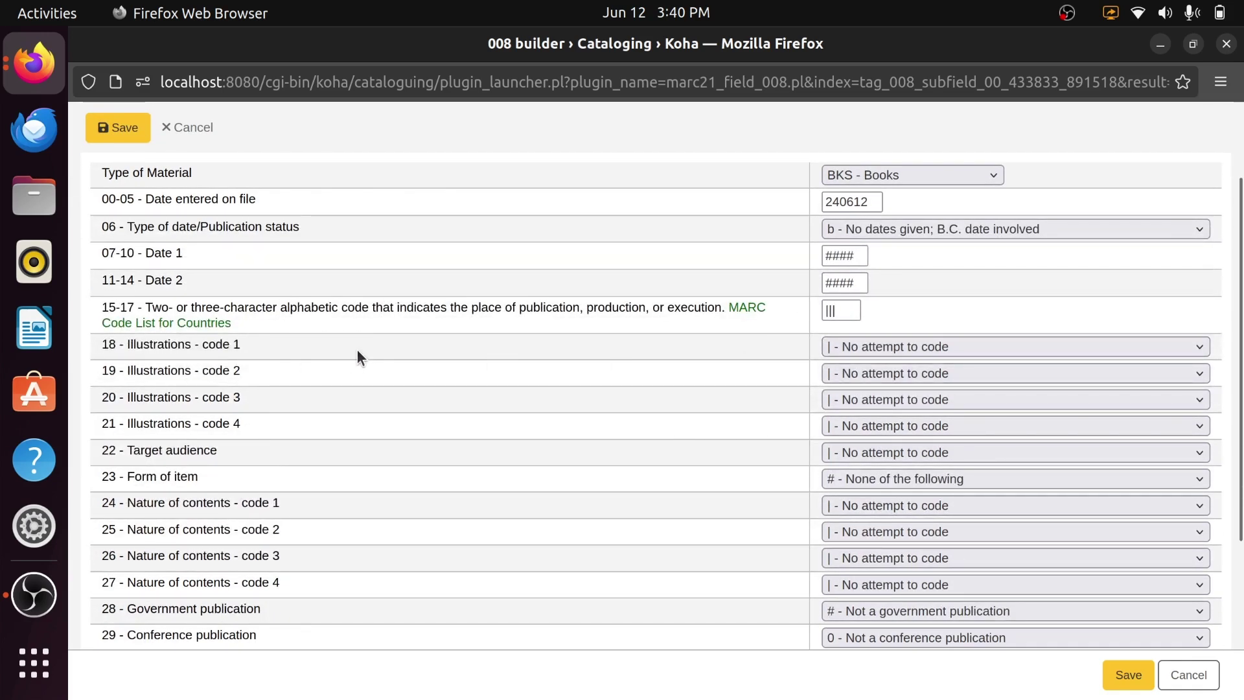
{"action": "left_click", "coordinate": [948, 344]}
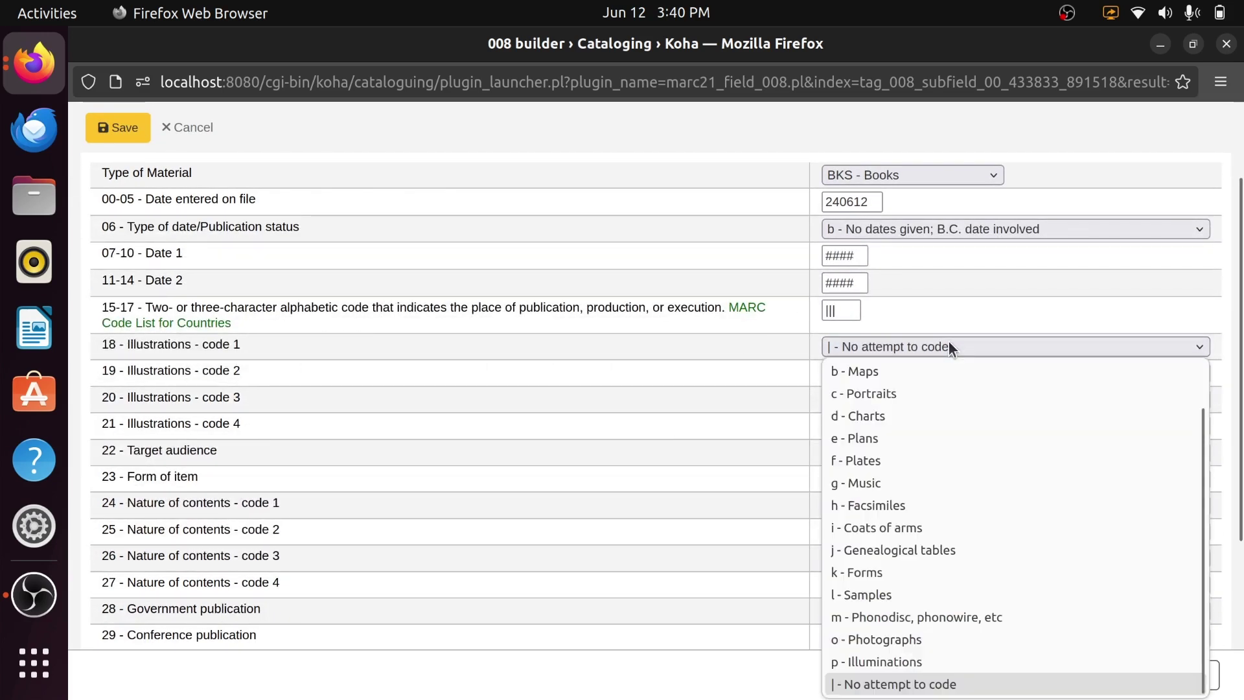
{"action": "left_click", "coordinate": [875, 394]}
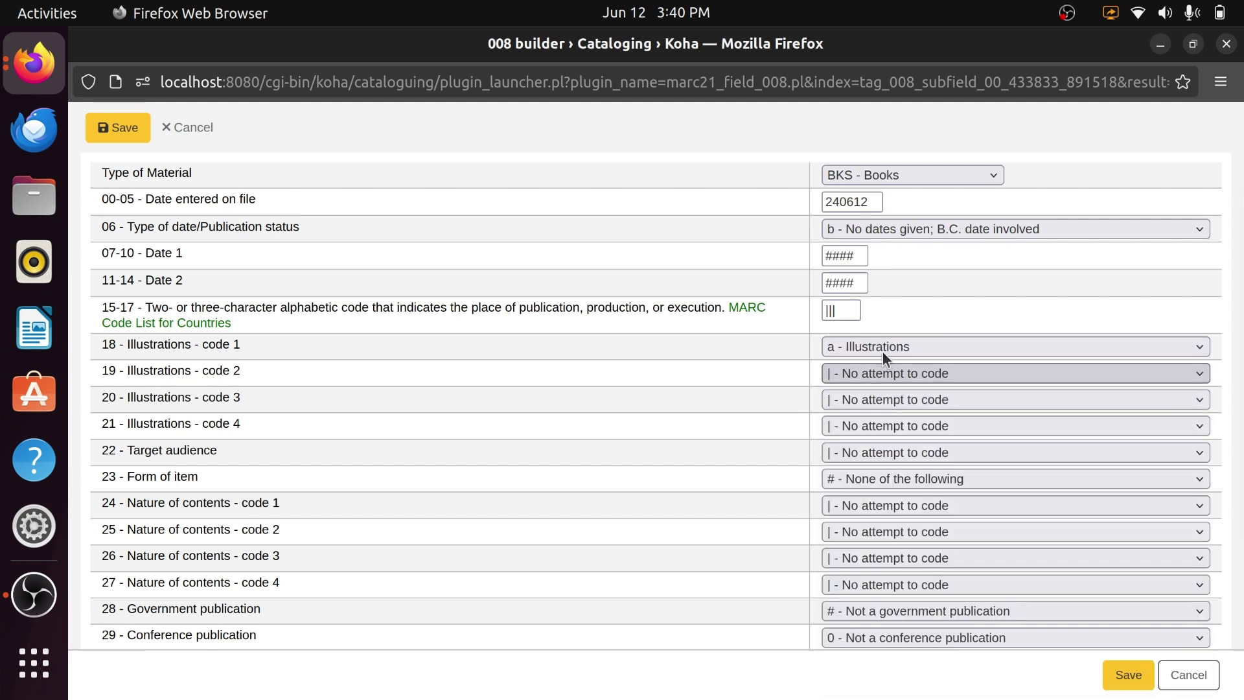
{"action": "left_click", "coordinate": [892, 374]}
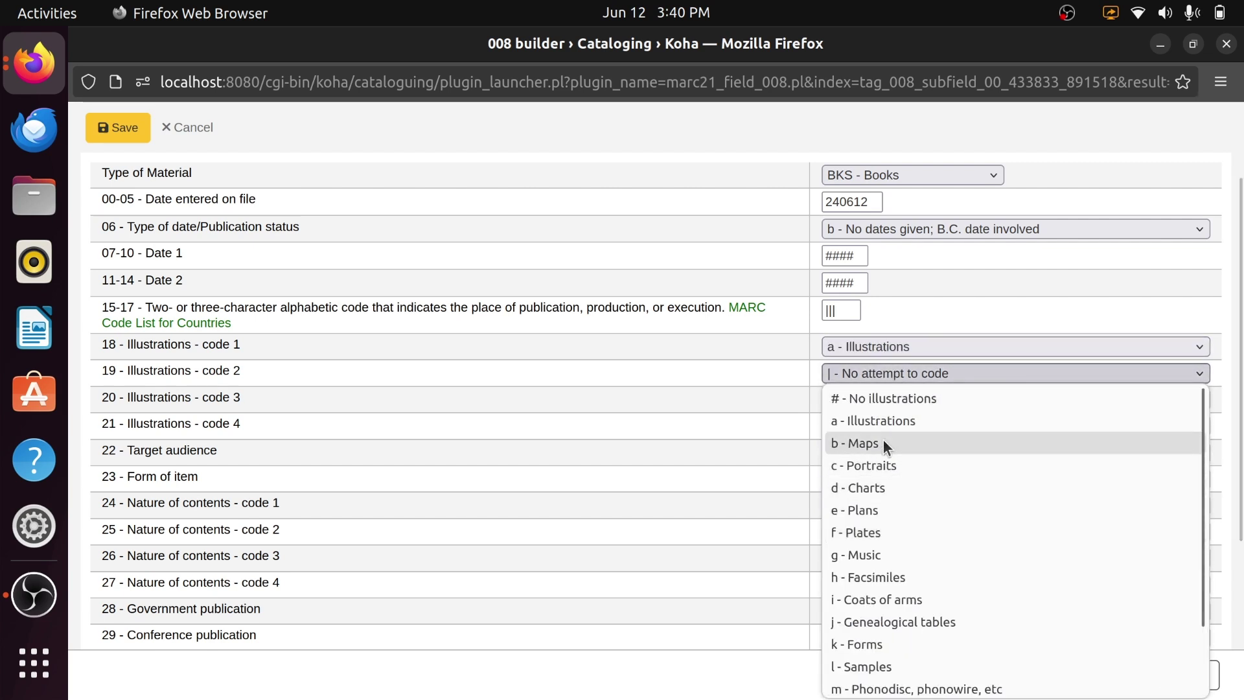
{"action": "left_click", "coordinate": [886, 492]}
Set position 31, Index, of field 008 to "1 - Index present".
{"action": "scroll", "coordinate": [661, 413], "scroll_direction": "down", "scroll_amount": 4}
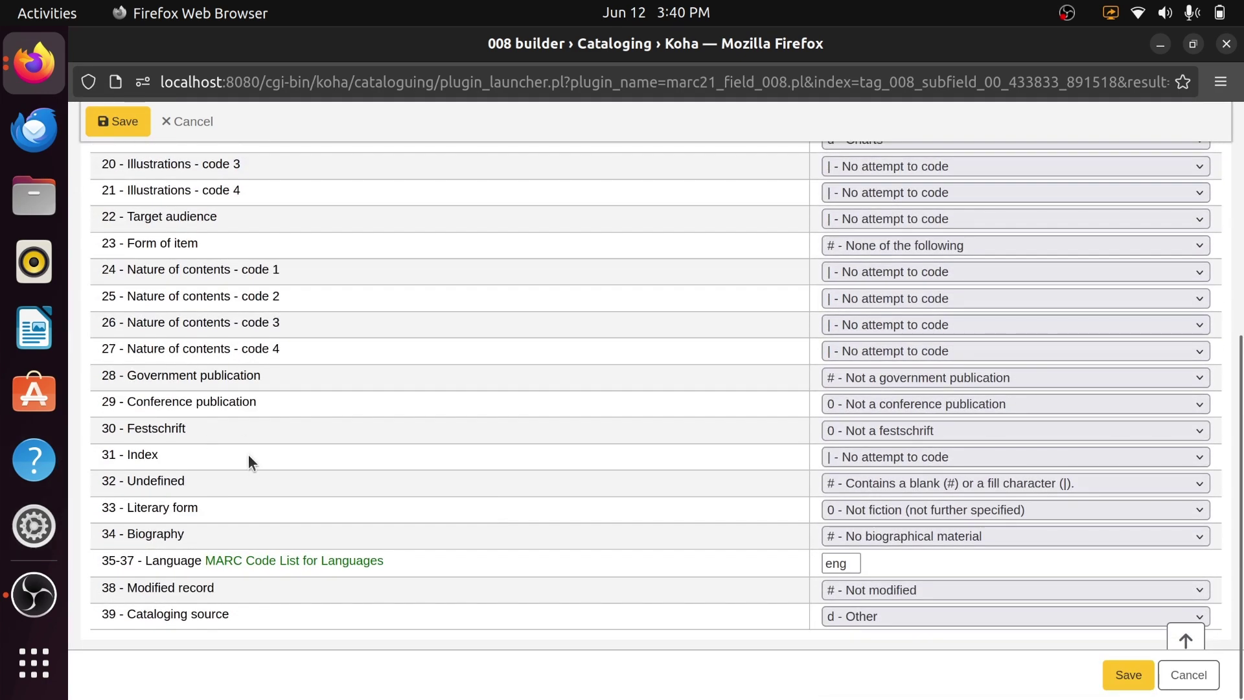
{"action": "left_click", "coordinate": [981, 457]}
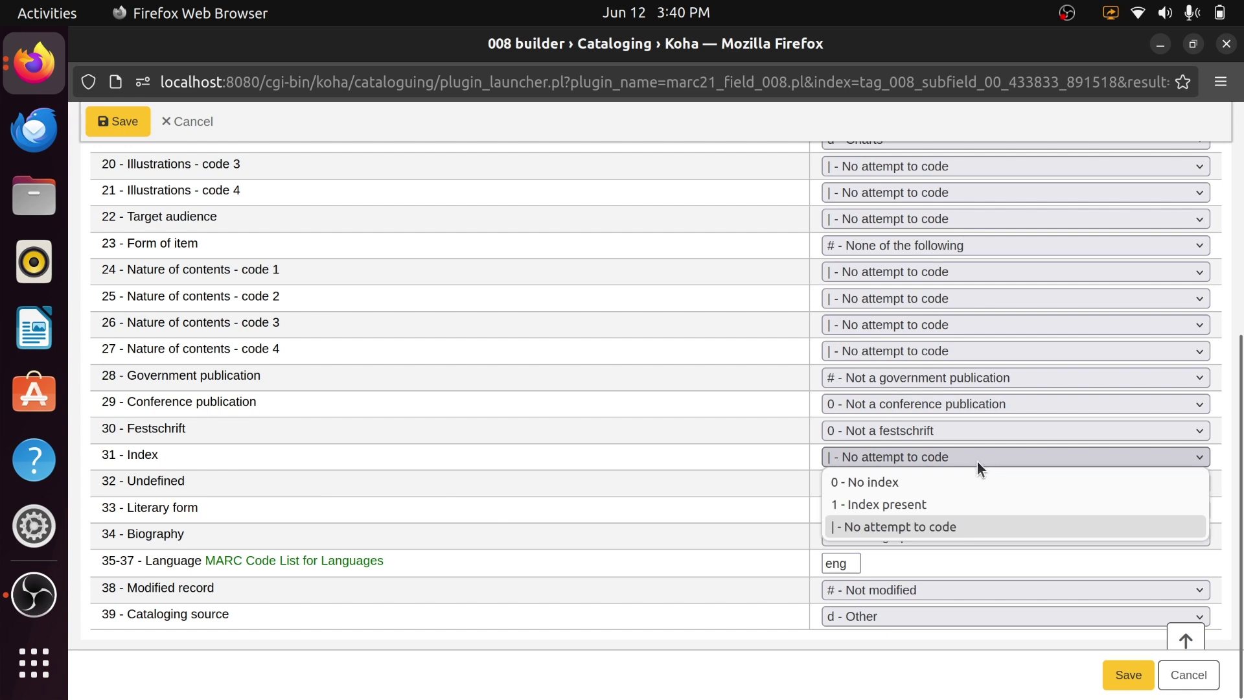
{"action": "left_click", "coordinate": [926, 504]}
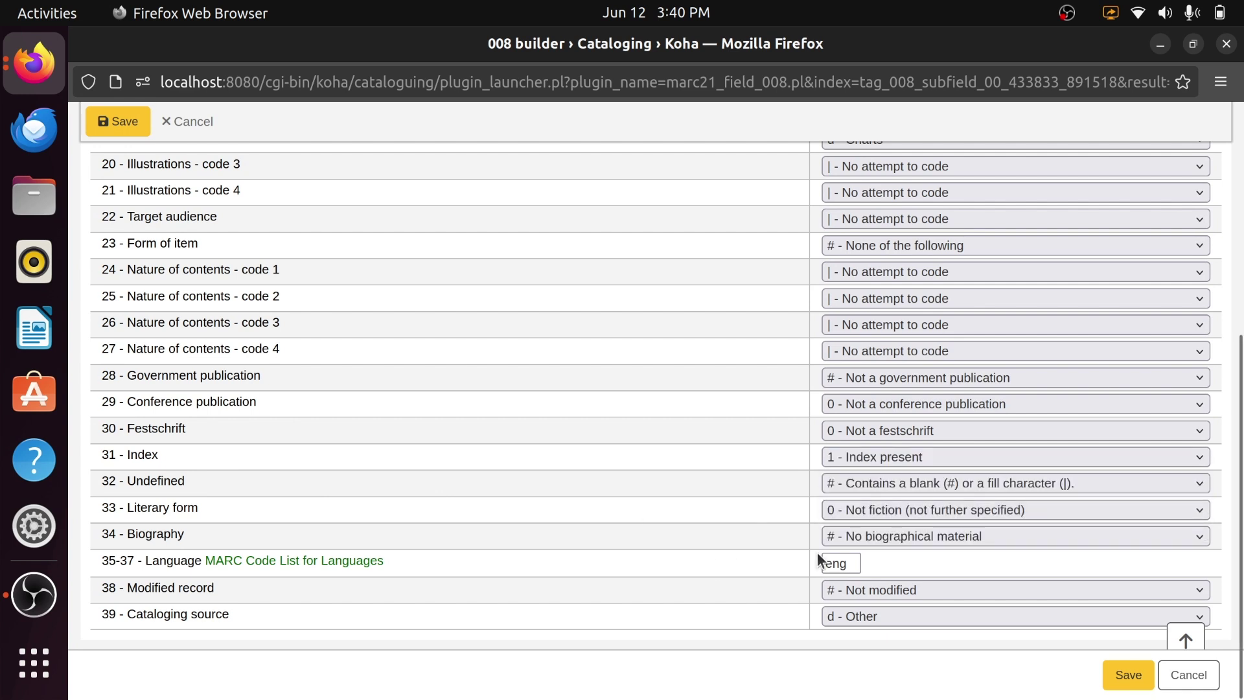
Keep literary form "0 - Not fiction (not further specified)" and language eng in the 008 builder, and save field 008.
{"action": "left_click", "coordinate": [958, 509]}
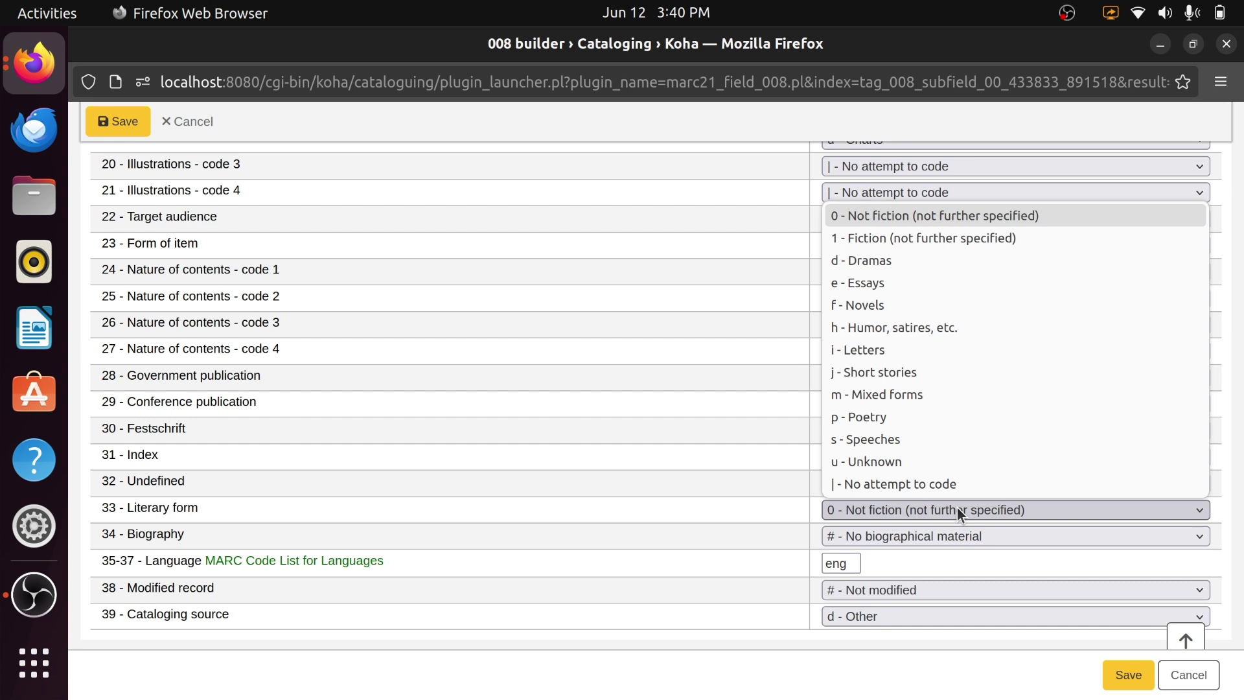
{"action": "left_click", "coordinate": [899, 223]}
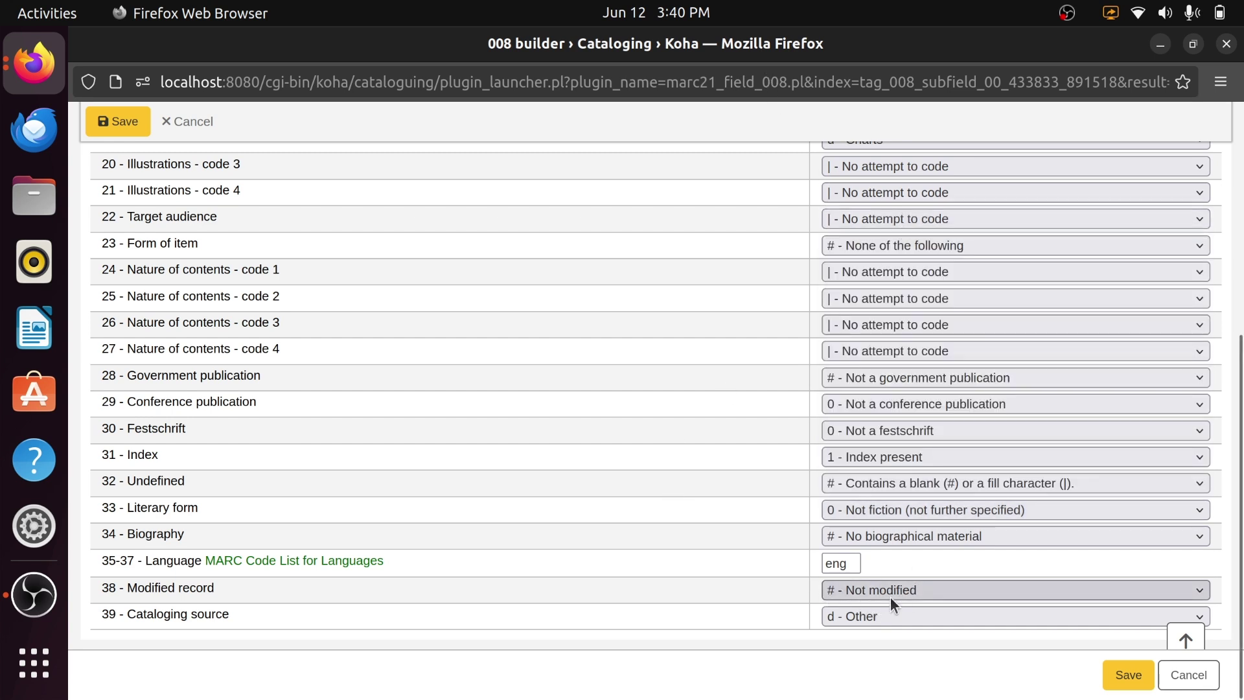
{"action": "left_click", "coordinate": [858, 562]}
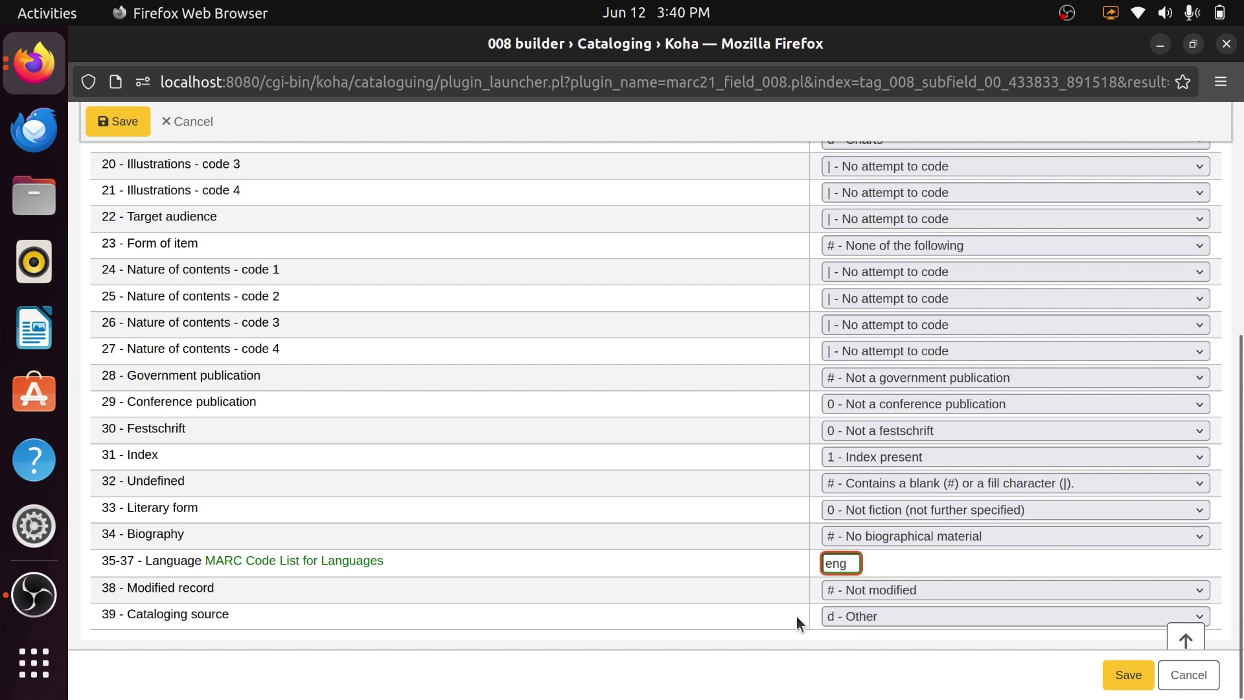
{"action": "left_click", "coordinate": [1125, 676]}
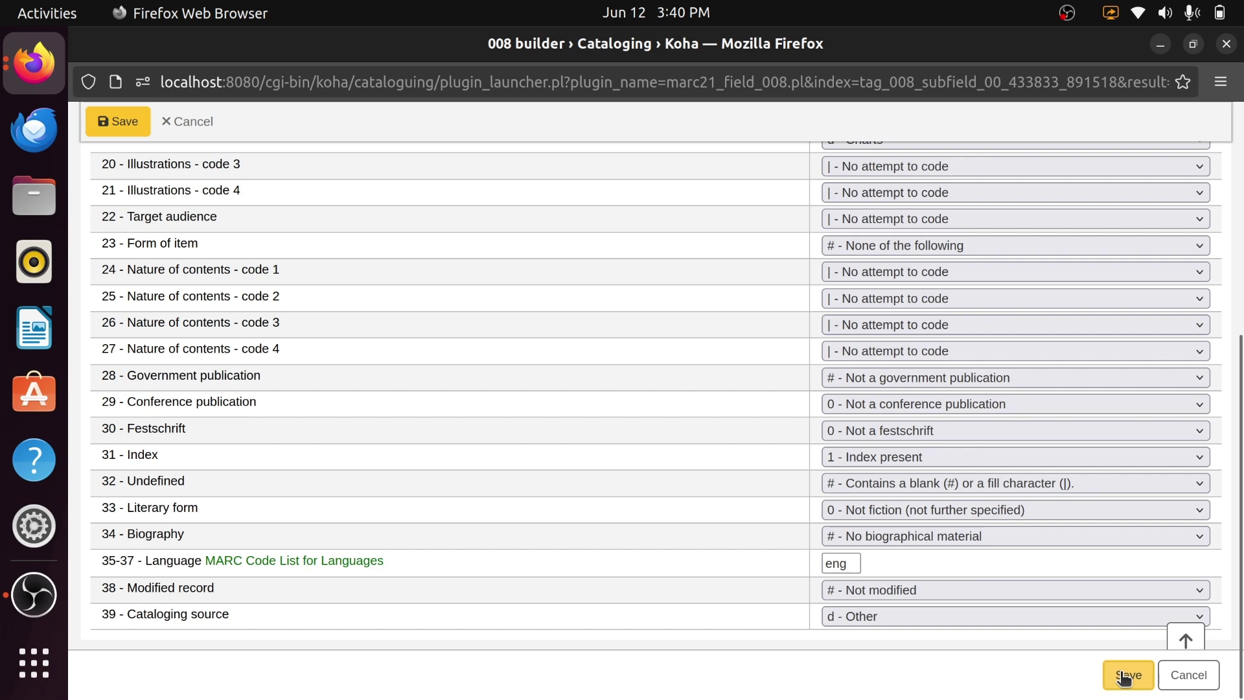
Fill field 007 through its builder with material type Text and specific material designation "a- Regular print".
{"action": "scroll", "coordinate": [657, 450], "scroll_direction": "down", "scroll_amount": 5}
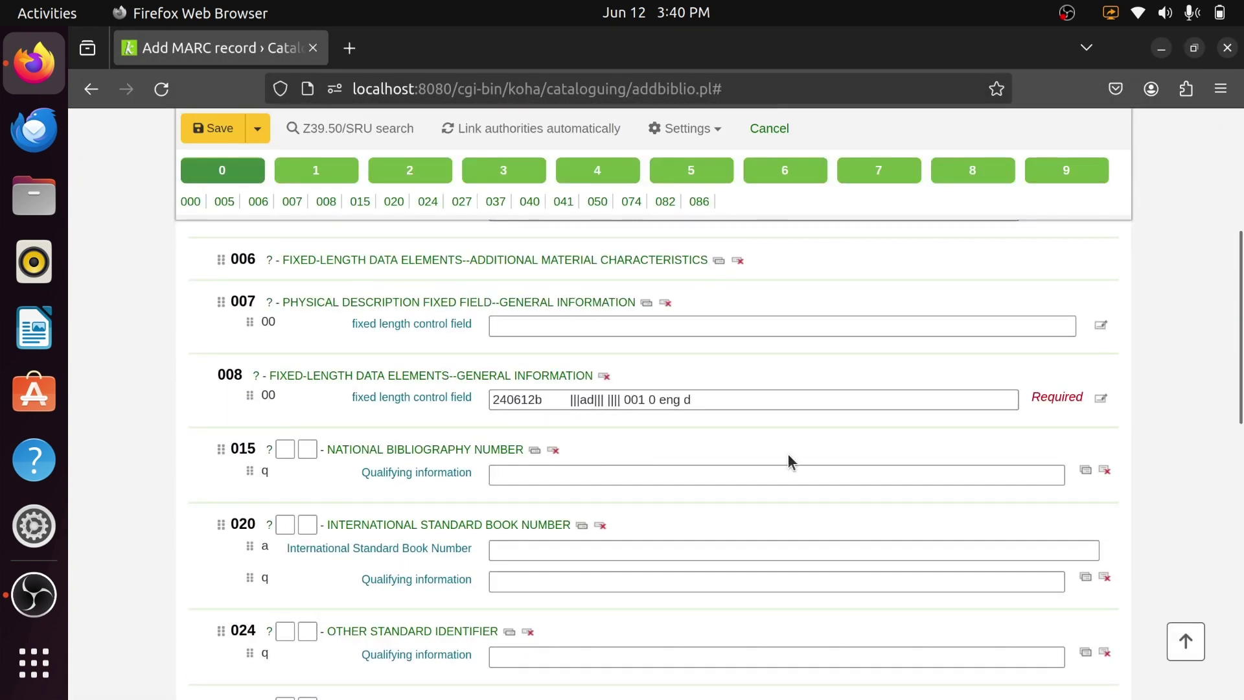
{"action": "scroll", "coordinate": [485, 399], "scroll_direction": "down", "scroll_amount": 3}
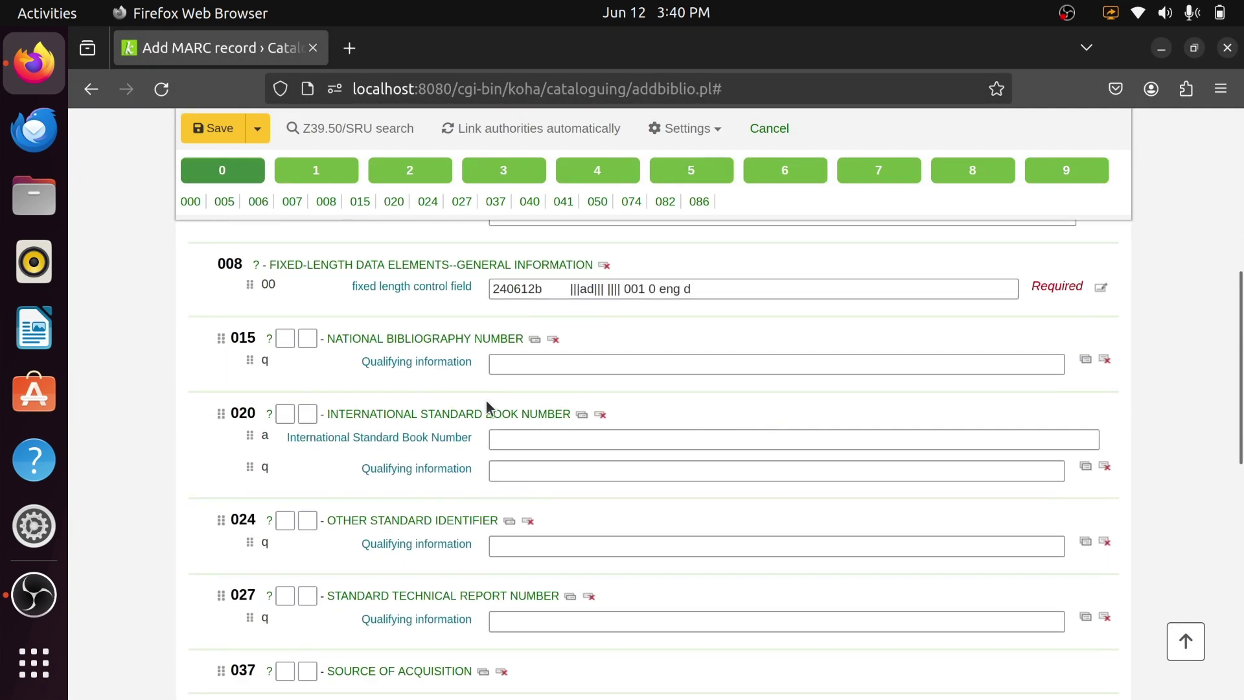
{"action": "left_click", "coordinate": [680, 363]}
{"action": "scroll", "coordinate": [671, 406], "scroll_direction": "up", "scroll_amount": 8}
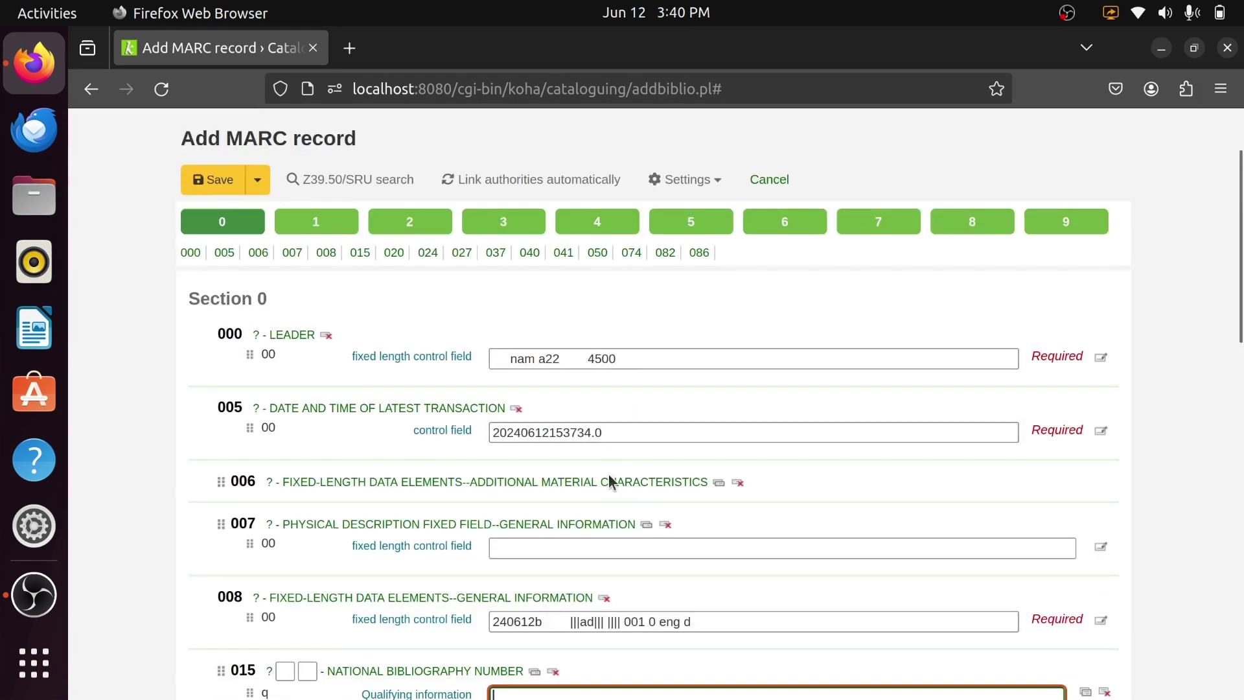
{"action": "left_click", "coordinate": [639, 554]}
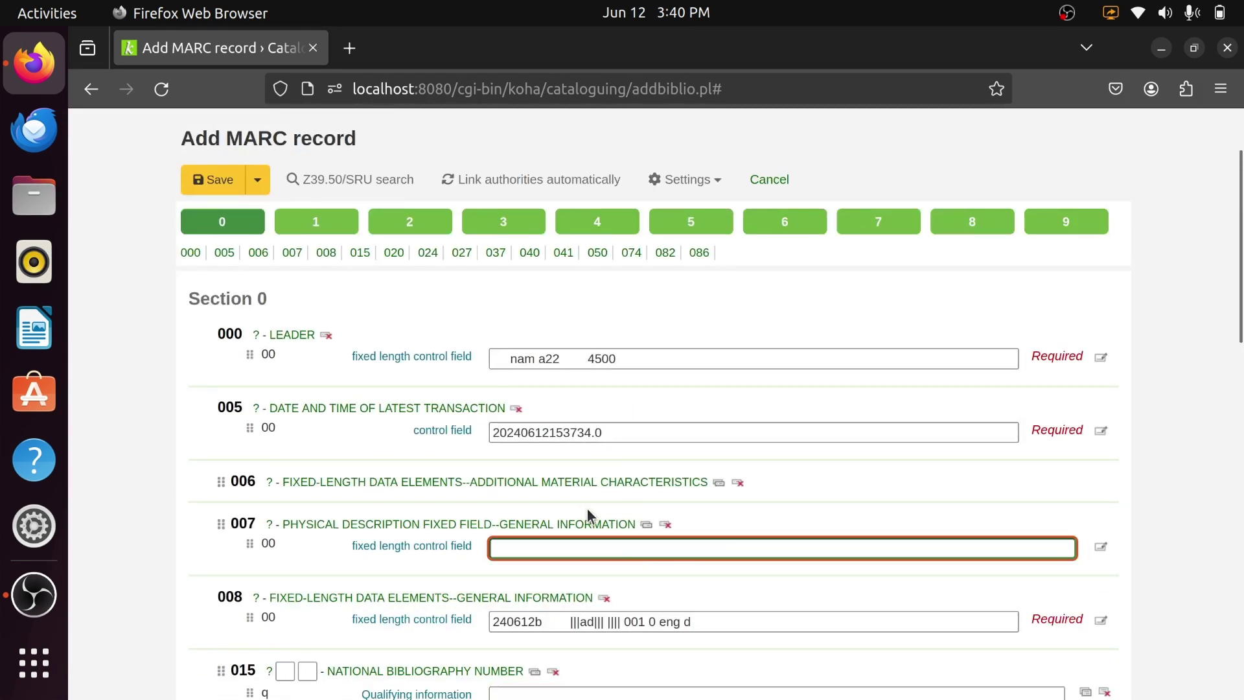
{"action": "scroll", "coordinate": [587, 508], "scroll_direction": "down", "scroll_amount": 5}
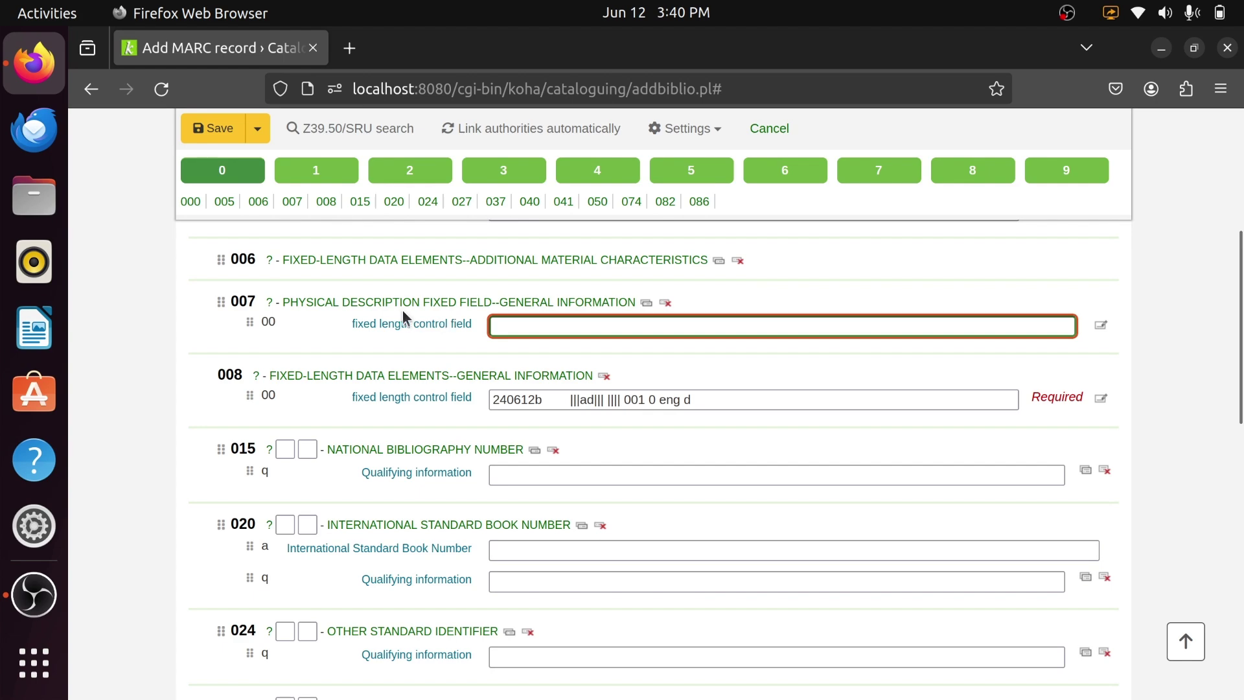
{"action": "left_click", "coordinate": [1105, 328]}
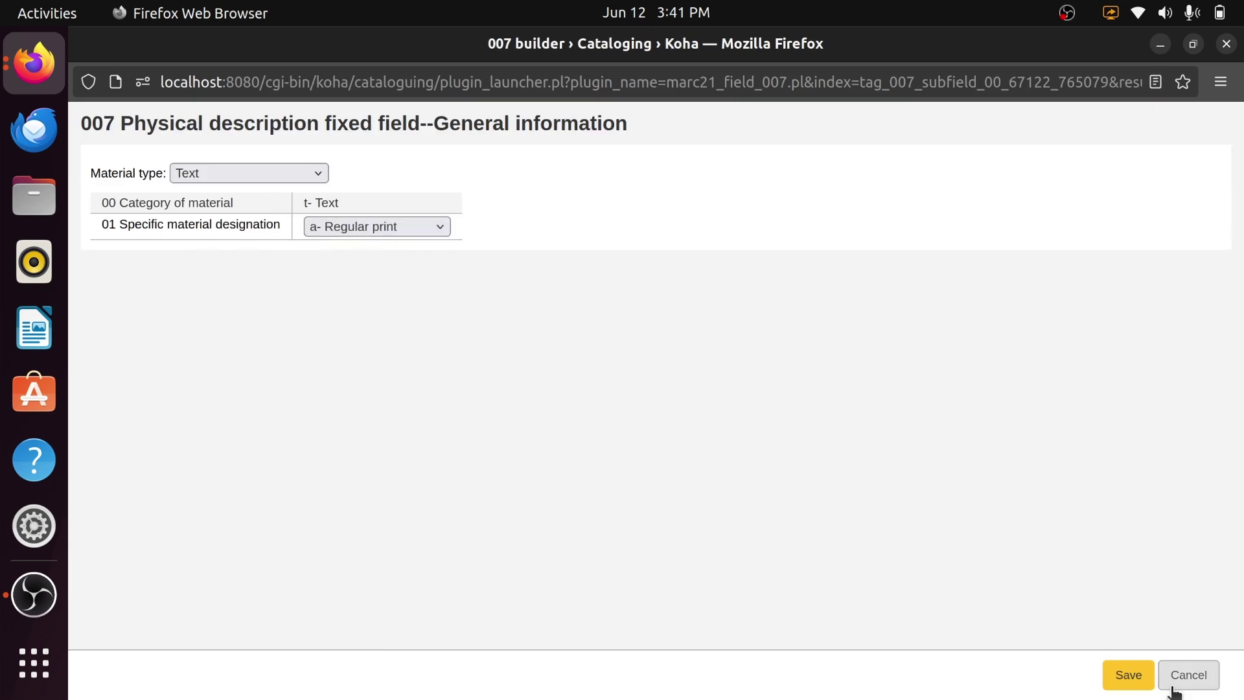
{"action": "left_click", "coordinate": [1128, 674]}
Look through sections 1 to 9 of the book record form, and discard the unsaved record.
{"action": "scroll", "coordinate": [675, 421], "scroll_direction": "down", "scroll_amount": 3}
{"action": "scroll", "coordinate": [685, 390], "scroll_direction": "down", "scroll_amount": 2}
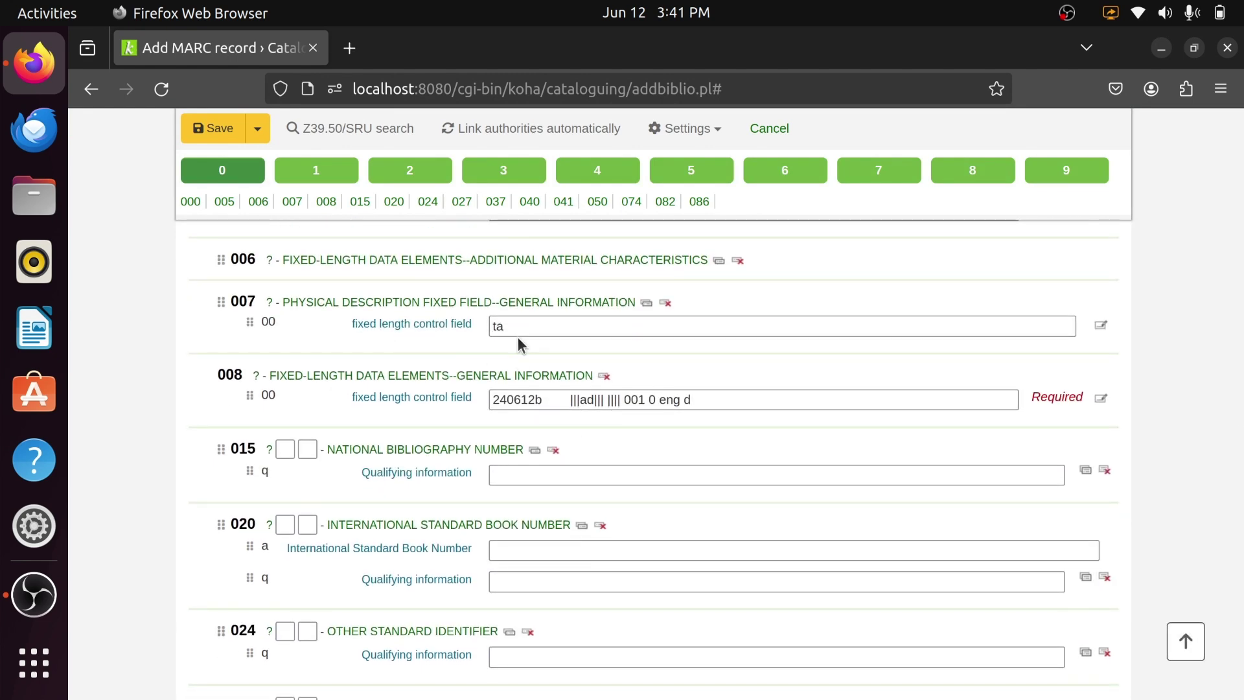
{"action": "scroll", "coordinate": [518, 337], "scroll_direction": "down", "scroll_amount": 4}
{"action": "scroll", "coordinate": [518, 337], "scroll_direction": "up", "scroll_amount": 10}
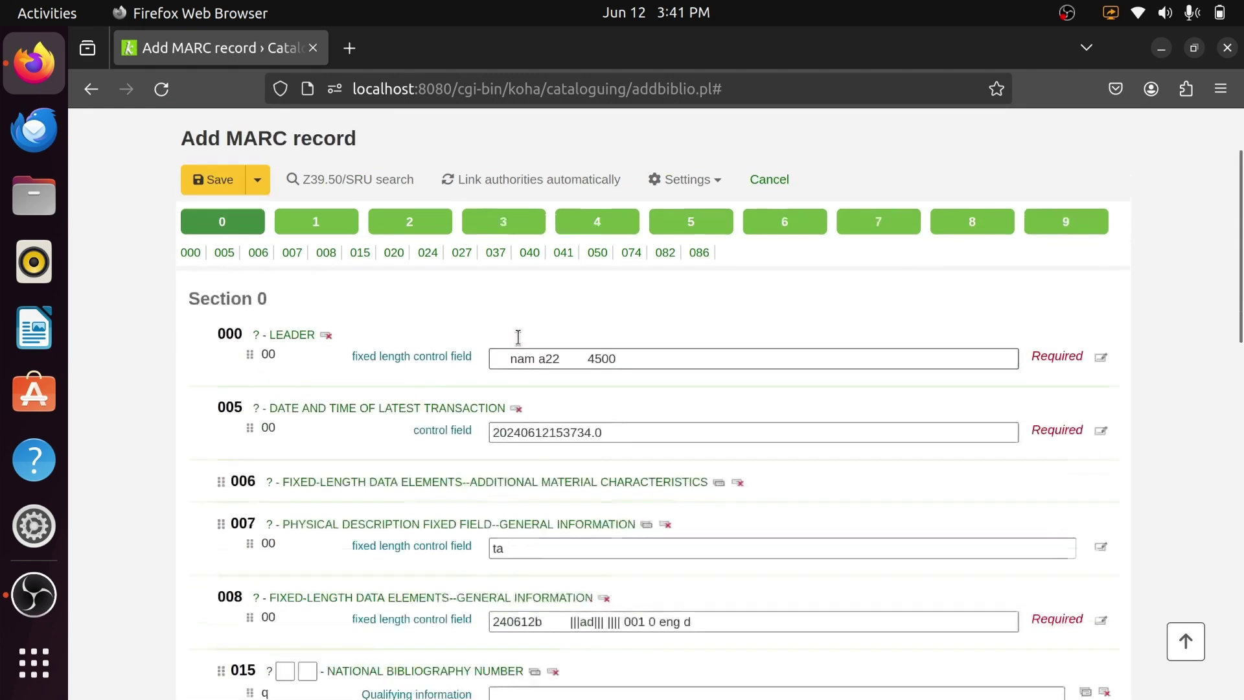
{"action": "left_click", "coordinate": [290, 335]}
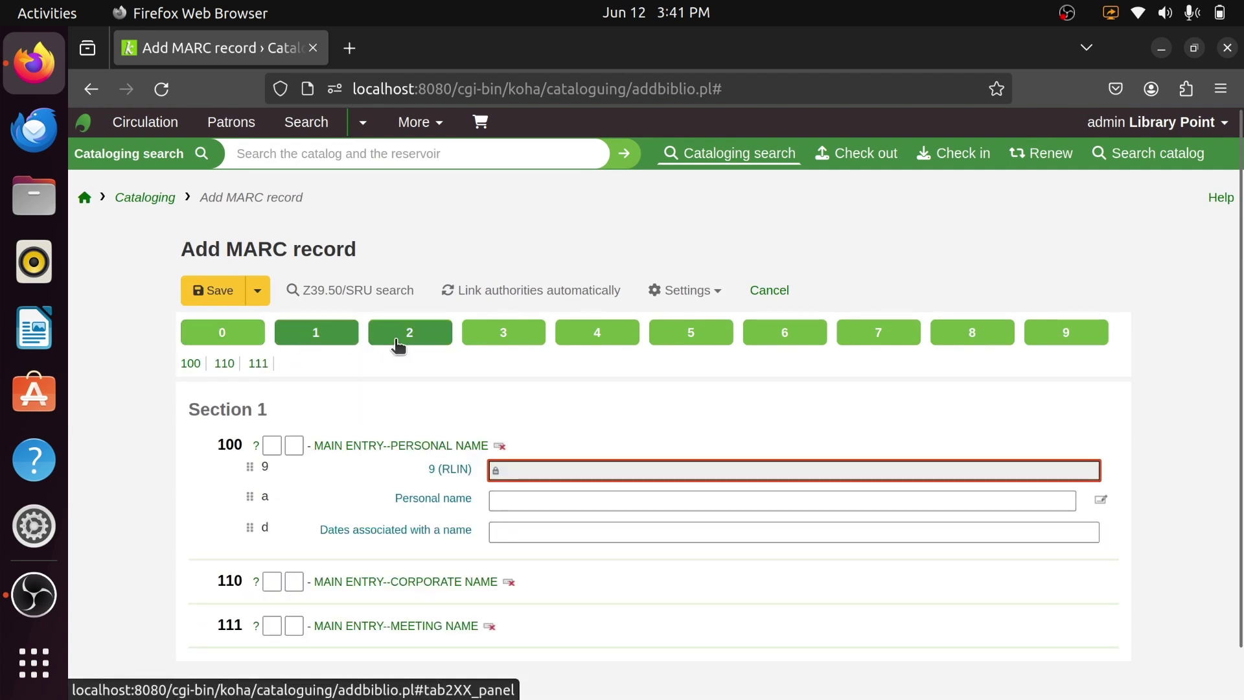
{"action": "left_click", "coordinate": [408, 329]}
{"action": "left_click", "coordinate": [511, 337]}
{"action": "left_click", "coordinate": [587, 336]}
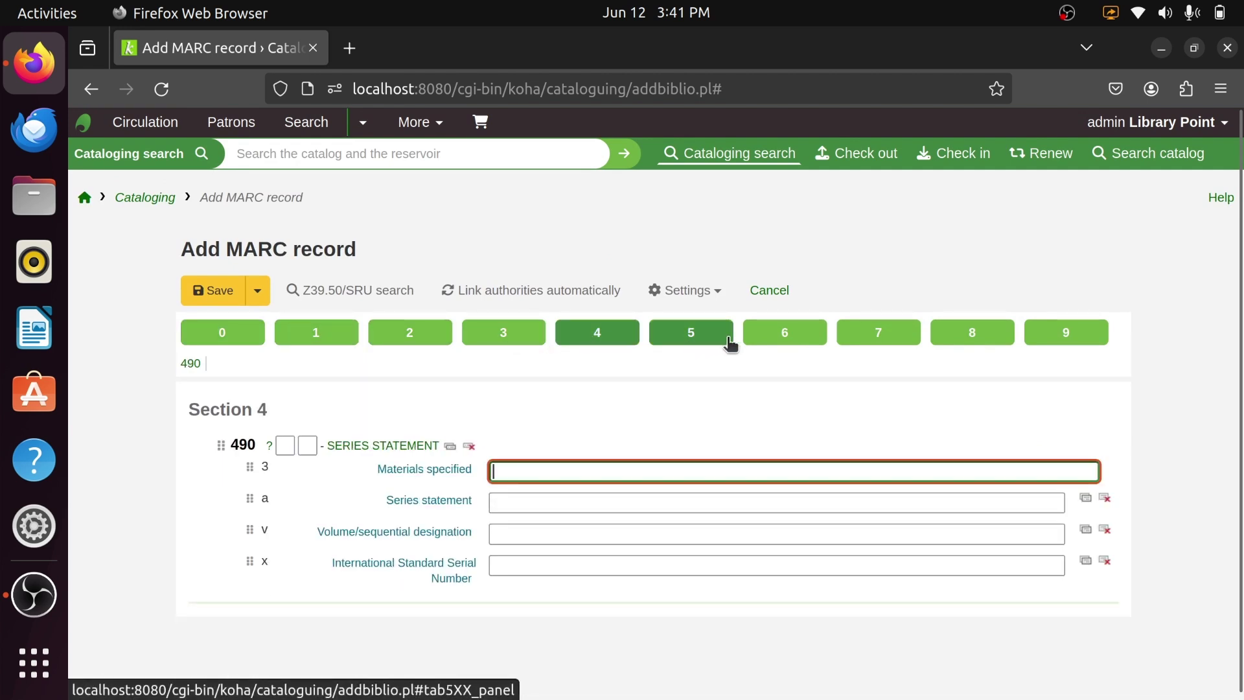
{"action": "left_click", "coordinate": [722, 336]}
{"action": "left_click", "coordinate": [785, 336]}
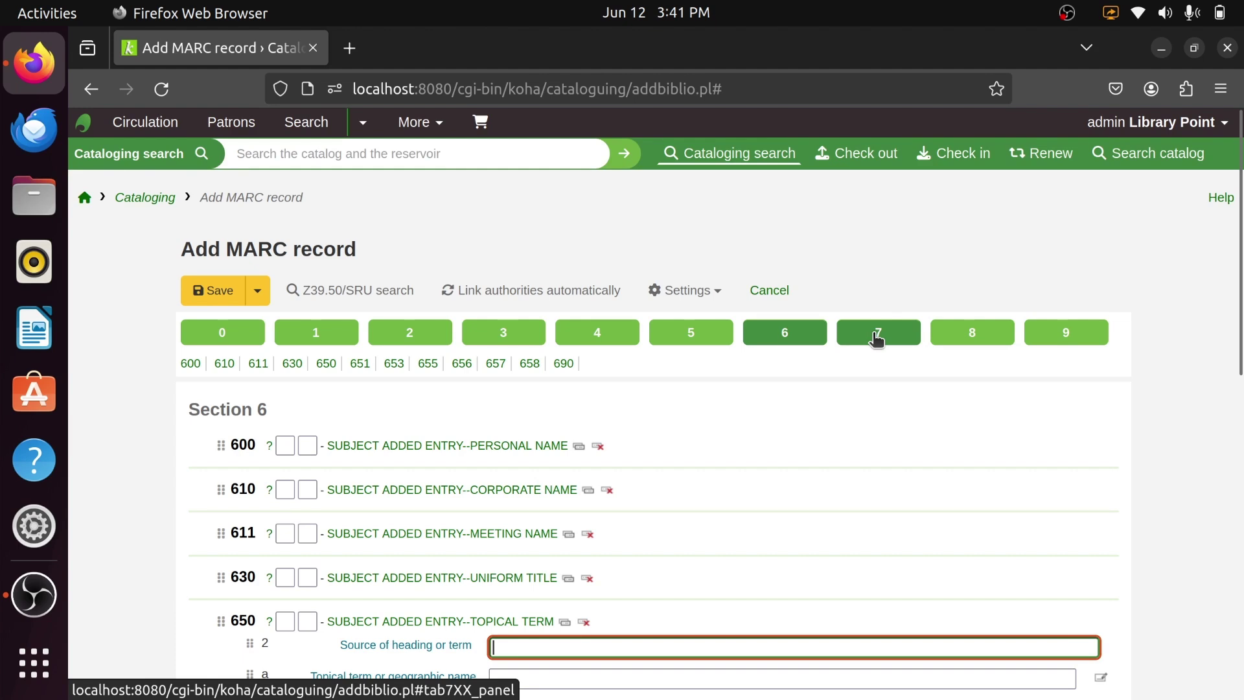
{"action": "left_click", "coordinate": [875, 333]}
{"action": "left_click", "coordinate": [968, 332]}
{"action": "left_click", "coordinate": [1068, 336]}
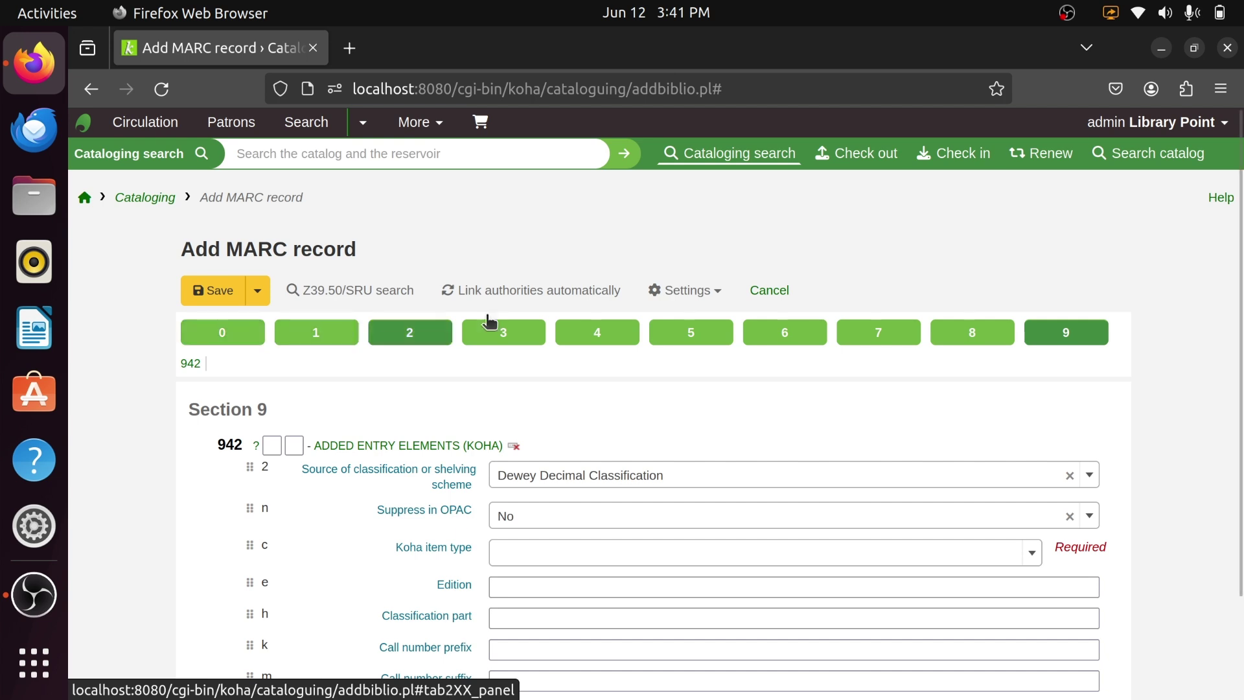
{"action": "left_click", "coordinate": [769, 290]}
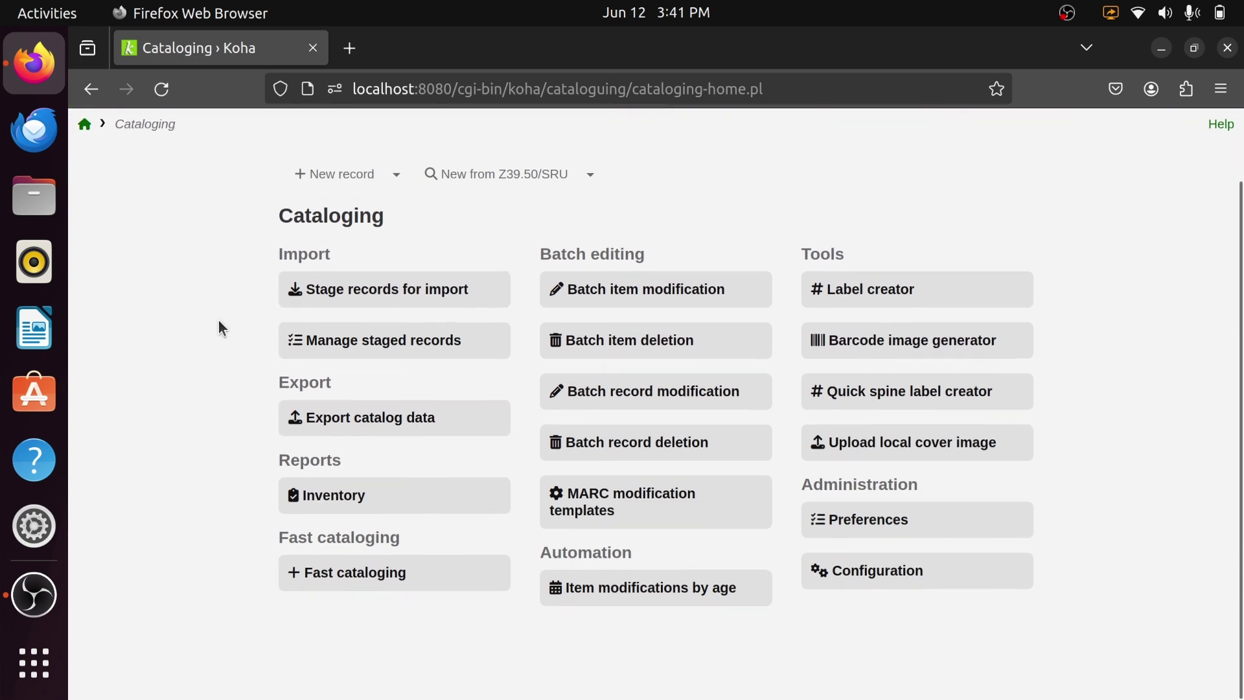
Start a new record in the default framework, look through the fields in sections 0 to 3, and cancel it.
{"action": "scroll", "coordinate": [165, 562], "scroll_direction": "down", "scroll_amount": 2}
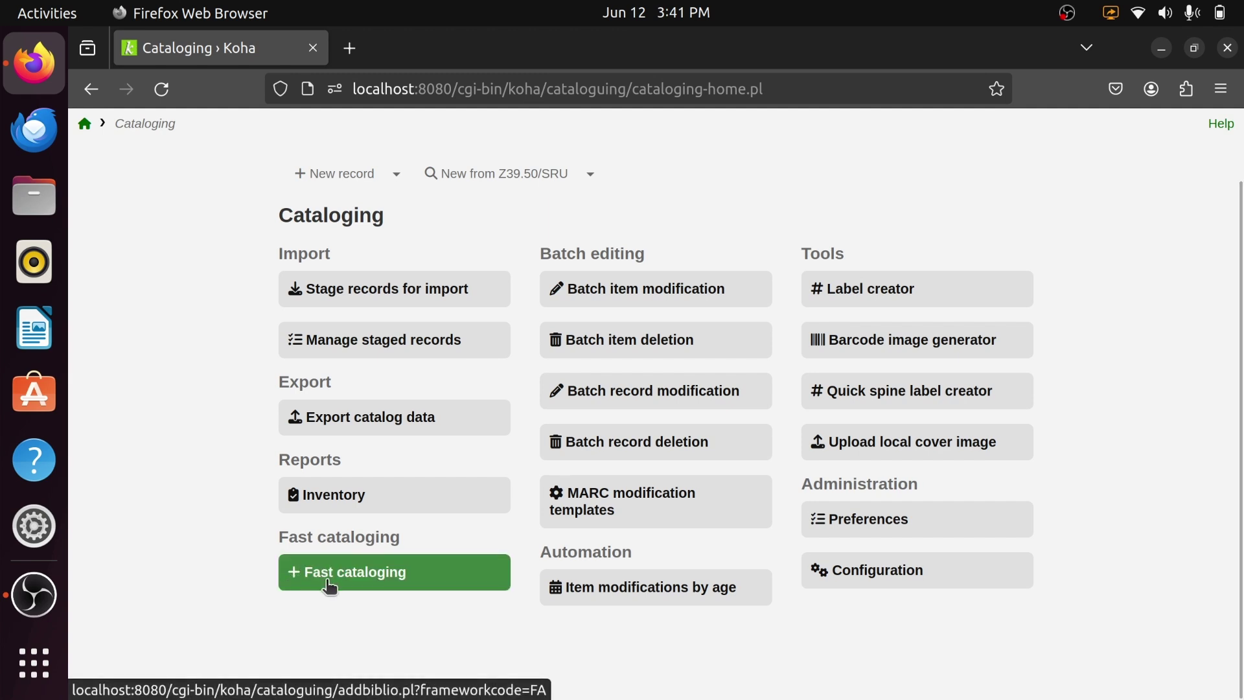
{"action": "scroll", "coordinate": [330, 586], "scroll_direction": "up", "scroll_amount": 2}
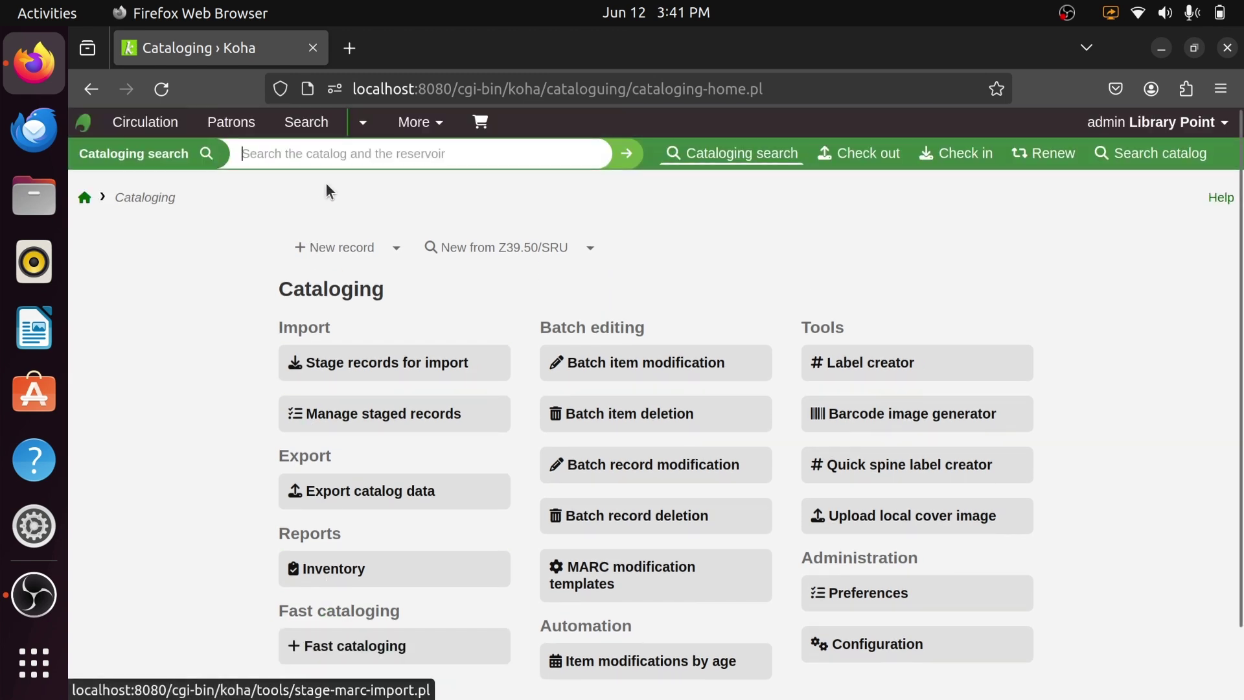
{"action": "left_click", "coordinate": [358, 257]}
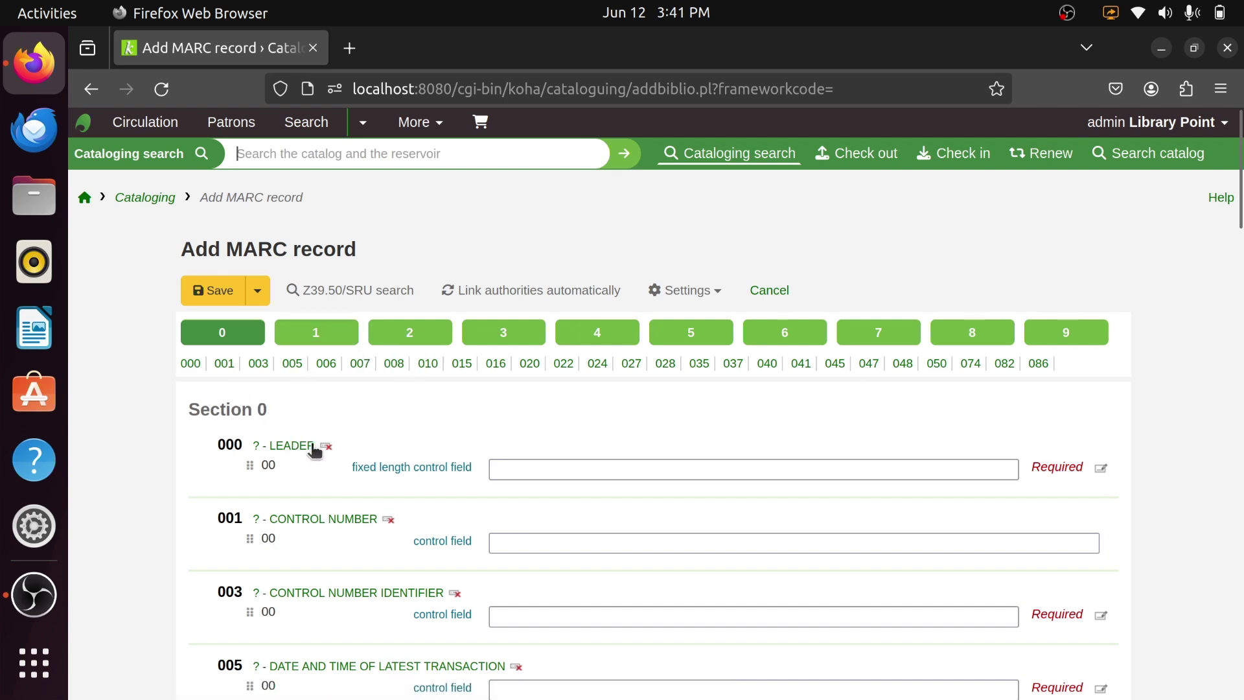
{"action": "scroll", "coordinate": [314, 441], "scroll_direction": "down", "scroll_amount": 15}
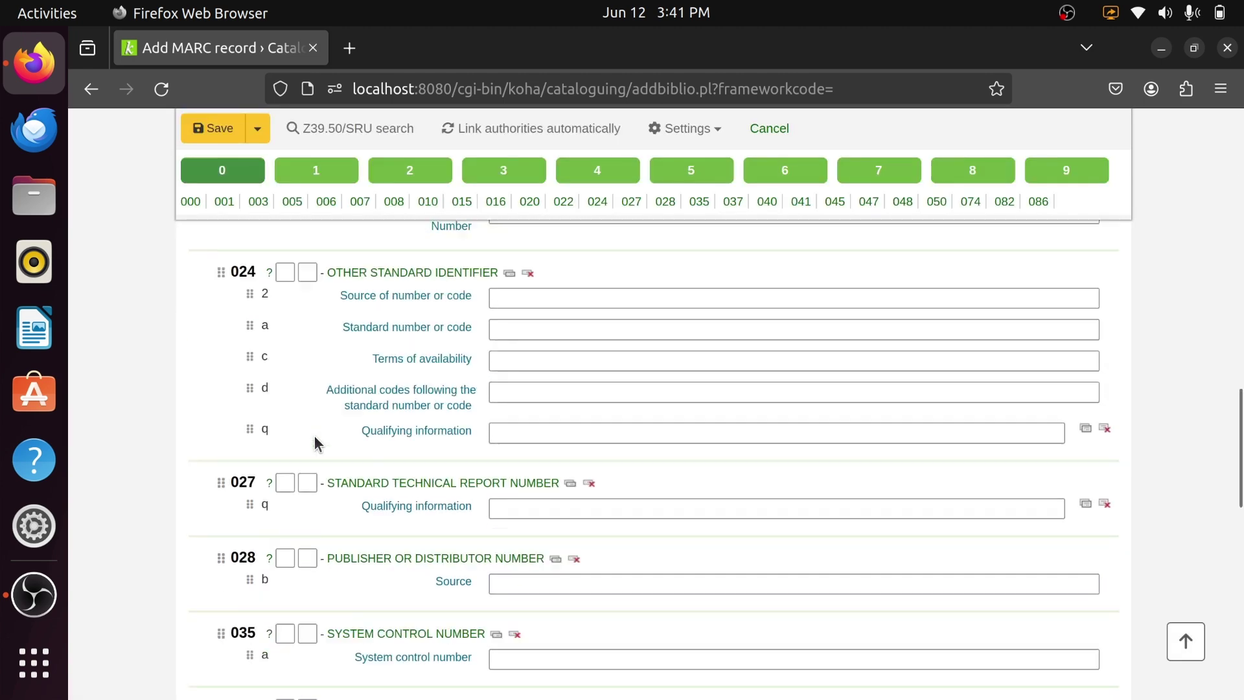
{"action": "scroll", "coordinate": [386, 463], "scroll_direction": "down", "scroll_amount": 10}
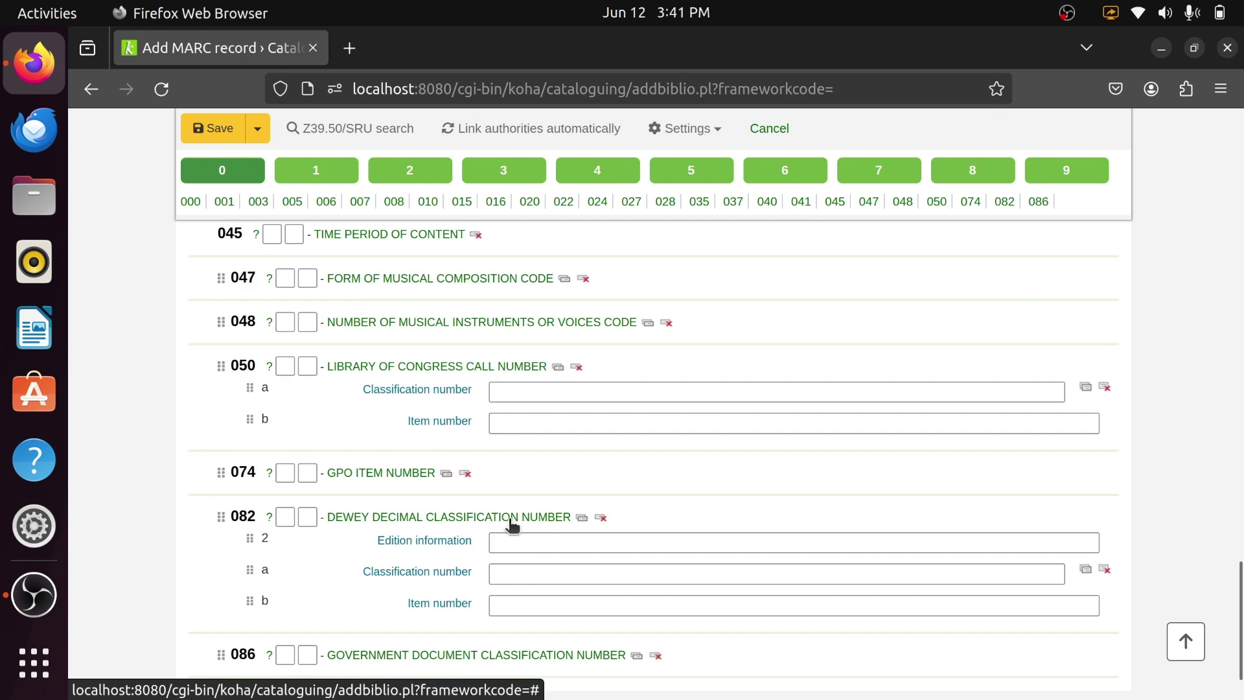
{"action": "scroll", "coordinate": [512, 525], "scroll_direction": "up", "scroll_amount": 20}
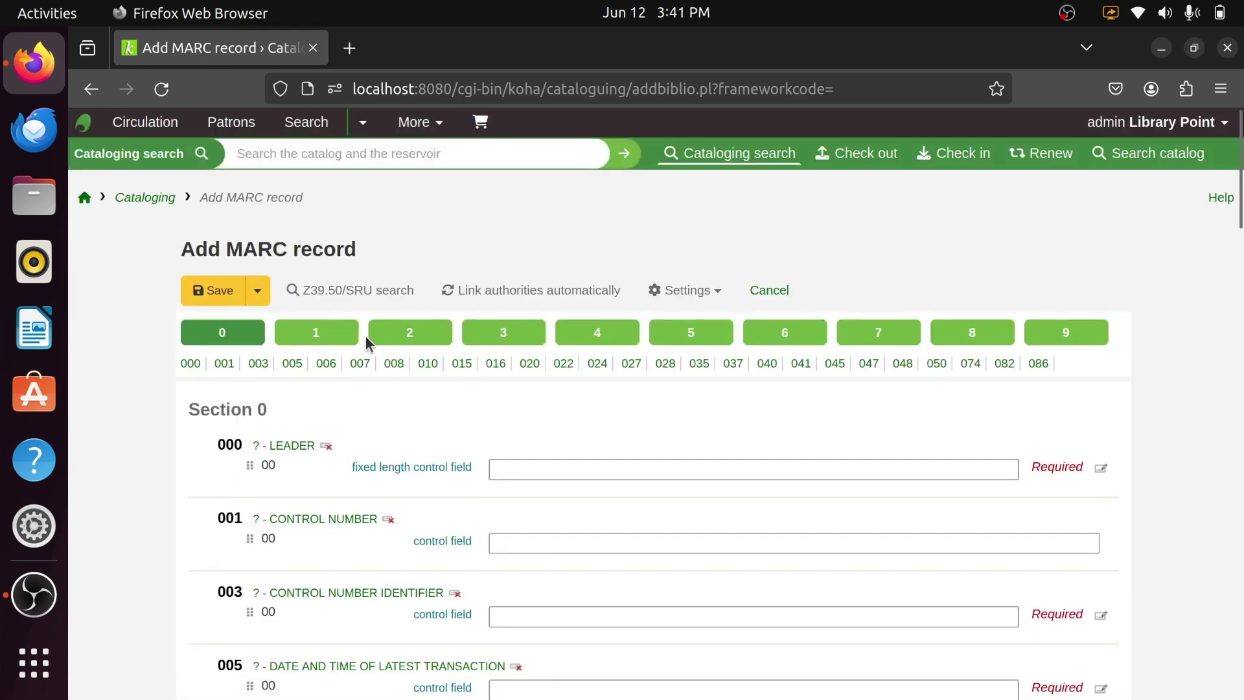
{"action": "left_click", "coordinate": [334, 335]}
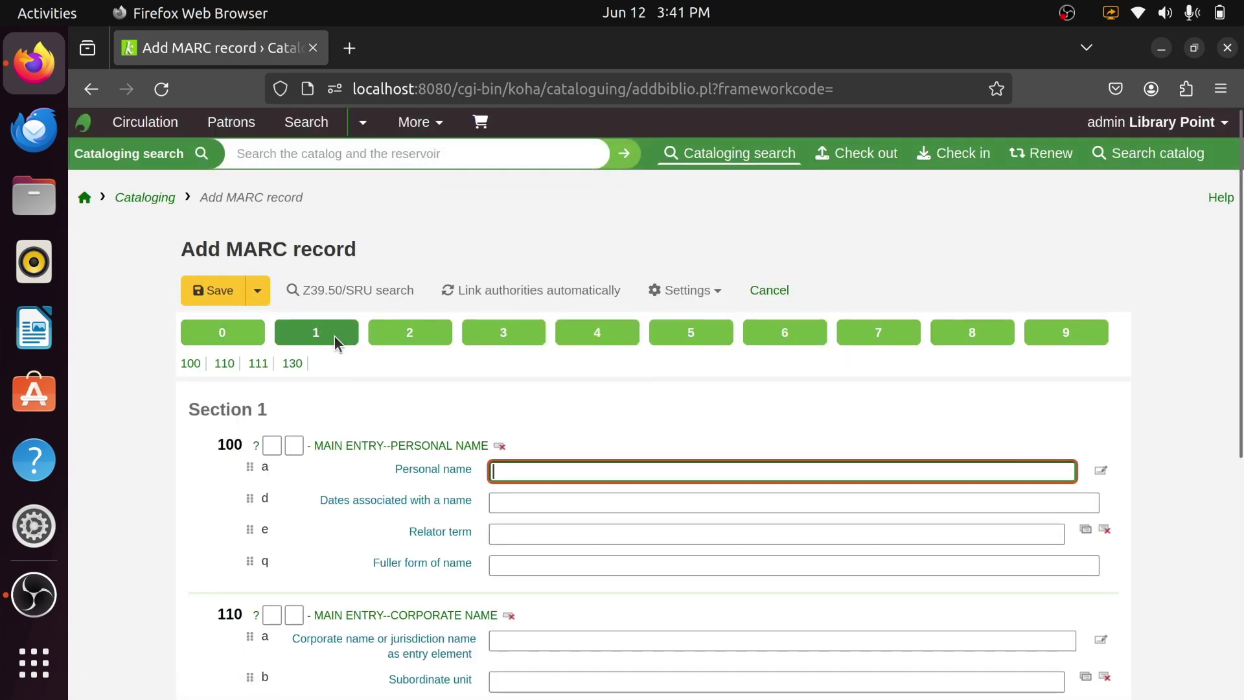
{"action": "left_click", "coordinate": [408, 336]}
{"action": "left_click", "coordinate": [496, 334]}
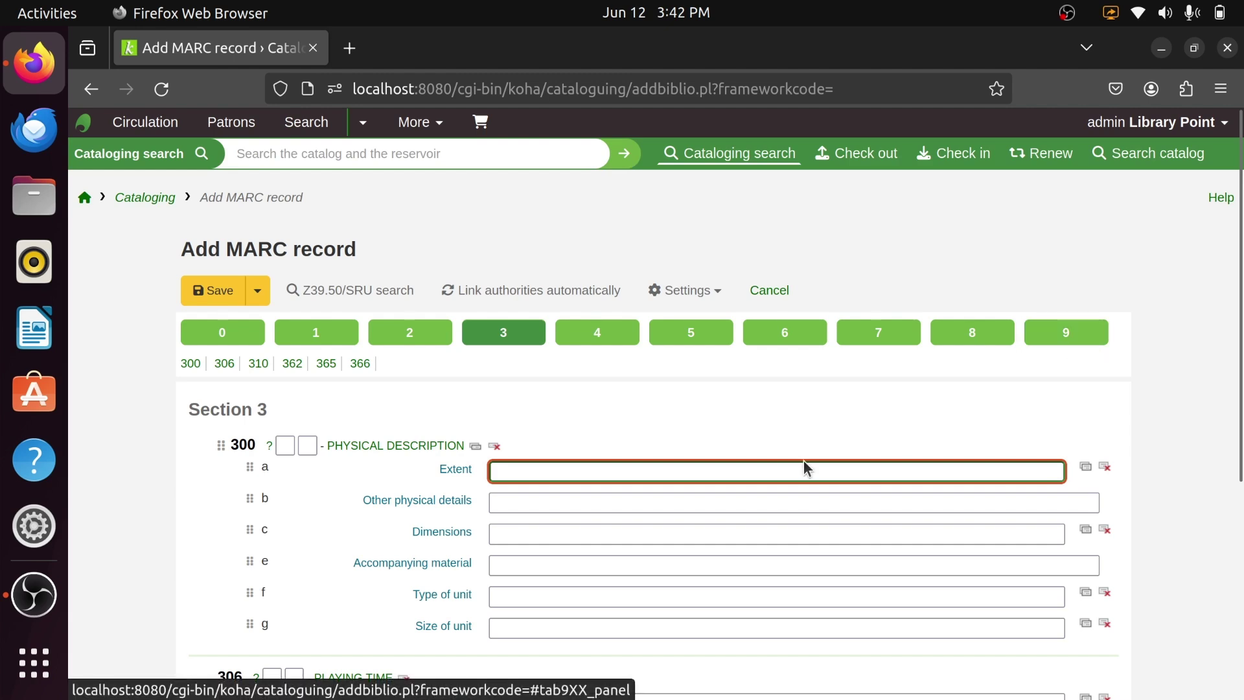
{"action": "left_click", "coordinate": [783, 290]}
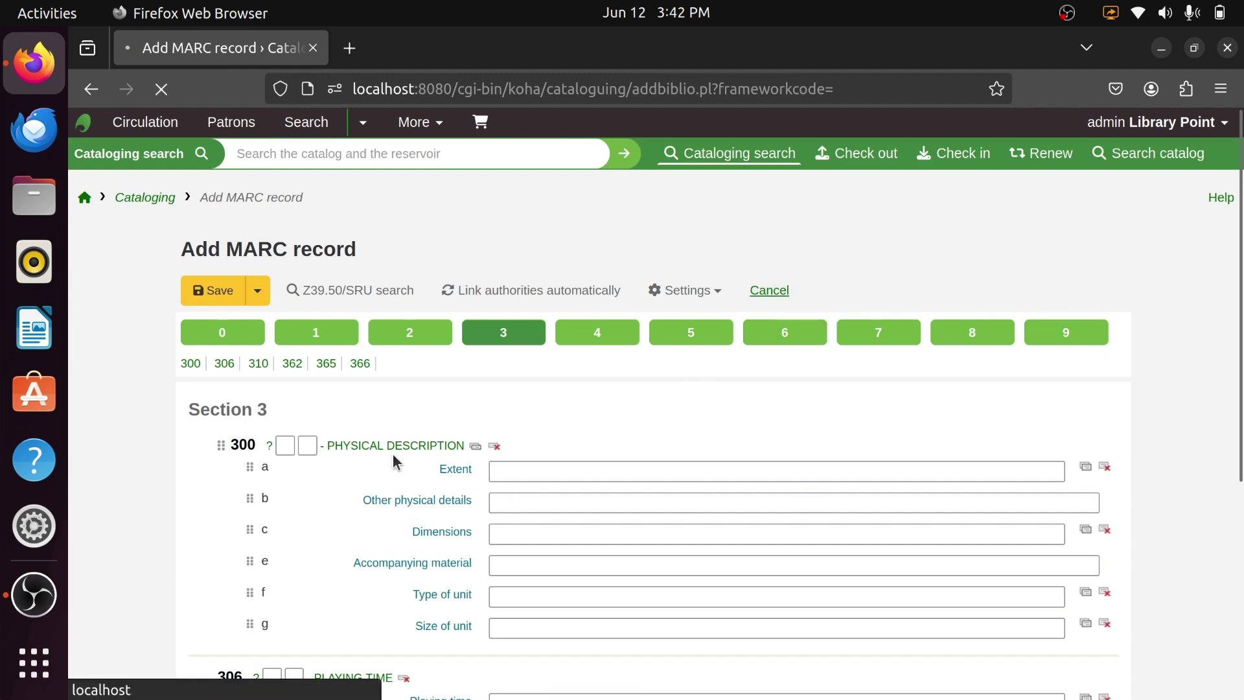
Start a Fast cataloging record and examine its single-page form from field 000 down to field 942.
{"action": "scroll", "coordinate": [362, 518], "scroll_direction": "down", "scroll_amount": 2}
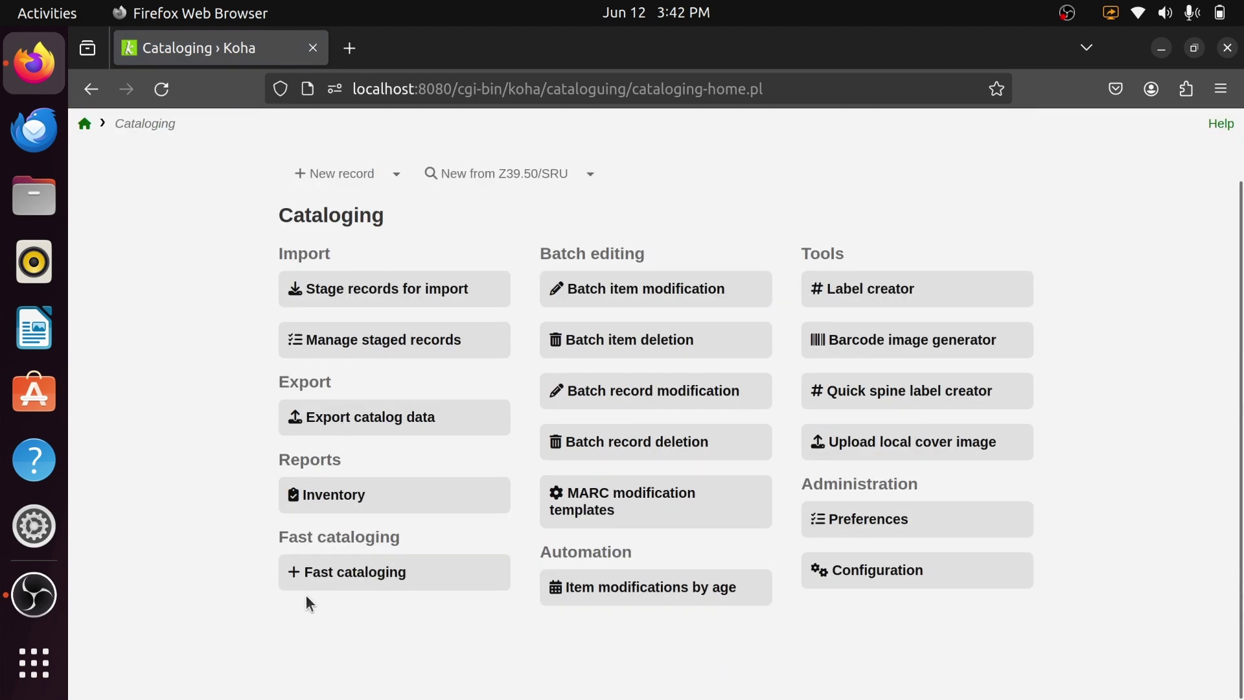
{"action": "left_click", "coordinate": [388, 576]}
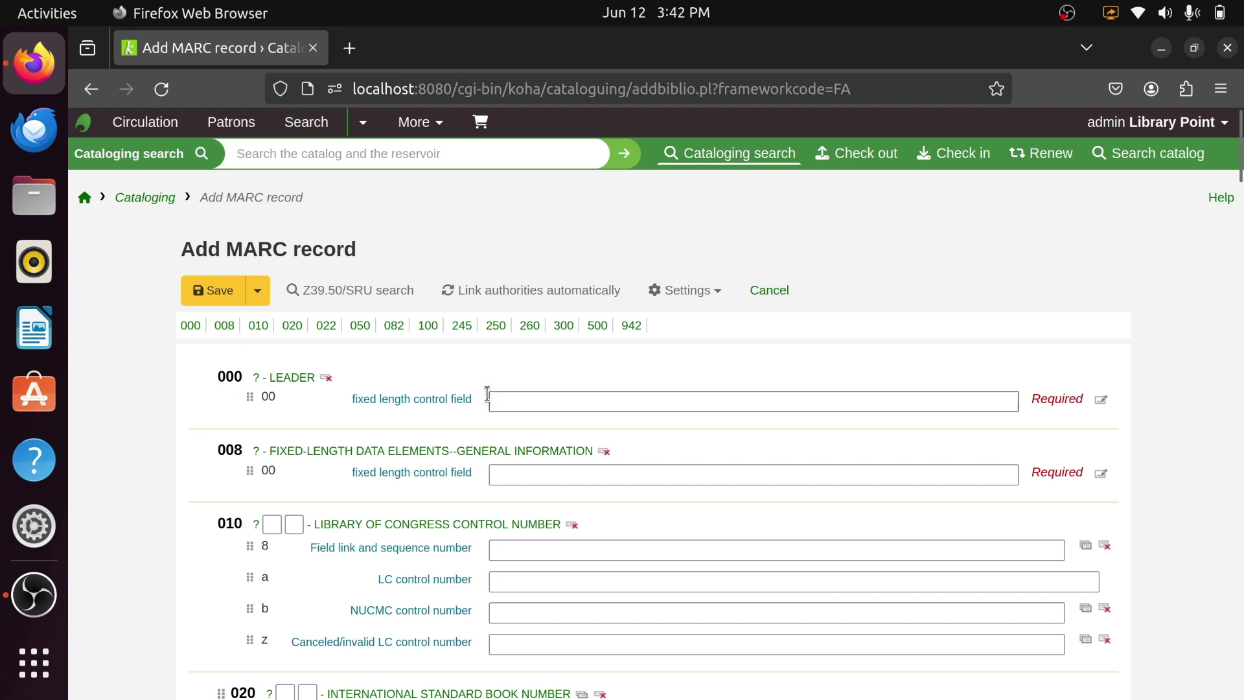
{"action": "scroll", "coordinate": [324, 456], "scroll_direction": "down", "scroll_amount": 5}
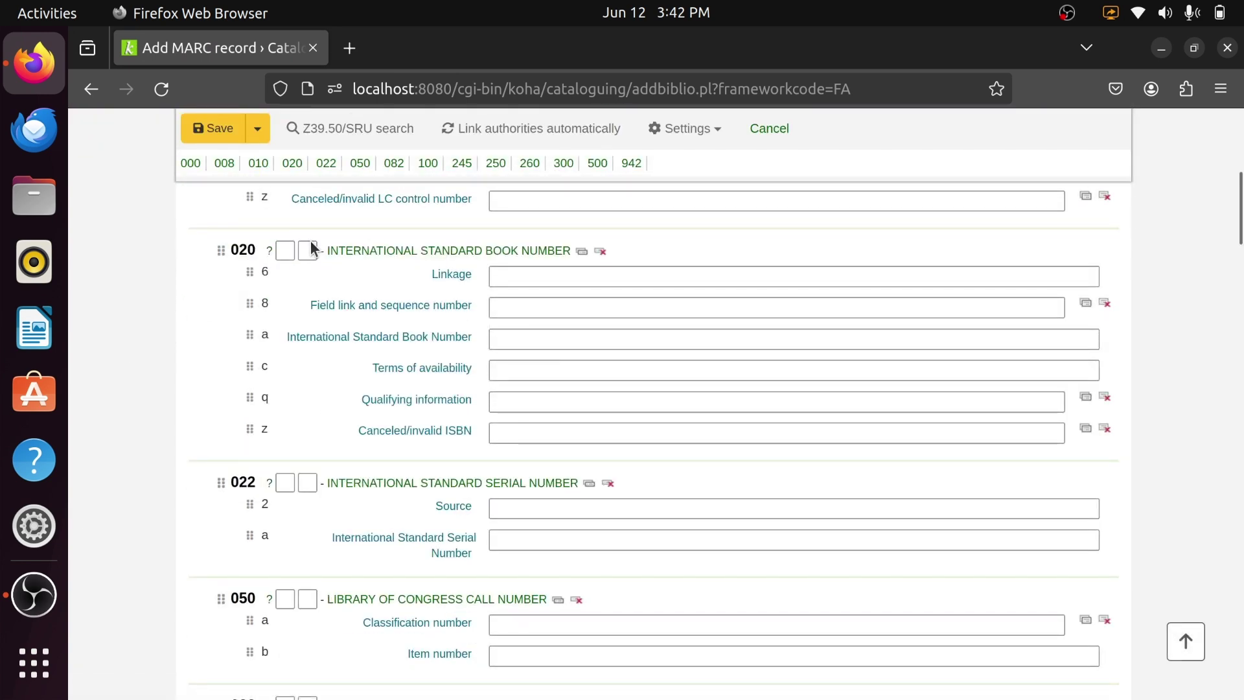
{"action": "scroll", "coordinate": [311, 245], "scroll_direction": "down", "scroll_amount": 20}
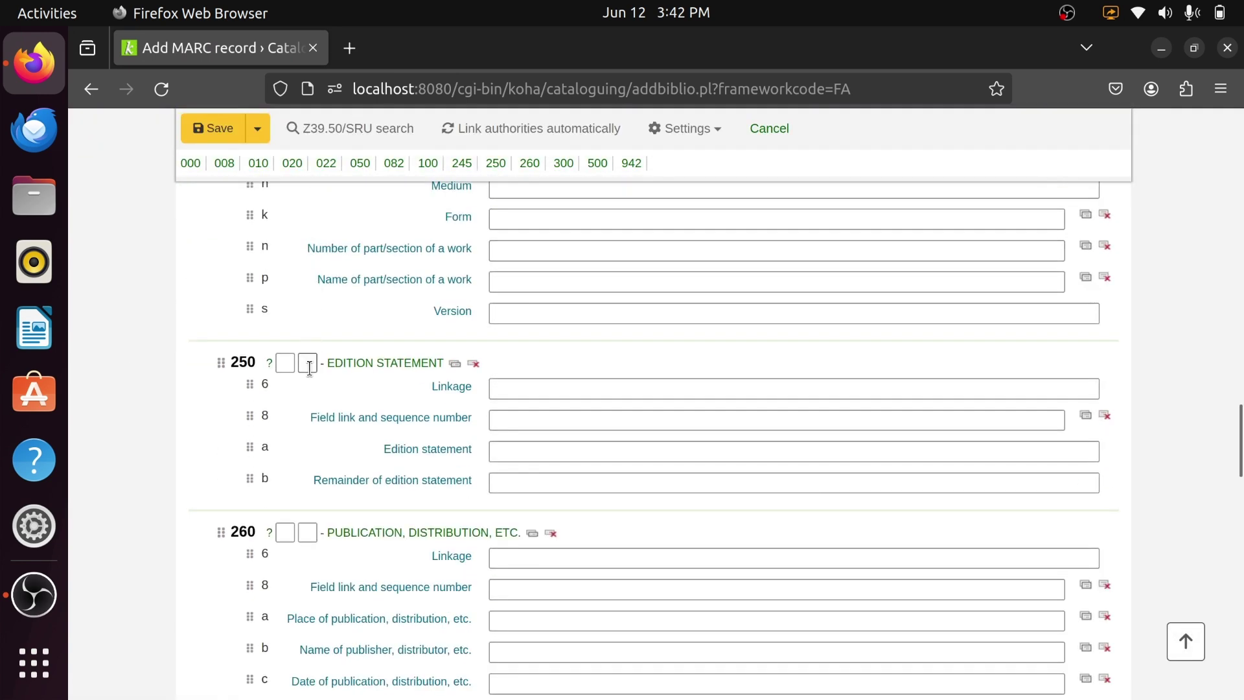
{"action": "scroll", "coordinate": [308, 388], "scroll_direction": "down", "scroll_amount": 6}
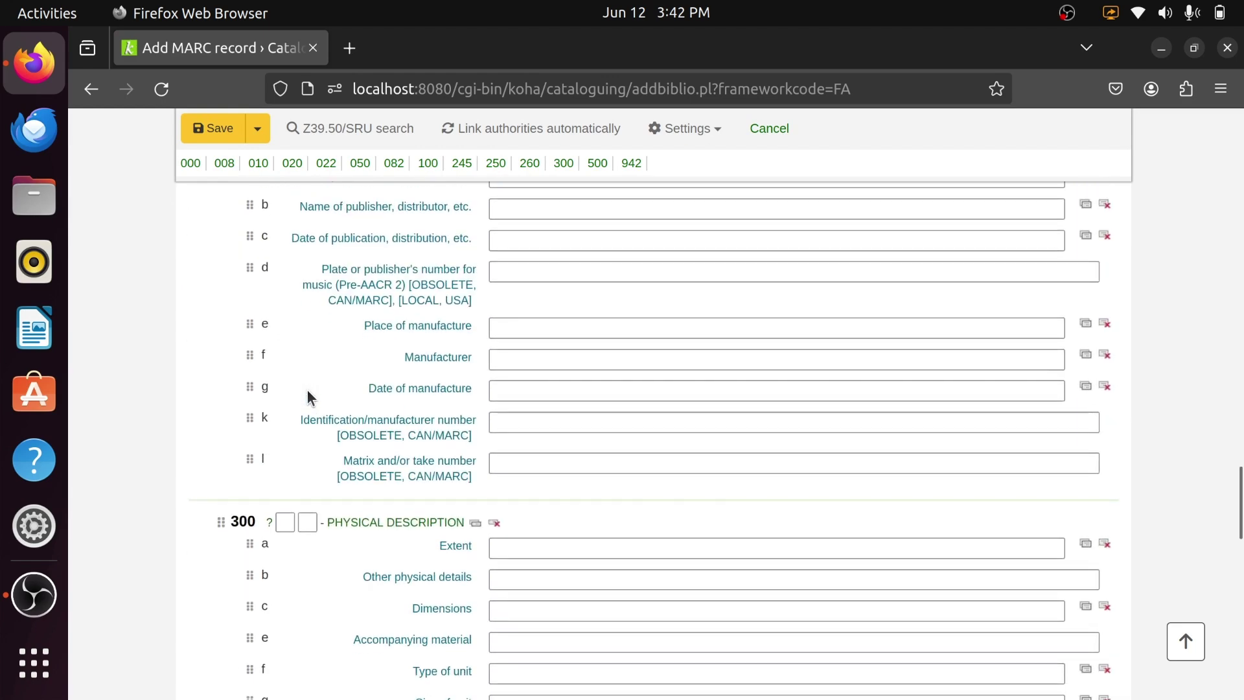
{"action": "scroll", "coordinate": [307, 390], "scroll_direction": "down", "scroll_amount": 10}
{"action": "scroll", "coordinate": [307, 389], "scroll_direction": "down", "scroll_amount": 4}
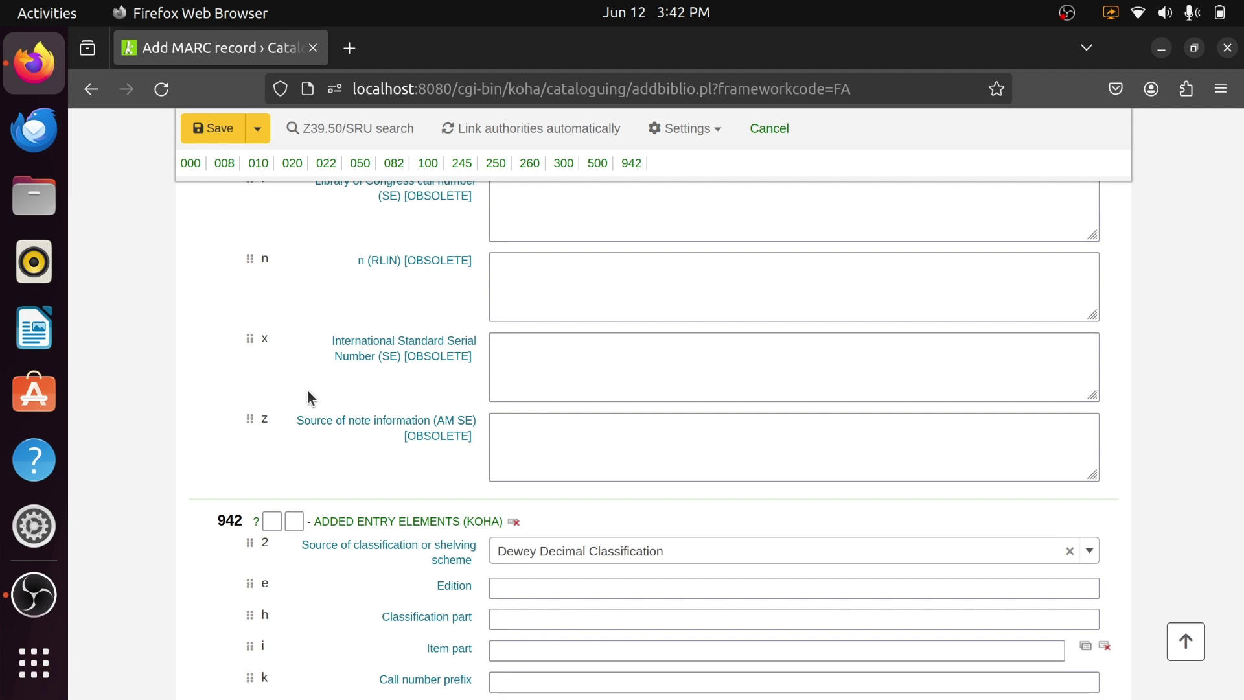
{"action": "scroll", "coordinate": [624, 377], "scroll_direction": "down", "scroll_amount": 2}
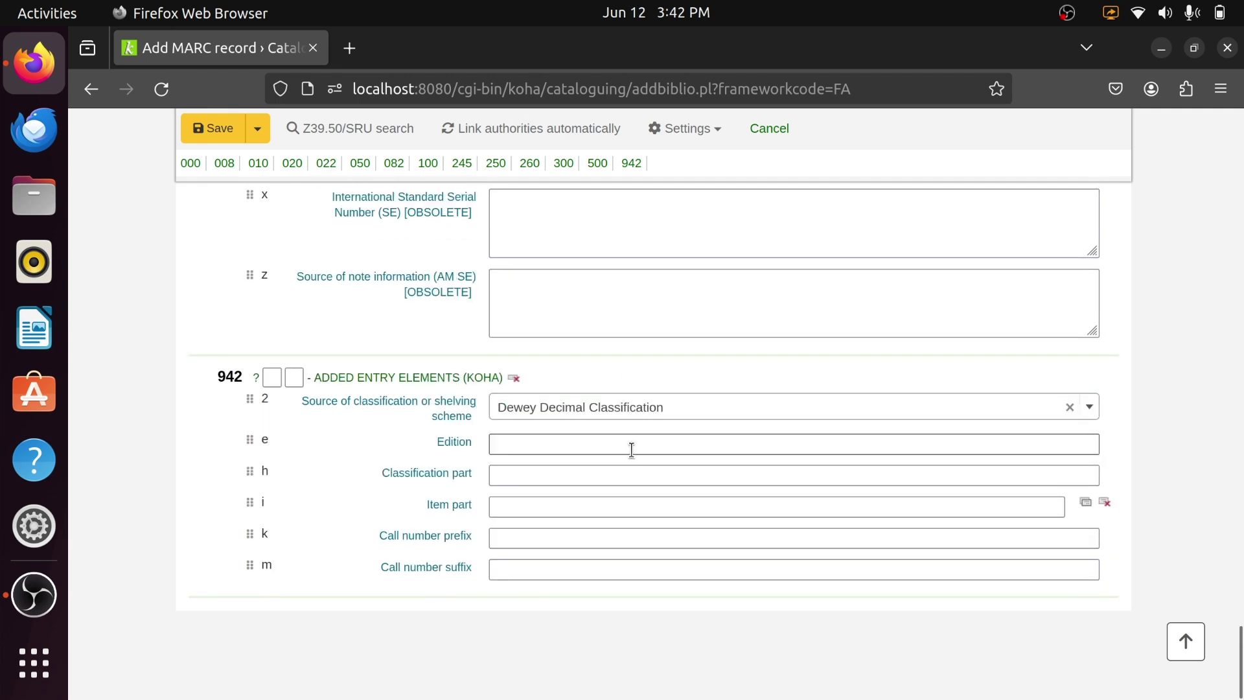
{"action": "scroll", "coordinate": [654, 503], "scroll_direction": "up", "scroll_amount": 10}
{"action": "scroll", "coordinate": [654, 503], "scroll_direction": "up", "scroll_amount": 20}
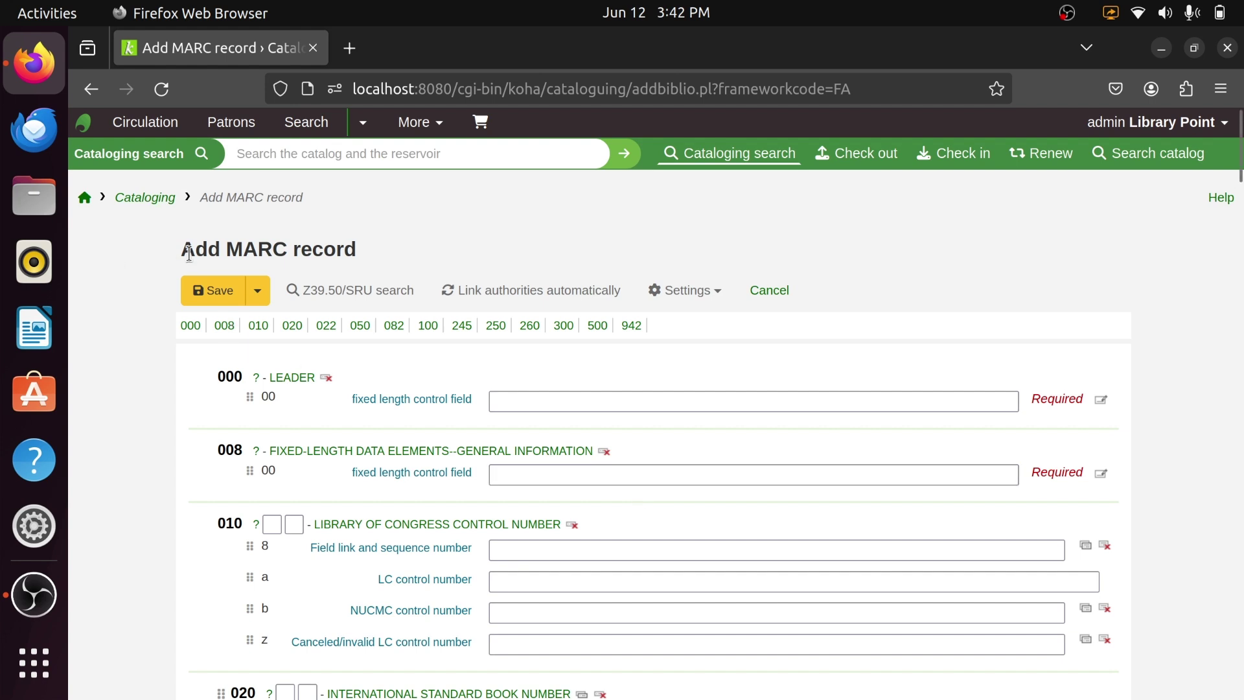
{"action": "left_click_drag", "start_coordinate": [189, 252], "coordinate": [366, 249]}
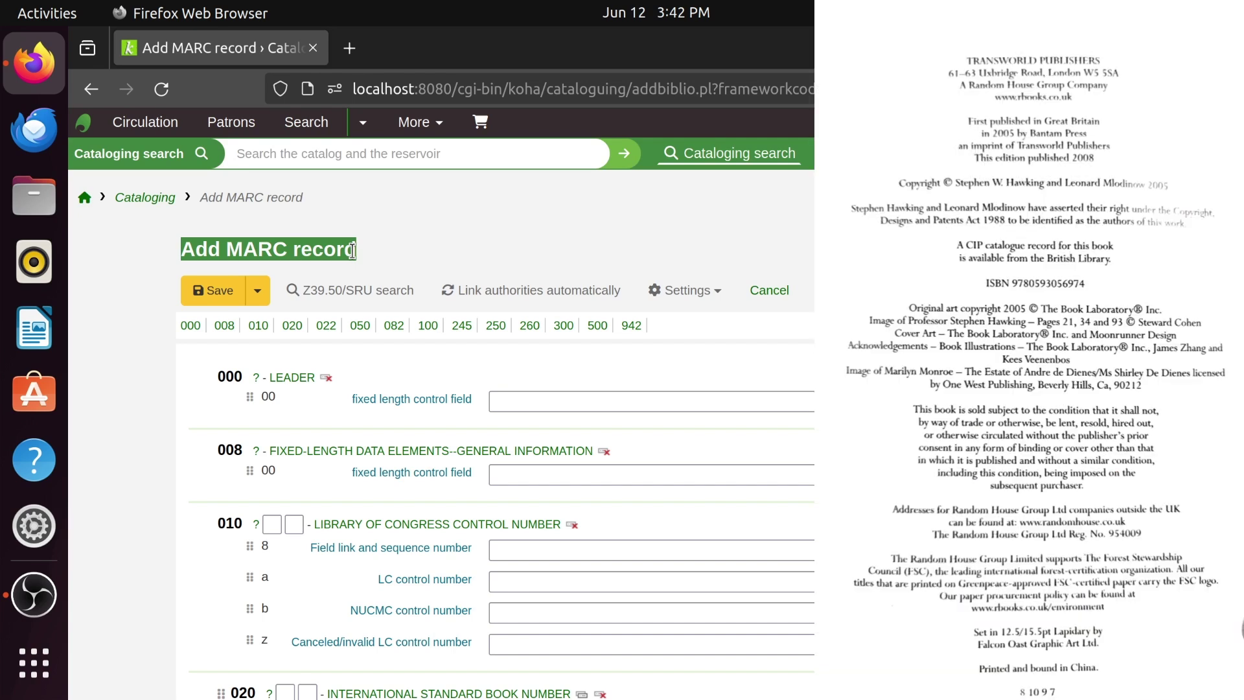
Fill the leader in field 000 and the fixed-length data in field 008 with their default values.
{"action": "left_click", "coordinate": [585, 407]}
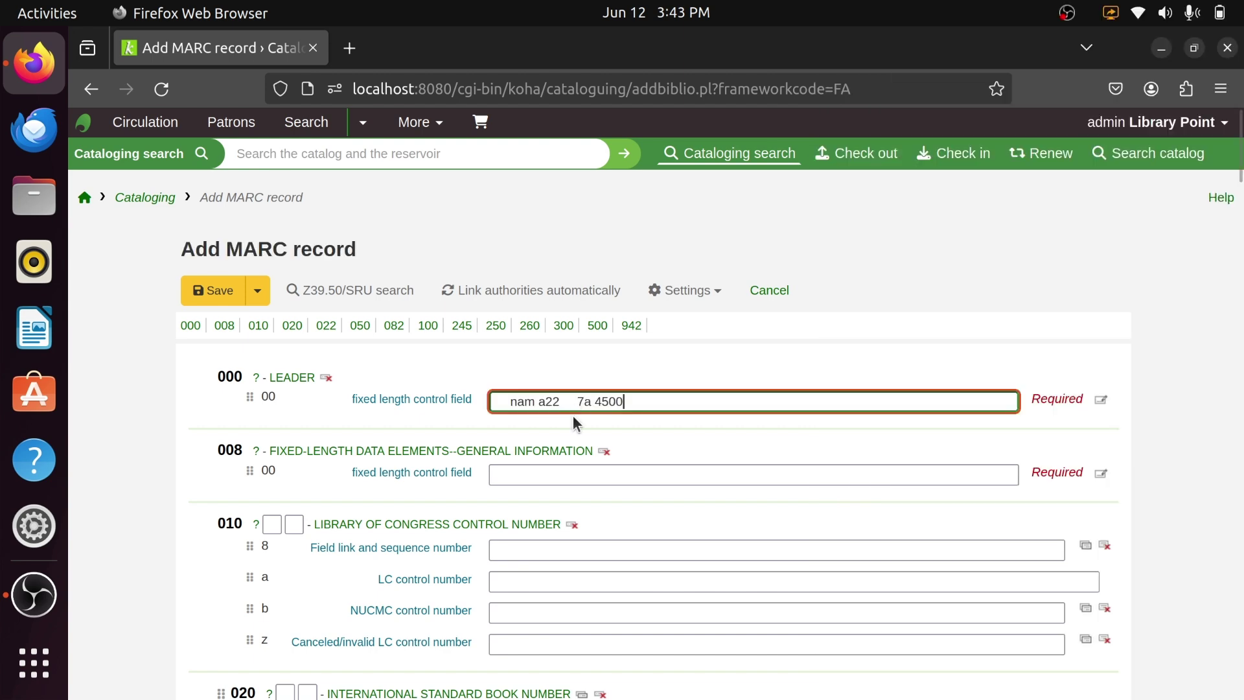
{"action": "left_click", "coordinate": [739, 477]}
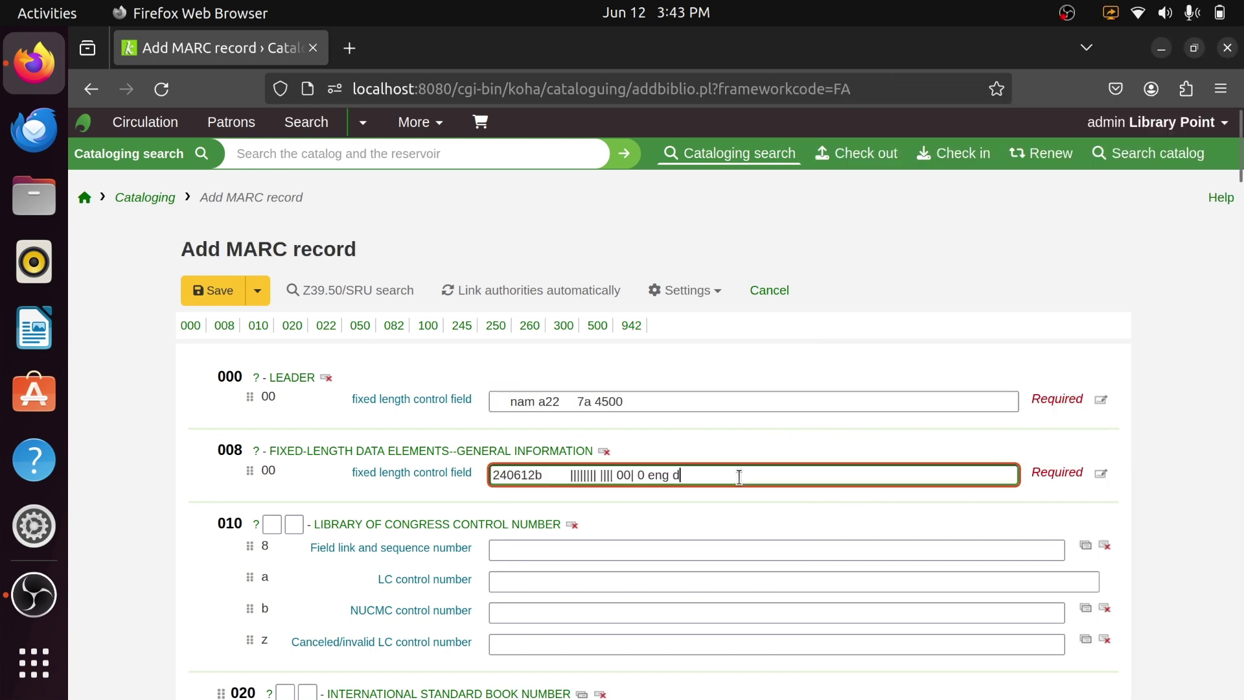
{"action": "scroll", "coordinate": [739, 477], "scroll_direction": "down", "scroll_amount": 2}
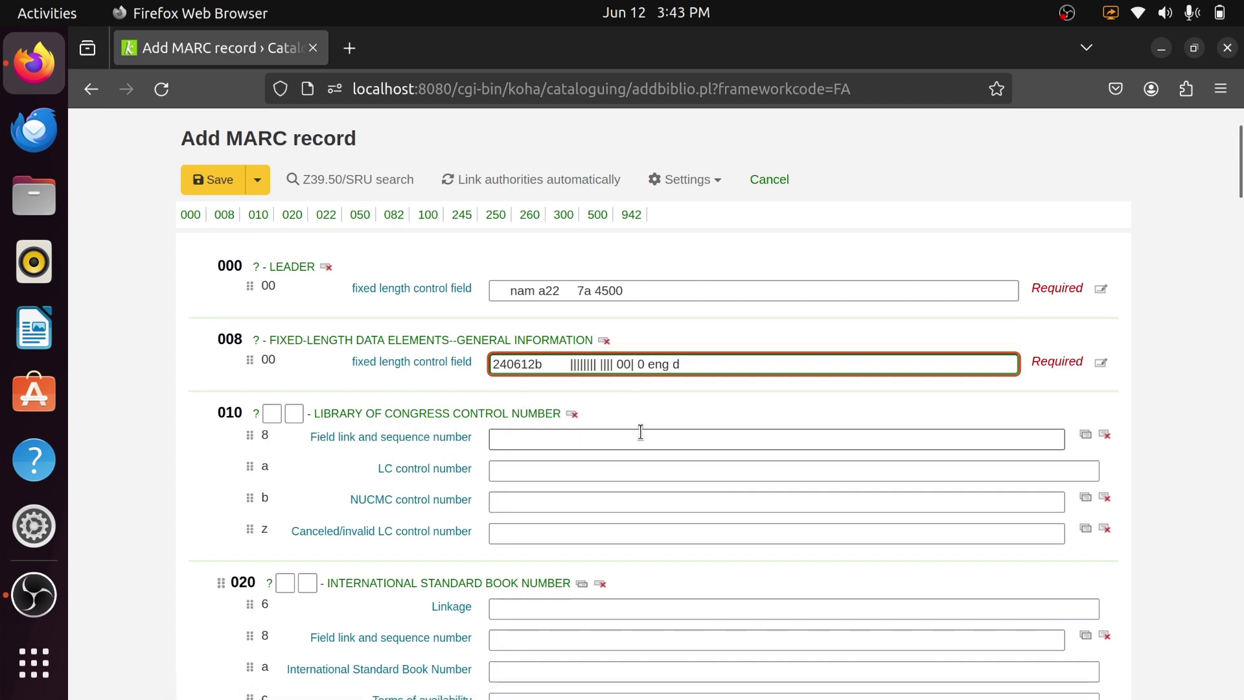
{"action": "scroll", "coordinate": [720, 426], "scroll_direction": "down", "scroll_amount": 3}
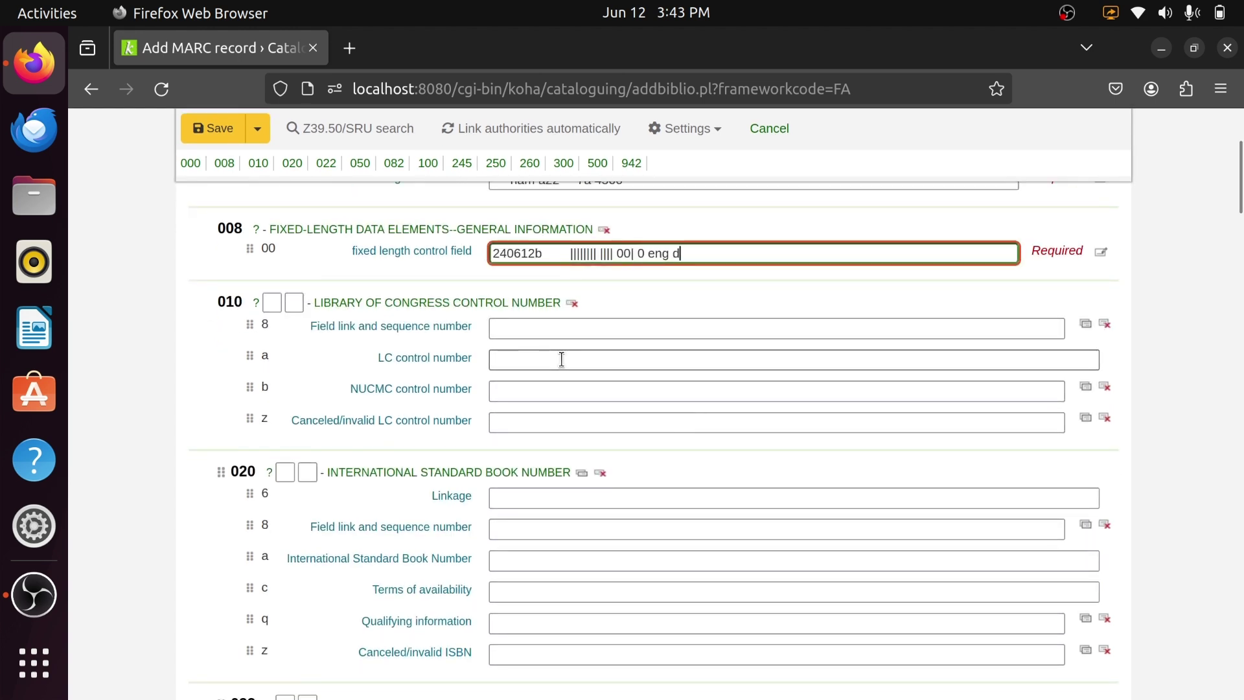
{"action": "scroll", "coordinate": [561, 359], "scroll_direction": "down", "scroll_amount": 3}
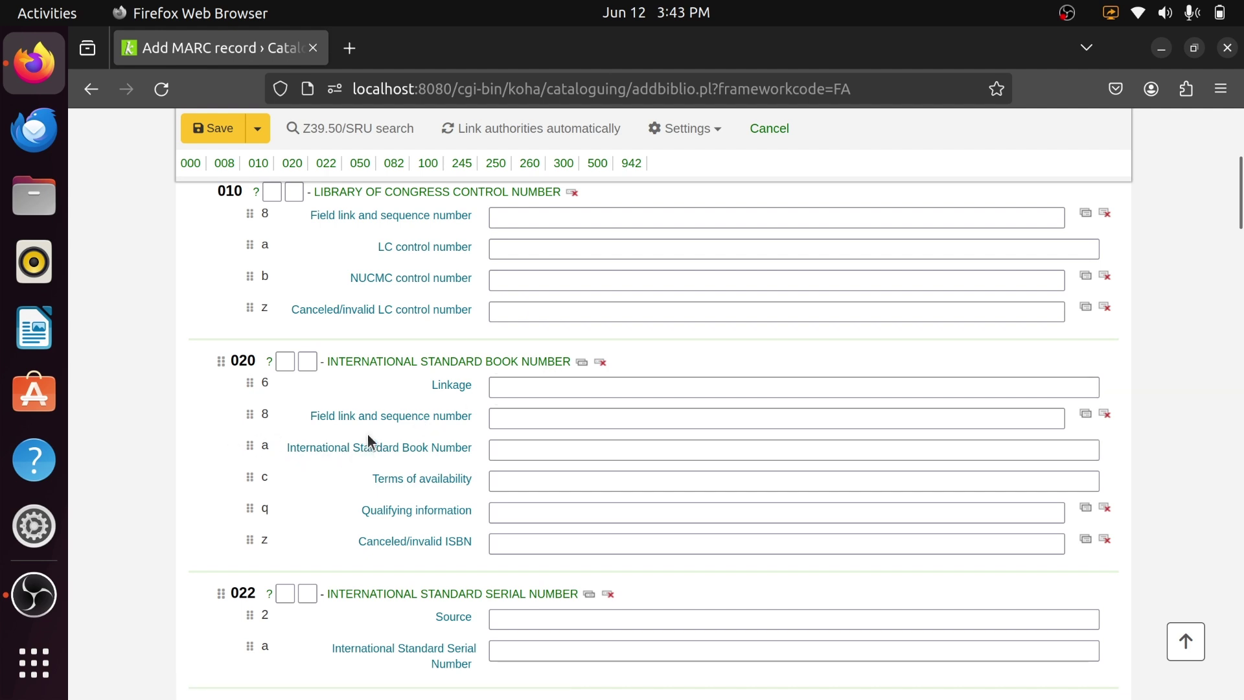
{"action": "left_click", "coordinate": [529, 447]}
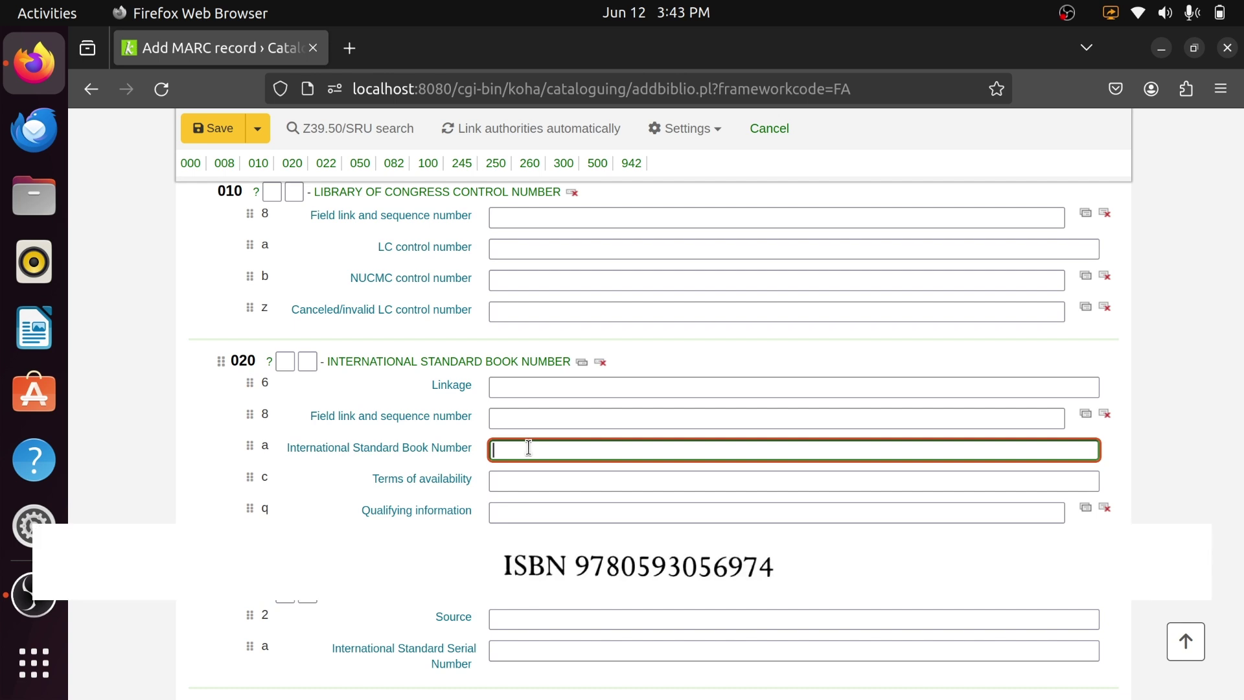
{"action": "type", "text": "9780593056974"}
{"action": "left_click", "coordinate": [511, 480]}
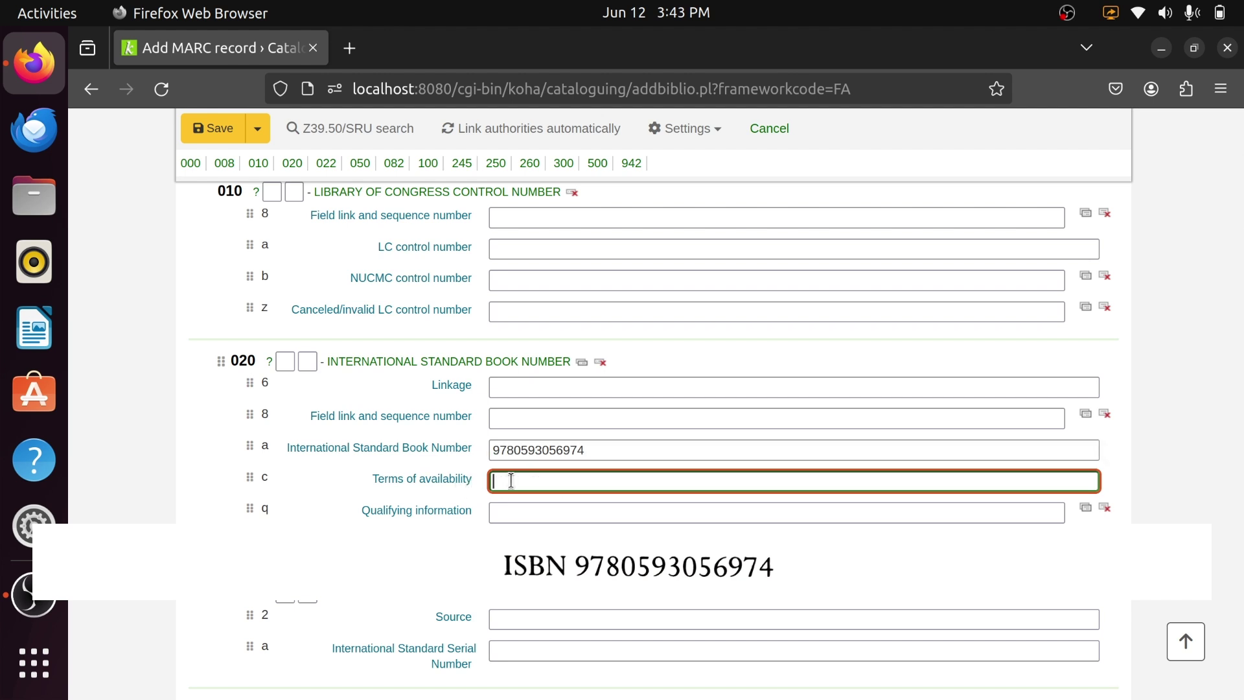
{"action": "type", "text": "Rs."}
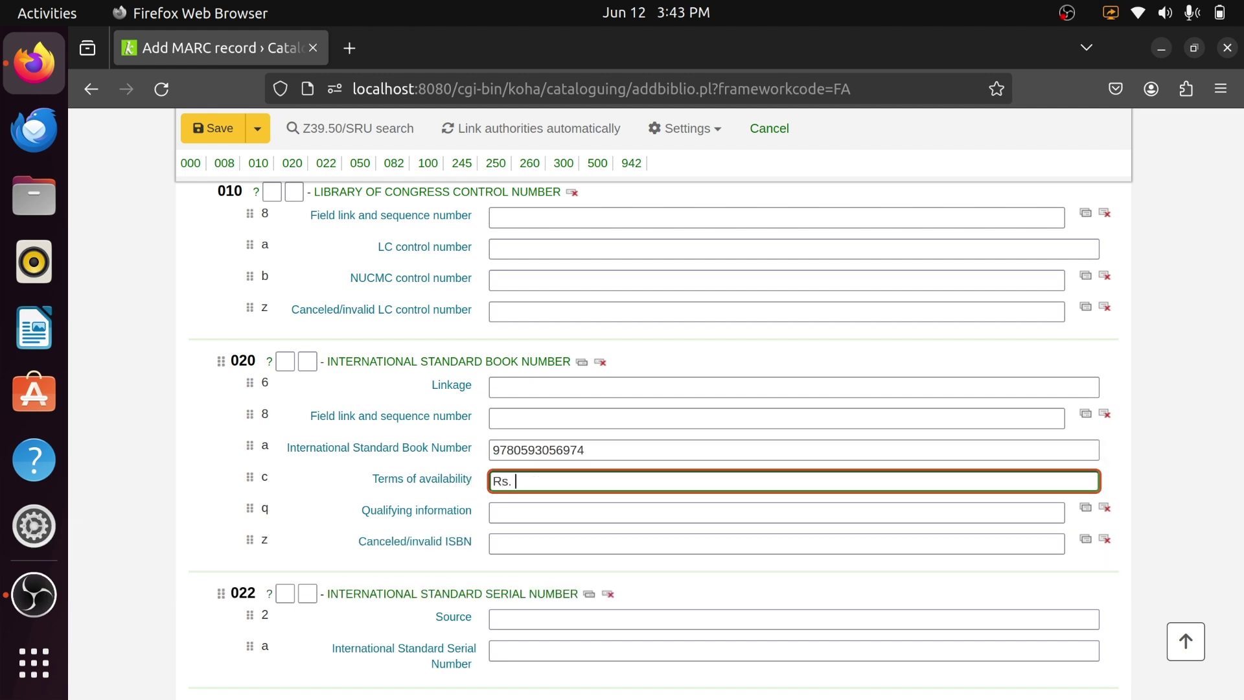
{"action": "type", "text": " 550.00"}
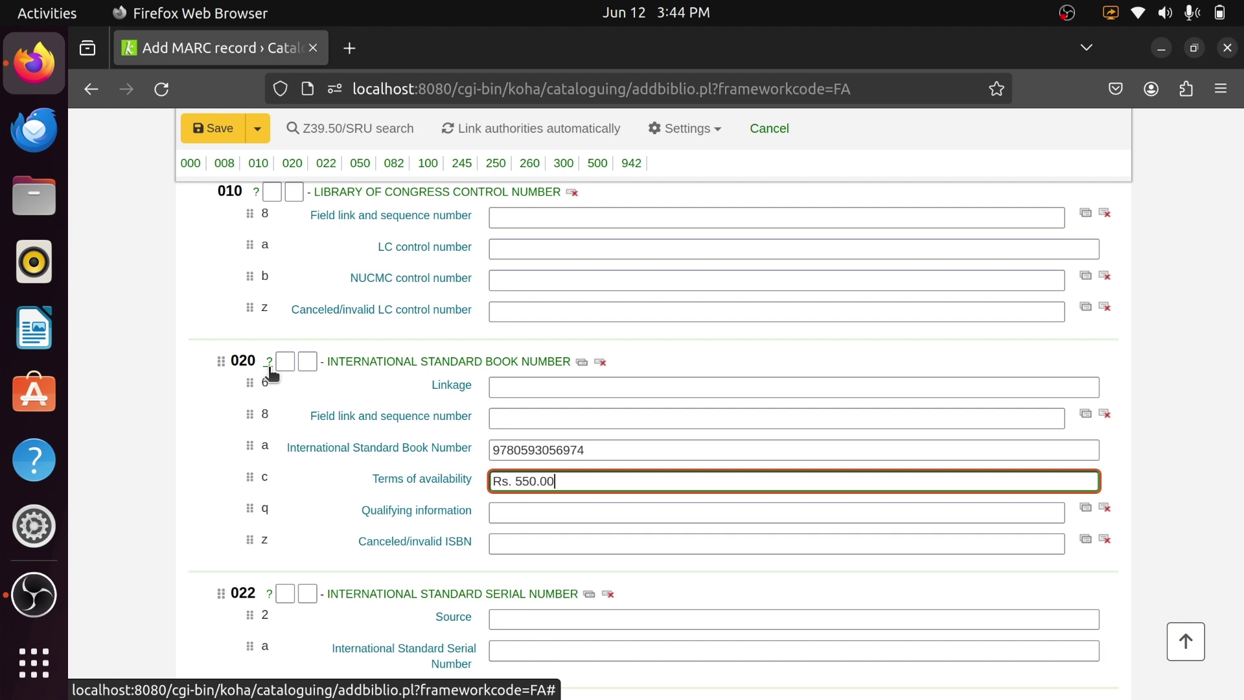
Look through fields 022, 050 and 082 down to the personal name main entry in field 100.
{"action": "scroll", "coordinate": [270, 374], "scroll_direction": "down", "scroll_amount": 3}
{"action": "scroll", "coordinate": [378, 313], "scroll_direction": "up", "scroll_amount": 1}
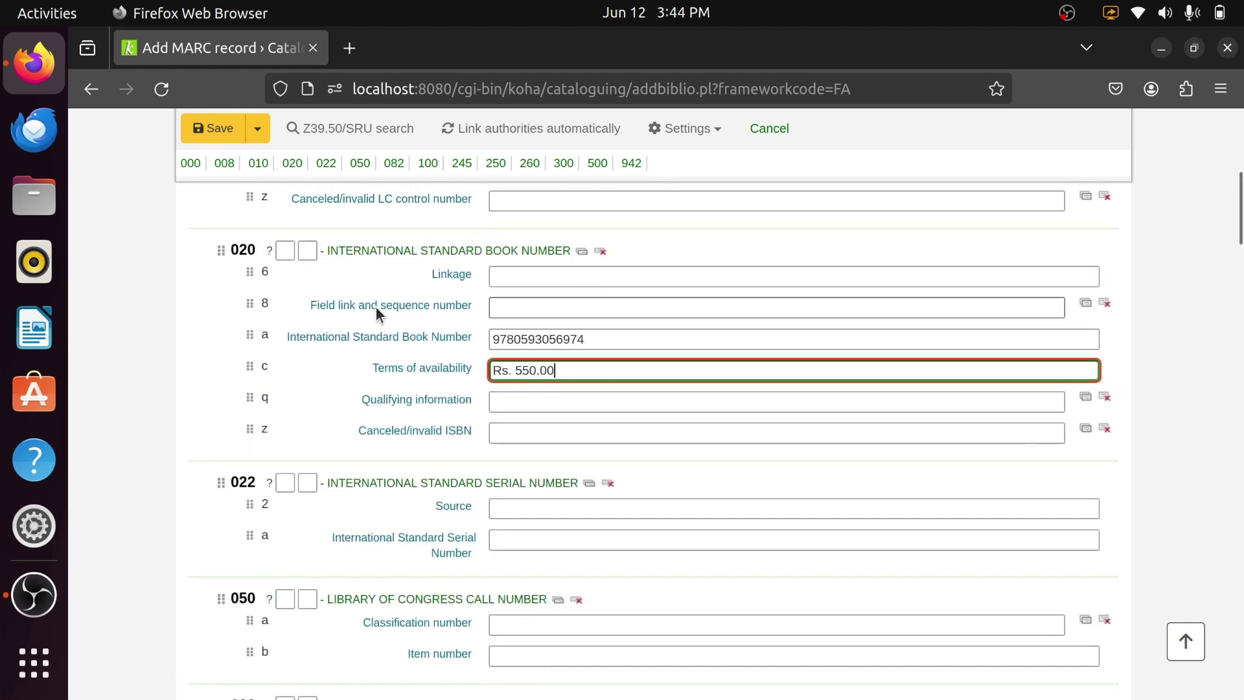
{"action": "scroll", "coordinate": [588, 428], "scroll_direction": "down", "scroll_amount": 1}
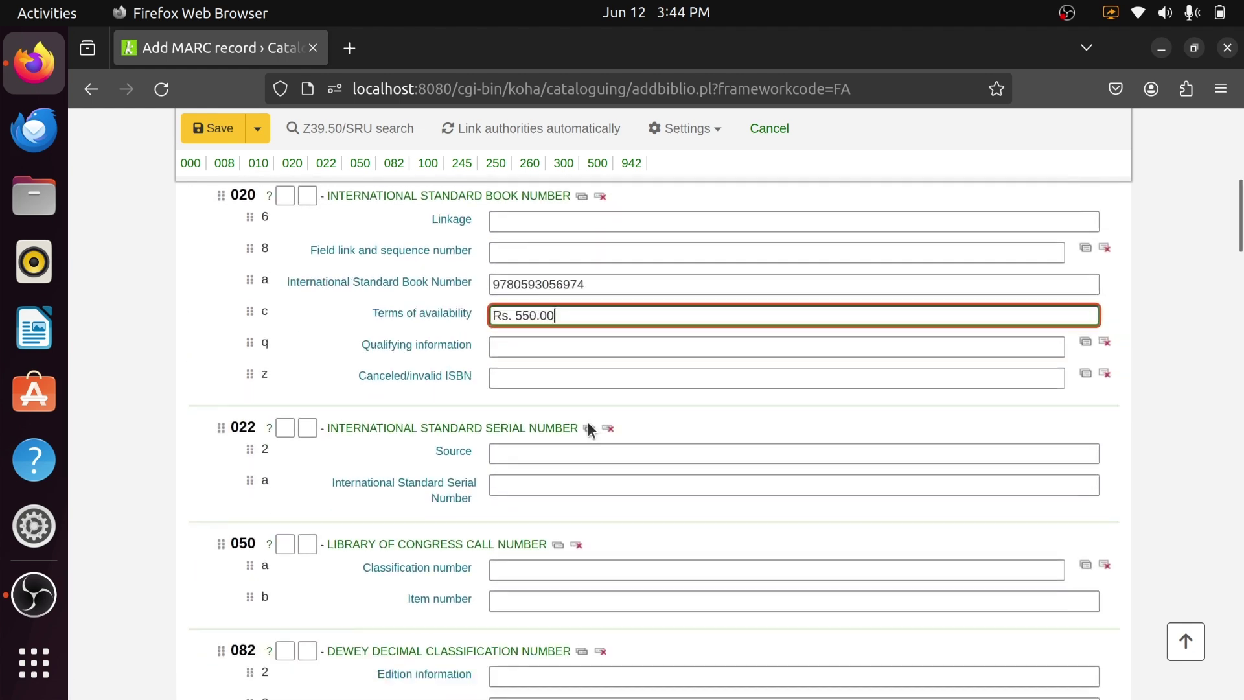
{"action": "scroll", "coordinate": [518, 431], "scroll_direction": "down", "scroll_amount": 3}
{"action": "scroll", "coordinate": [453, 362], "scroll_direction": "down", "scroll_amount": 4}
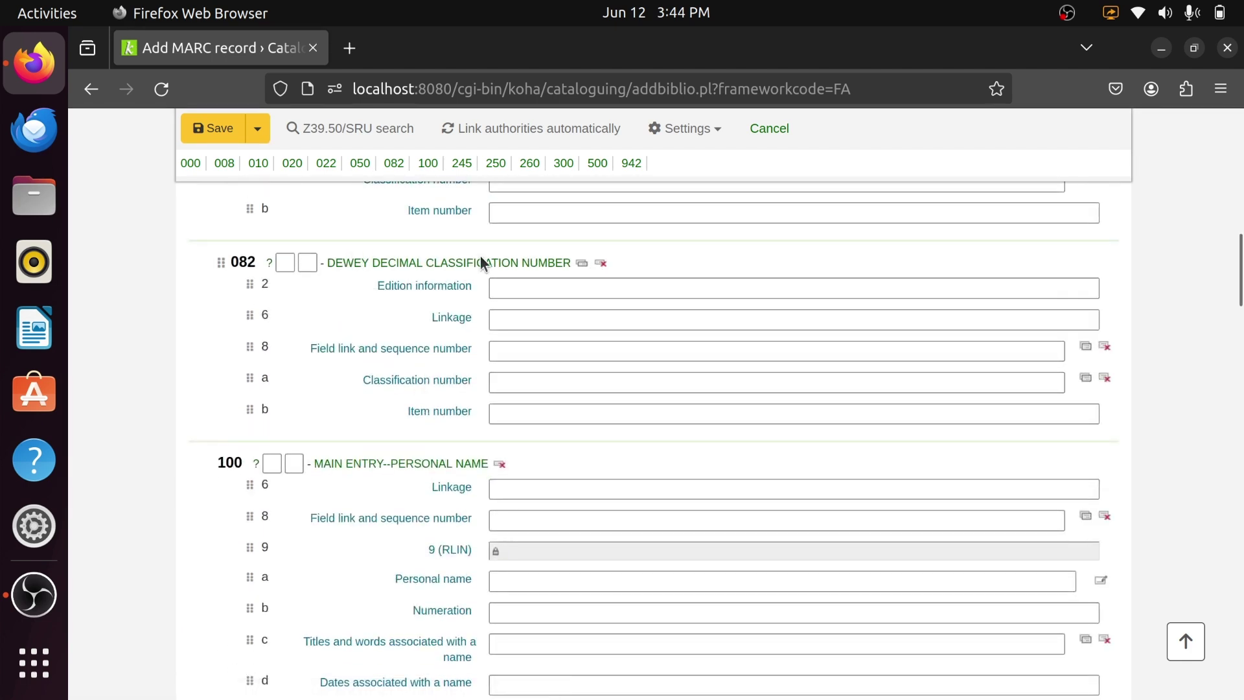
{"action": "scroll", "coordinate": [514, 379], "scroll_direction": "down", "scroll_amount": 2}
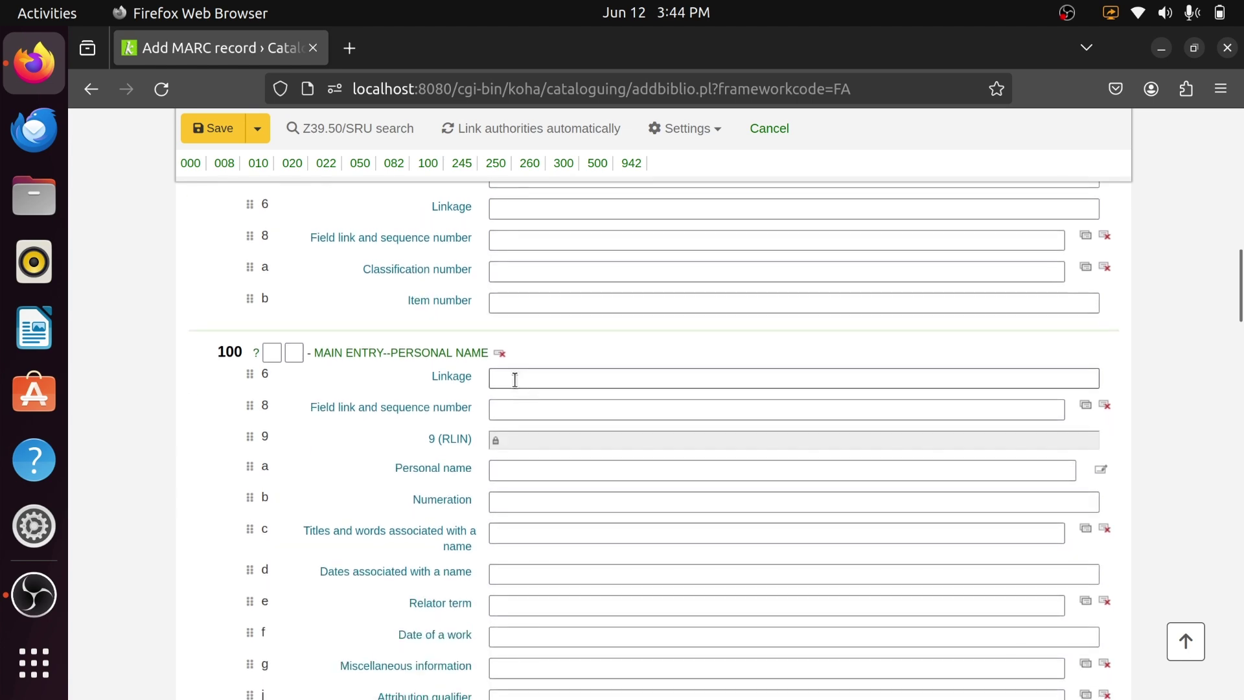
{"action": "scroll", "coordinate": [514, 382], "scroll_direction": "up", "scroll_amount": 3}
{"action": "scroll", "coordinate": [514, 380], "scroll_direction": "down", "scroll_amount": 3}
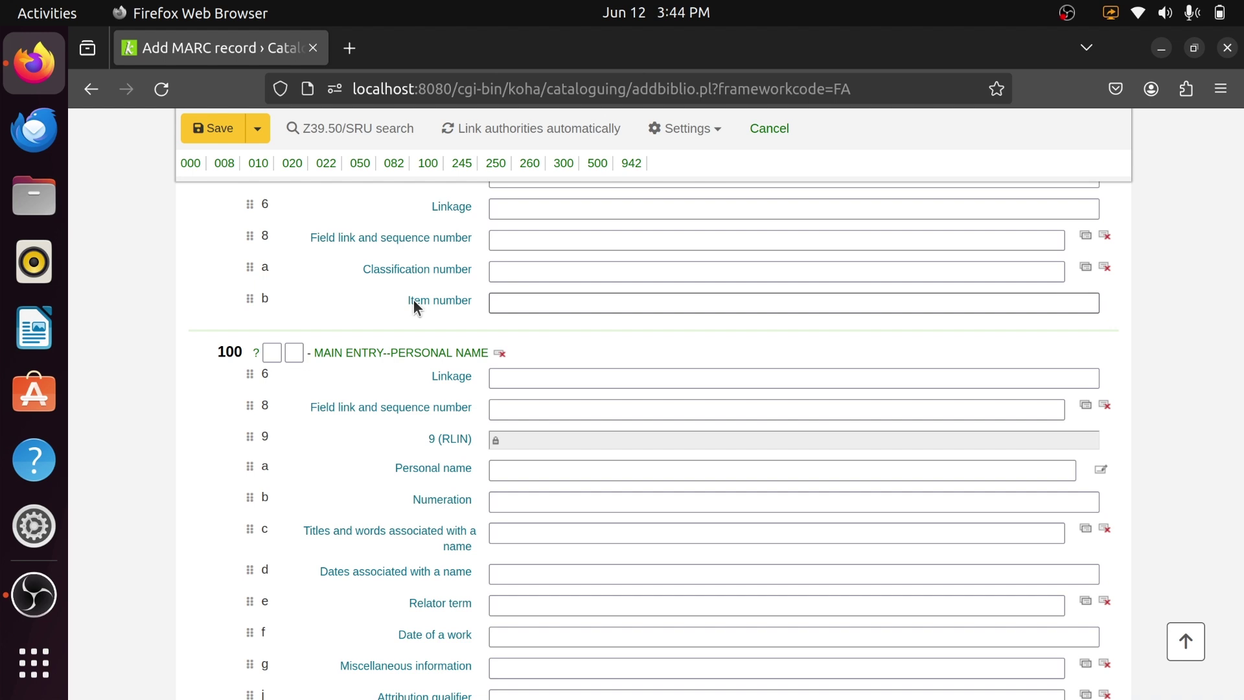
{"action": "scroll", "coordinate": [413, 299], "scroll_direction": "down", "scroll_amount": 2}
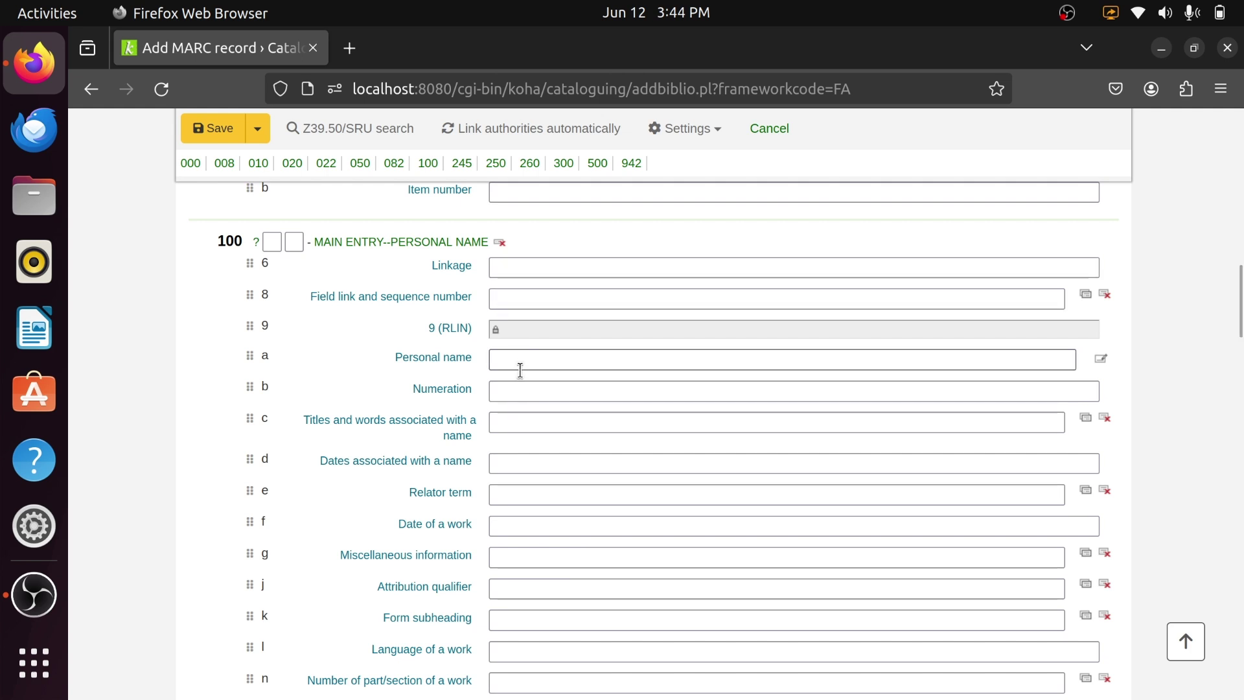
Open the Library of Congress MARC 21 documentation for field 100 and examine its first indicator values.
{"action": "left_click", "coordinate": [257, 242]}
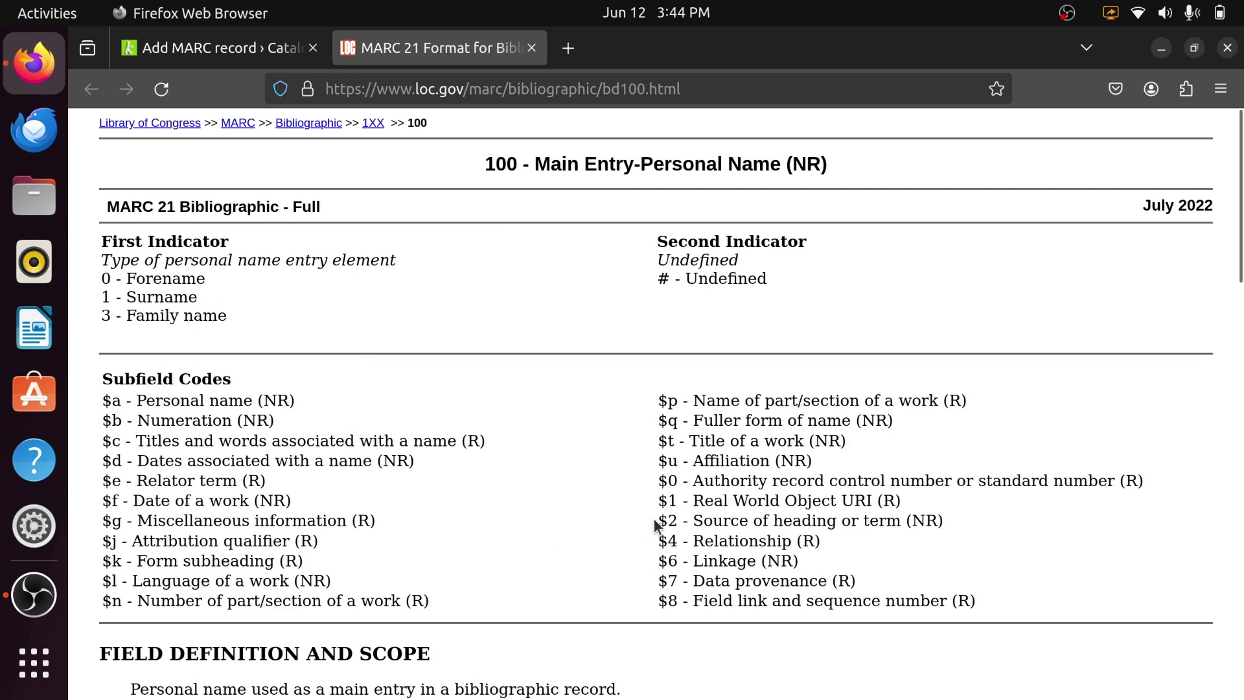
{"action": "scroll", "coordinate": [656, 522], "scroll_direction": "down", "scroll_amount": 3}
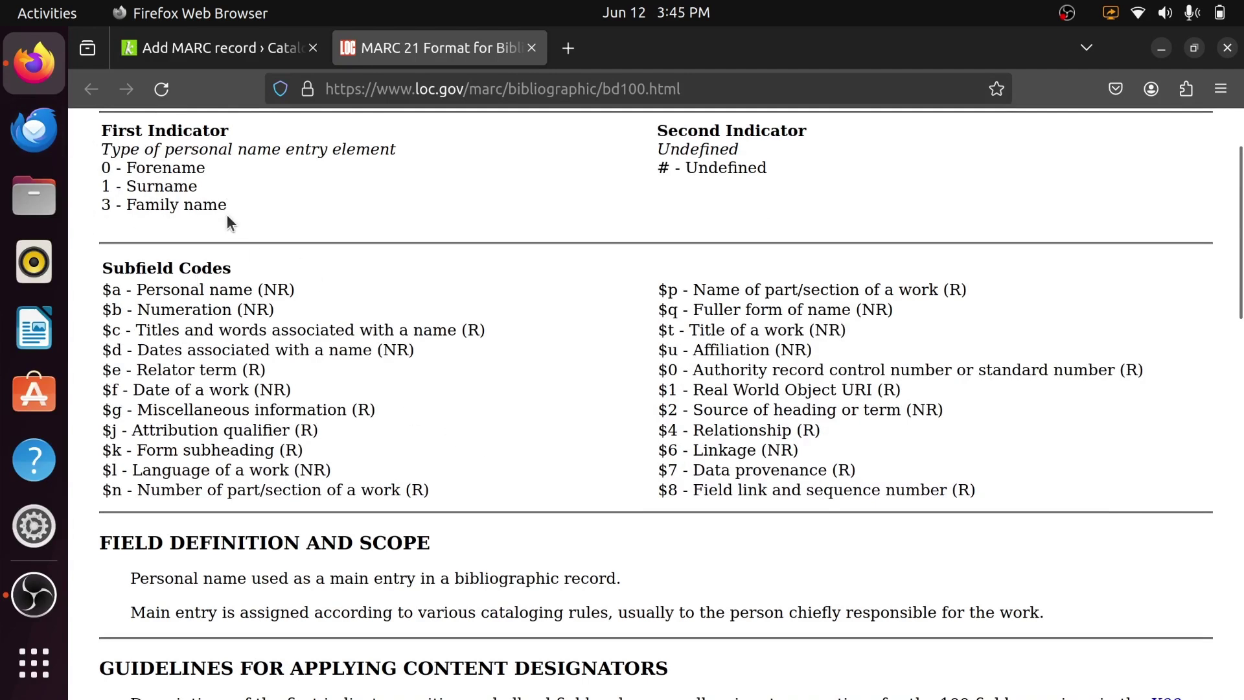
{"action": "left_click_drag", "start_coordinate": [226, 215], "coordinate": [98, 164]}
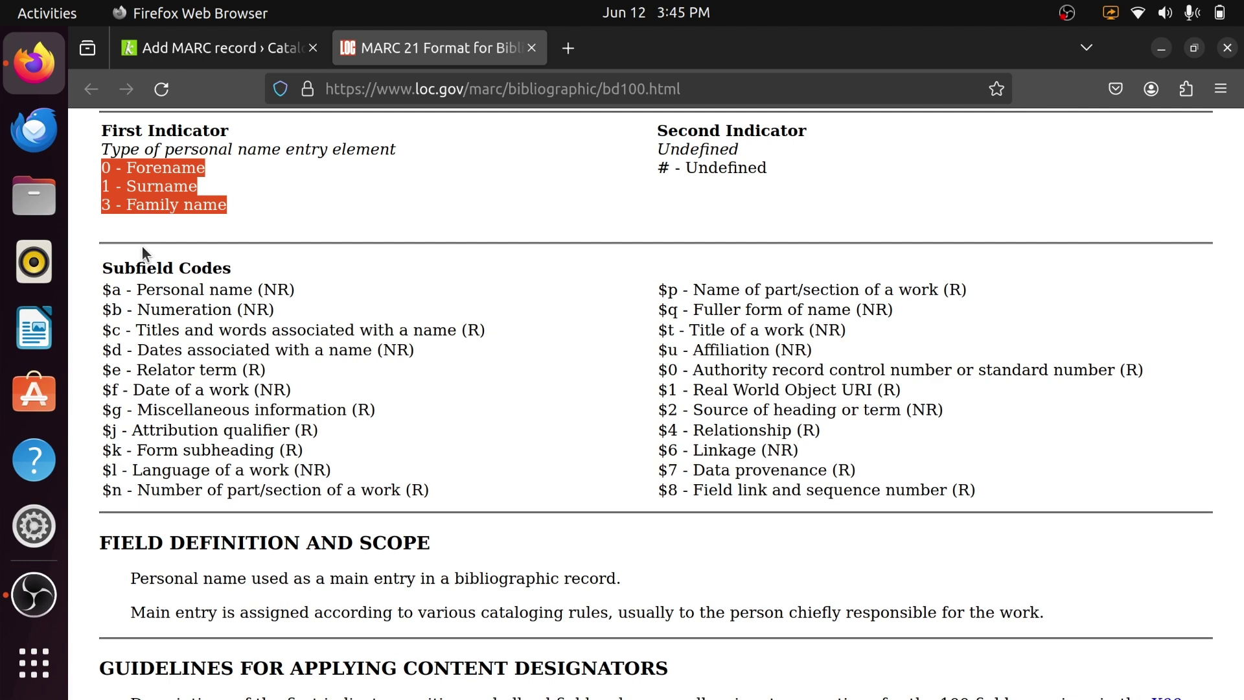
{"action": "left_click", "coordinate": [165, 195]}
Compare the field 100 documentation examples that use first indicators 0, 1 and 3.
{"action": "scroll", "coordinate": [166, 195], "scroll_direction": "down", "scroll_amount": 10}
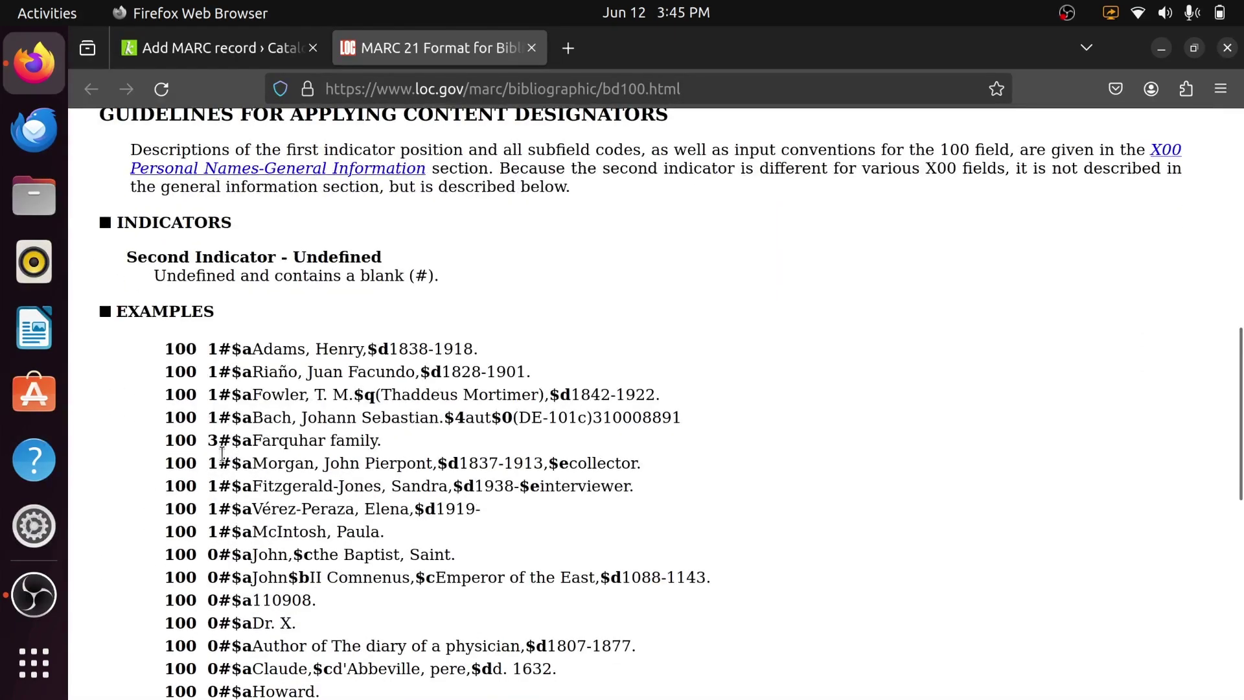
{"action": "double_click", "coordinate": [275, 556]}
{"action": "left_click", "coordinate": [274, 556]}
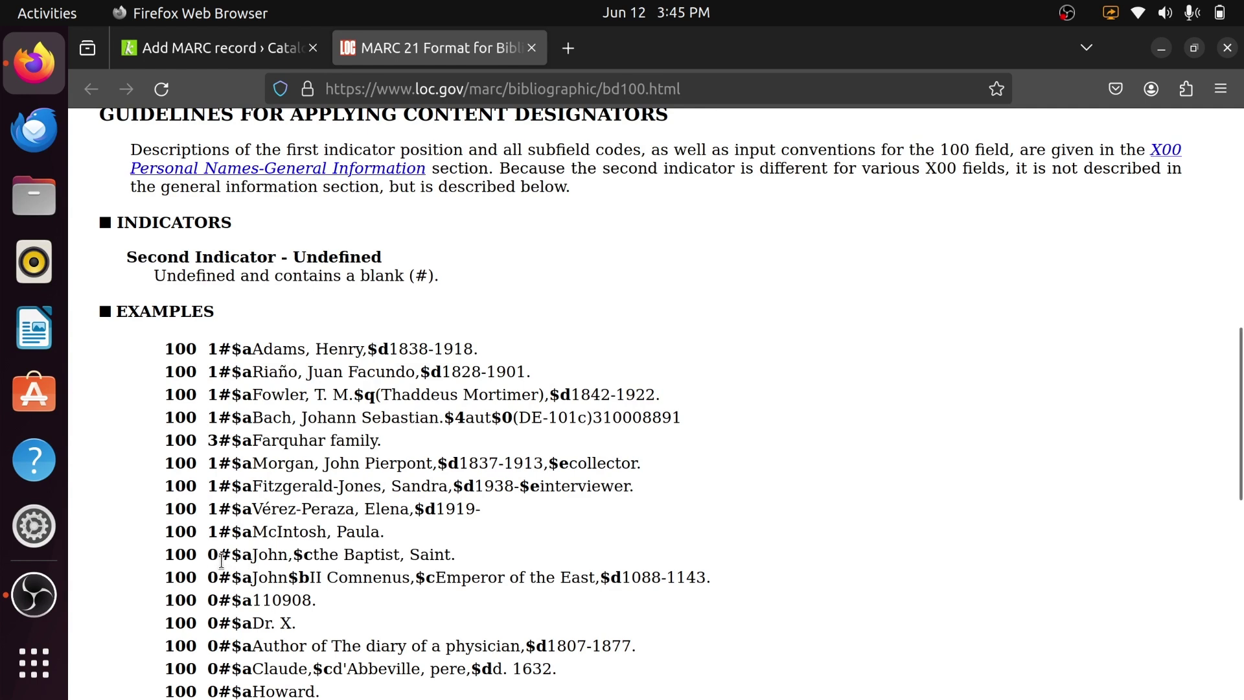
{"action": "double_click", "coordinate": [272, 555]}
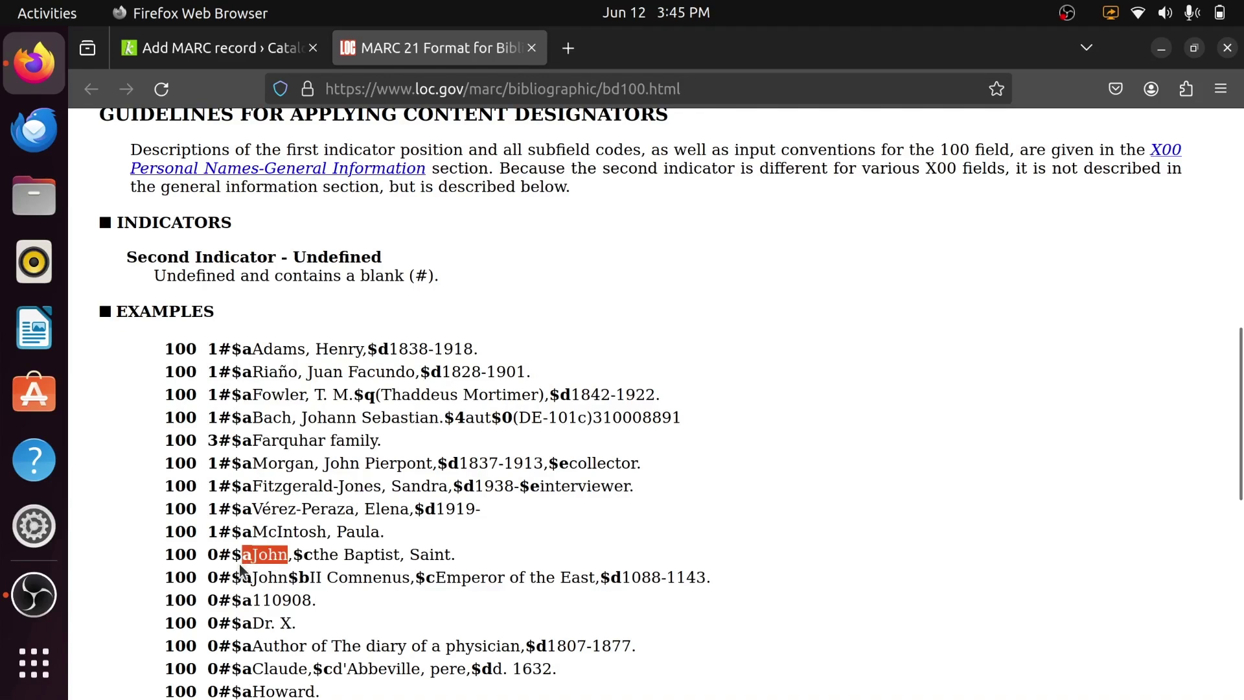
{"action": "left_click", "coordinate": [218, 560]}
{"action": "left_click_drag", "start_coordinate": [217, 560], "coordinate": [212, 558]}
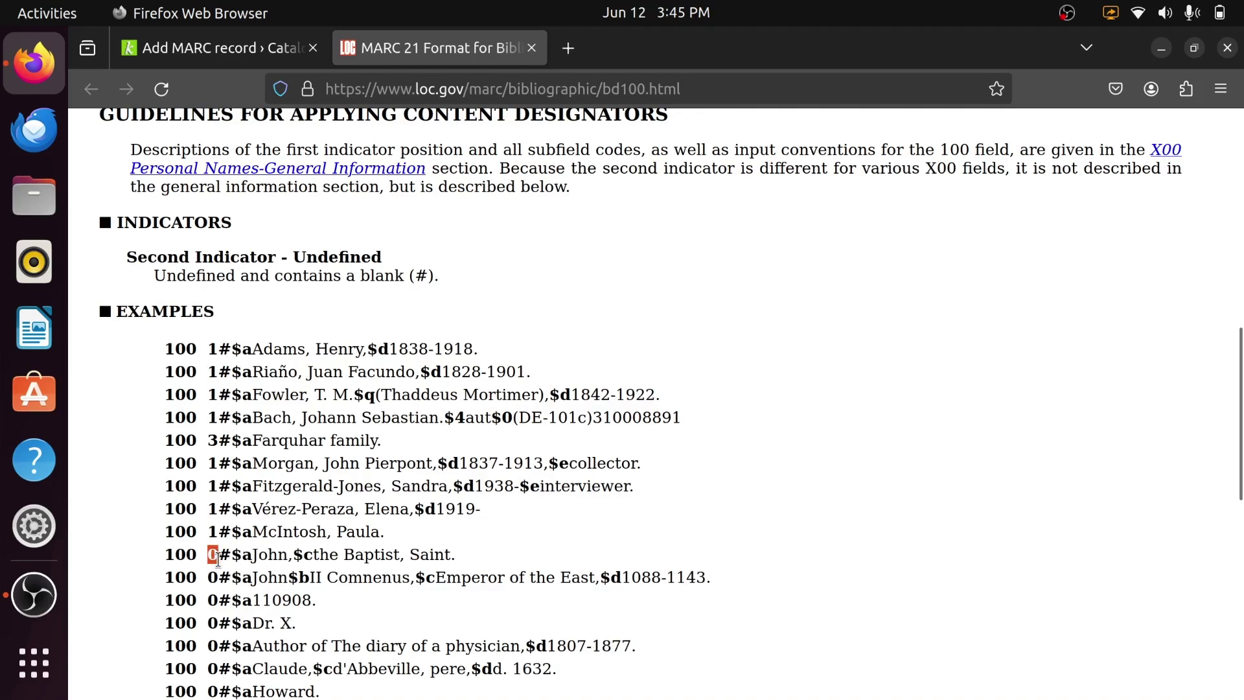
{"action": "left_click", "coordinate": [217, 558]}
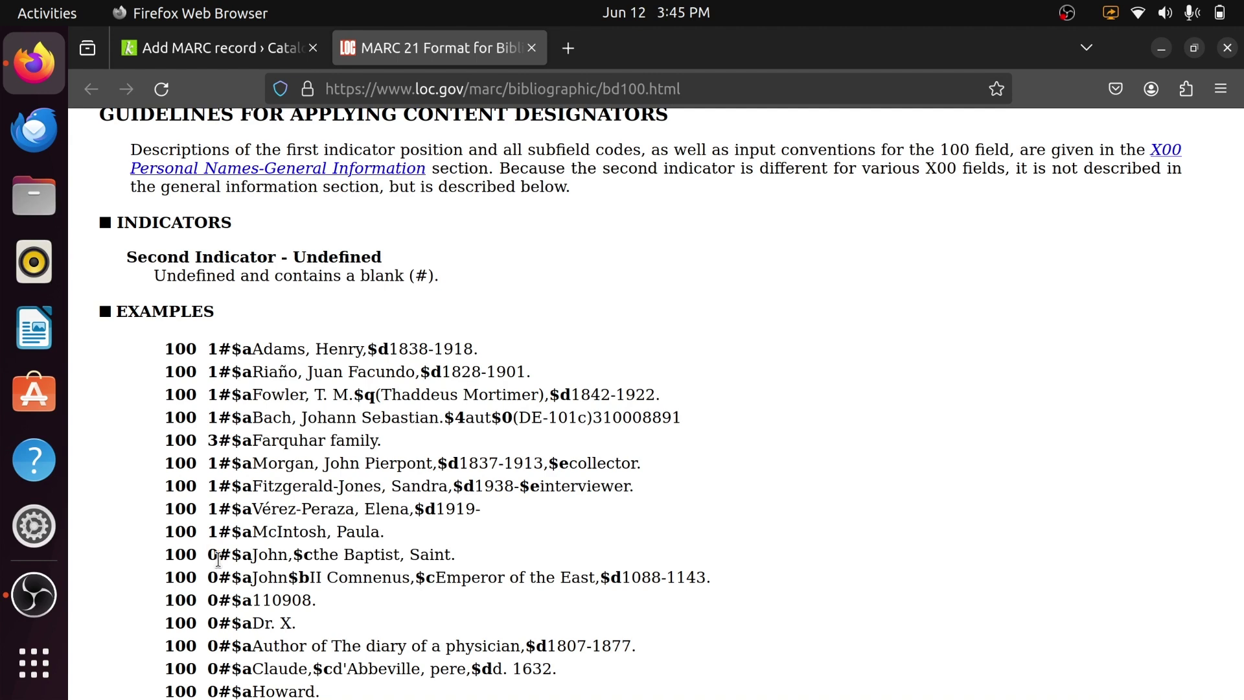
{"action": "double_click", "coordinate": [271, 555]}
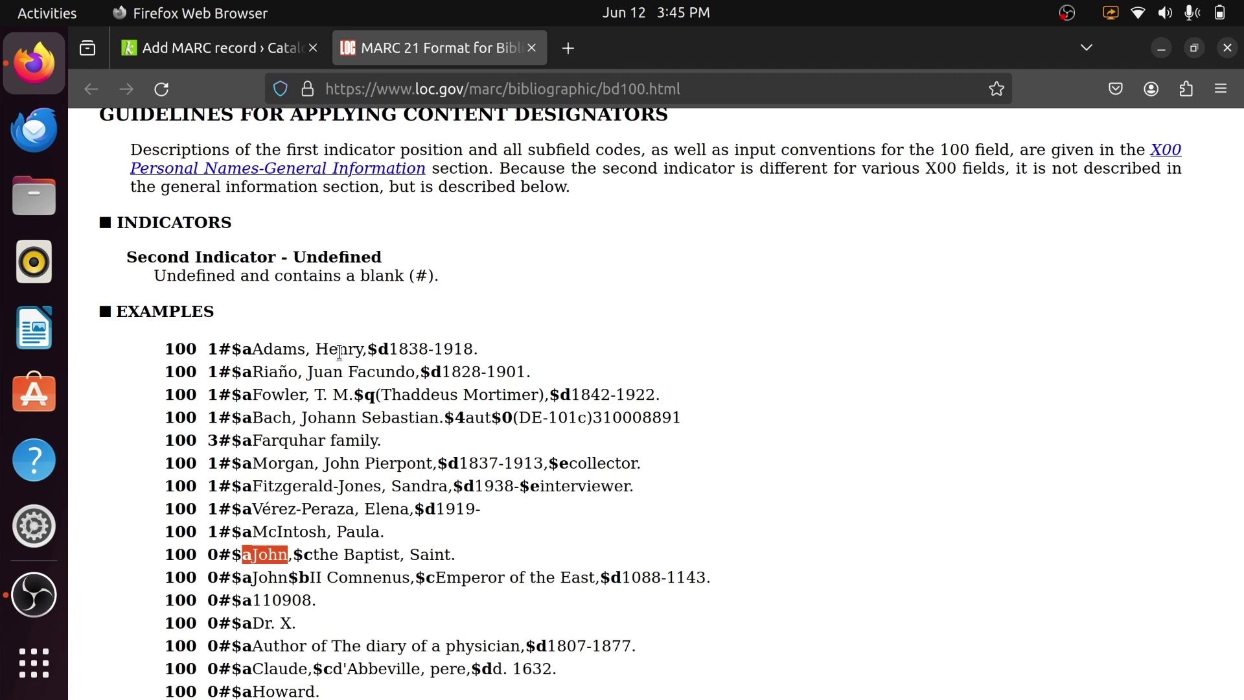
{"action": "double_click", "coordinate": [297, 353]}
{"action": "left_click", "coordinate": [216, 352]}
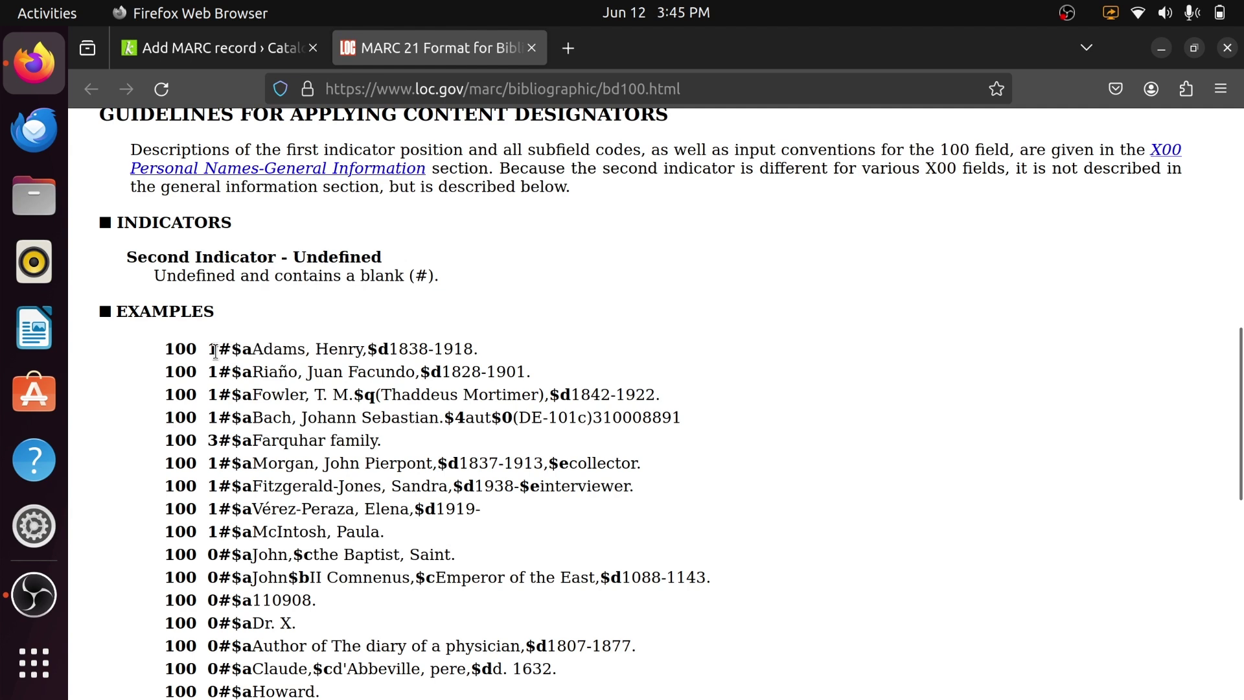
{"action": "left_click_drag", "start_coordinate": [215, 352], "coordinate": [209, 352]}
{"action": "left_click_drag", "start_coordinate": [387, 442], "coordinate": [207, 449]}
Back in the MARC record, set the first indicator of field 100 to 1 and enter "Hawking, Stephen" as the personal name.
{"action": "left_click", "coordinate": [180, 47]}
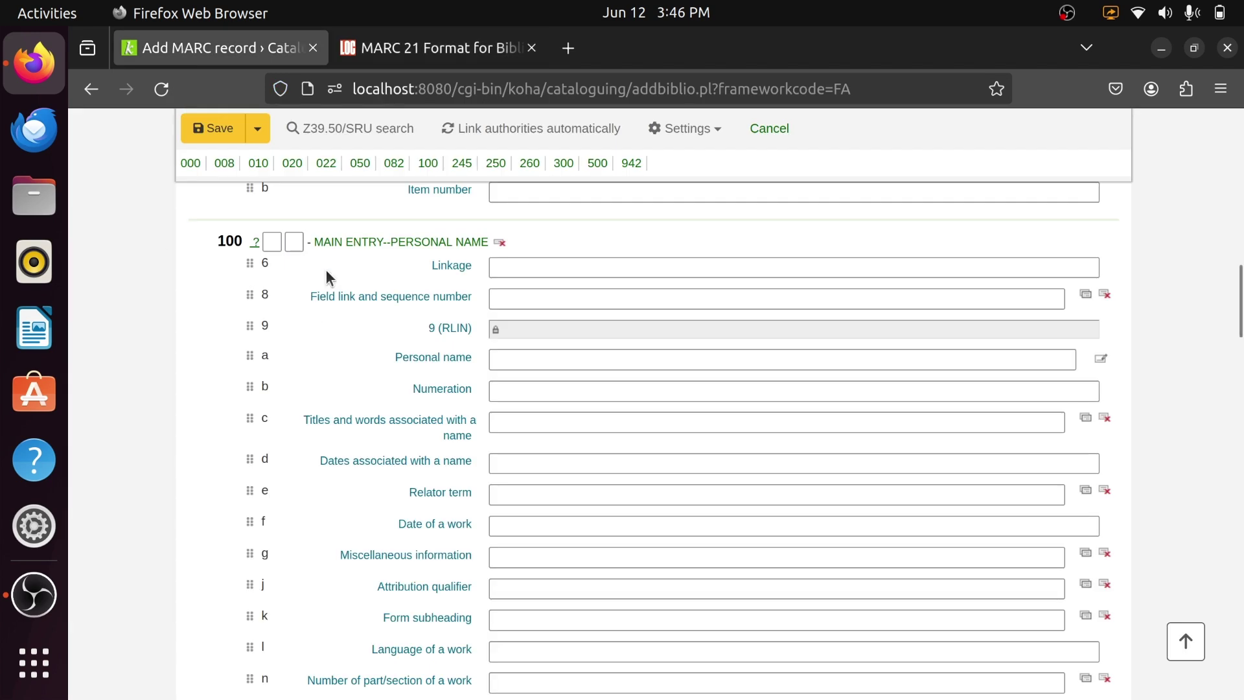
{"action": "left_click", "coordinate": [268, 242]}
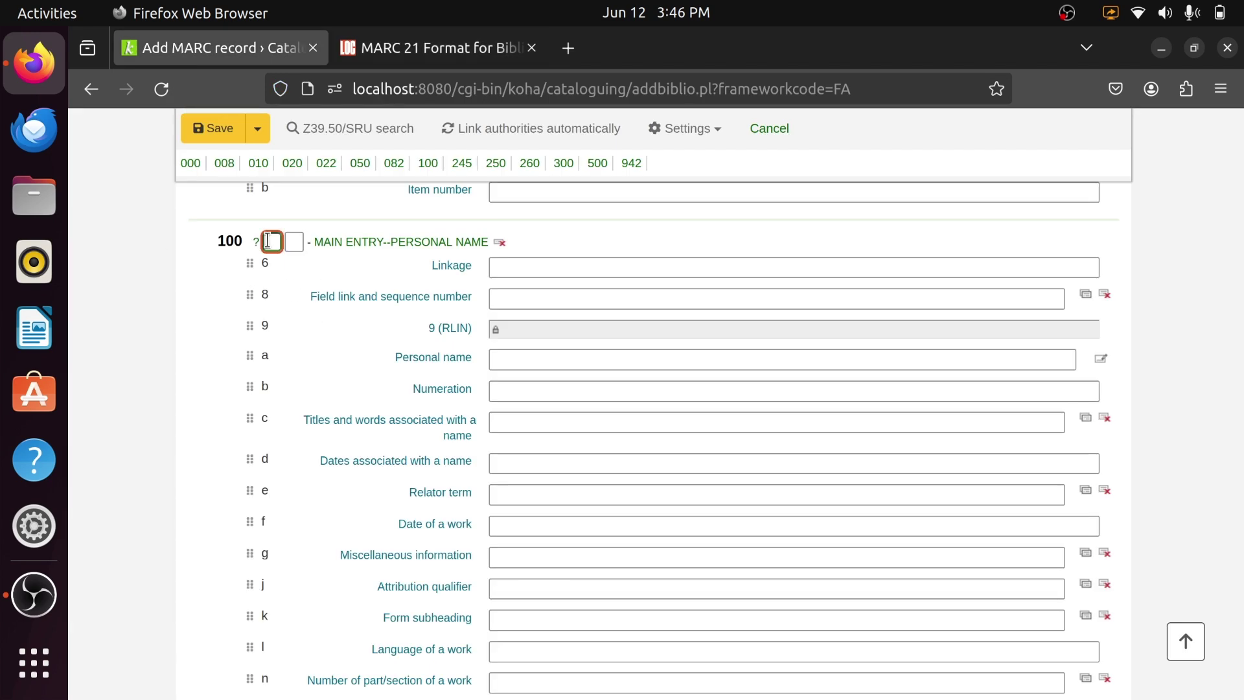
{"action": "type", "text": "1"}
{"action": "left_click", "coordinate": [535, 361]}
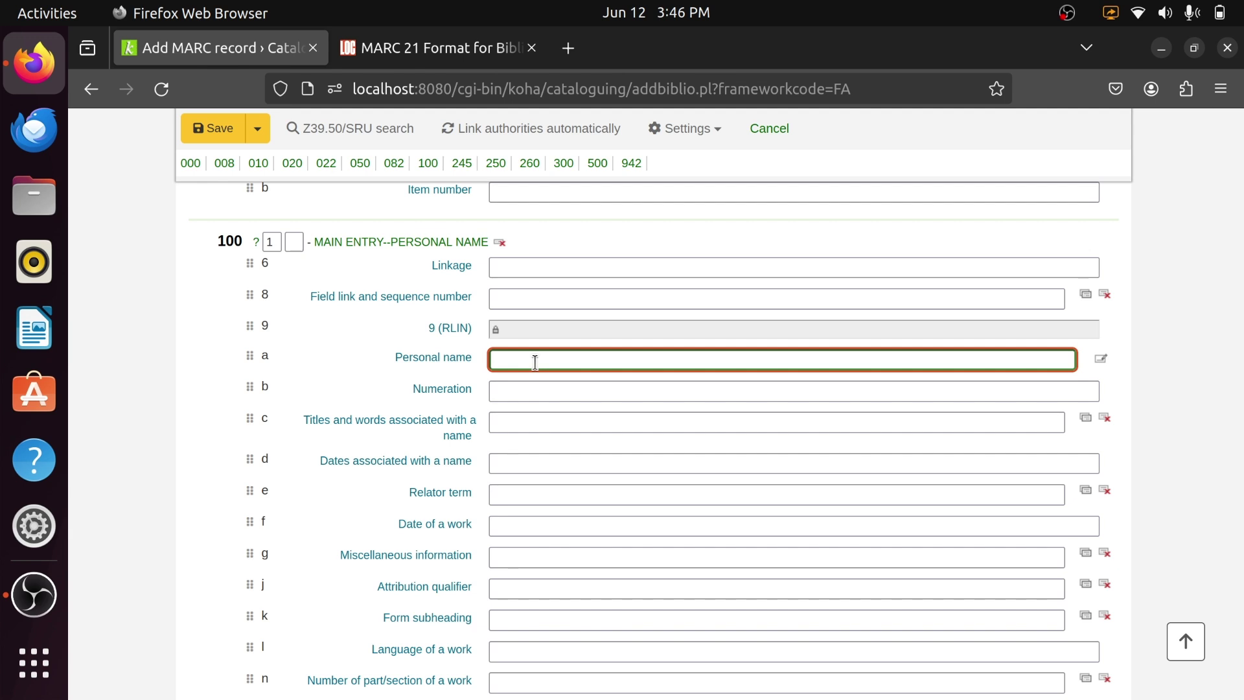
{"action": "type", "text": "Hawking, Stephen"}
Check how the first field 100 documentation example gives life dates, and end the record's personal name with a full stop.
{"action": "left_click", "coordinate": [464, 46]}
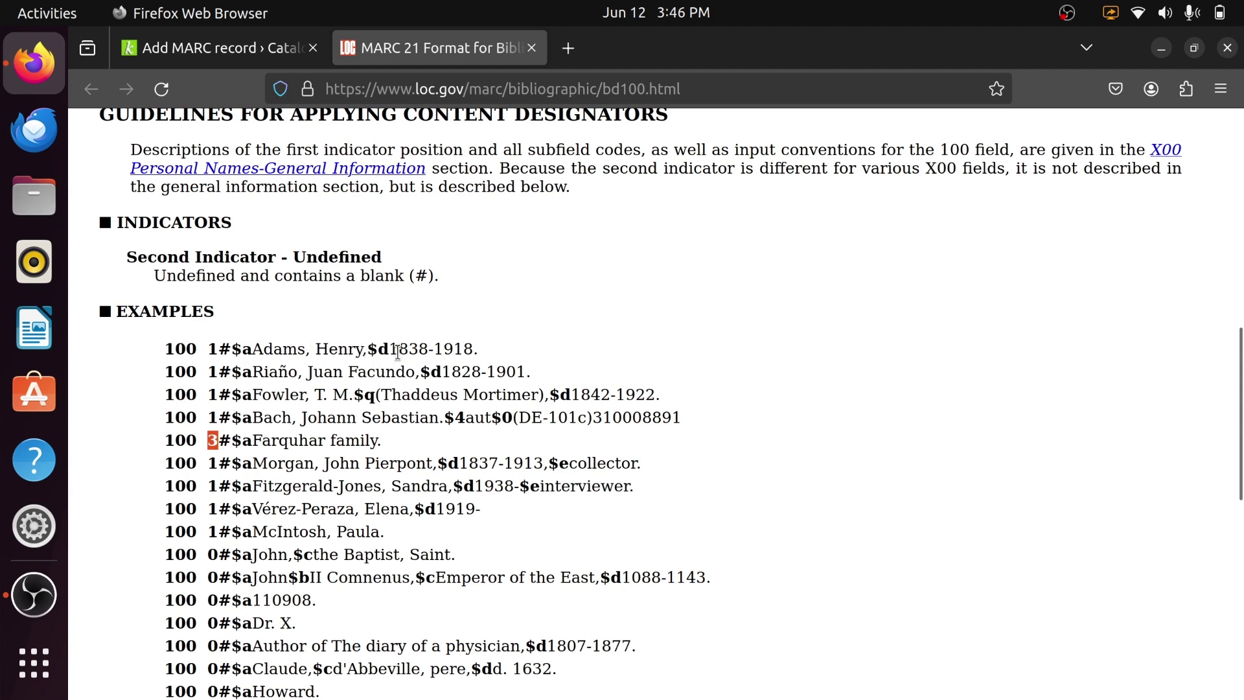
{"action": "left_click_drag", "start_coordinate": [390, 350], "coordinate": [483, 344]}
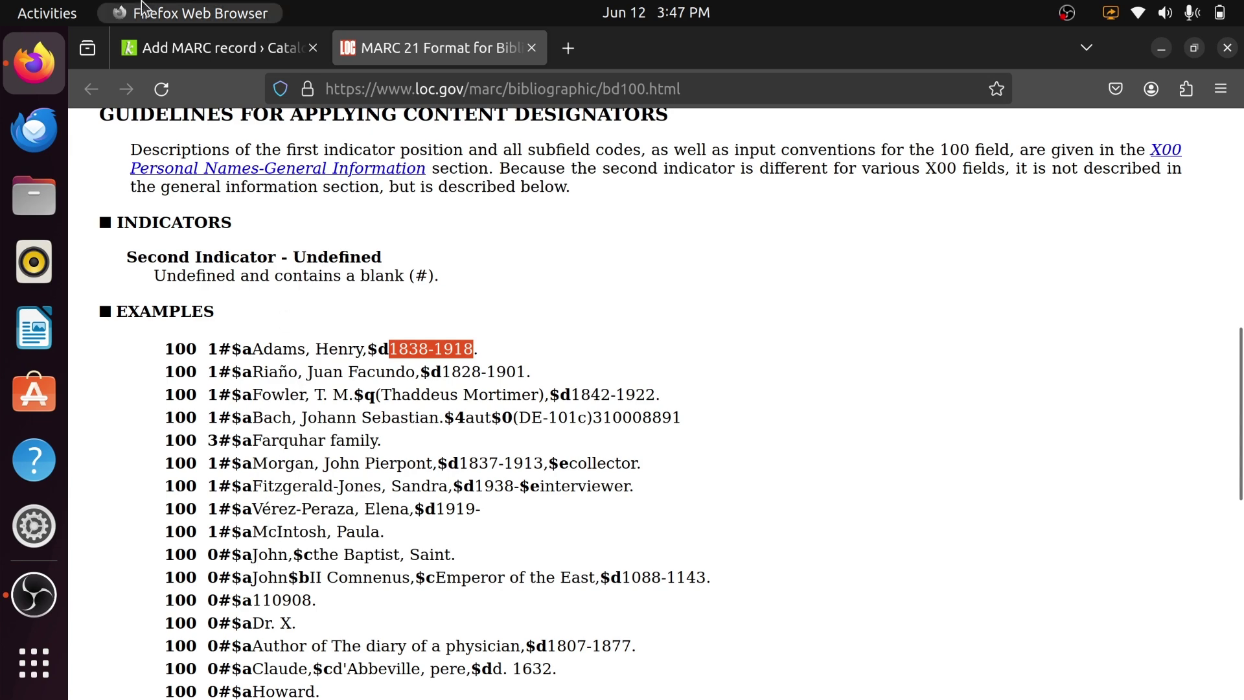
{"action": "left_click", "coordinate": [190, 51]}
{"action": "type", "text": "."}
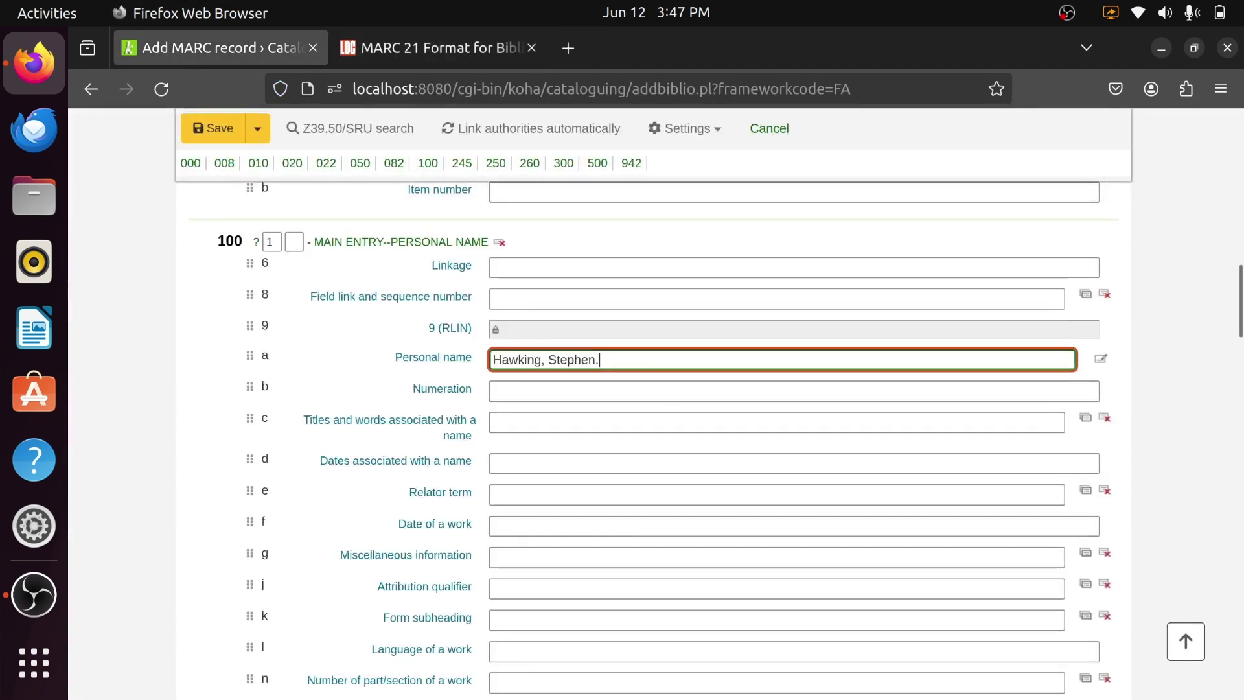
{"action": "left_click", "coordinate": [570, 392]}
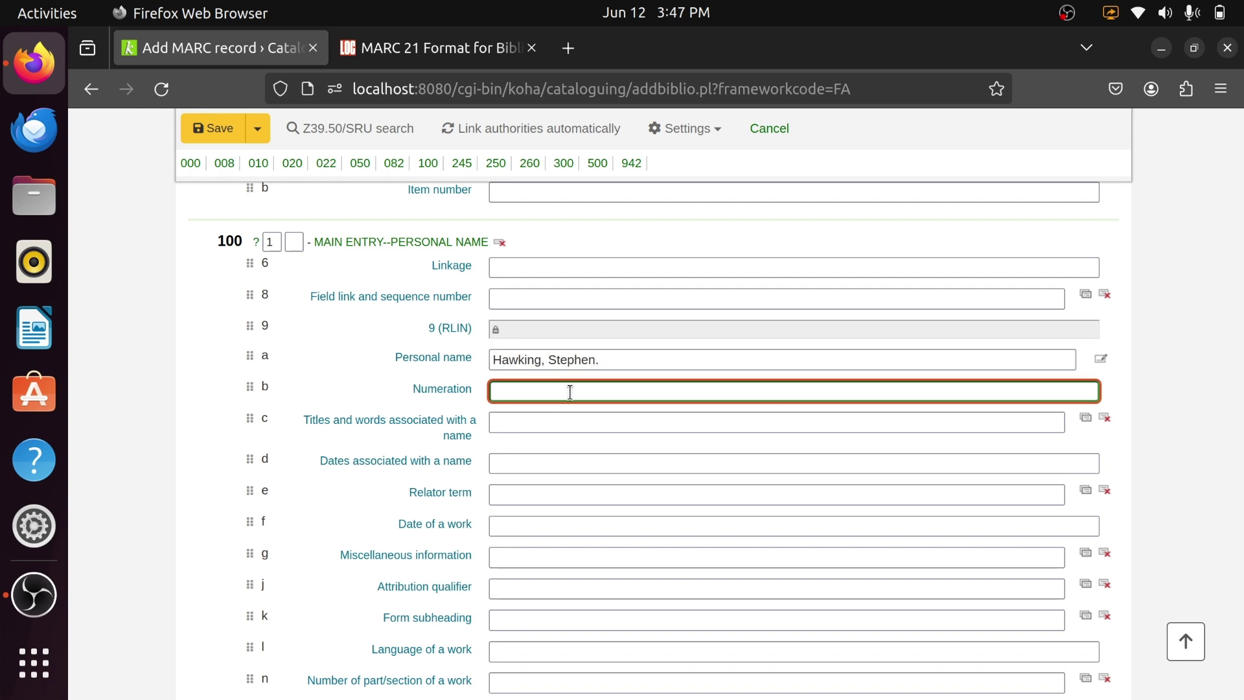
Open the MARC 21 documentation for field 245 and examine its first and second indicator values.
{"action": "scroll", "coordinate": [570, 391], "scroll_direction": "down", "scroll_amount": 10}
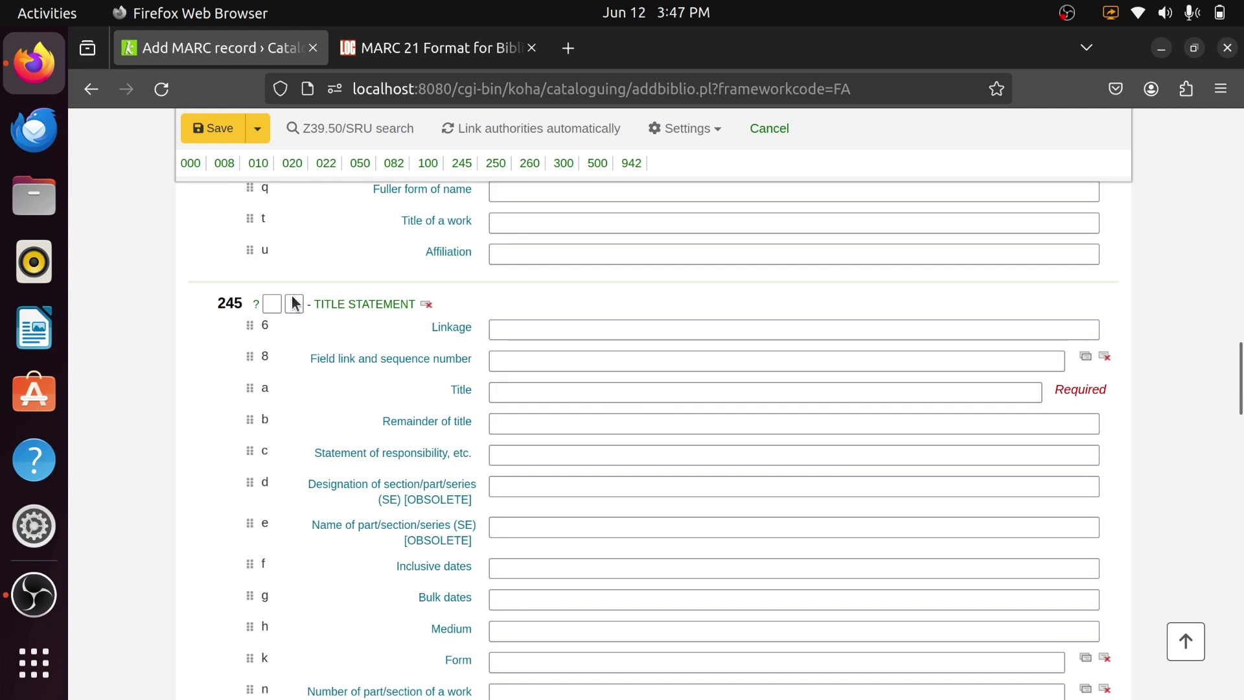
{"action": "left_click", "coordinate": [516, 387]}
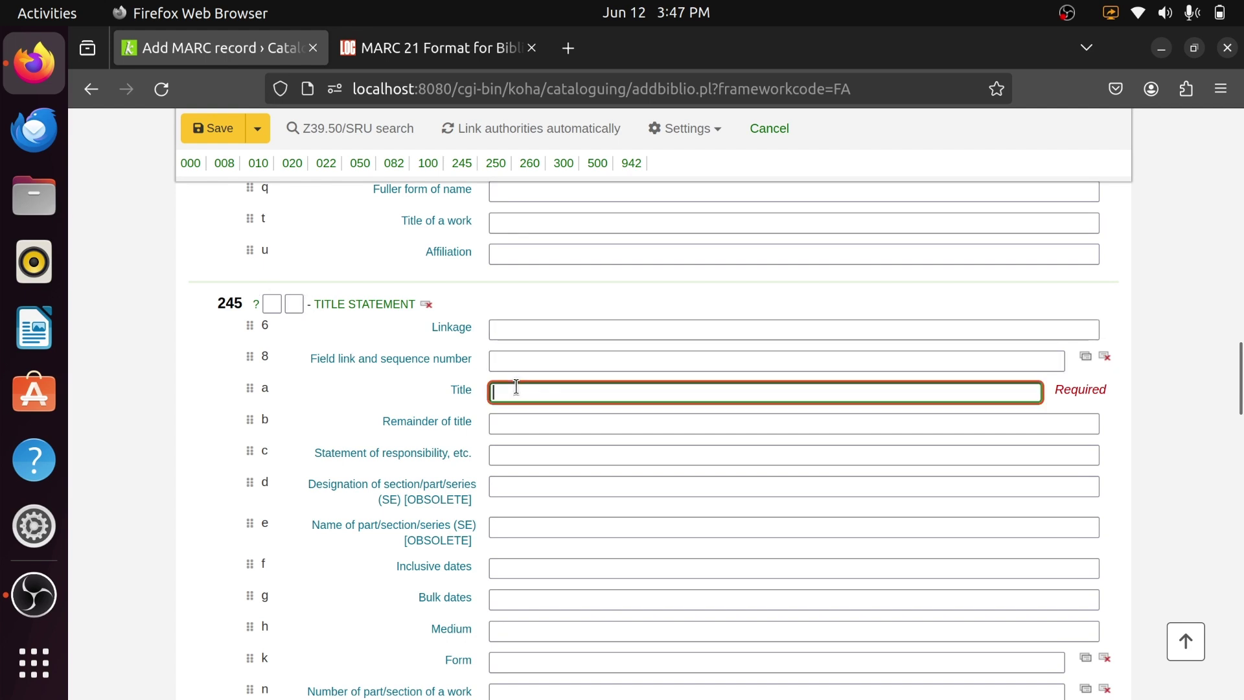
{"action": "left_click", "coordinate": [257, 303]}
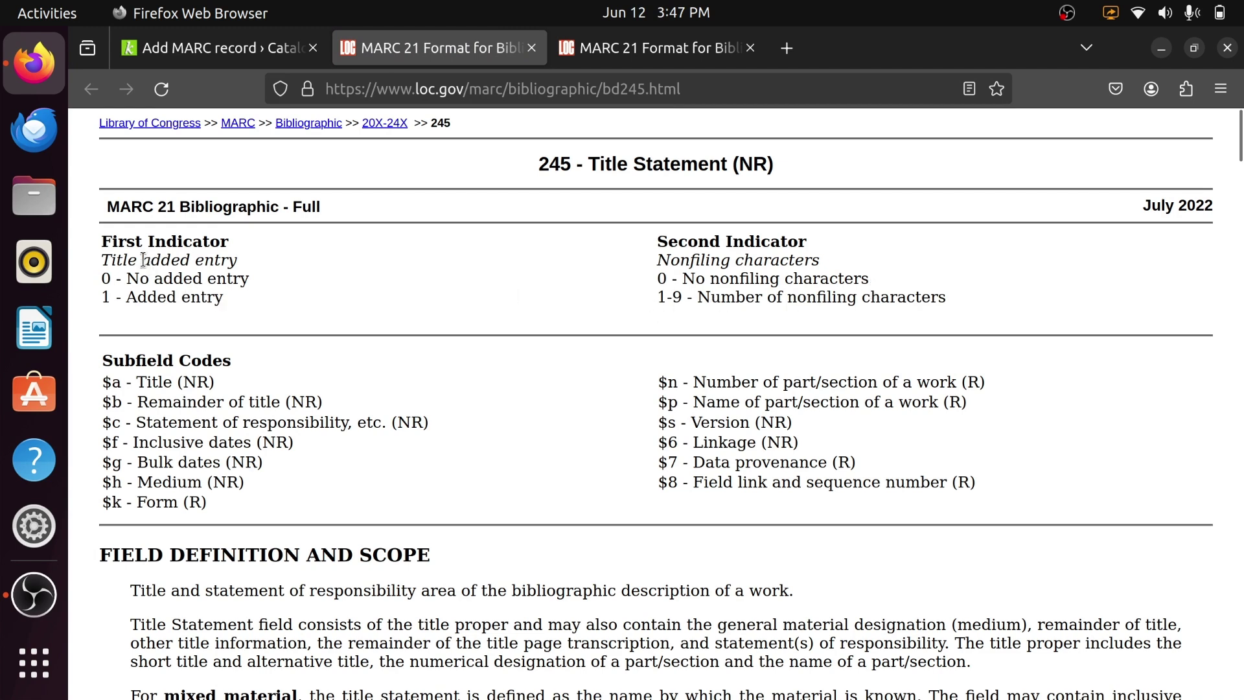
{"action": "left_click_drag", "start_coordinate": [104, 241], "coordinate": [254, 241]}
{"action": "left_click_drag", "start_coordinate": [141, 280], "coordinate": [256, 280]}
{"action": "left_click", "coordinate": [115, 300]}
{"action": "left_click_drag", "start_coordinate": [113, 280], "coordinate": [97, 284]}
{"action": "left_click_drag", "start_coordinate": [658, 243], "coordinate": [806, 245]}
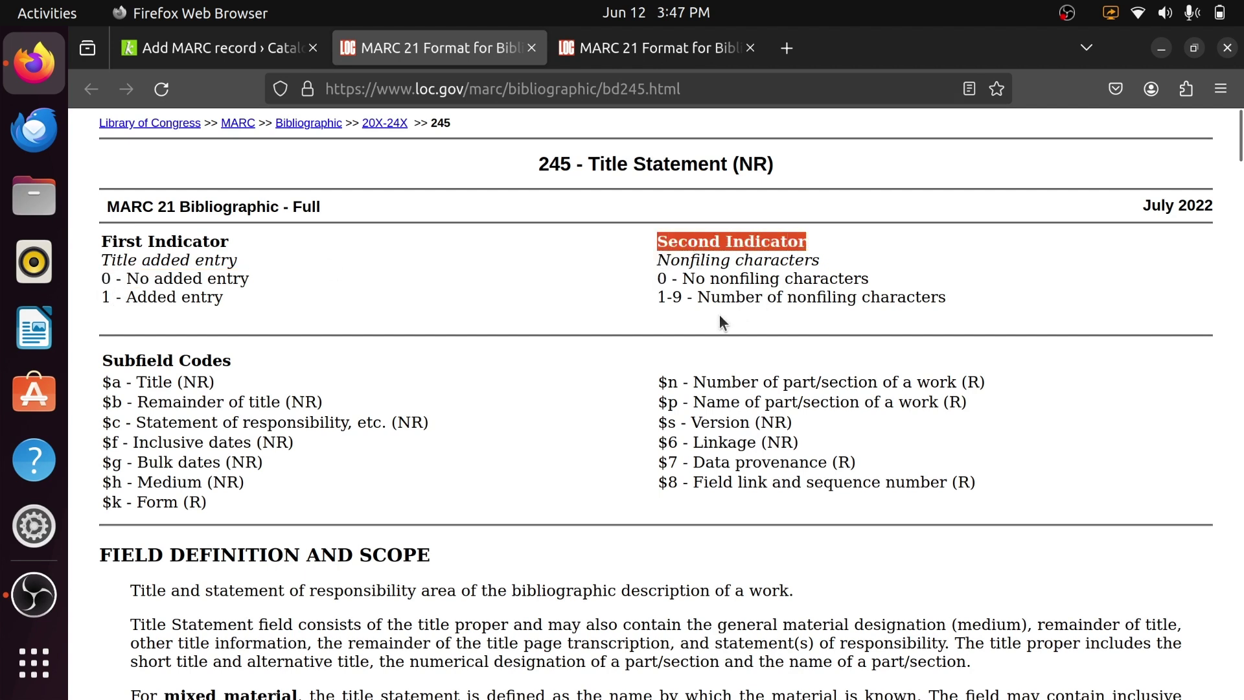
{"action": "left_click_drag", "start_coordinate": [657, 260], "coordinate": [945, 299]}
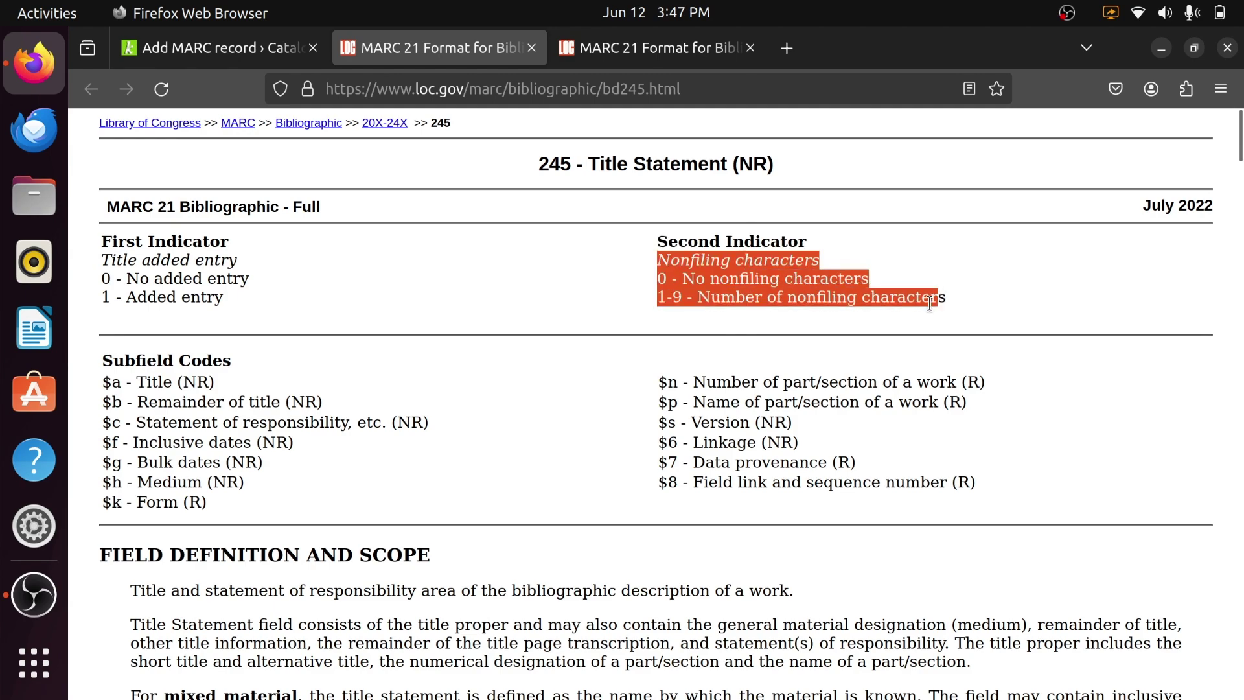
{"action": "left_click", "coordinate": [929, 303]}
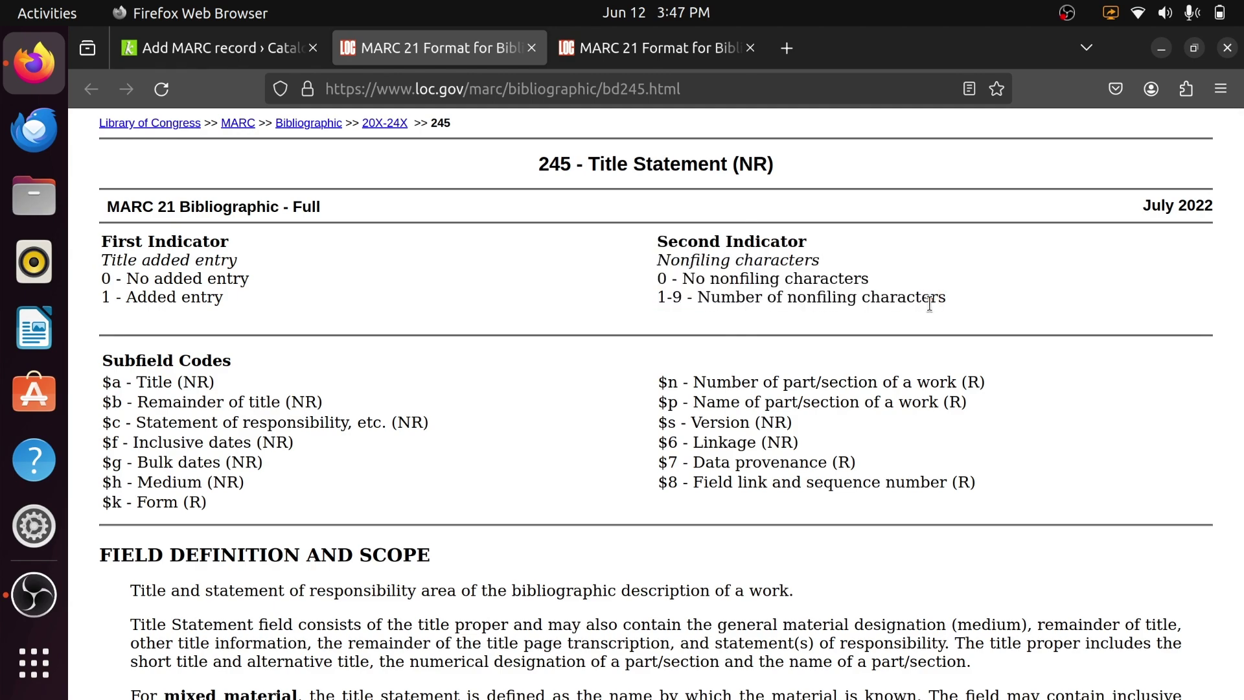
Examine how the field 245 documentation counts nonfiling characters in the example "The Year book of medicine".
{"action": "scroll", "coordinate": [929, 303], "scroll_direction": "down", "scroll_amount": 6}
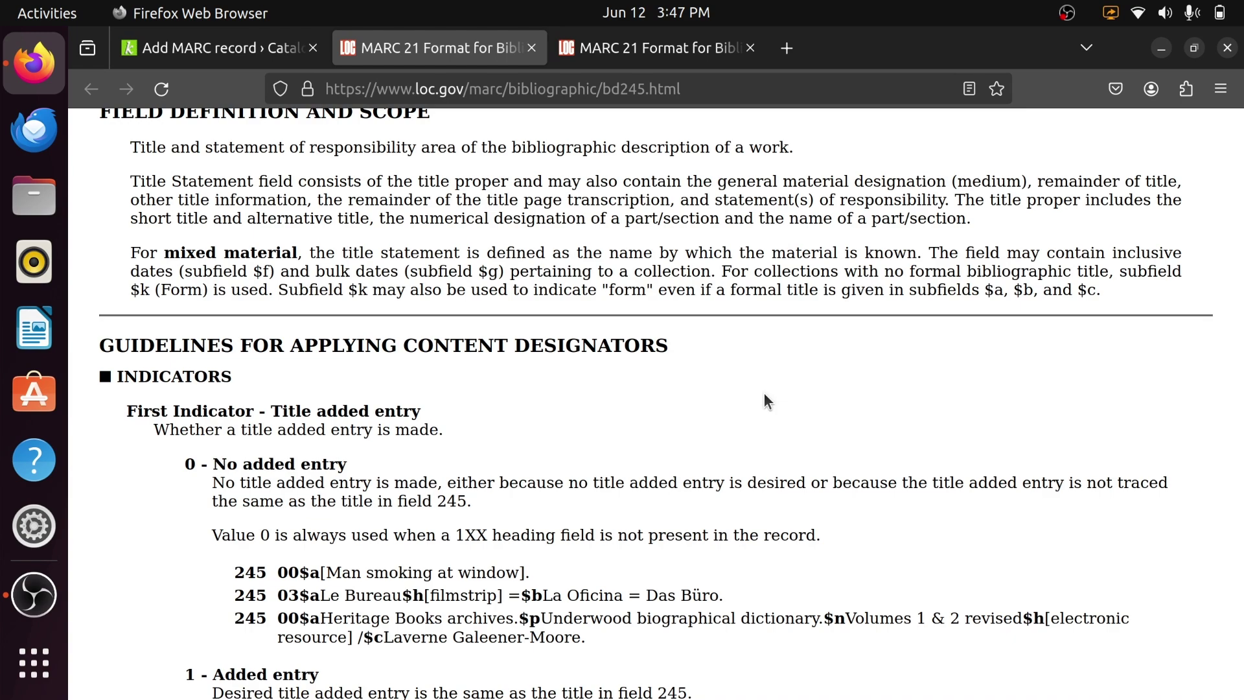
{"action": "scroll", "coordinate": [763, 392], "scroll_direction": "down", "scroll_amount": 5}
{"action": "scroll", "coordinate": [297, 476], "scroll_direction": "down", "scroll_amount": 4}
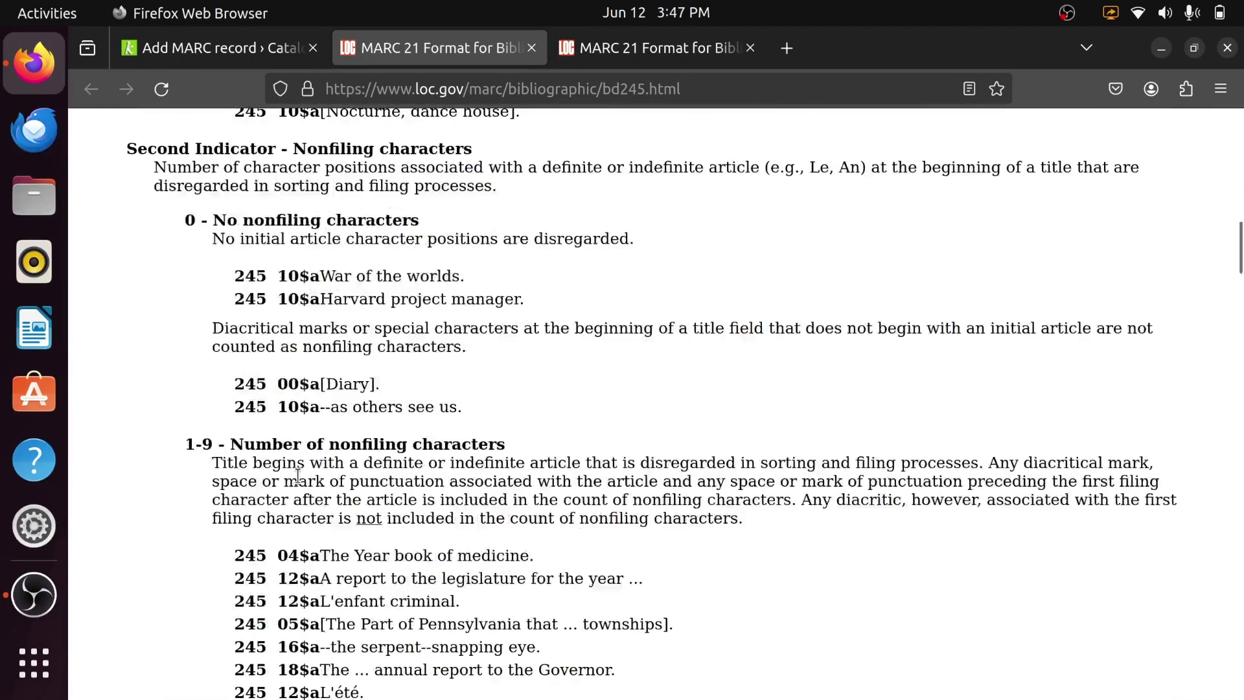
{"action": "scroll", "coordinate": [298, 476], "scroll_direction": "down", "scroll_amount": 5}
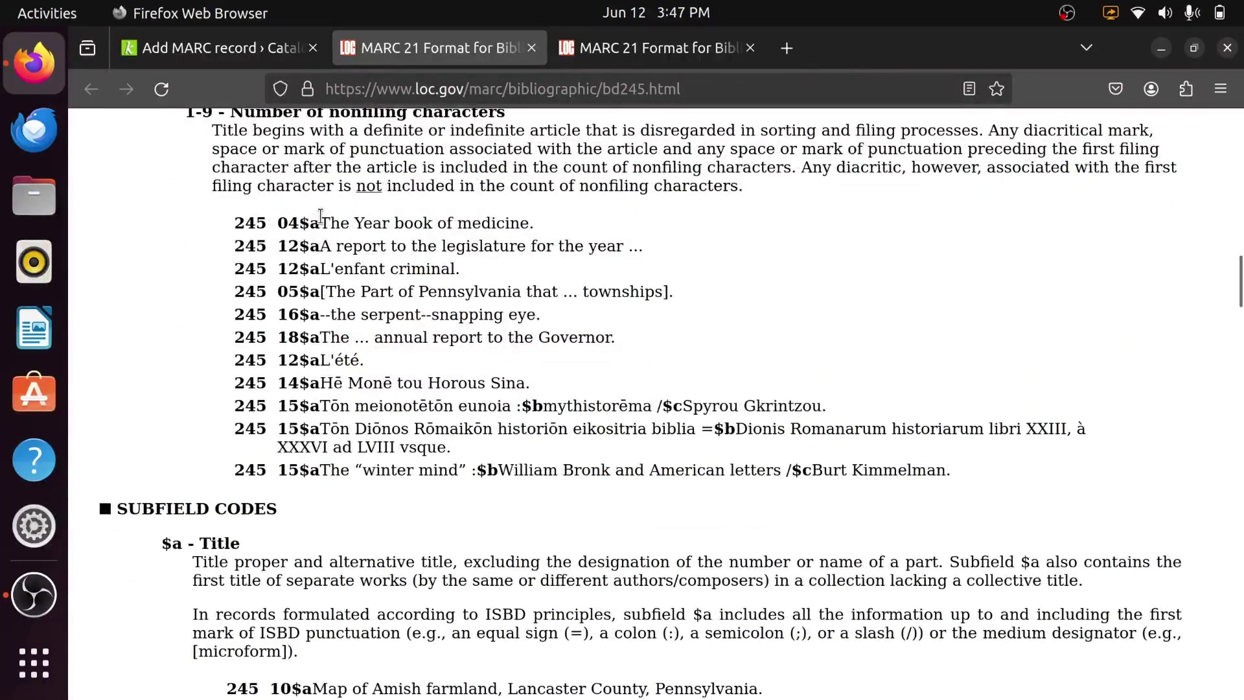
{"action": "left_click_drag", "start_coordinate": [321, 216], "coordinate": [528, 228]}
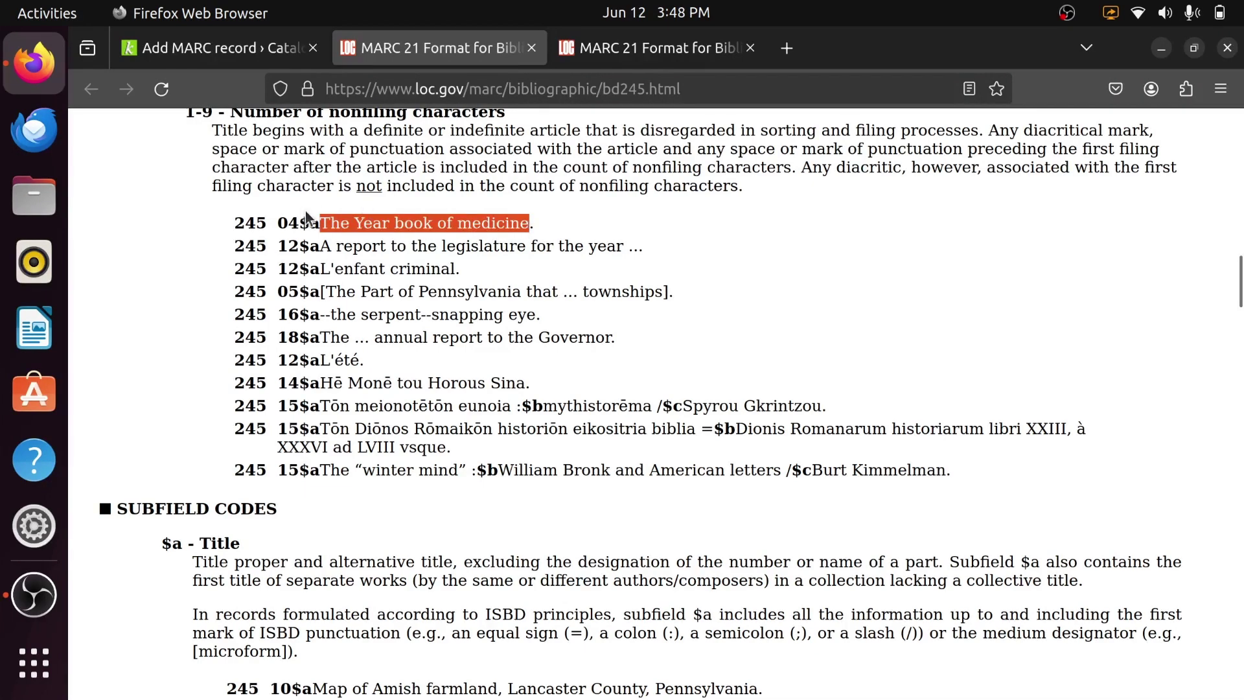
{"action": "left_click", "coordinate": [341, 222]}
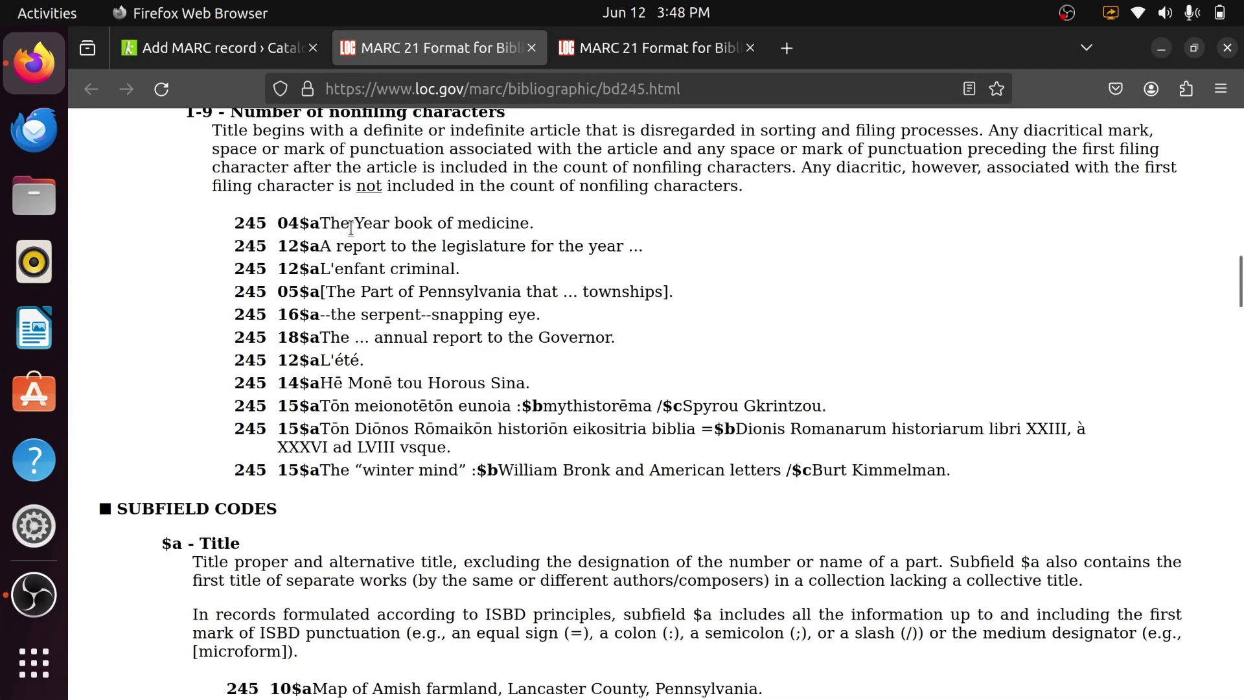
{"action": "left_click_drag", "start_coordinate": [350, 227], "coordinate": [355, 230]}
{"action": "left_click", "coordinate": [299, 224]}
Back in the MARC record, set the field 245 first indicator to 0 and second indicator to 2.
{"action": "left_click", "coordinate": [219, 46]}
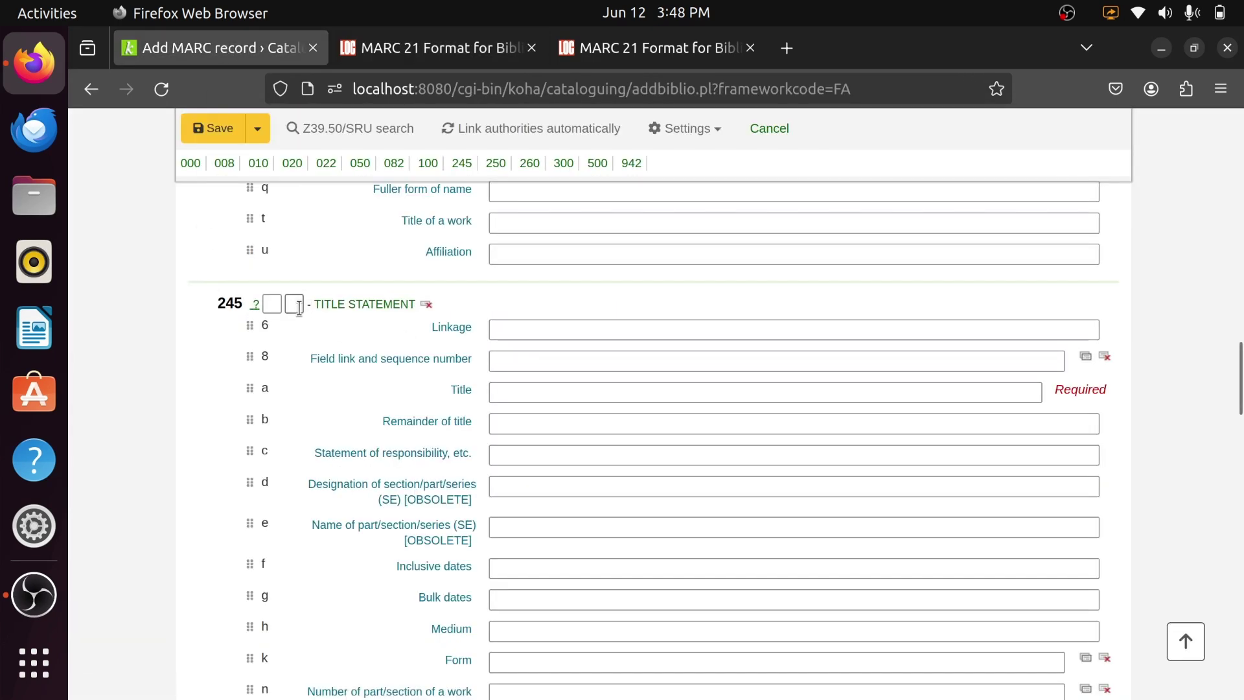
{"action": "left_click", "coordinate": [272, 305]}
{"action": "type", "text": "0"}
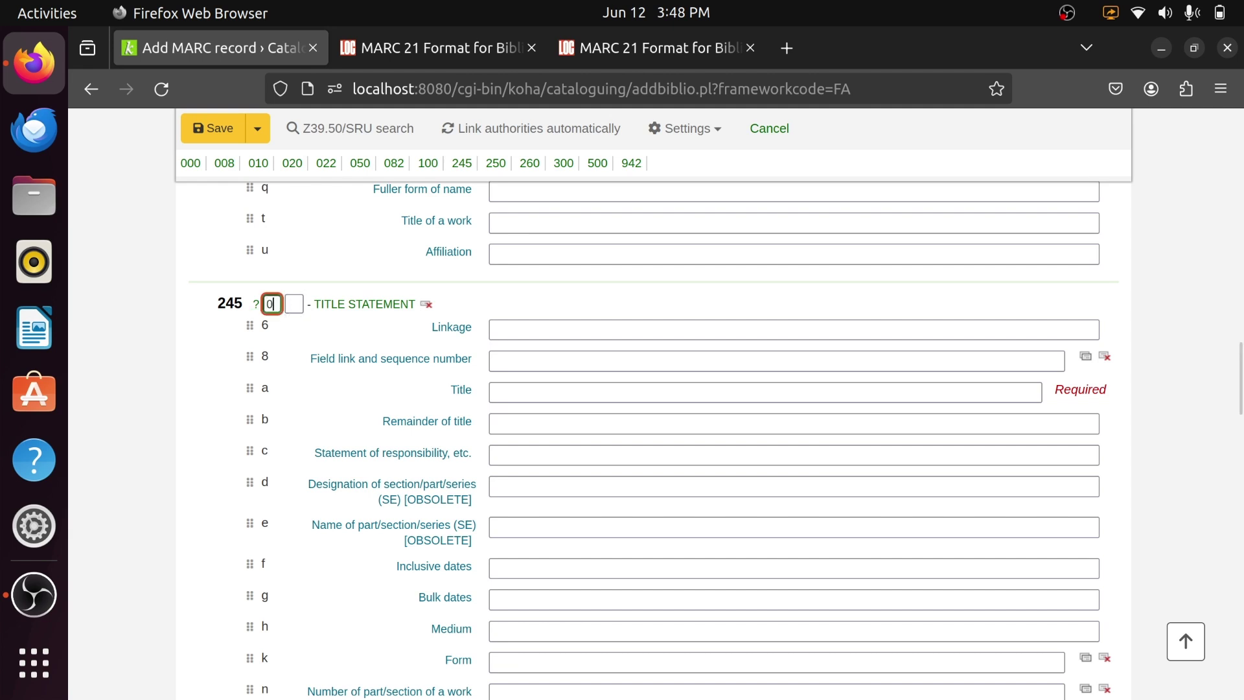
{"action": "left_click", "coordinate": [293, 304]}
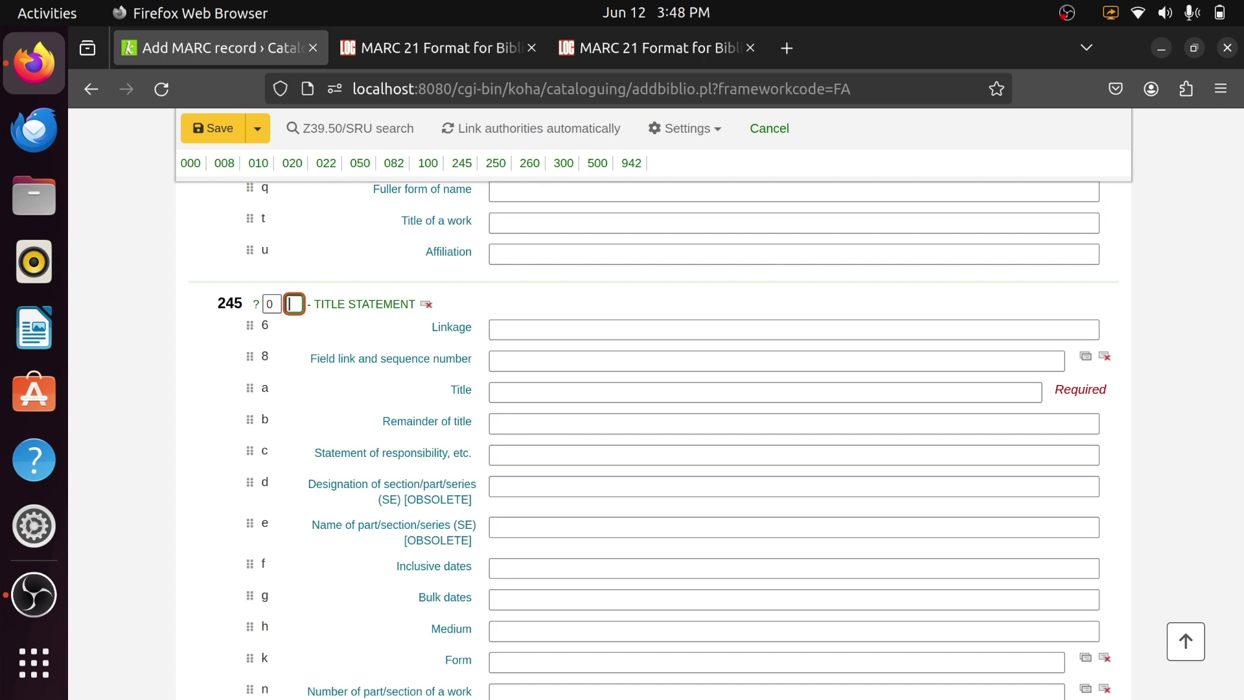
{"action": "type", "text": "2"}
Enter "A briefer history of time" as the title in field 245.
{"action": "left_click", "coordinate": [546, 391]}
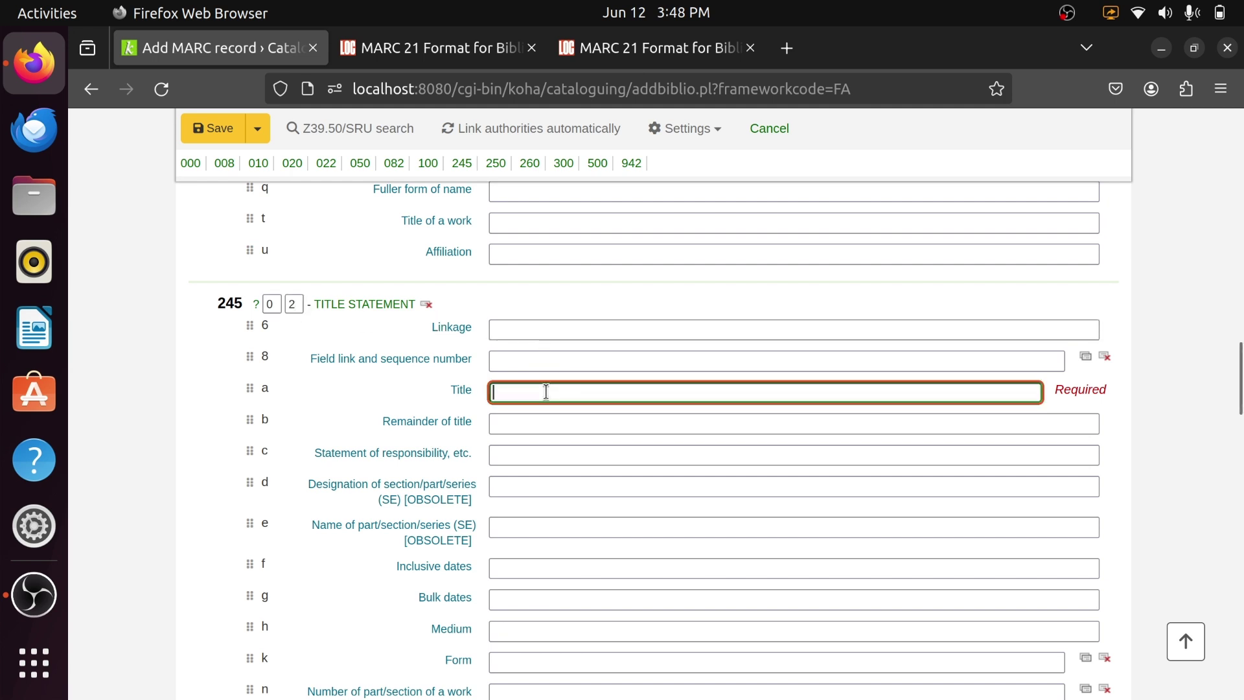
{"action": "type", "text": "A briefer history of"}
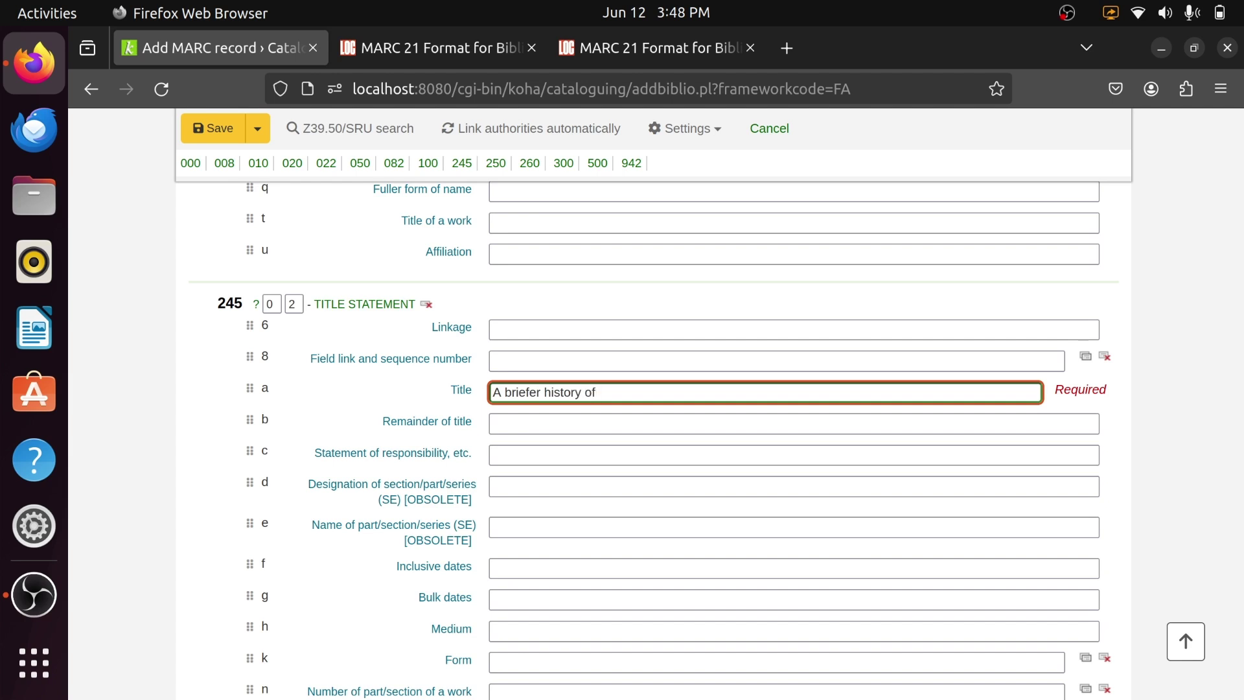
{"action": "type", "text": " time"}
{"action": "double_click", "coordinate": [499, 393]}
{"action": "left_click", "coordinate": [509, 392]}
{"action": "left_click_drag", "start_coordinate": [509, 391], "coordinate": [635, 396]}
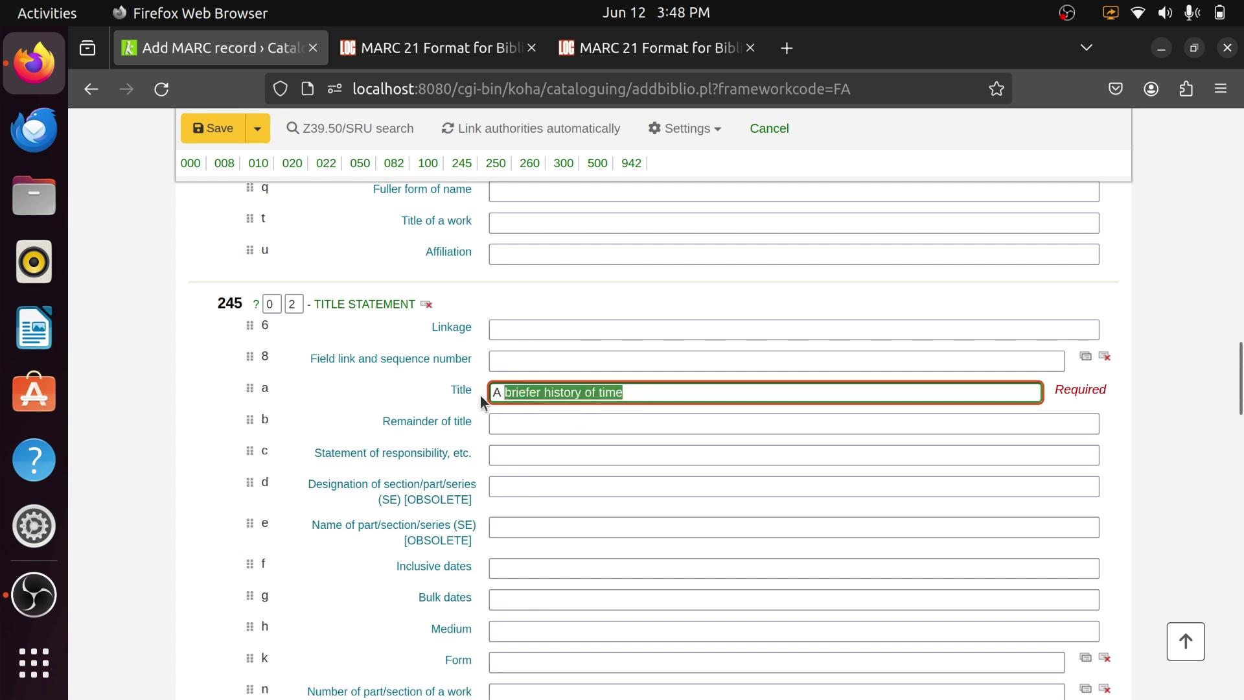
End the field 245 title with a space and a slash.
{"action": "left_click", "coordinate": [500, 423]}
{"action": "left_click", "coordinate": [648, 392]}
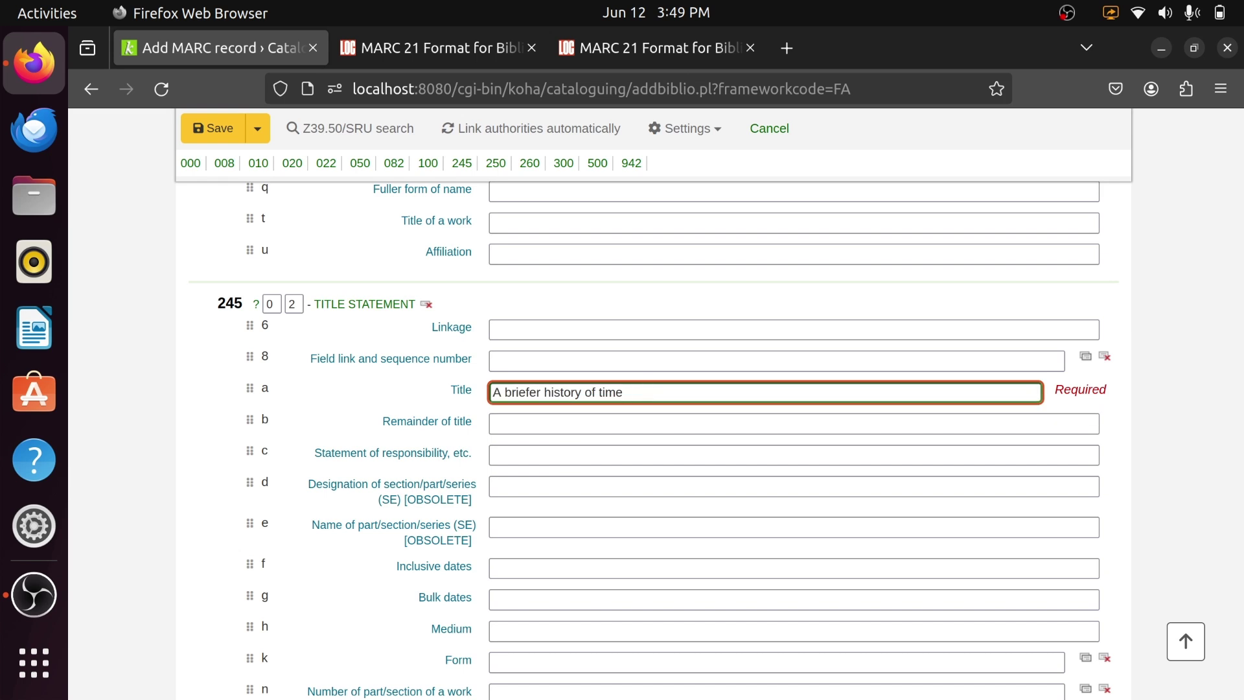
{"action": "type", "text": ":"}
{"action": "left_click", "coordinate": [675, 424]}
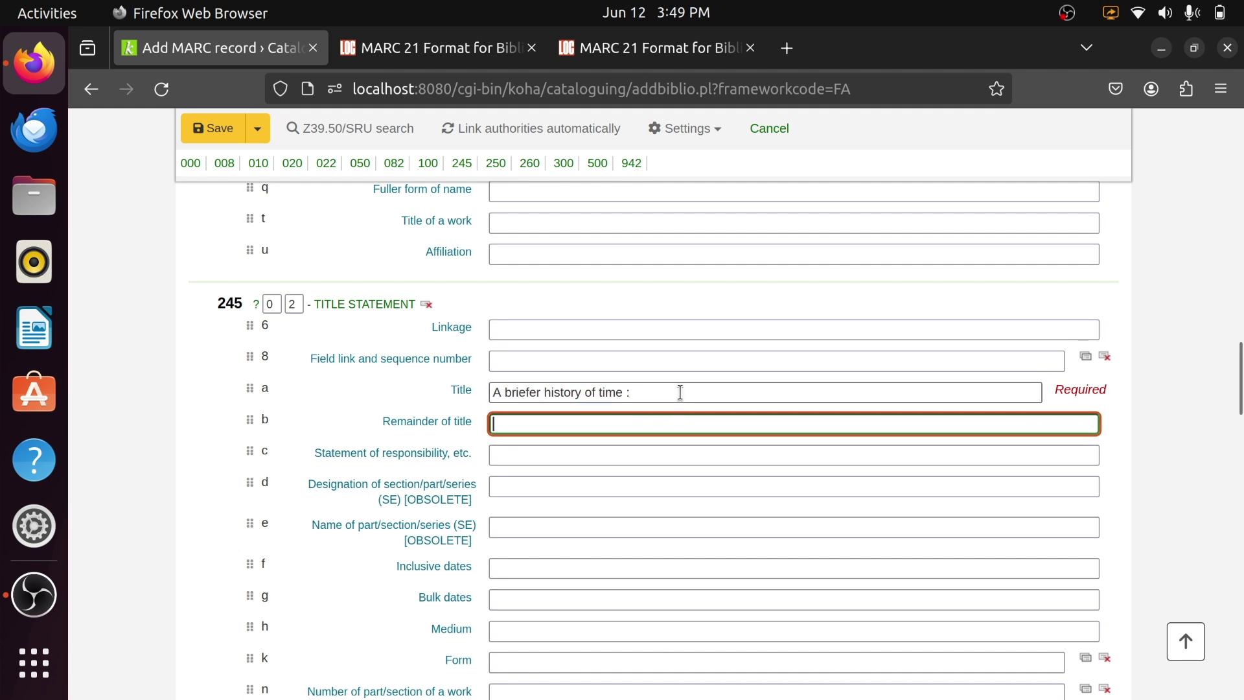
{"action": "left_click", "coordinate": [680, 392]}
{"action": "key", "text": "BackSpace"}
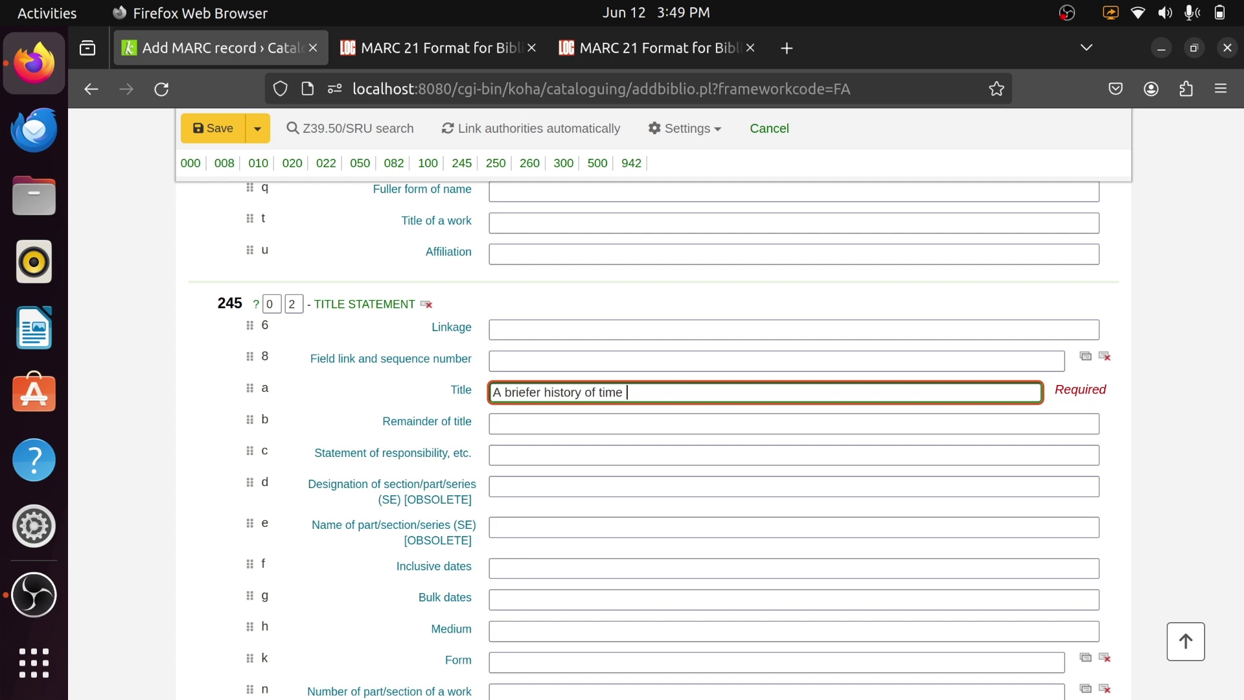
{"action": "type", "text": "/"}
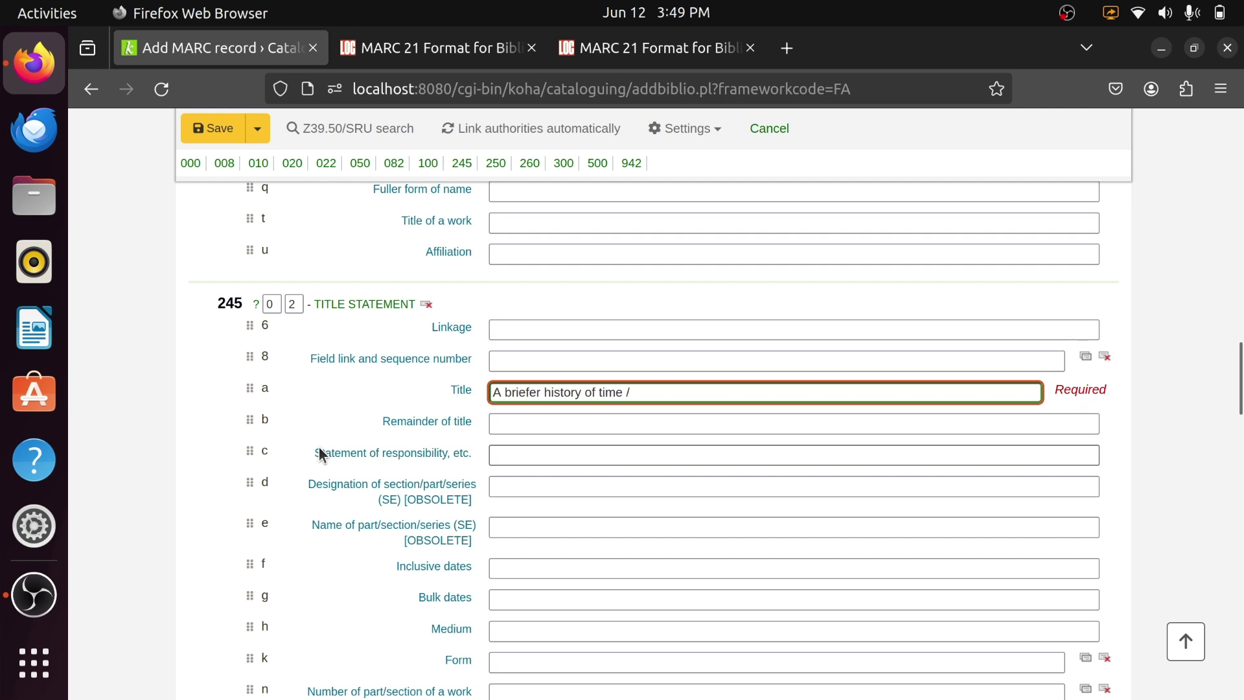
Enter "Stephen Hawking with Leonard Mlodinow." as the statement of responsibility in field 245.
{"action": "left_click", "coordinate": [561, 461]}
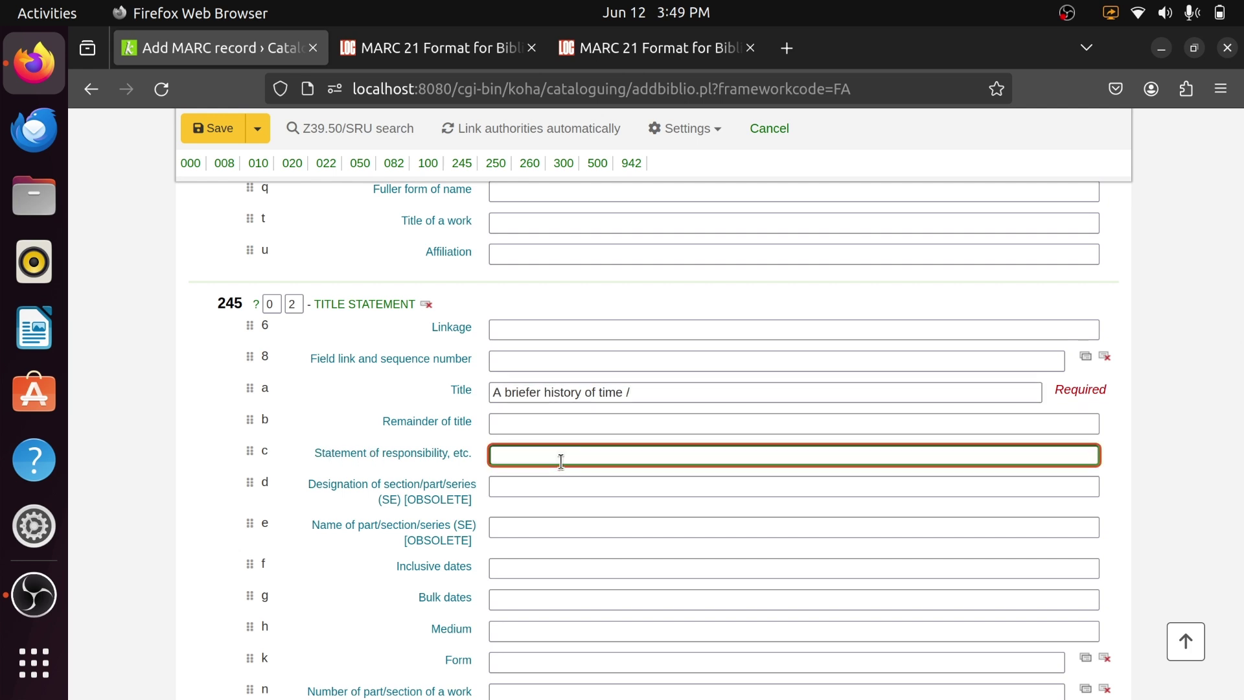
{"action": "type", "text": "Stephen Haw"}
{"action": "type", "text": "ing"}
{"action": "key", "text": "BackSpace"}
{"action": "key", "text": "BackSpace"}
{"action": "key", "text": "BackSpace"}
{"action": "type", "text": "king"}
{"action": "type", "text": ";"}
{"action": "type", "text": "w"}
{"action": "type", "text": "ith"}
{"action": "type", "text": " L"}
{"action": "type", "text": "eo"}
{"action": "type", "text": "nard "}
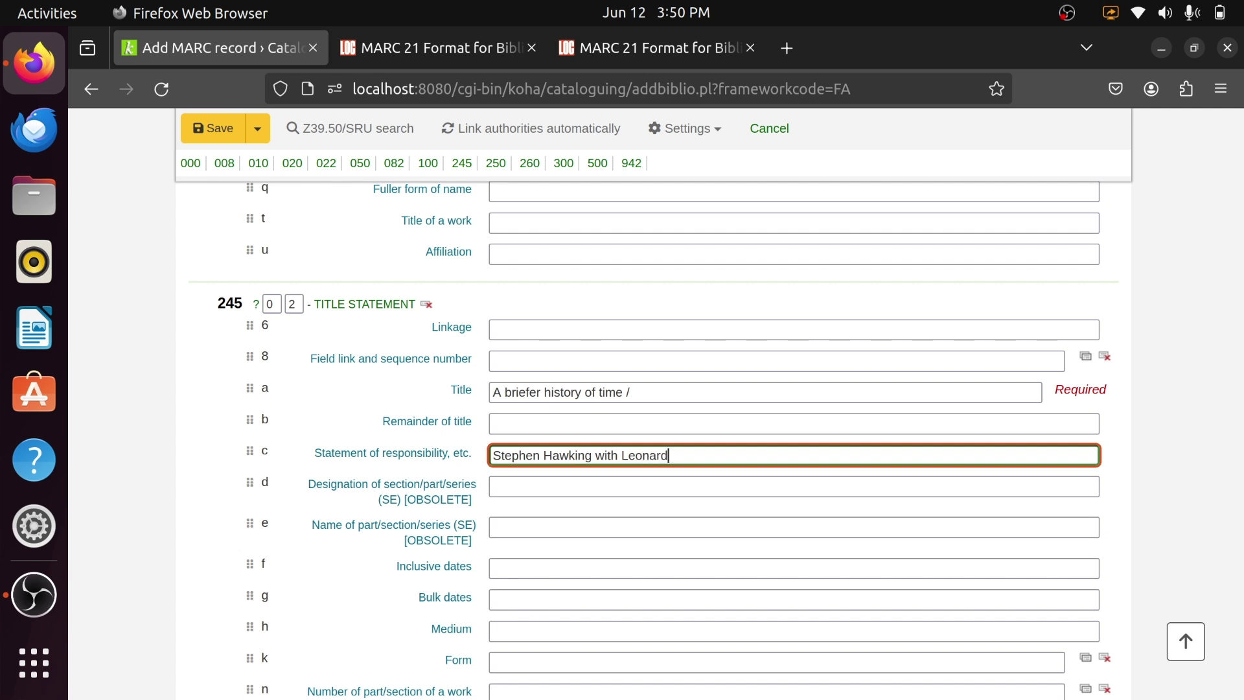
{"action": "type", "text": "Mlodinow ;"}
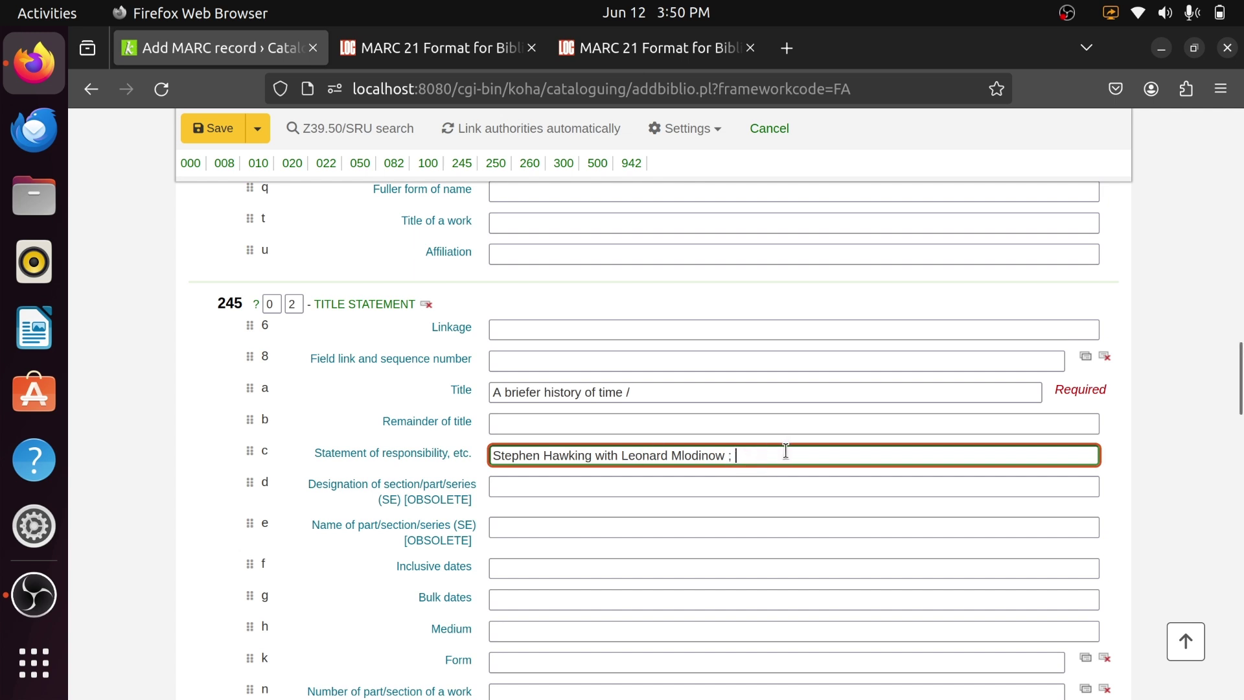
{"action": "key", "text": "BackSpace"}
{"action": "key", "text": "BackSpace"}
{"action": "type", "text": "."}
Leave the edition statement empty and enter "London :" as the place of publication in field 260.
{"action": "scroll", "coordinate": [727, 486], "scroll_direction": "down", "scroll_amount": 1}
{"action": "scroll", "coordinate": [573, 460], "scroll_direction": "down", "scroll_amount": 3}
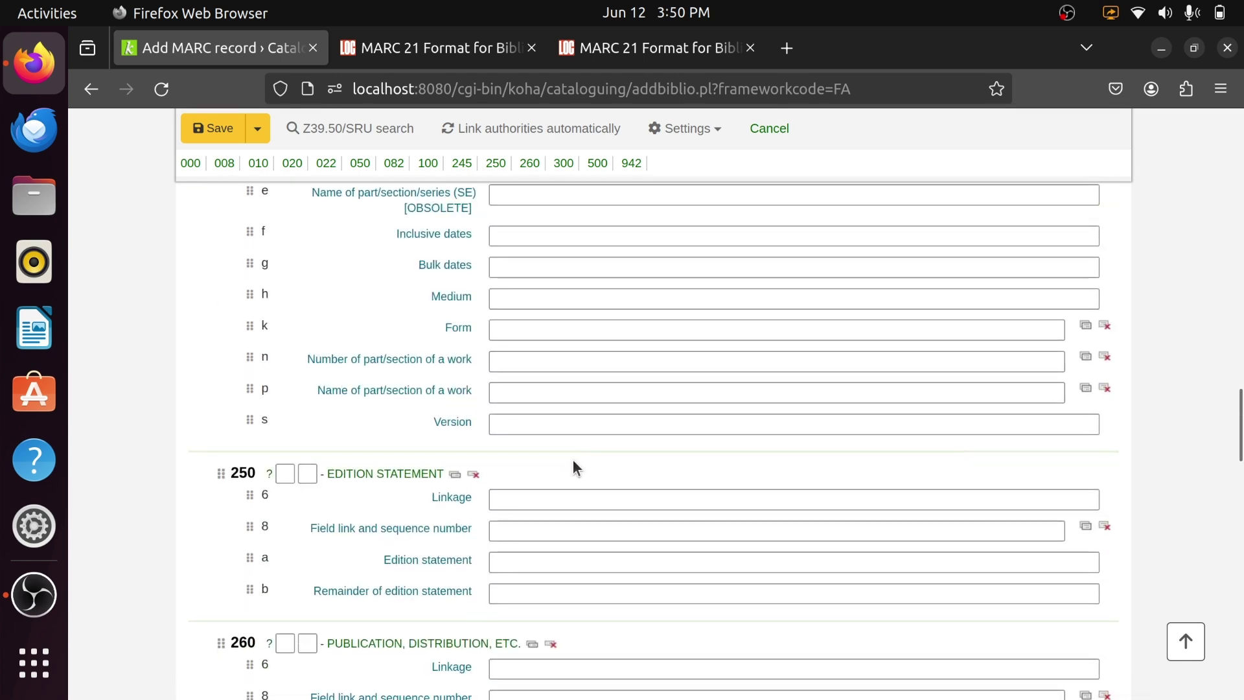
{"action": "scroll", "coordinate": [573, 460], "scroll_direction": "up", "scroll_amount": 3}
{"action": "scroll", "coordinate": [573, 459], "scroll_direction": "down", "scroll_amount": 7}
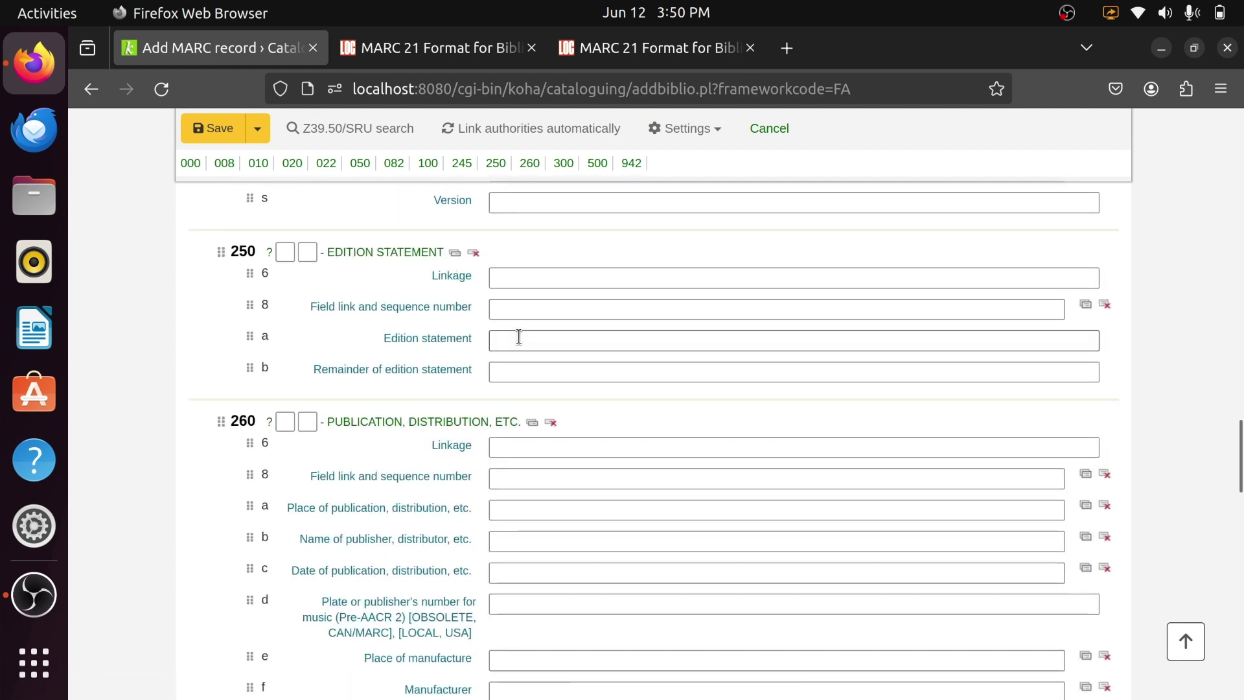
{"action": "left_click", "coordinate": [519, 337]}
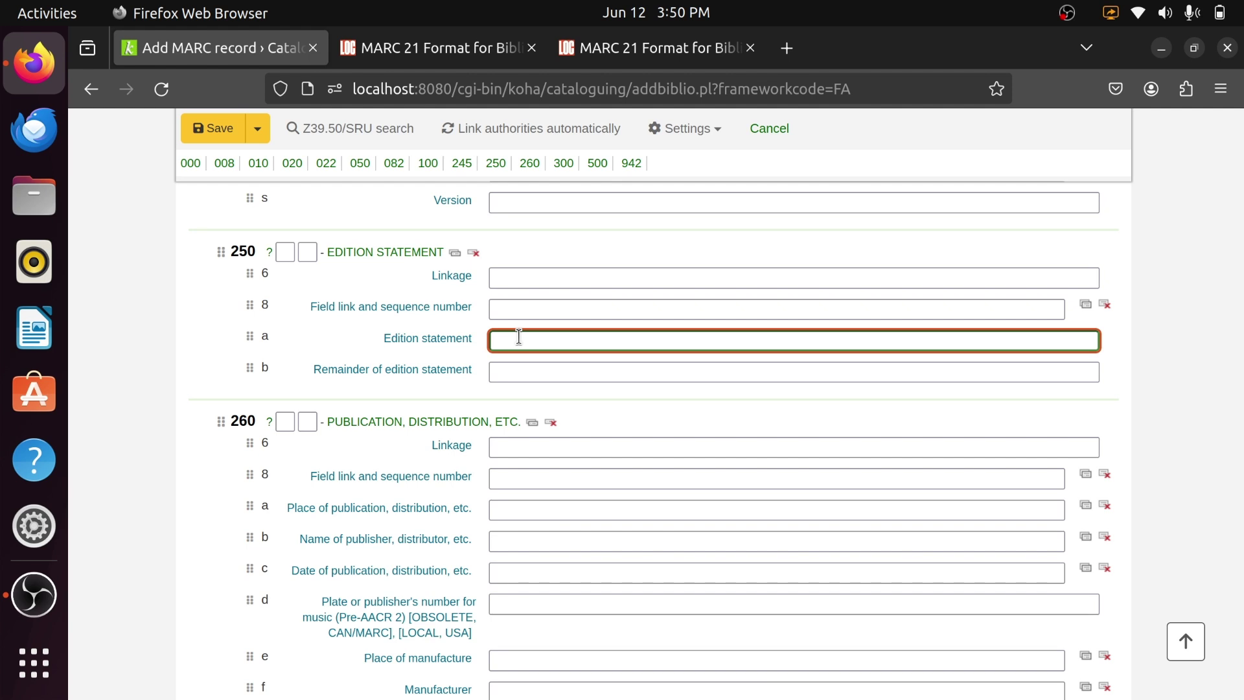
{"action": "scroll", "coordinate": [518, 336], "scroll_direction": "down", "scroll_amount": 3}
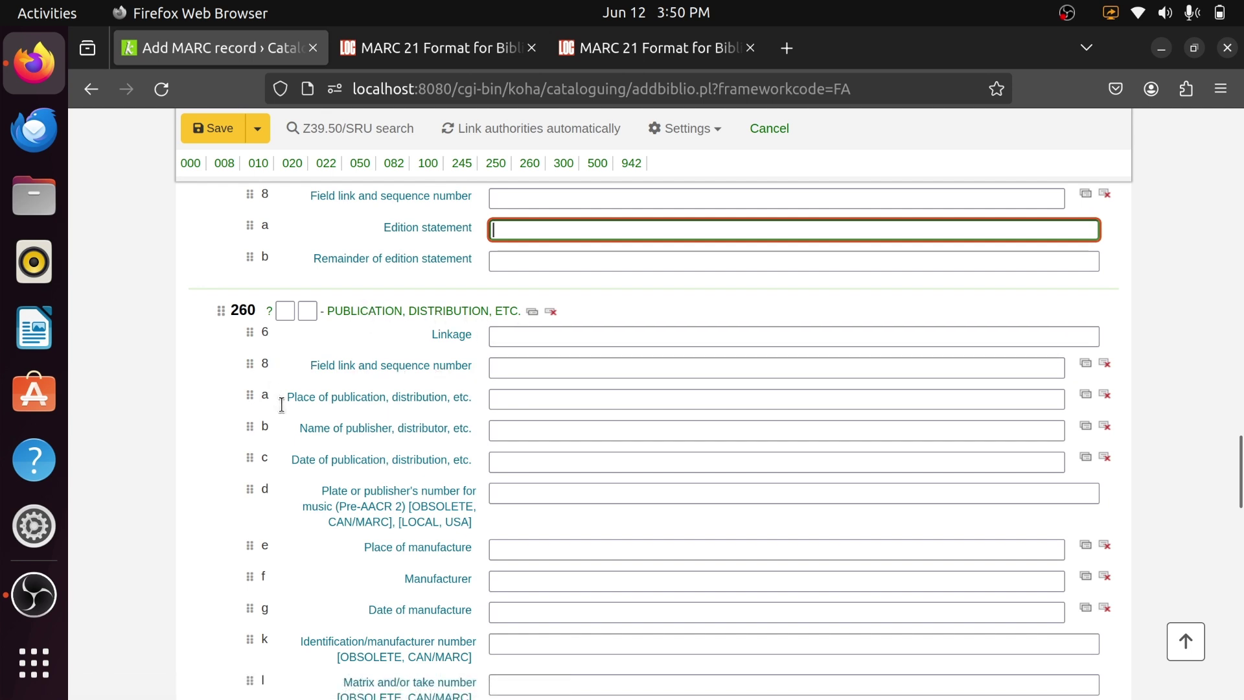
{"action": "left_click", "coordinate": [506, 402]}
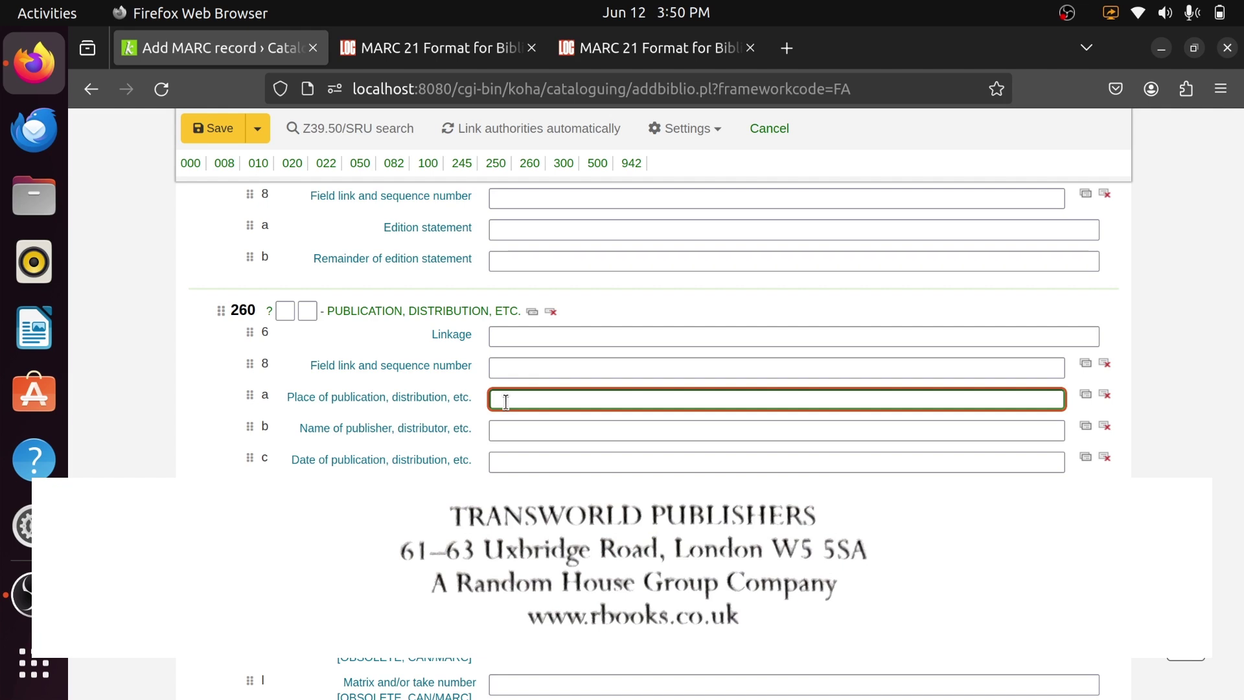
{"action": "type", "text": "London :"}
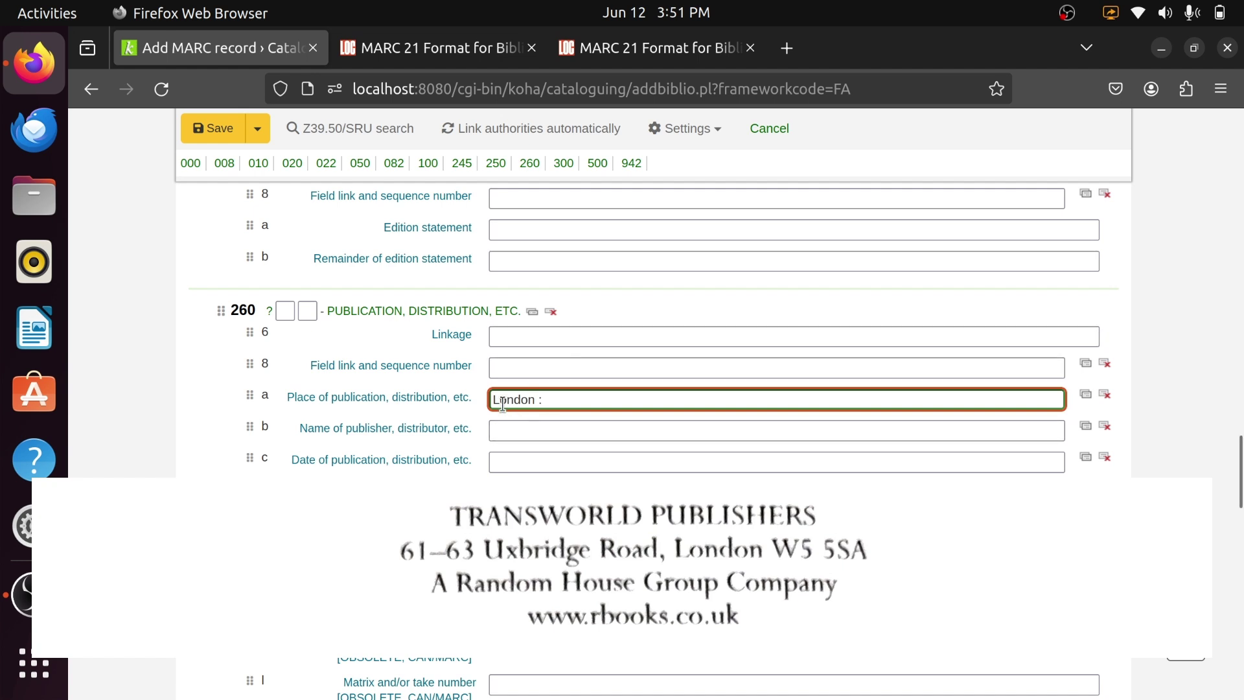
Open the MARC 21 documentation for field 260 and examine the place and publisher in its first subfield $a example.
{"action": "left_click", "coordinate": [270, 312]}
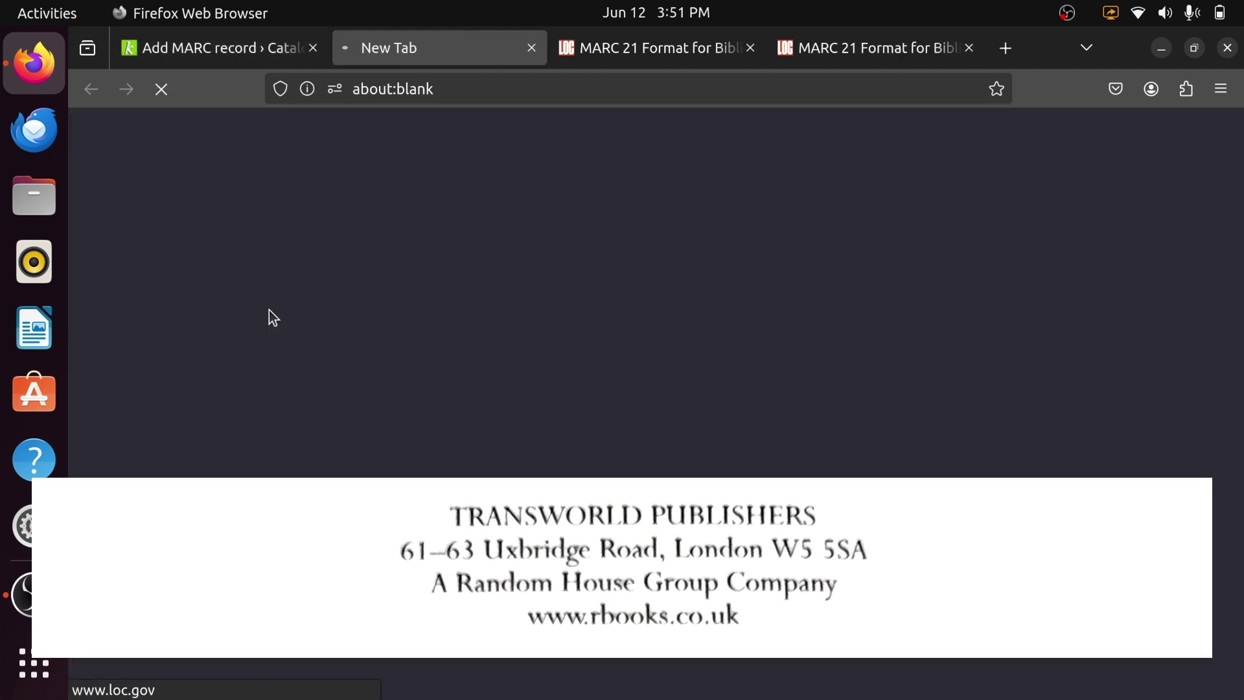
{"action": "scroll", "coordinate": [347, 389], "scroll_direction": "down", "scroll_amount": 5}
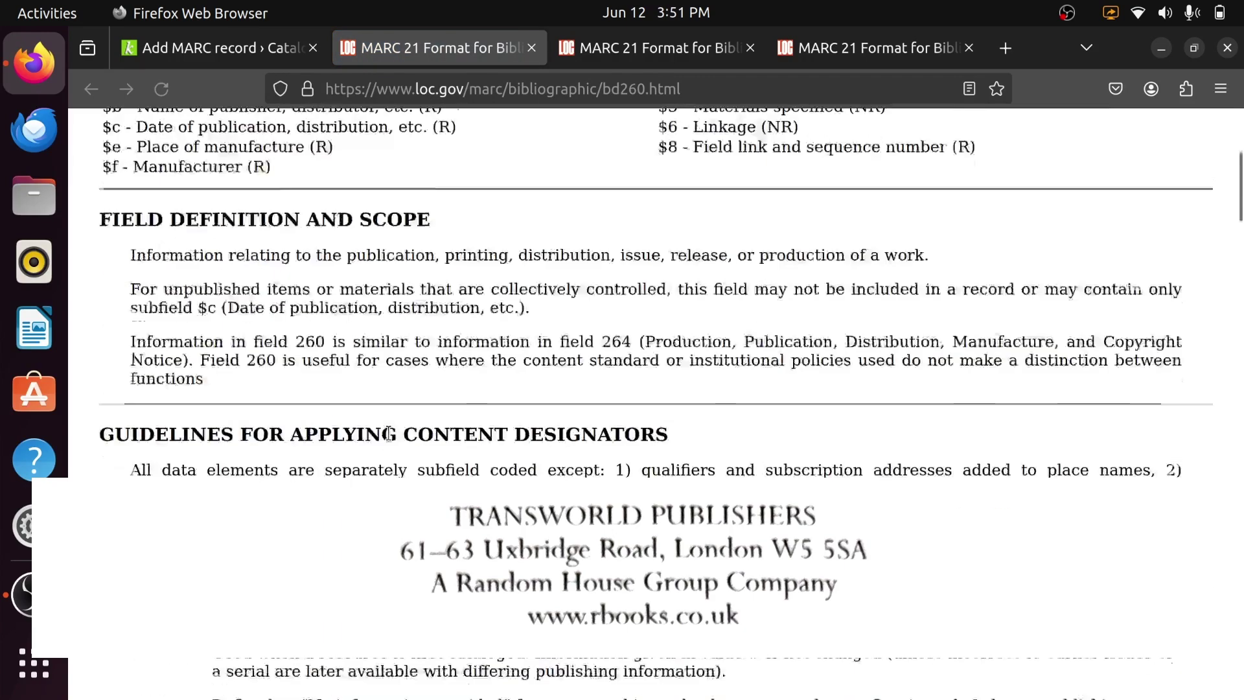
{"action": "scroll", "coordinate": [388, 434], "scroll_direction": "down", "scroll_amount": 8}
{"action": "scroll", "coordinate": [389, 438], "scroll_direction": "down", "scroll_amount": 6}
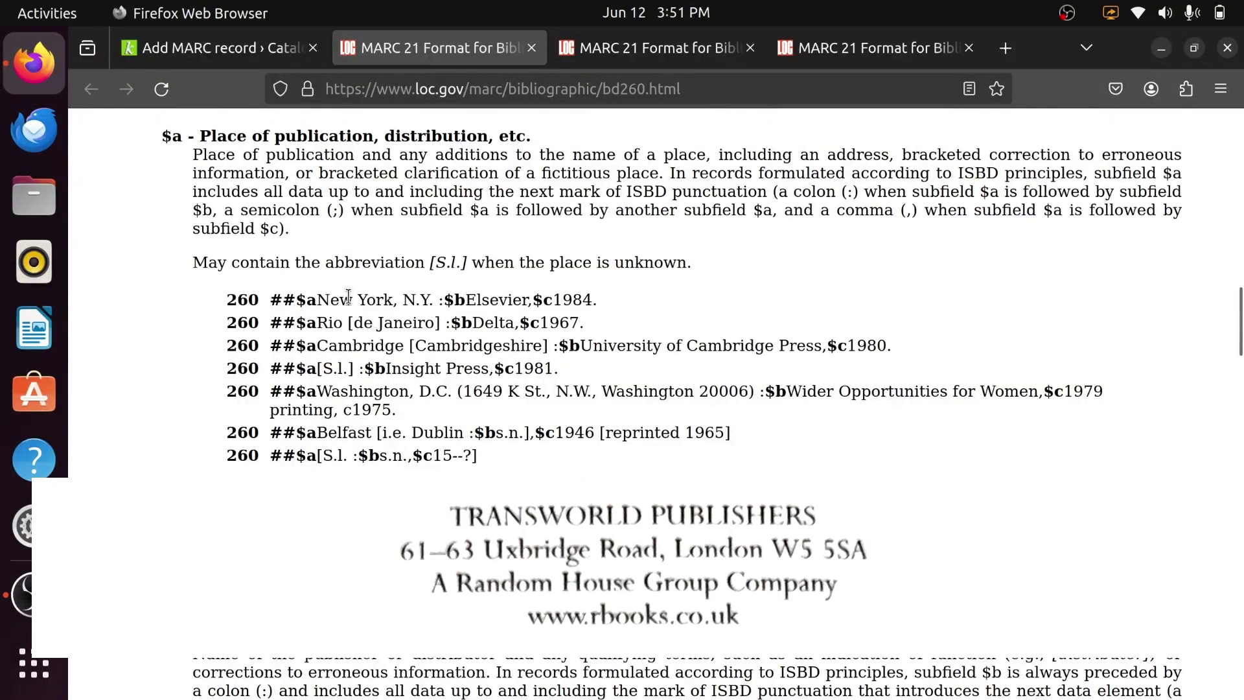
{"action": "left_click_drag", "start_coordinate": [318, 303], "coordinate": [438, 302]}
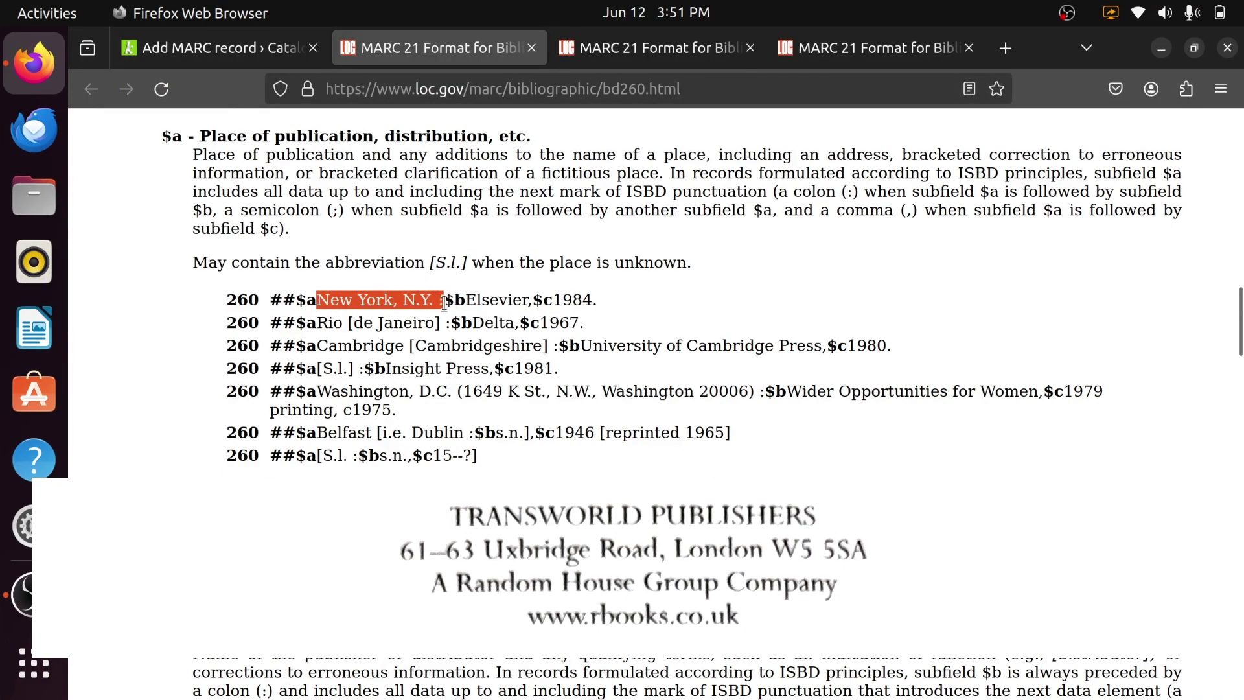
{"action": "double_click", "coordinate": [499, 298]}
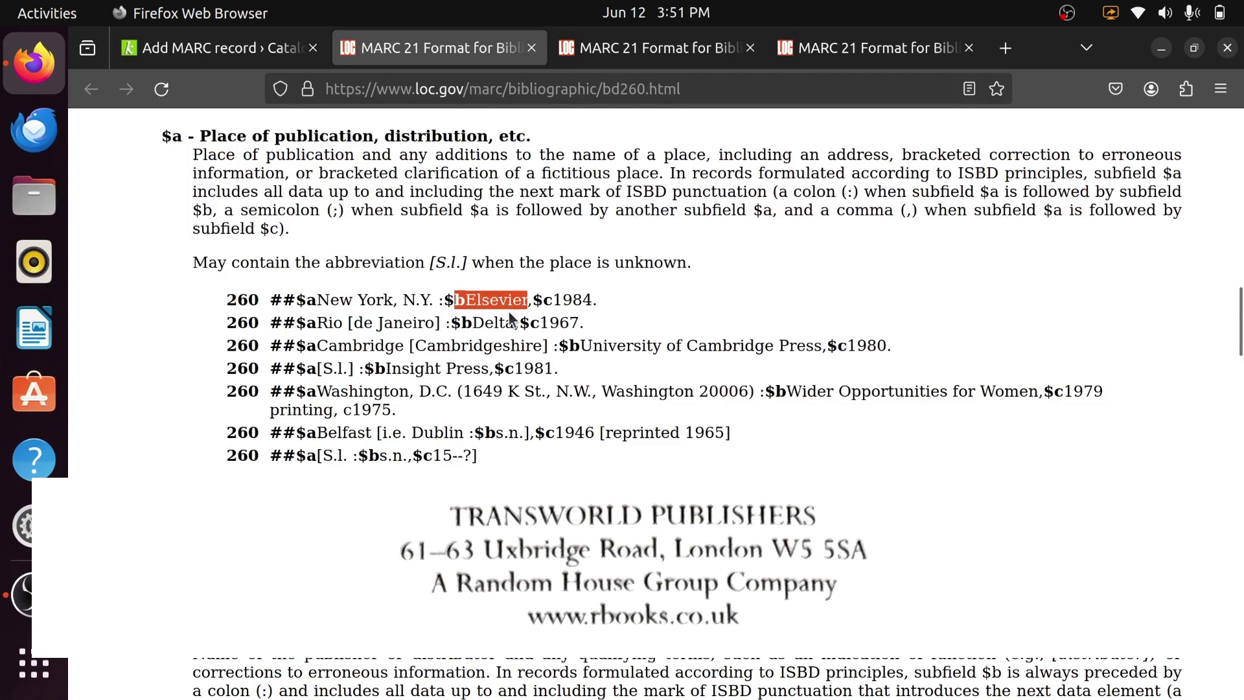
Return to the Koha record and enter "Transworld Publishers," as the name of publisher in field 260.
{"action": "left_click", "coordinate": [570, 301]}
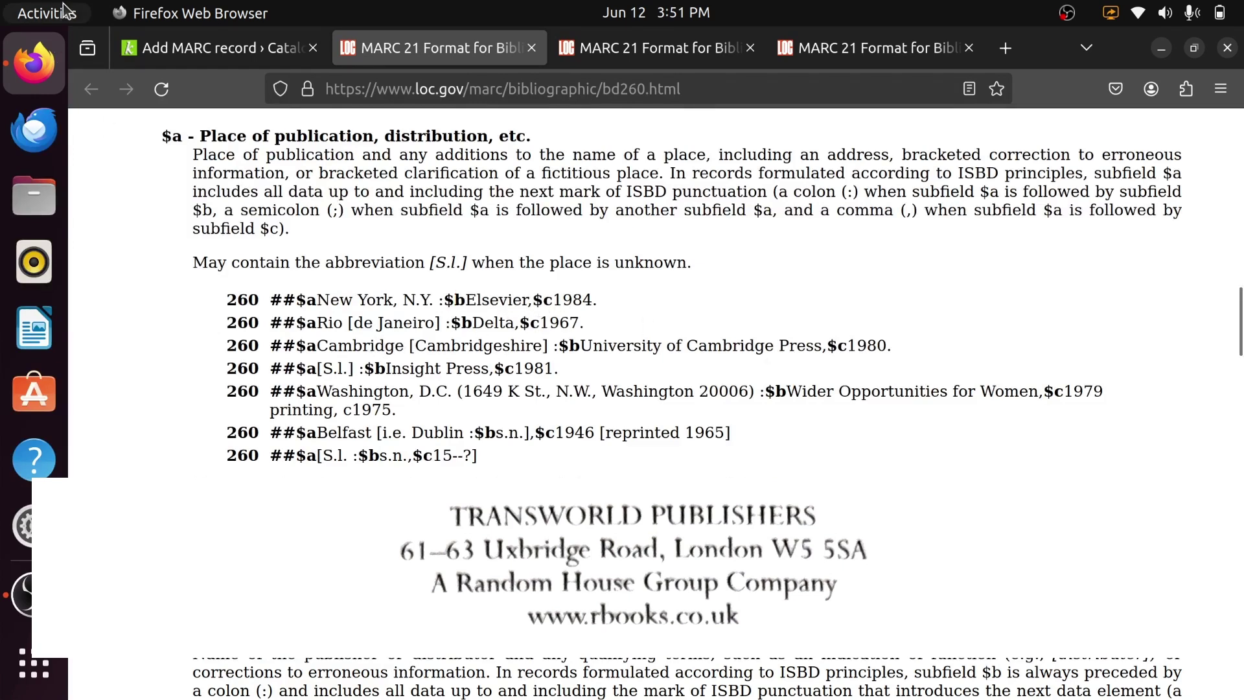
{"action": "left_click", "coordinate": [216, 57]}
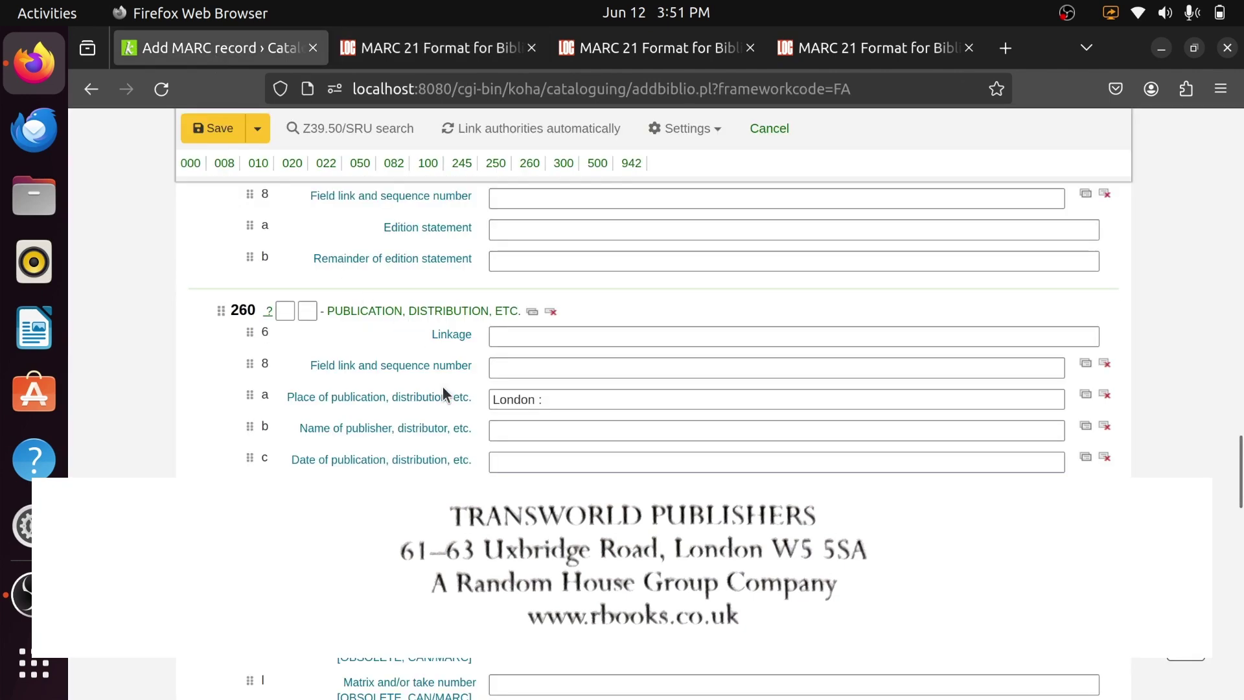
{"action": "left_click", "coordinate": [543, 400]}
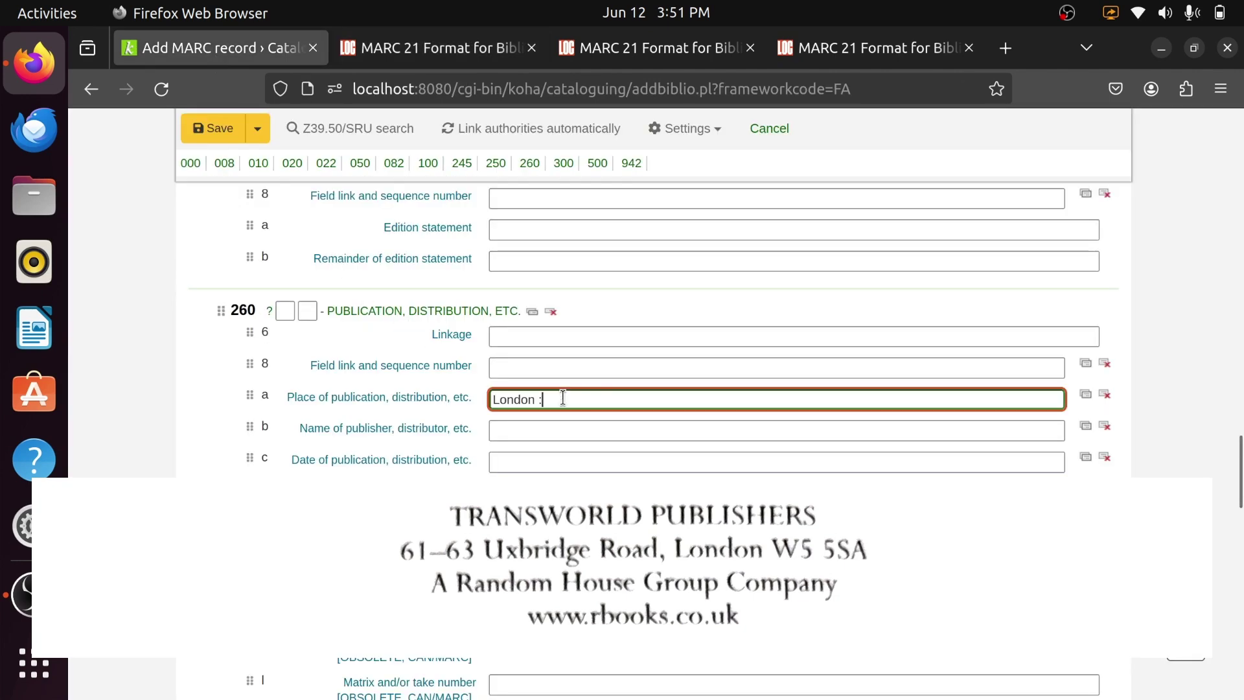
{"action": "left_click", "coordinate": [543, 426]}
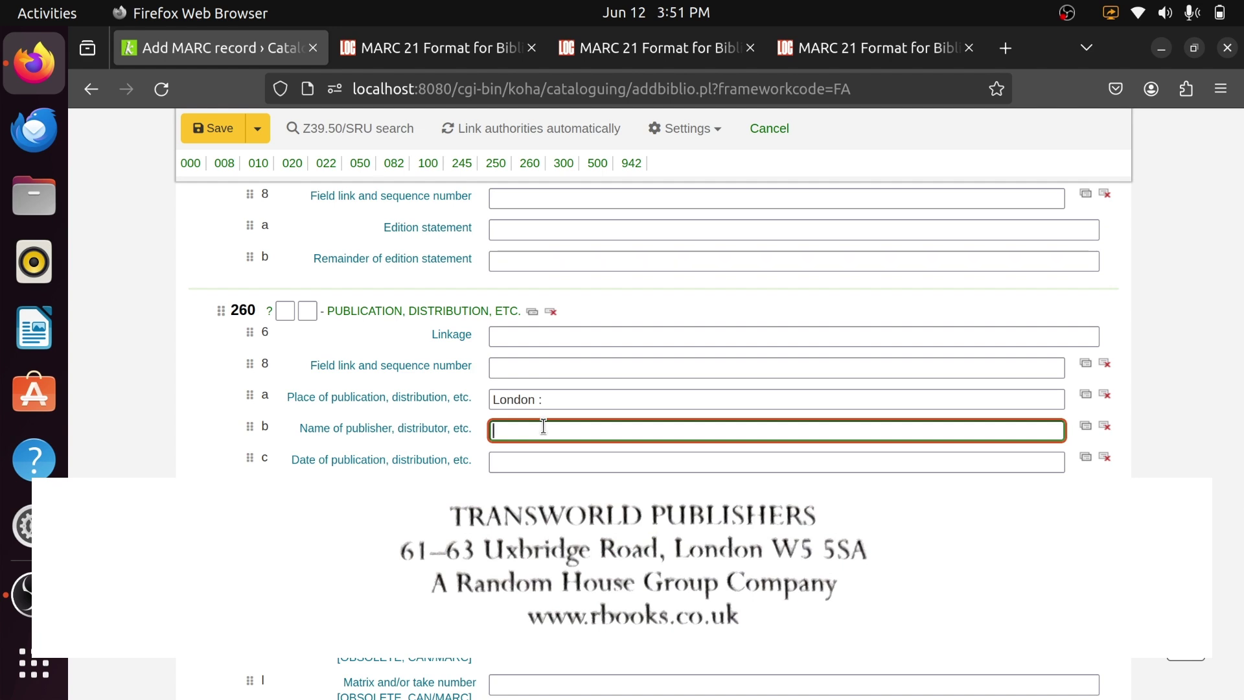
{"action": "type", "text": "Transworld Publishers,"}
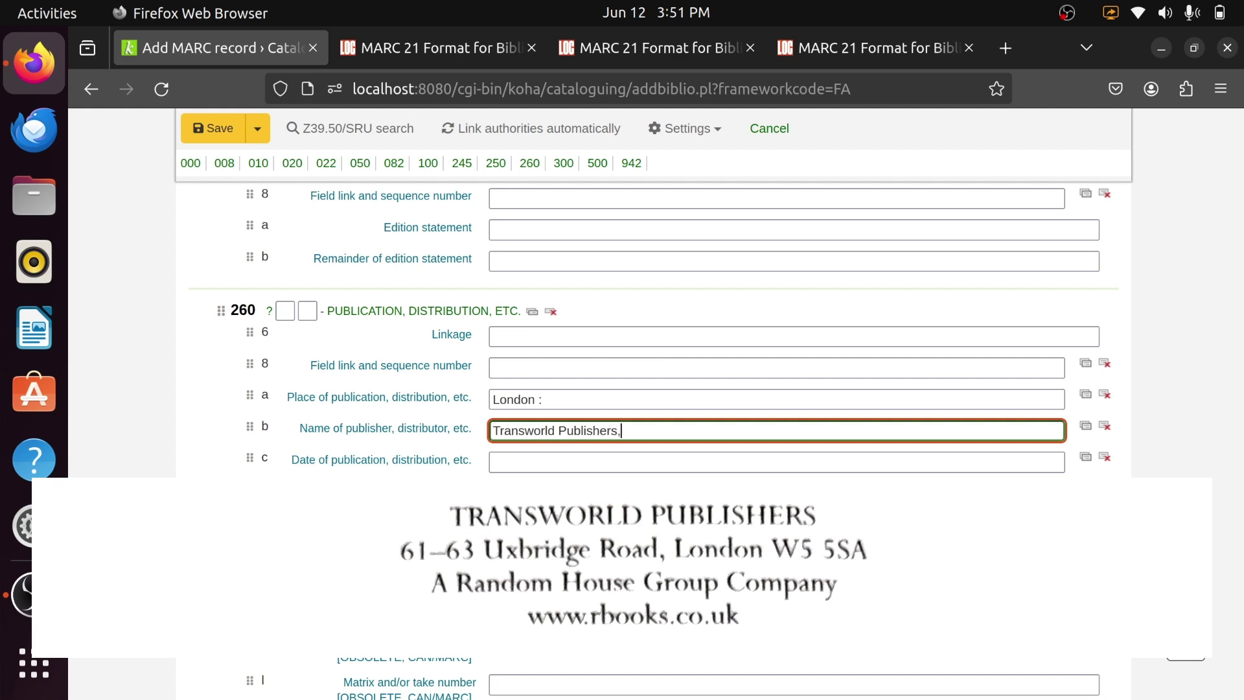
Enter "2008." as the date of publication in field 260 and leave the manufacture subfields empty.
{"action": "left_click", "coordinate": [590, 460]}
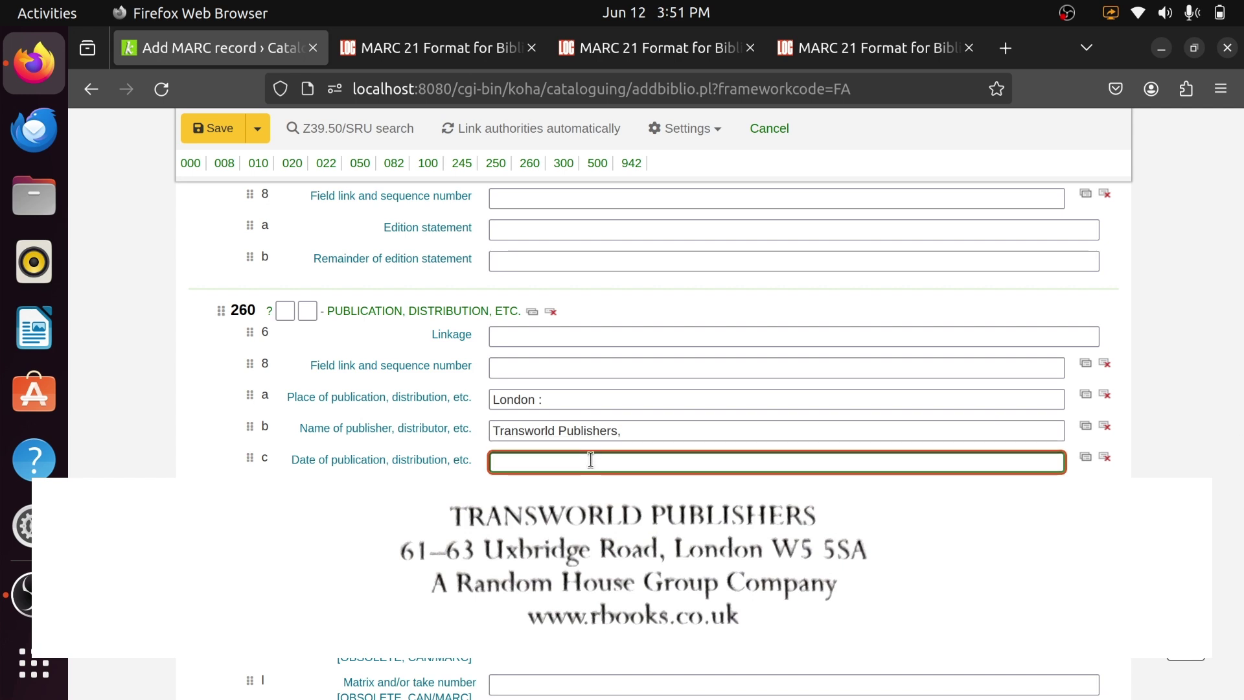
{"action": "type", "text": "2008."}
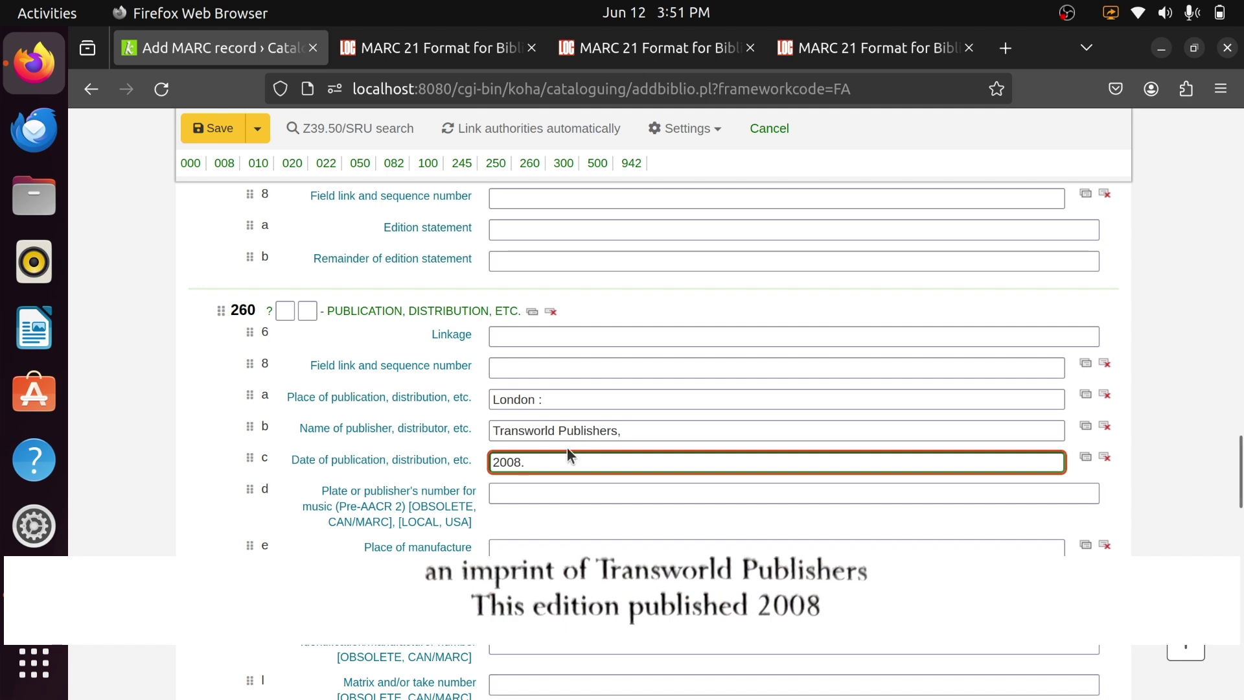
{"action": "scroll", "coordinate": [556, 493], "scroll_direction": "down", "scroll_amount": 3}
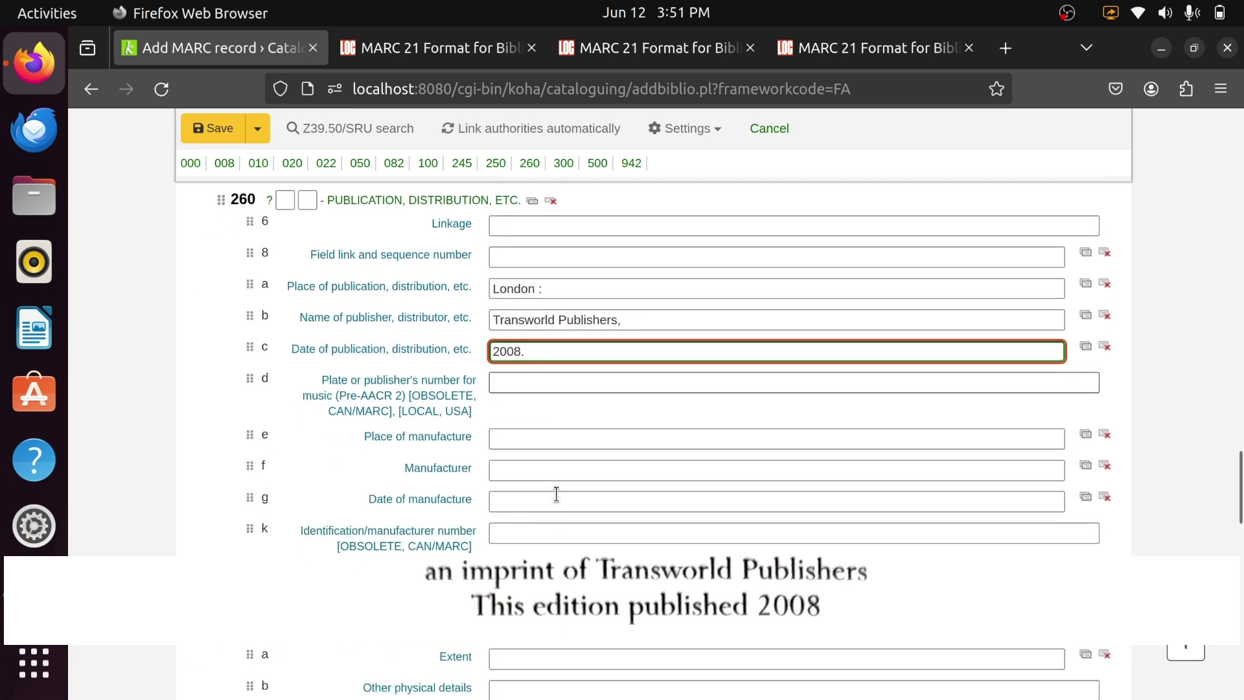
{"action": "left_click", "coordinate": [501, 439]}
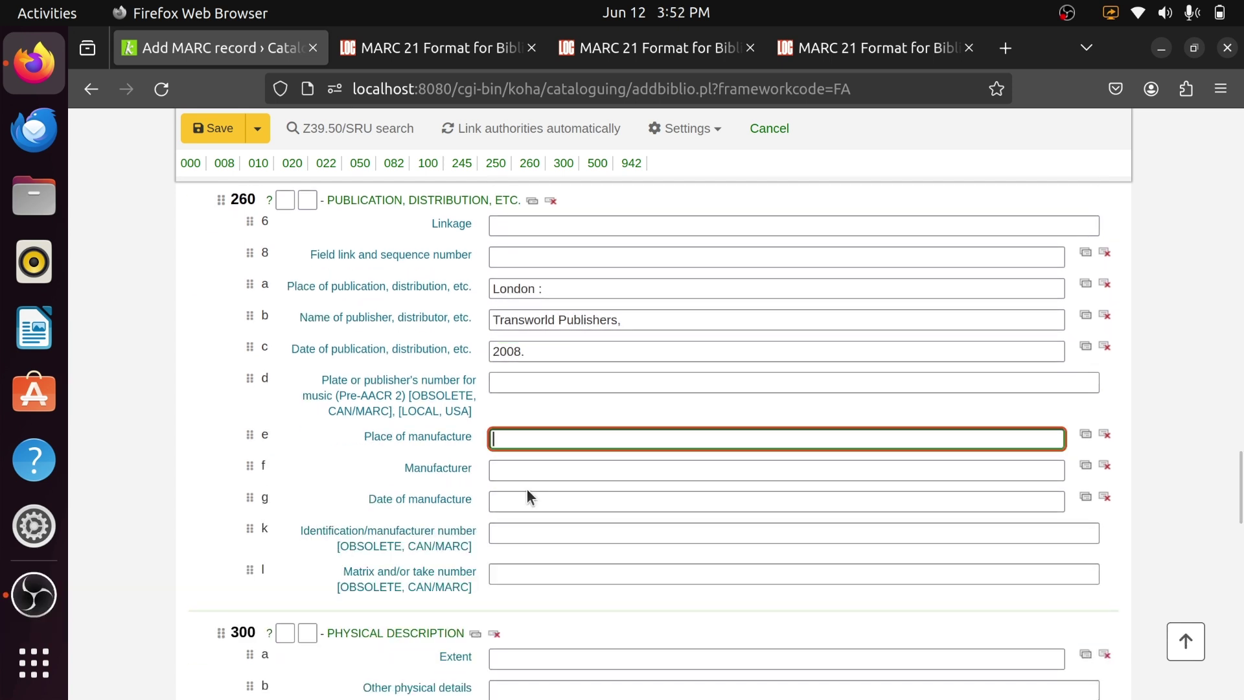
{"action": "scroll", "coordinate": [550, 470], "scroll_direction": "up", "scroll_amount": 3}
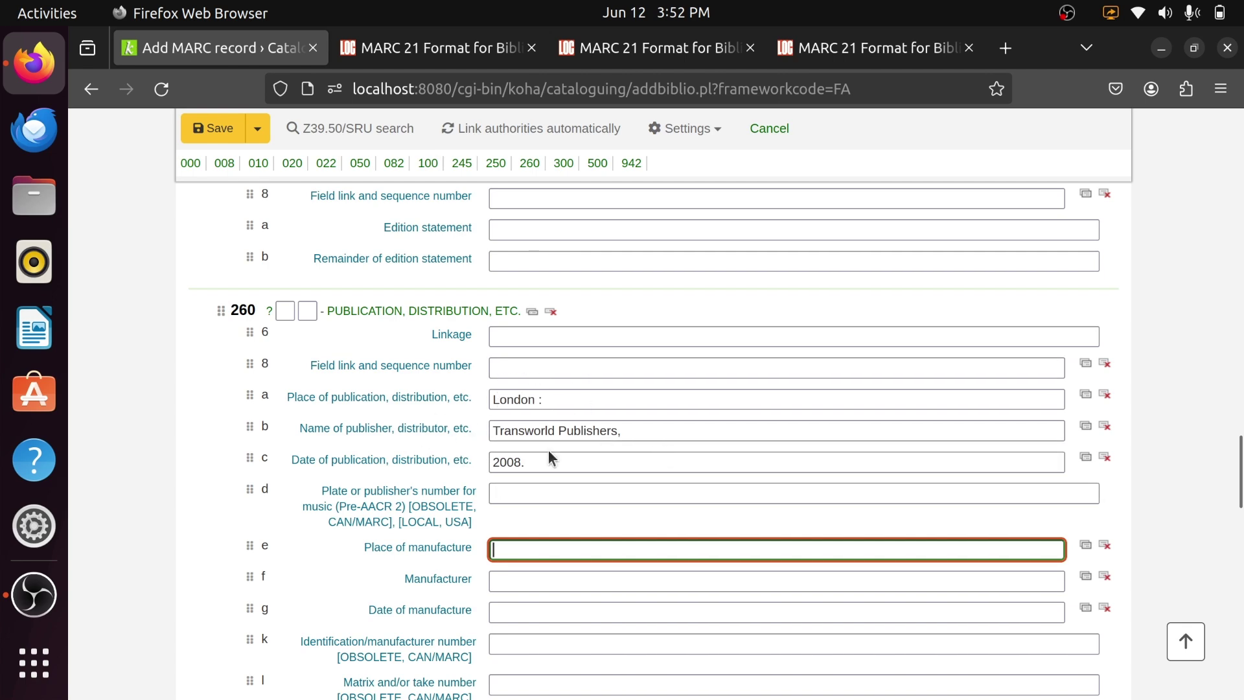
Enter "xi, 162 p." as the extent in field 300, Physical Description.
{"action": "scroll", "coordinate": [478, 465], "scroll_direction": "down", "scroll_amount": 3}
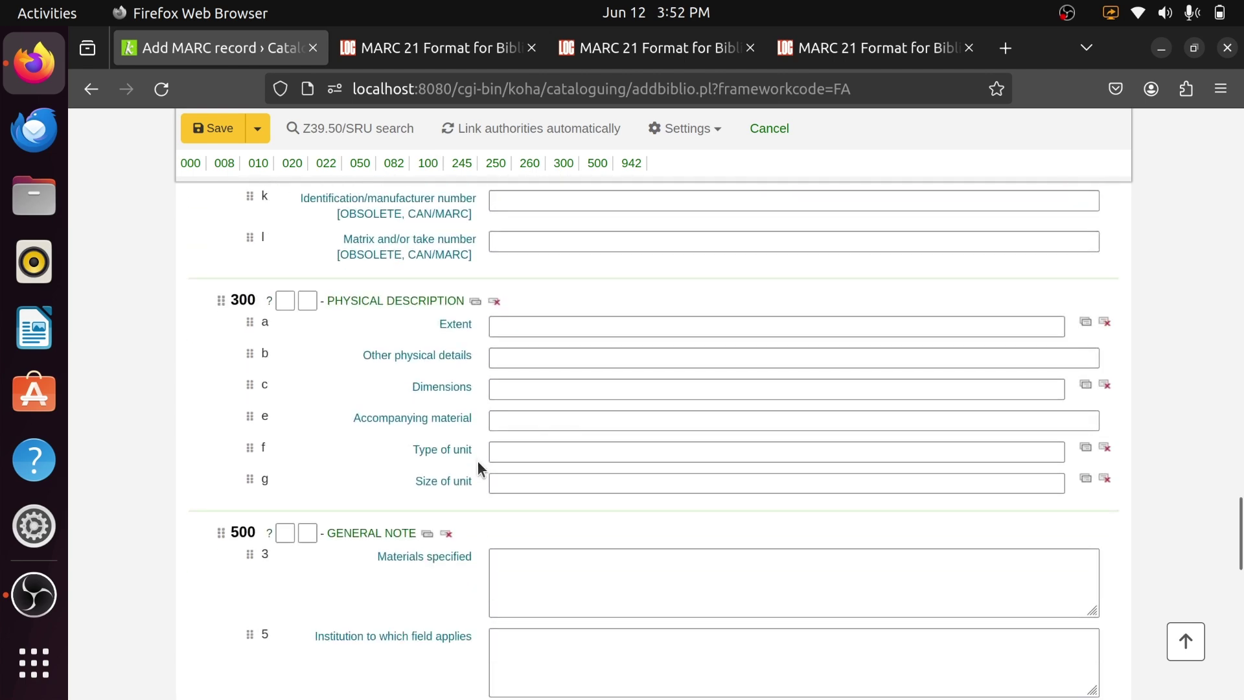
{"action": "left_click", "coordinate": [516, 326]}
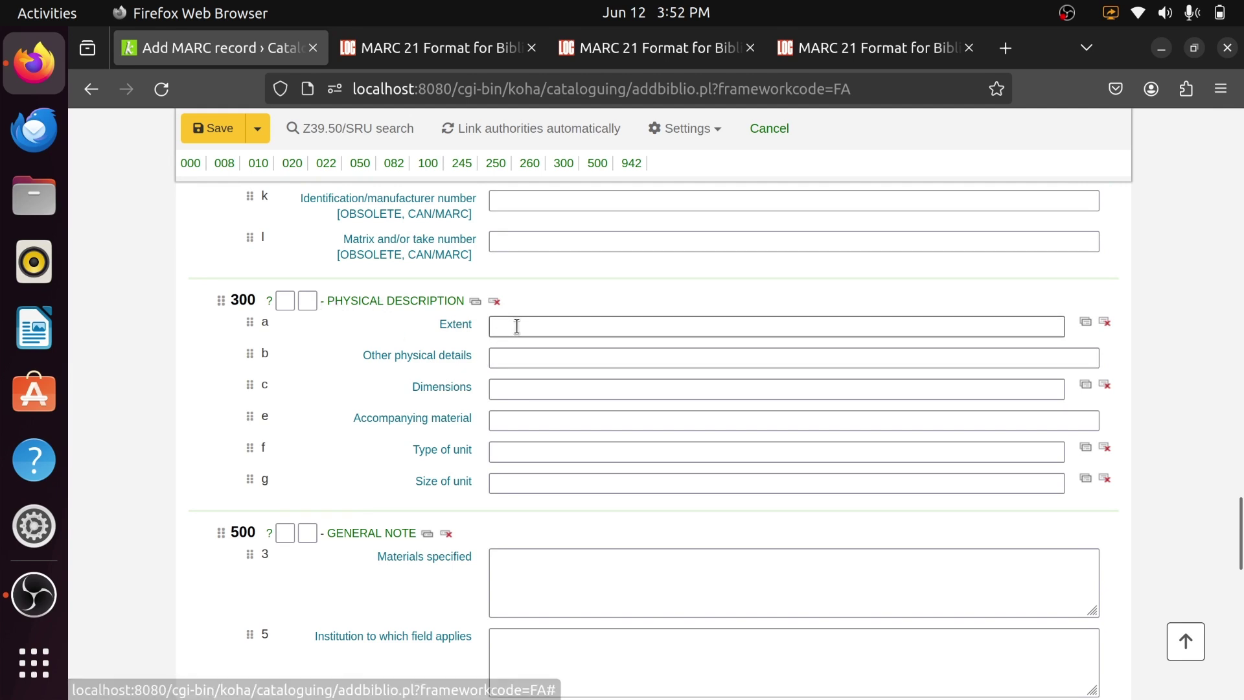
{"action": "left_click", "coordinate": [516, 326]}
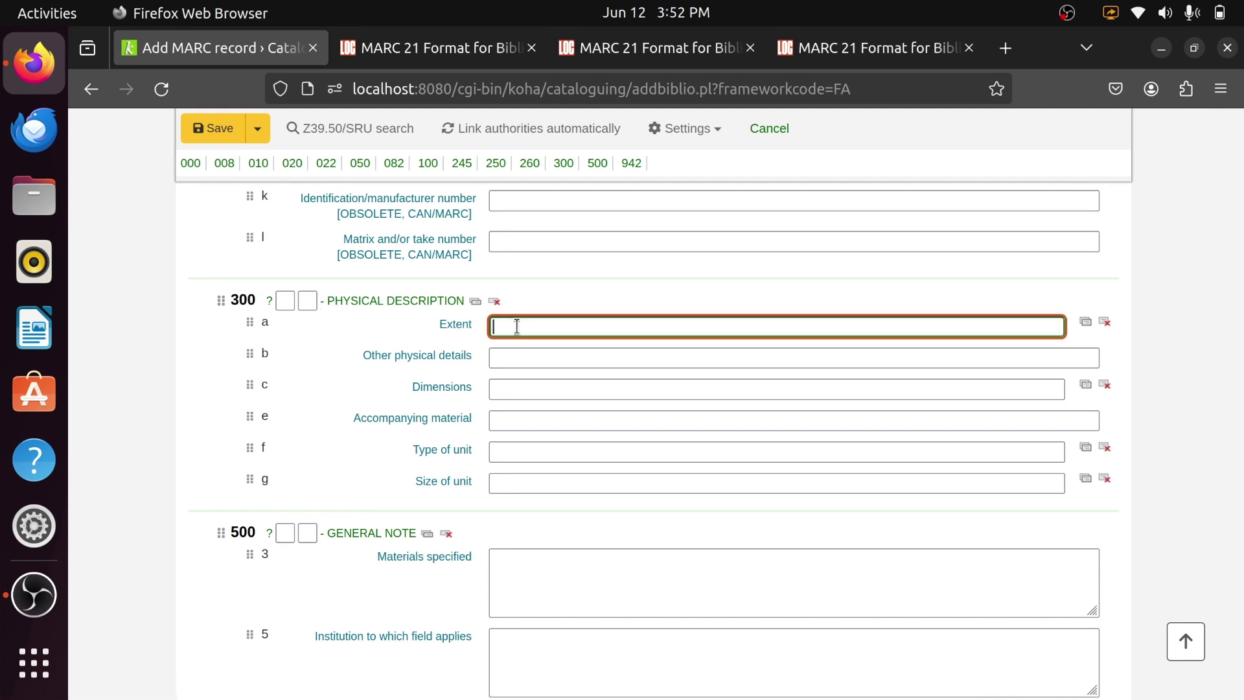
{"action": "type", "text": "xi,"}
{"action": "type", "text": "162 p."}
Open the MARC 21 documentation for field 300 and close the older documentation pages.
{"action": "left_click", "coordinate": [269, 302]}
{"action": "left_click", "coordinate": [645, 47]}
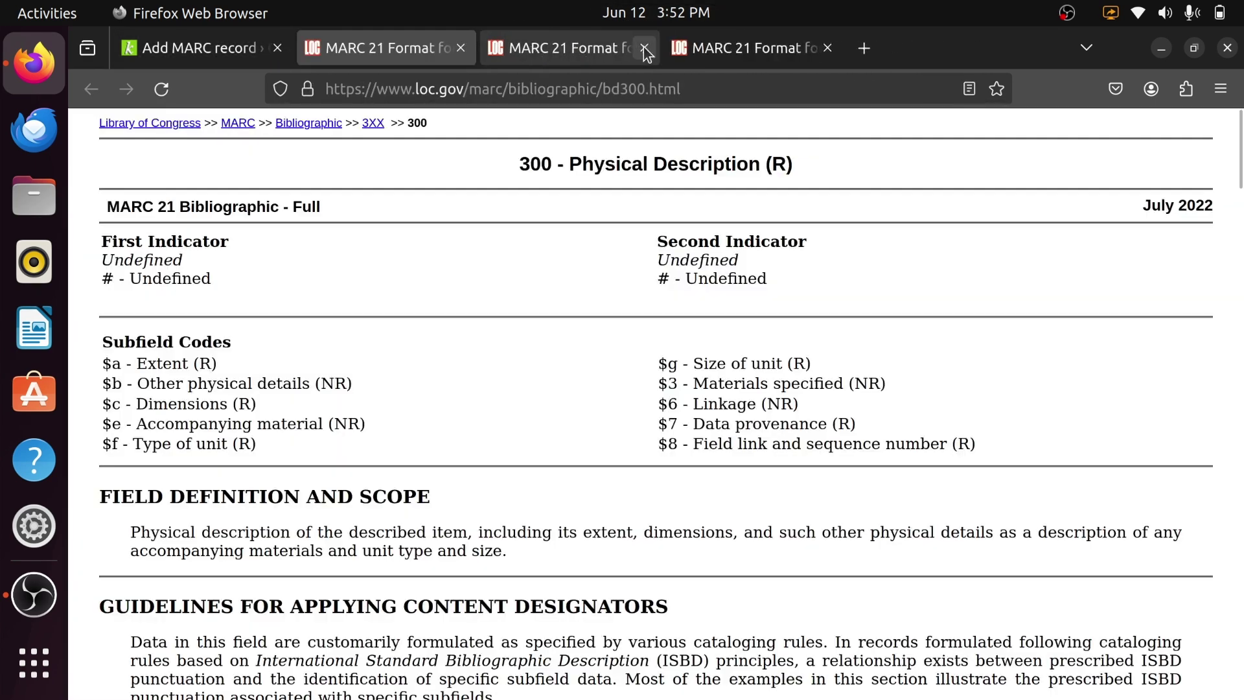
{"action": "left_click", "coordinate": [644, 47]}
{"action": "left_click", "coordinate": [645, 48]}
Examine the subfield $a examples for field 300, including the illustrations and dimensions parts and the ISBD punctuation between subfields.
{"action": "scroll", "coordinate": [430, 453], "scroll_direction": "down", "scroll_amount": 10}
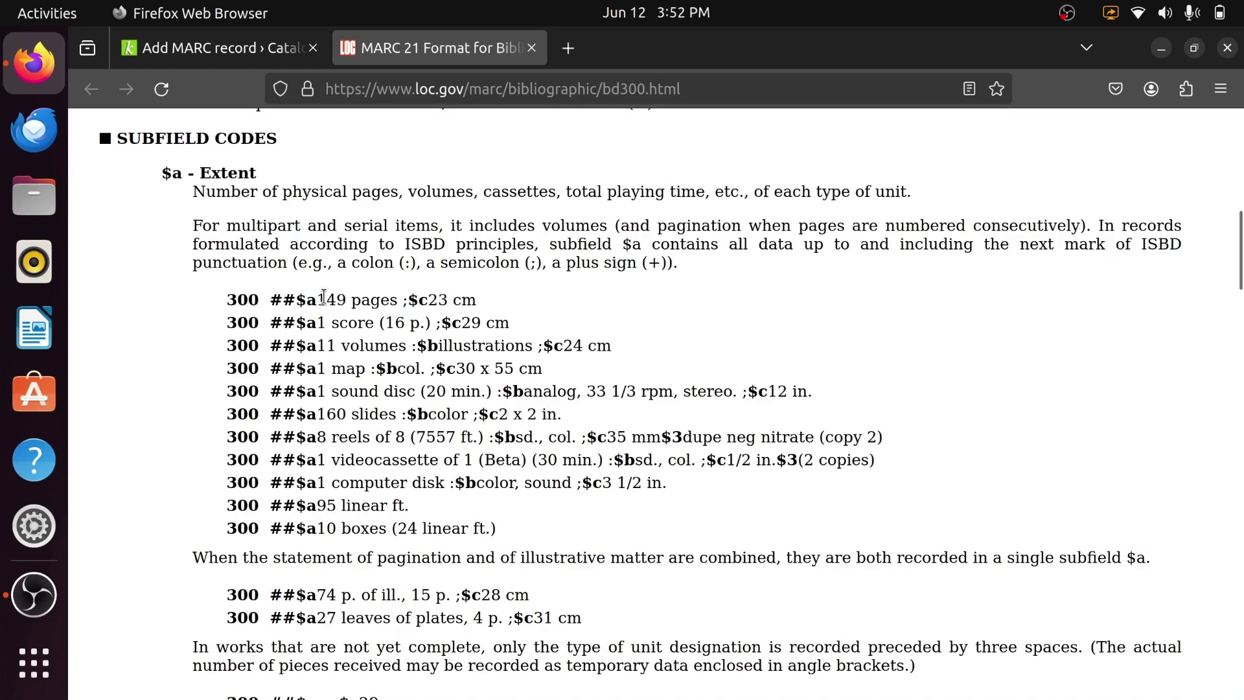
{"action": "double_click", "coordinate": [482, 344]}
{"action": "left_click", "coordinate": [437, 345]}
{"action": "left_click_drag", "start_coordinate": [436, 345], "coordinate": [416, 345]}
{"action": "left_click", "coordinate": [415, 344]}
{"action": "left_click_drag", "start_coordinate": [428, 302], "coordinate": [476, 301]}
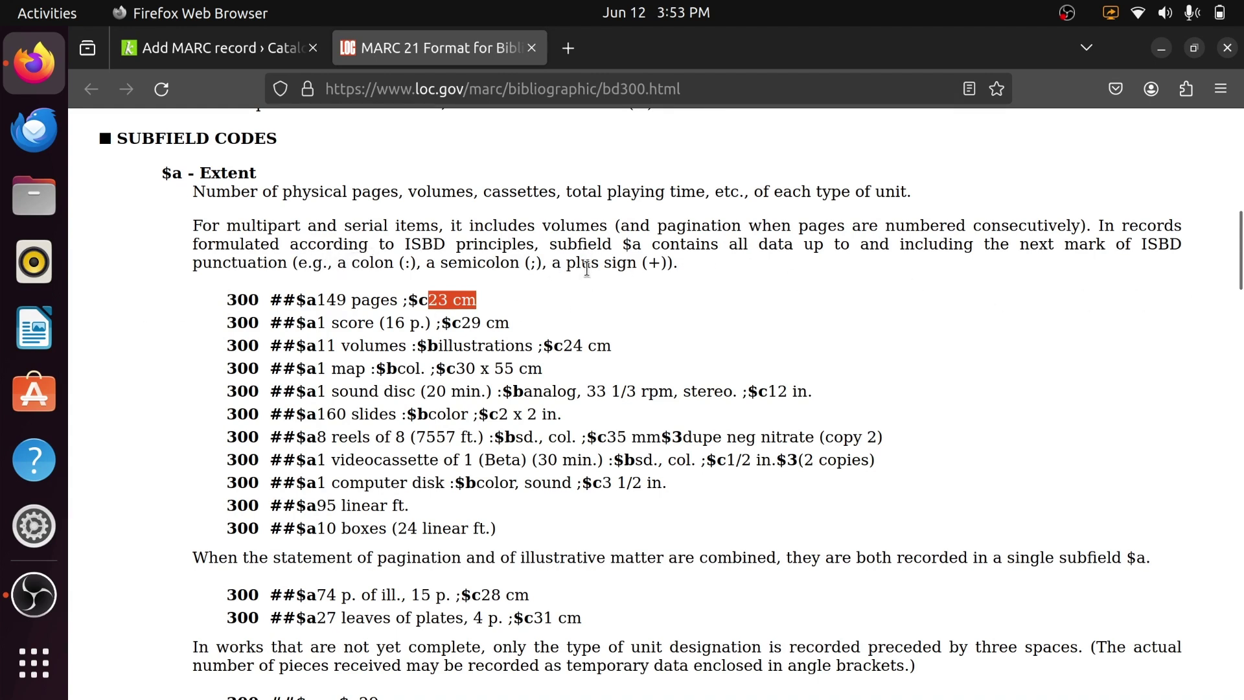
{"action": "left_click", "coordinate": [688, 273]}
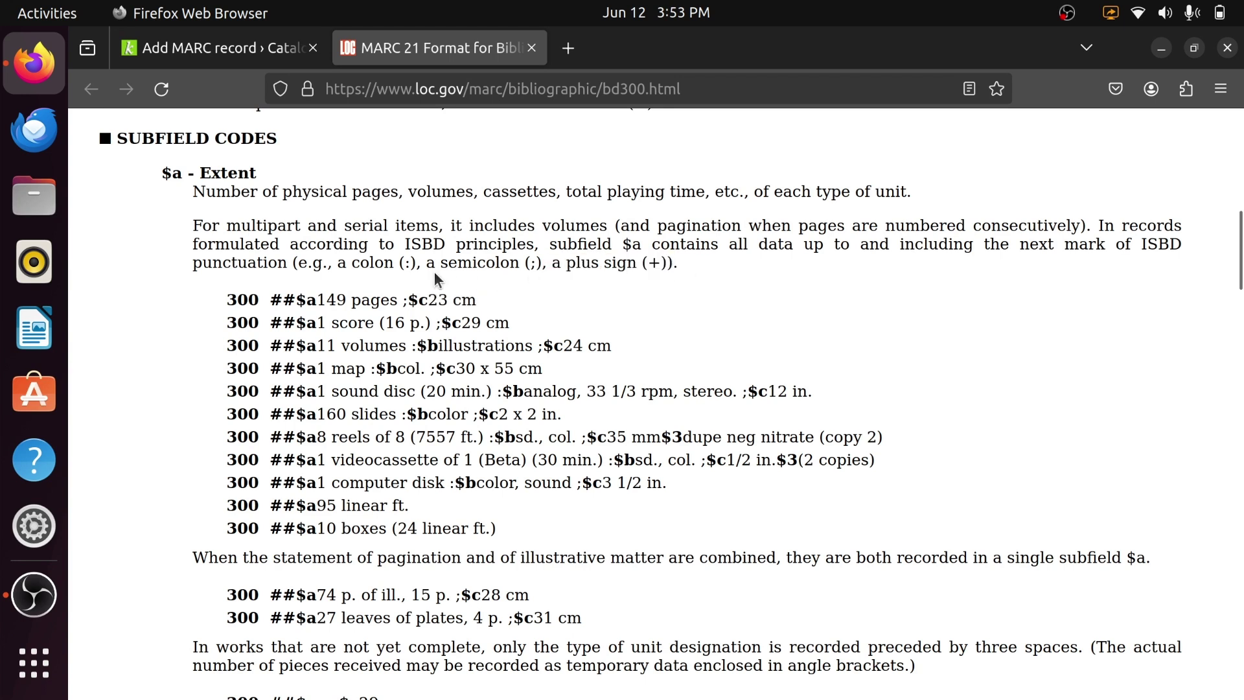
{"action": "left_click_drag", "start_coordinate": [436, 279], "coordinate": [336, 265]}
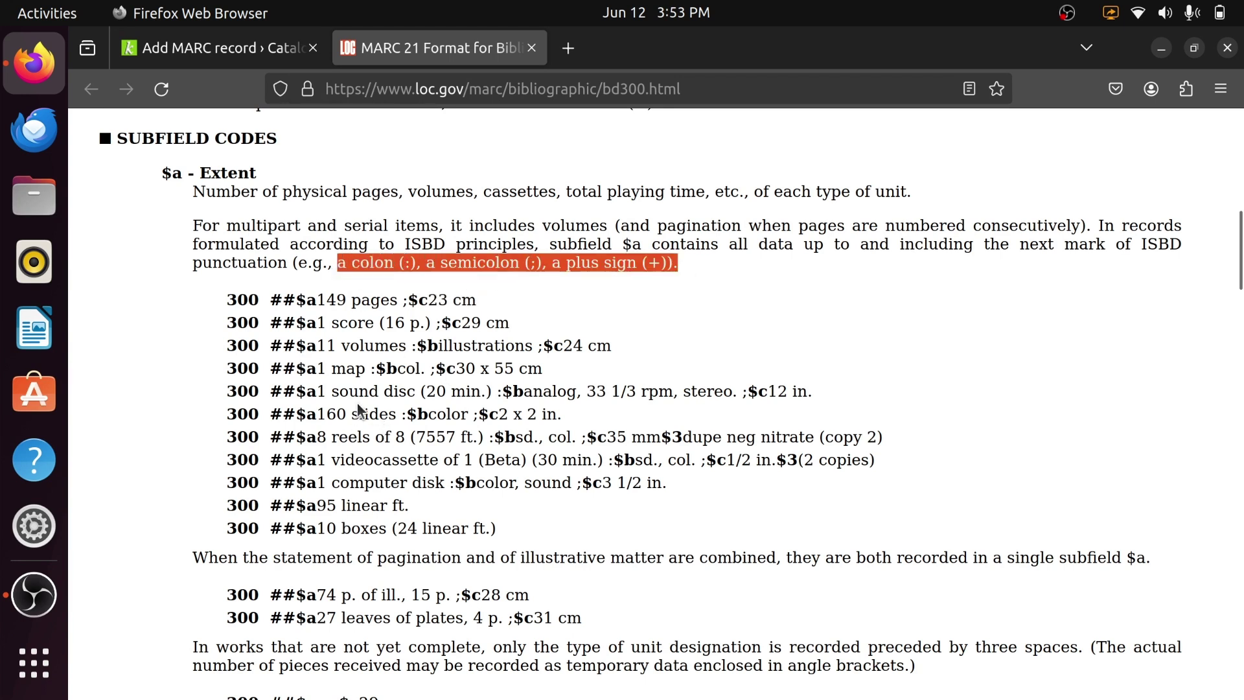
Return to the Koha record and end the extent in field 300 with a space and a colon.
{"action": "left_click", "coordinate": [208, 49]}
{"action": "left_click", "coordinate": [575, 329]}
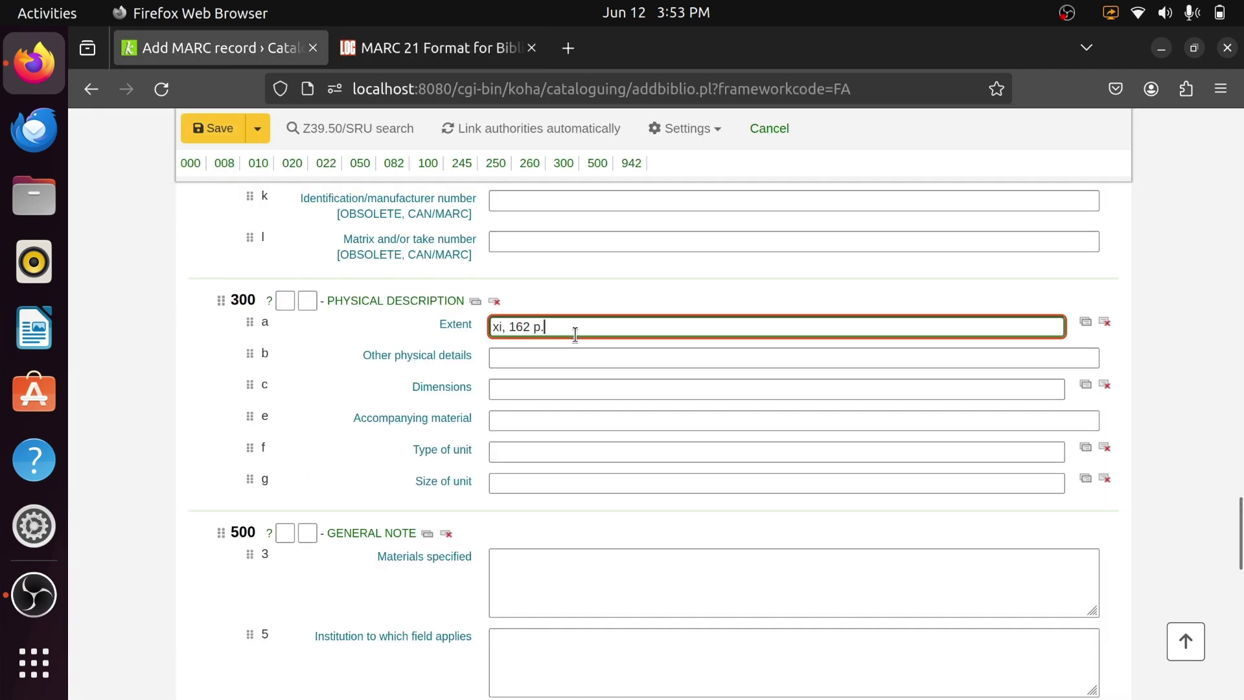
{"action": "left_click", "coordinate": [532, 359]}
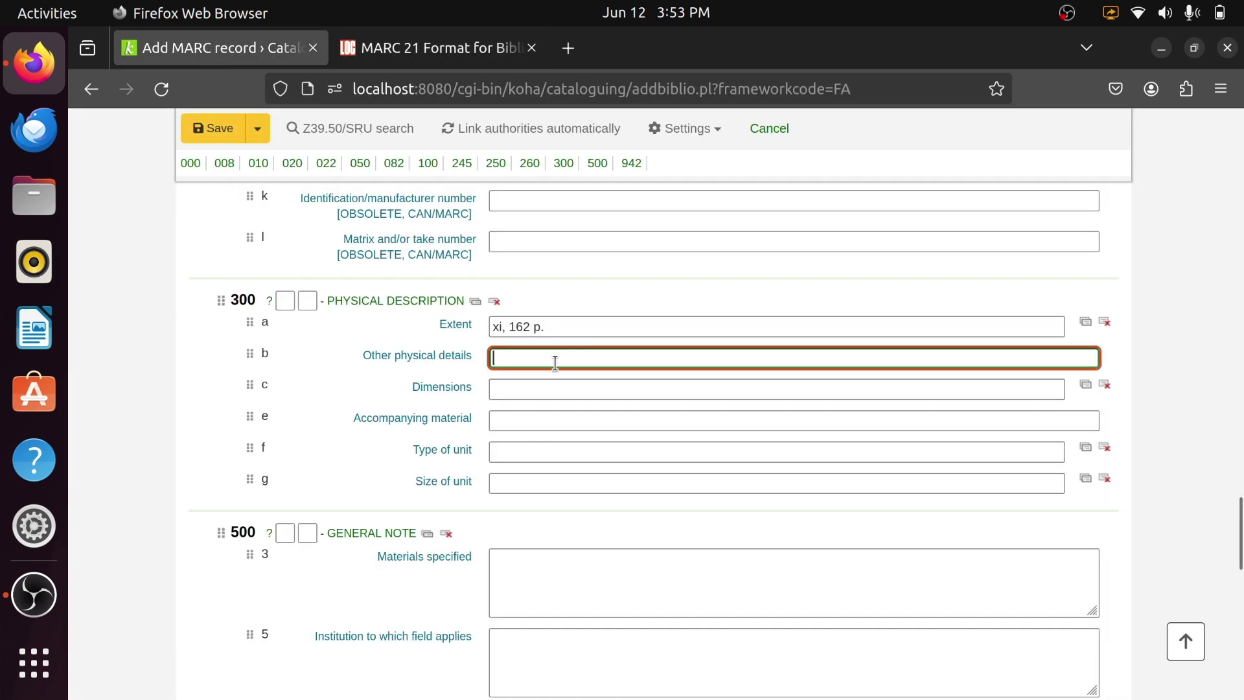
{"action": "left_click", "coordinate": [561, 326]}
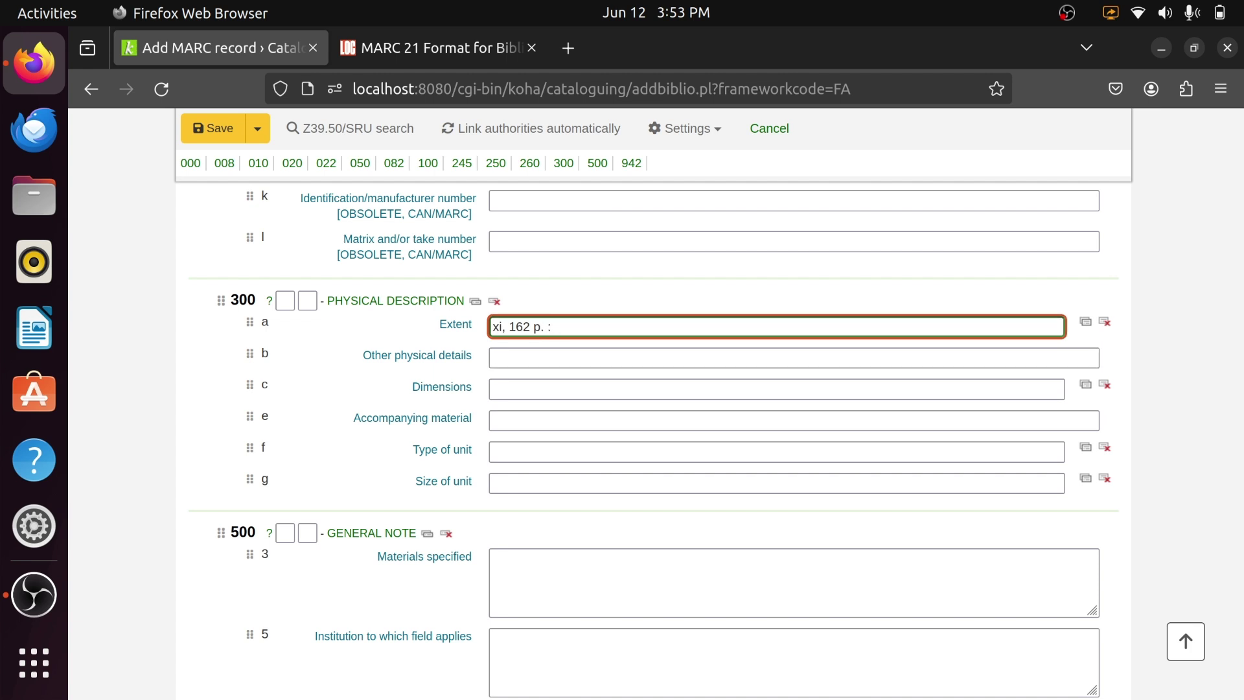
{"action": "type", "text": ":"}
Enter "ill. ;" as the other physical details in field 300, checking the closing punctuation against the MARC 21 documentation.
{"action": "left_click", "coordinate": [543, 355]}
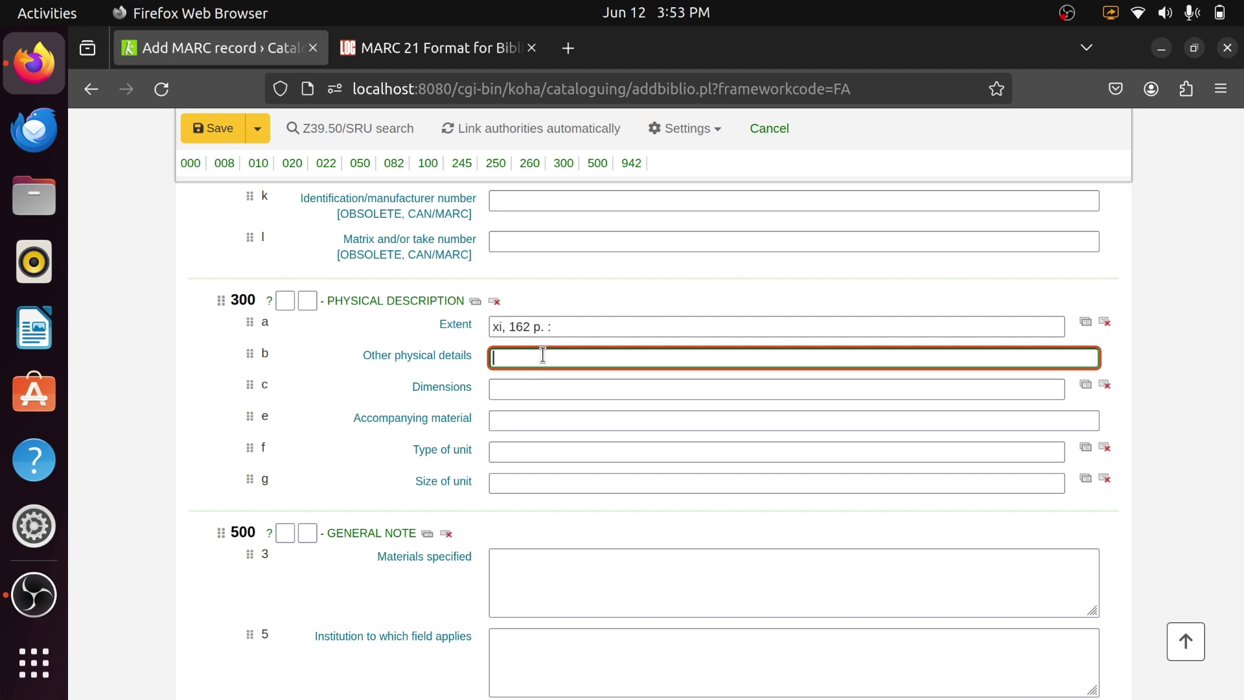
{"action": "type", "text": "ill."}
{"action": "left_click", "coordinate": [433, 43]}
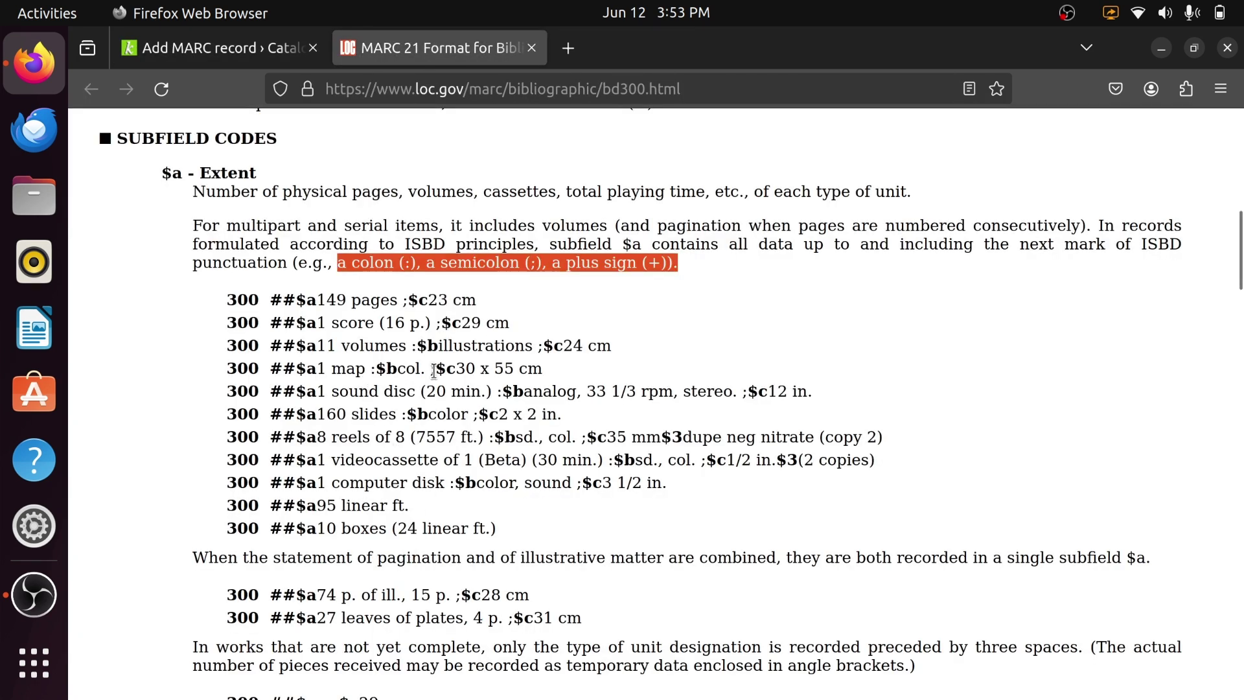
{"action": "left_click", "coordinate": [543, 349]}
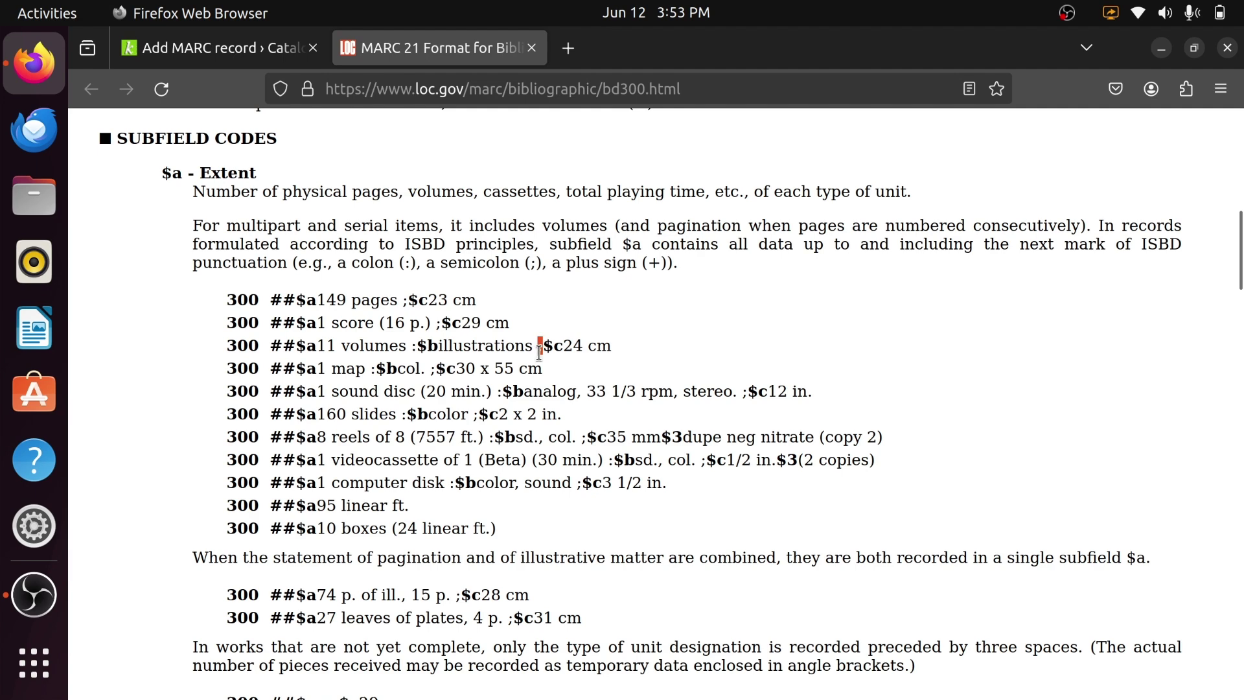
{"action": "left_click", "coordinate": [199, 59]}
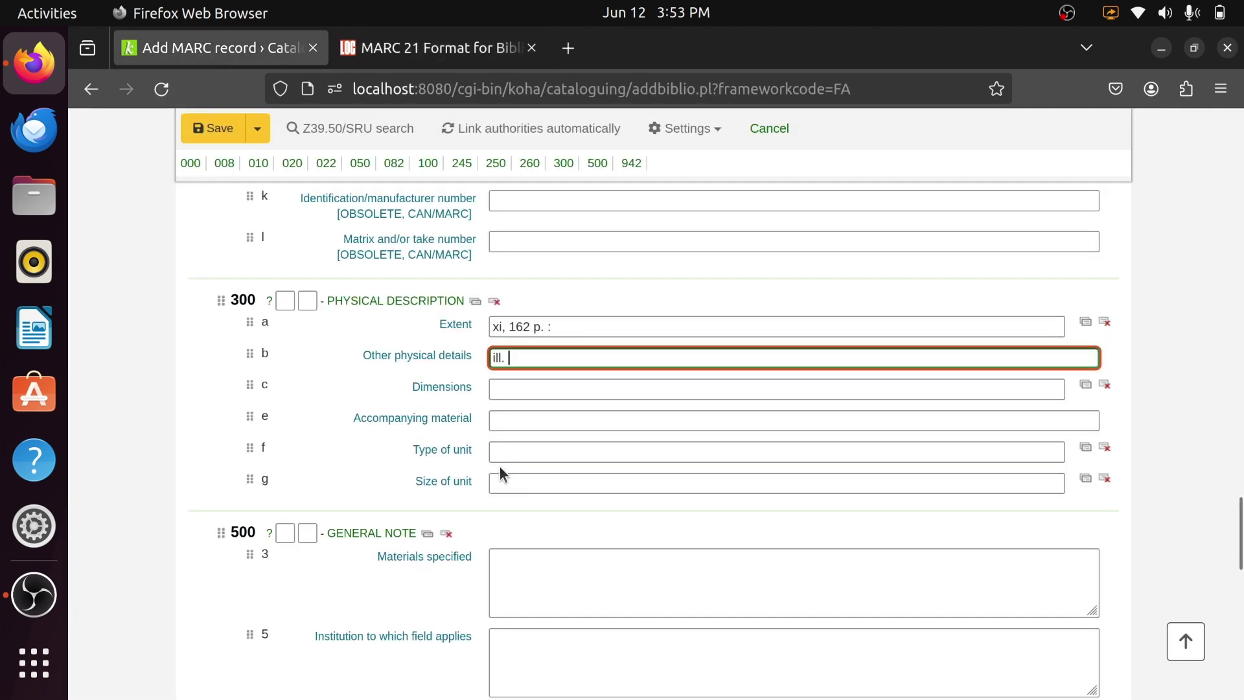
{"action": "type", "text": ";"}
Enter "10 x 20 cm." as the dimensions in field 300.
{"action": "left_click", "coordinate": [524, 393]}
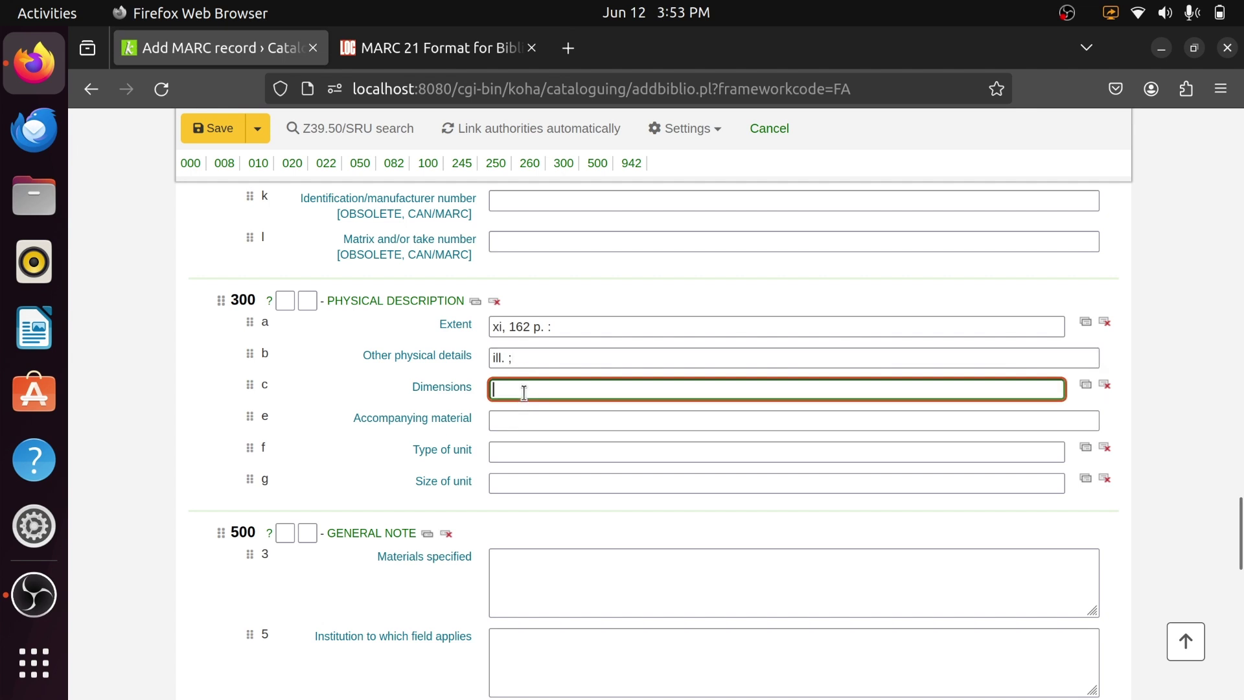
{"action": "type", "text": "10 x 20 cm."}
{"action": "type", "text": "+"}
{"action": "key", "text": "BackSpace"}
{"action": "key", "text": "BackSpace"}
{"action": "type", "text": "."}
Leave the general note field 500 empty and enter "1st ed." as the edition in field 942.
{"action": "scroll", "coordinate": [395, 449], "scroll_direction": "down", "scroll_amount": 3}
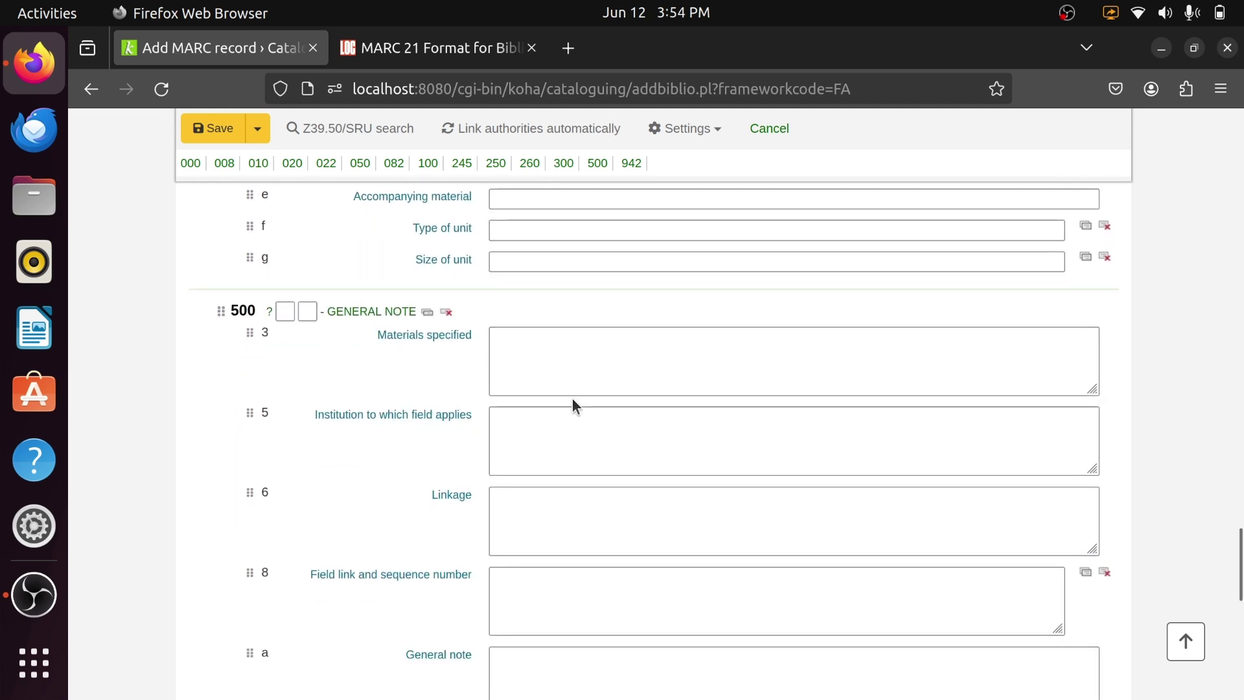
{"action": "scroll", "coordinate": [573, 397], "scroll_direction": "down", "scroll_amount": 2}
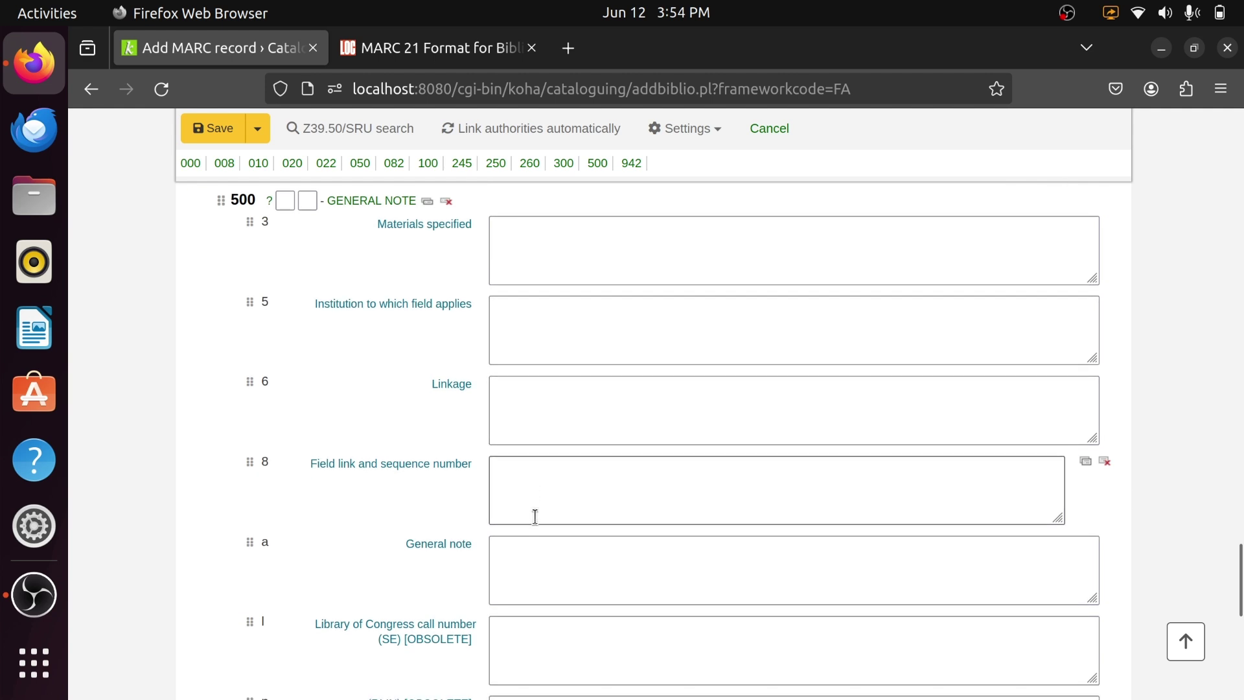
{"action": "scroll", "coordinate": [611, 508], "scroll_direction": "down", "scroll_amount": 2}
{"action": "scroll", "coordinate": [586, 454], "scroll_direction": "down", "scroll_amount": 3}
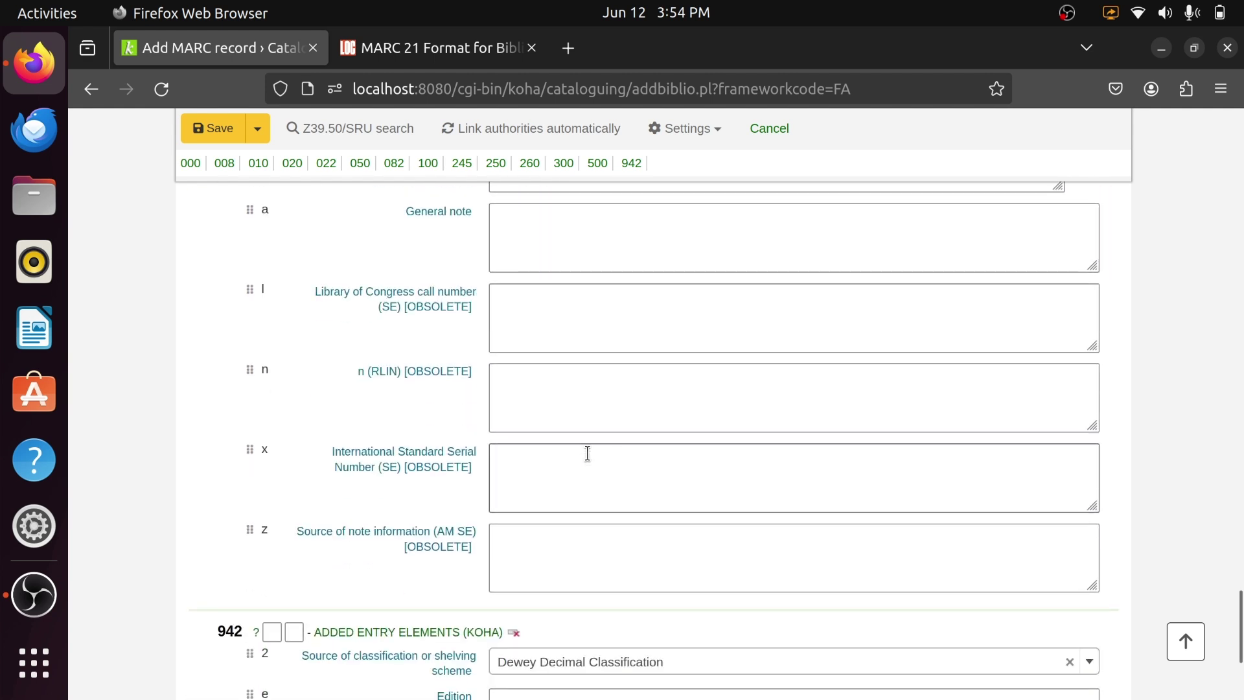
{"action": "scroll", "coordinate": [586, 452], "scroll_direction": "down", "scroll_amount": 3}
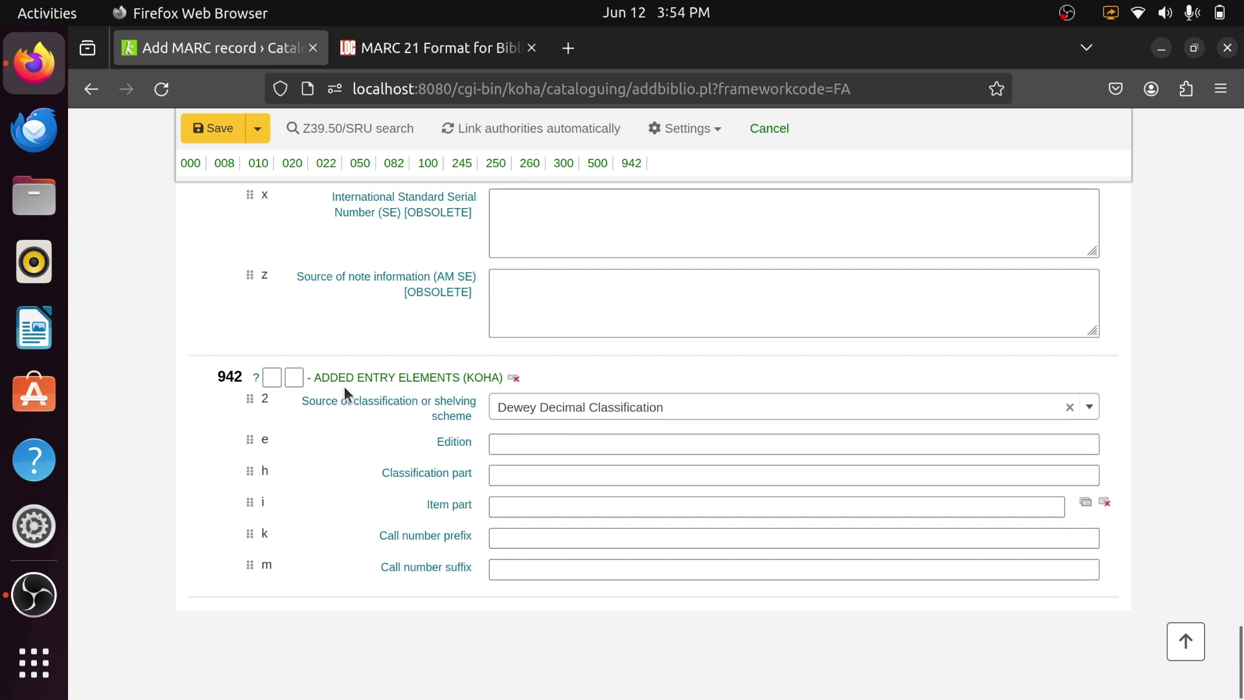
{"action": "scroll", "coordinate": [324, 419], "scroll_direction": "up", "scroll_amount": 5}
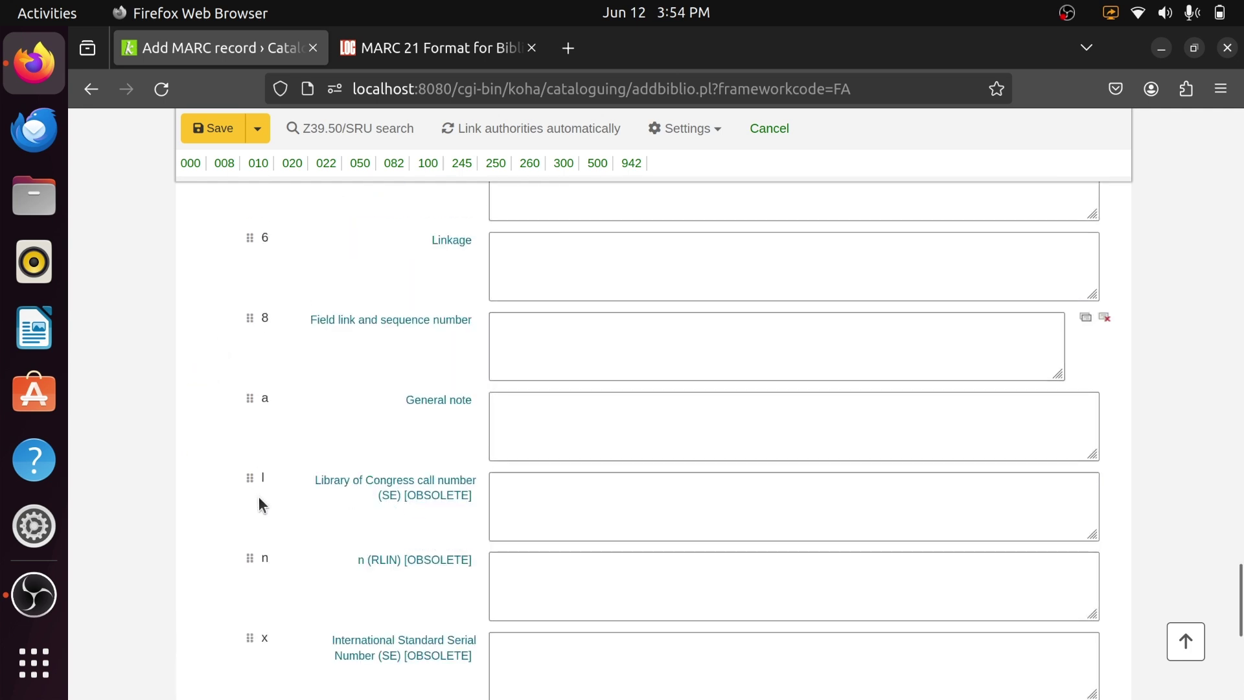
{"action": "scroll", "coordinate": [320, 472], "scroll_direction": "up", "scroll_amount": 10}
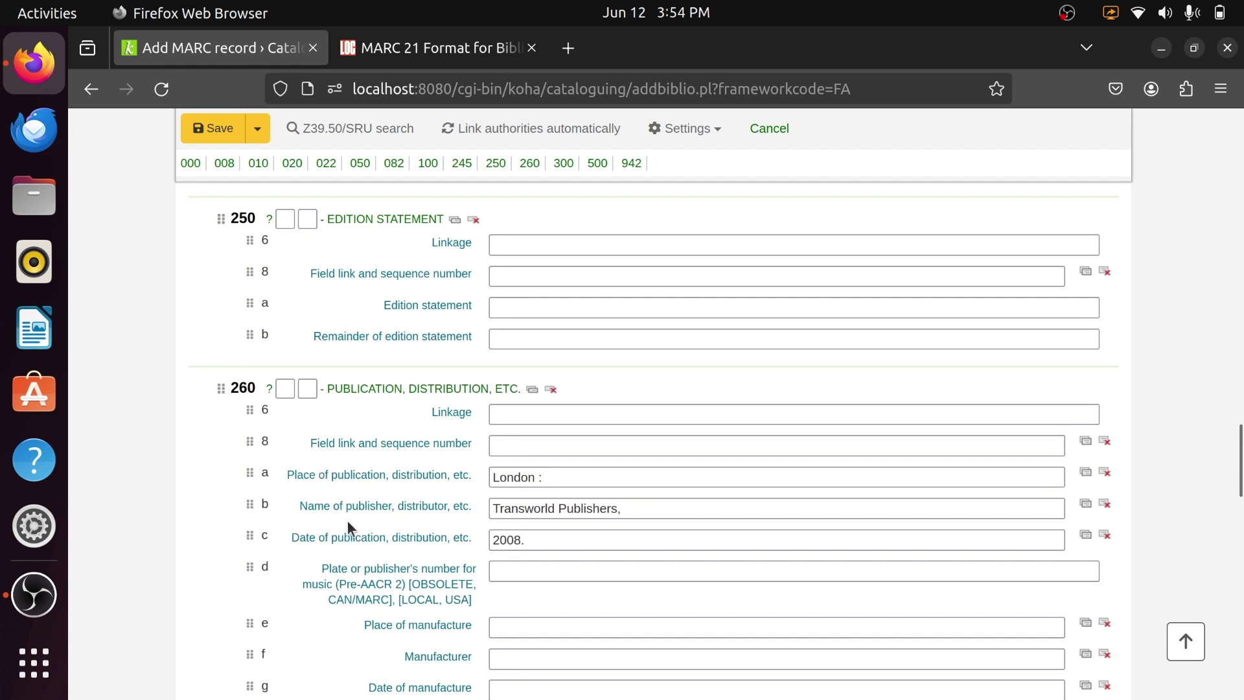
{"action": "scroll", "coordinate": [348, 520], "scroll_direction": "down", "scroll_amount": 14}
{"action": "scroll", "coordinate": [352, 515], "scroll_direction": "down", "scroll_amount": 1}
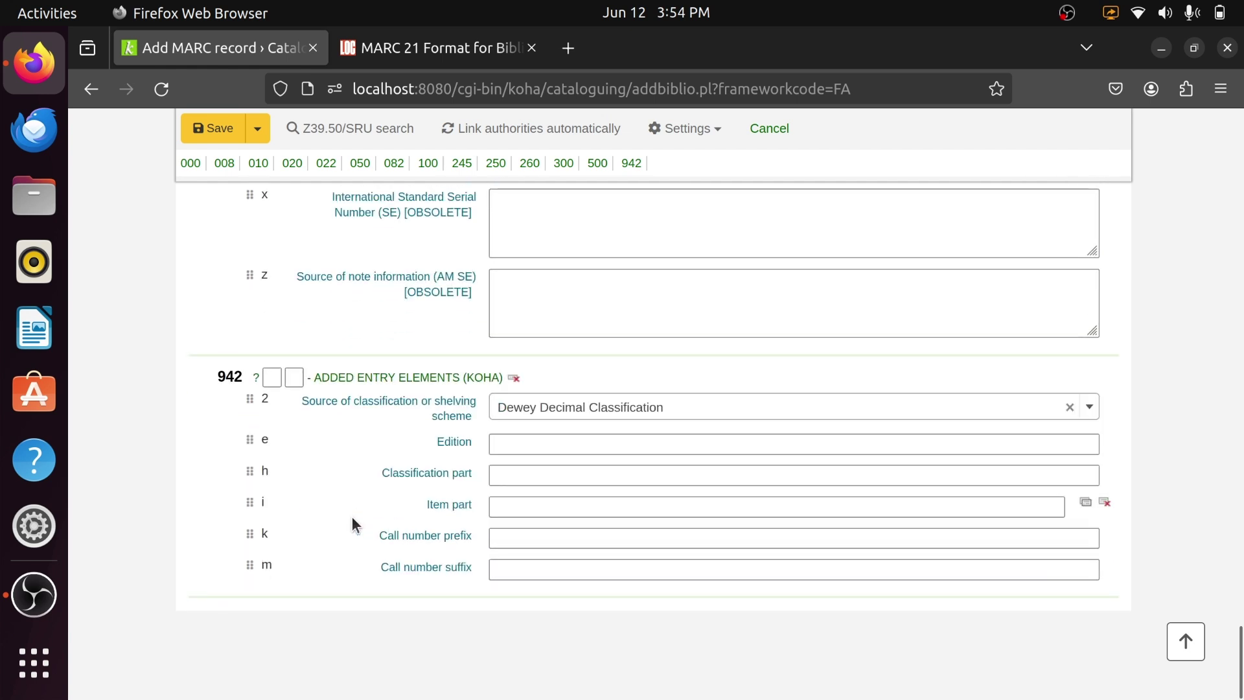
{"action": "left_click", "coordinate": [594, 447]}
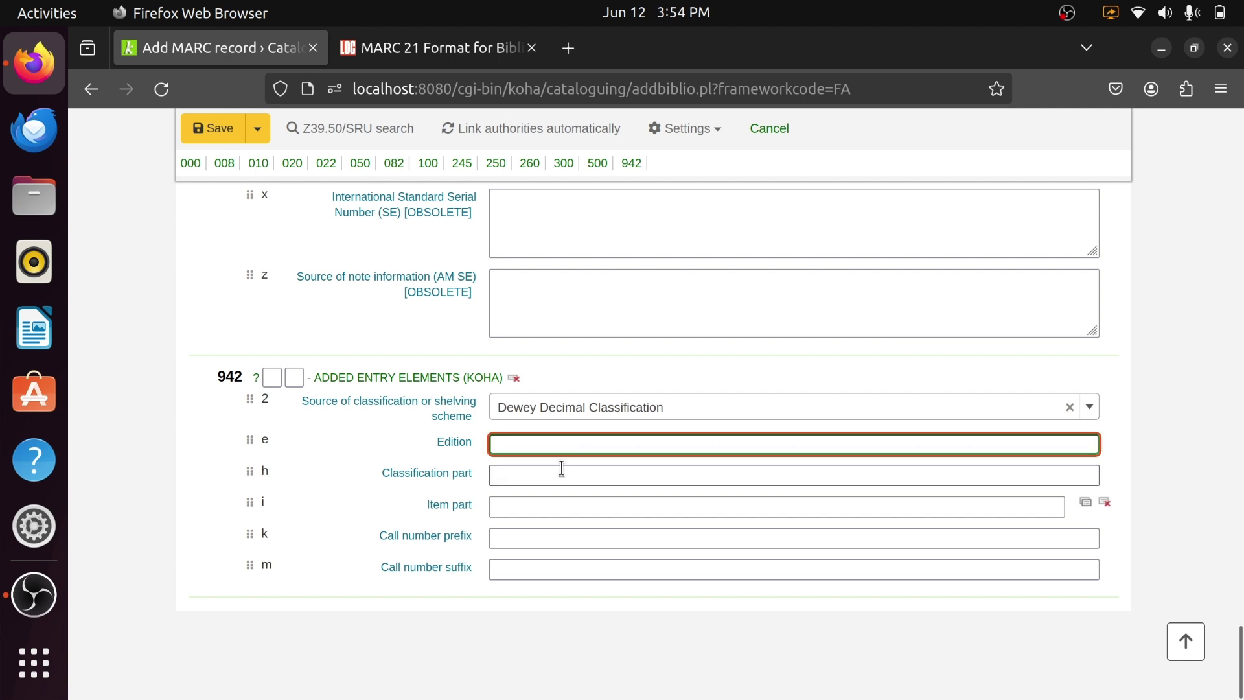
{"action": "type", "text": "1st ed."}
{"action": "left_click", "coordinate": [578, 476]}
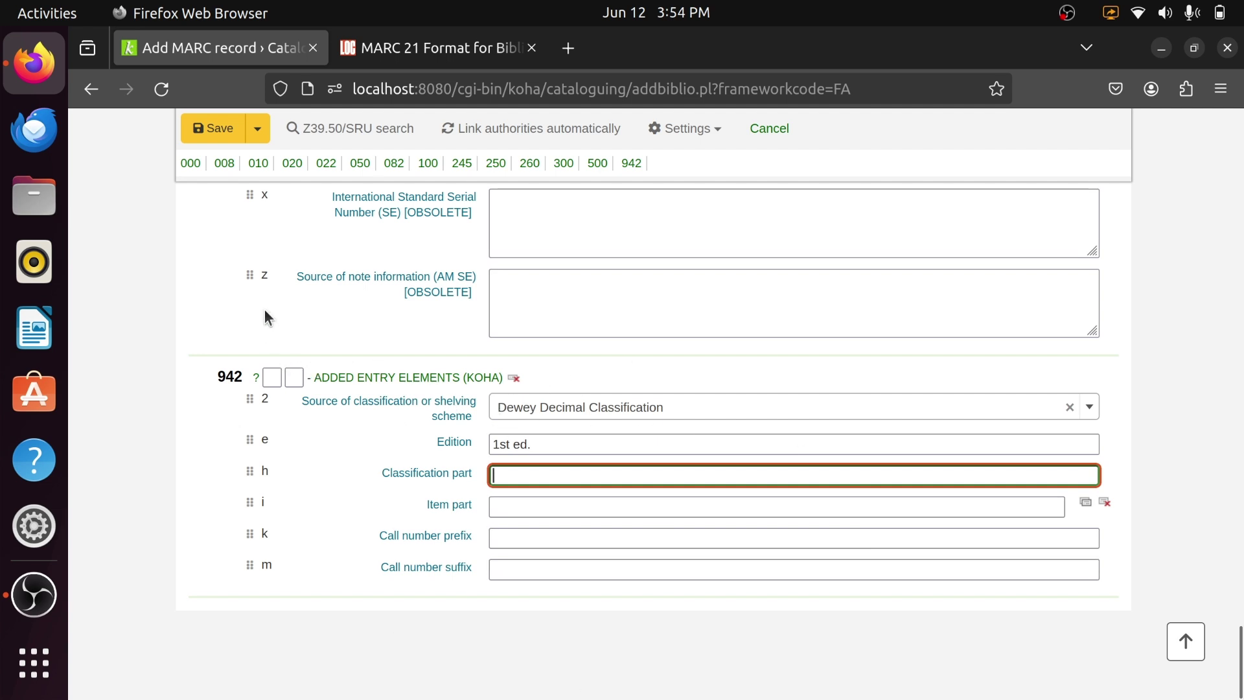
Save the MARC record, choosing to keep it as a new record instead of editing the suspected duplicate.
{"action": "left_click", "coordinate": [202, 127]}
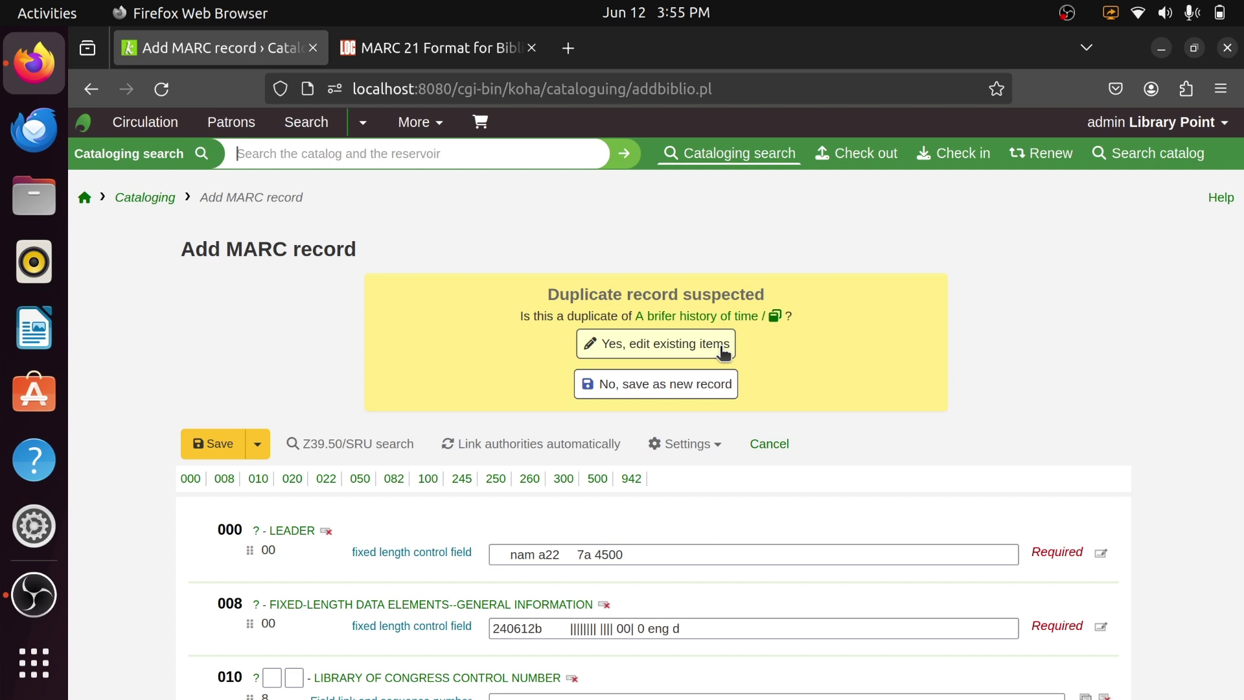
{"action": "left_click", "coordinate": [708, 387]}
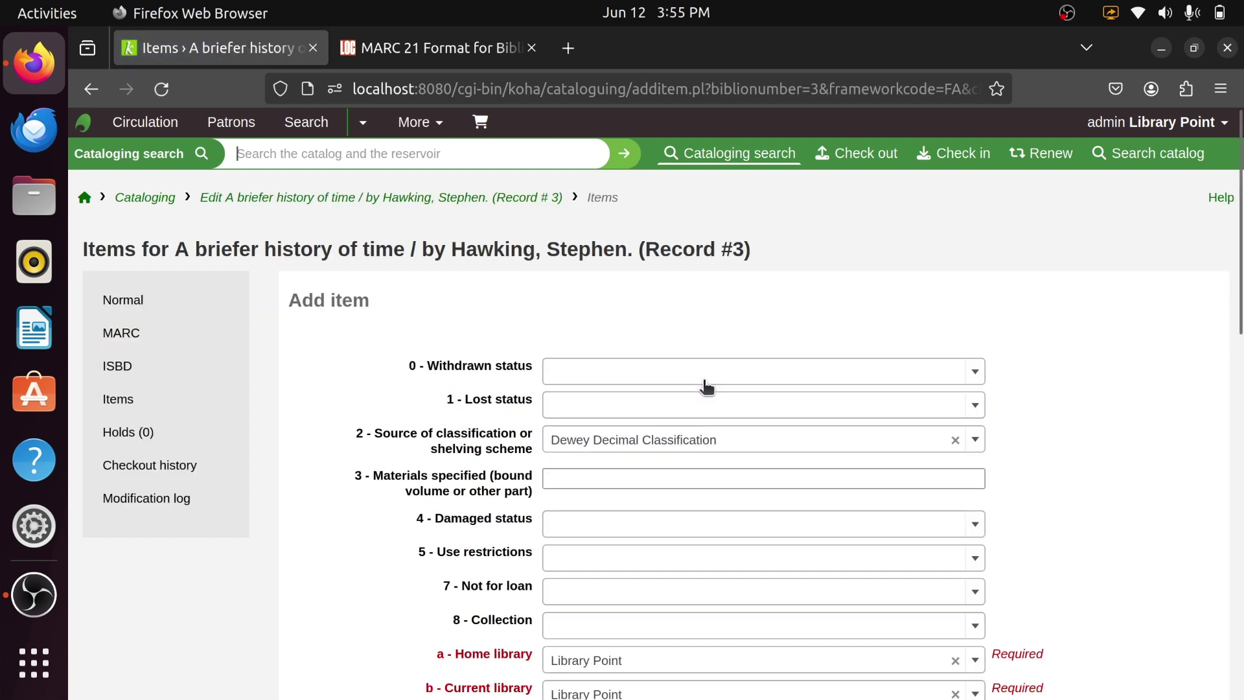
{"action": "triple_click", "coordinate": [313, 304]}
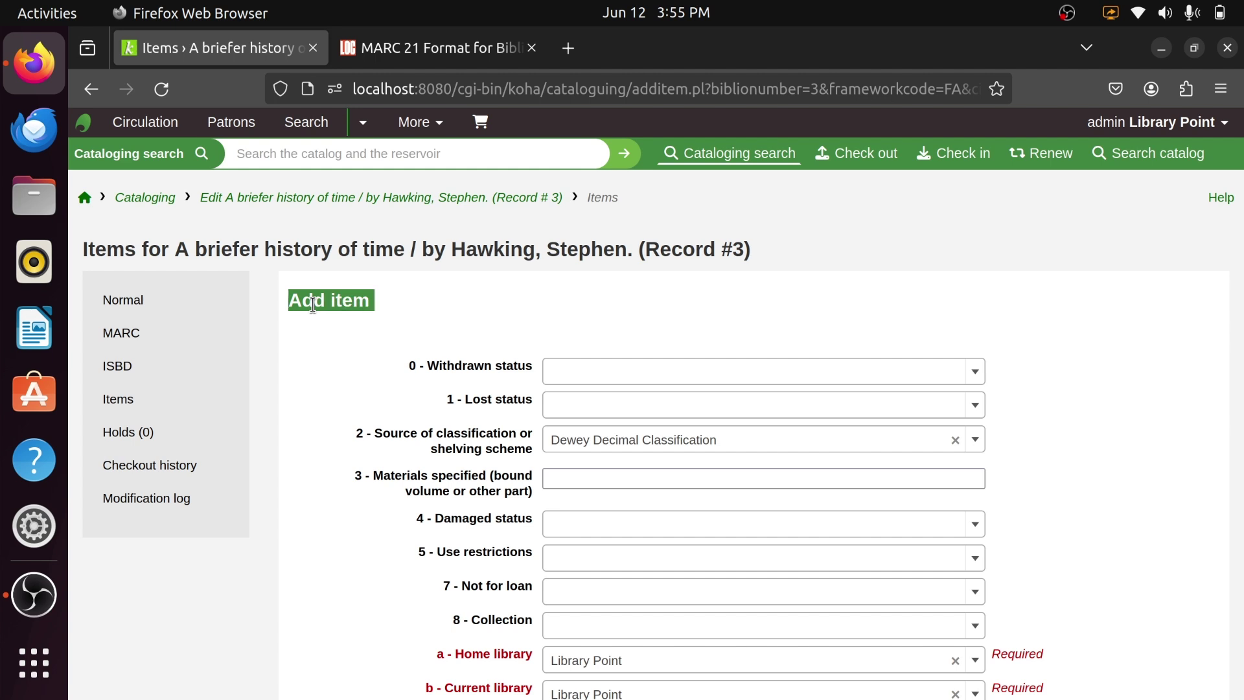
Set the item's collection to Non-fiction and its shelving location to General stacks.
{"action": "scroll", "coordinate": [331, 330], "scroll_direction": "down", "scroll_amount": 3}
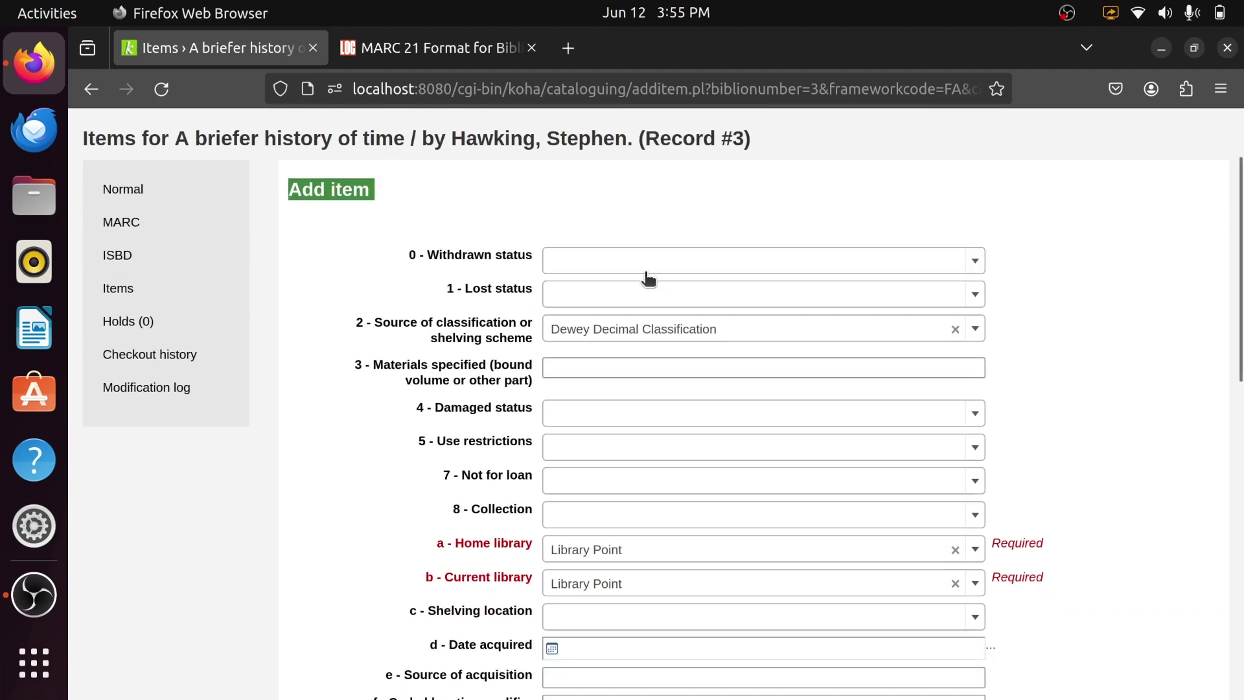
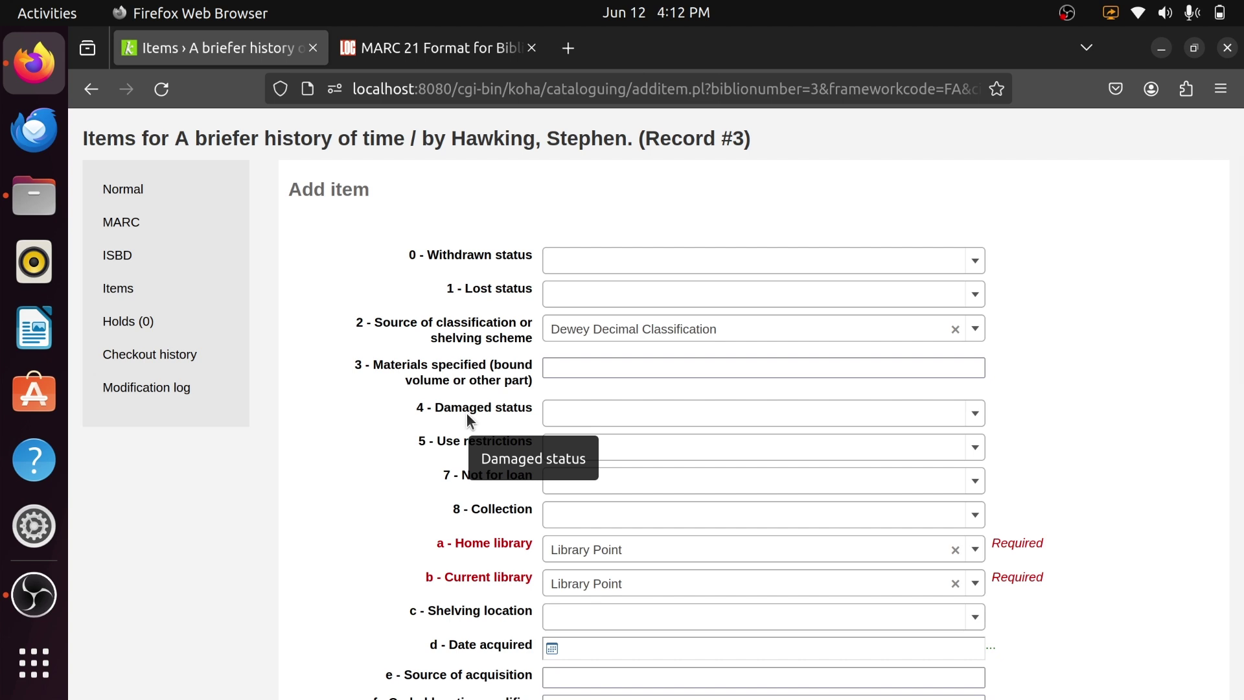
{"action": "scroll", "coordinate": [479, 414], "scroll_direction": "down", "scroll_amount": 2}
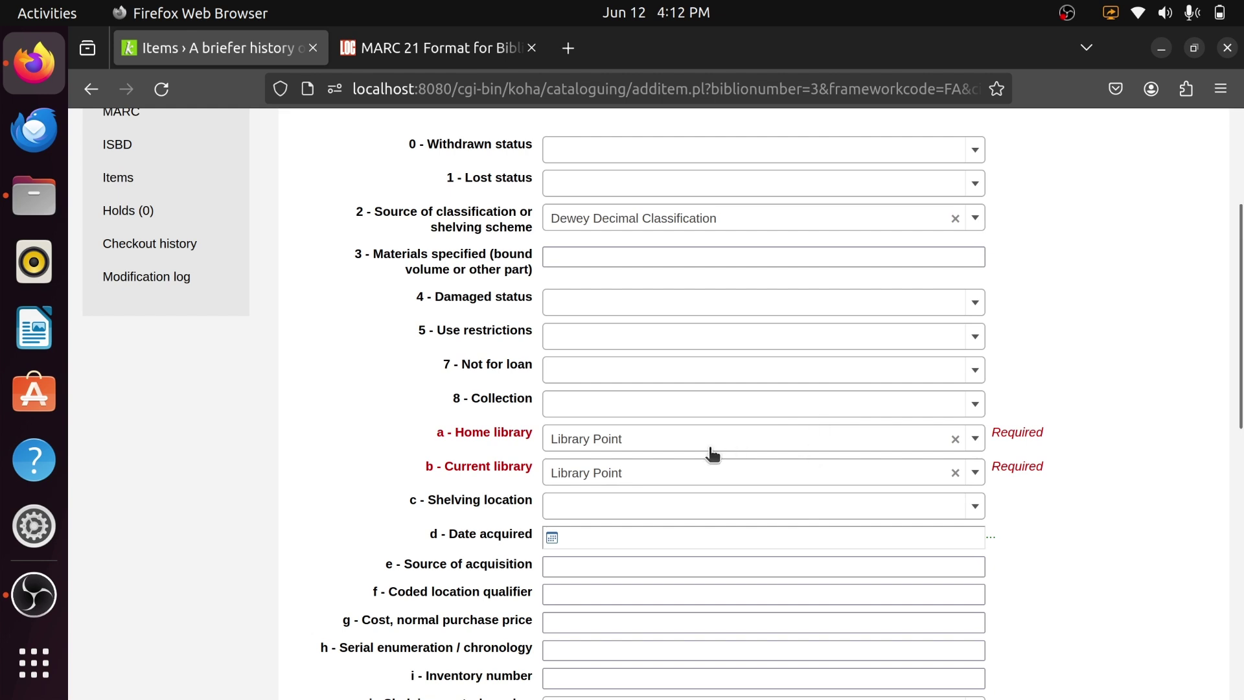
{"action": "left_click", "coordinate": [655, 403]}
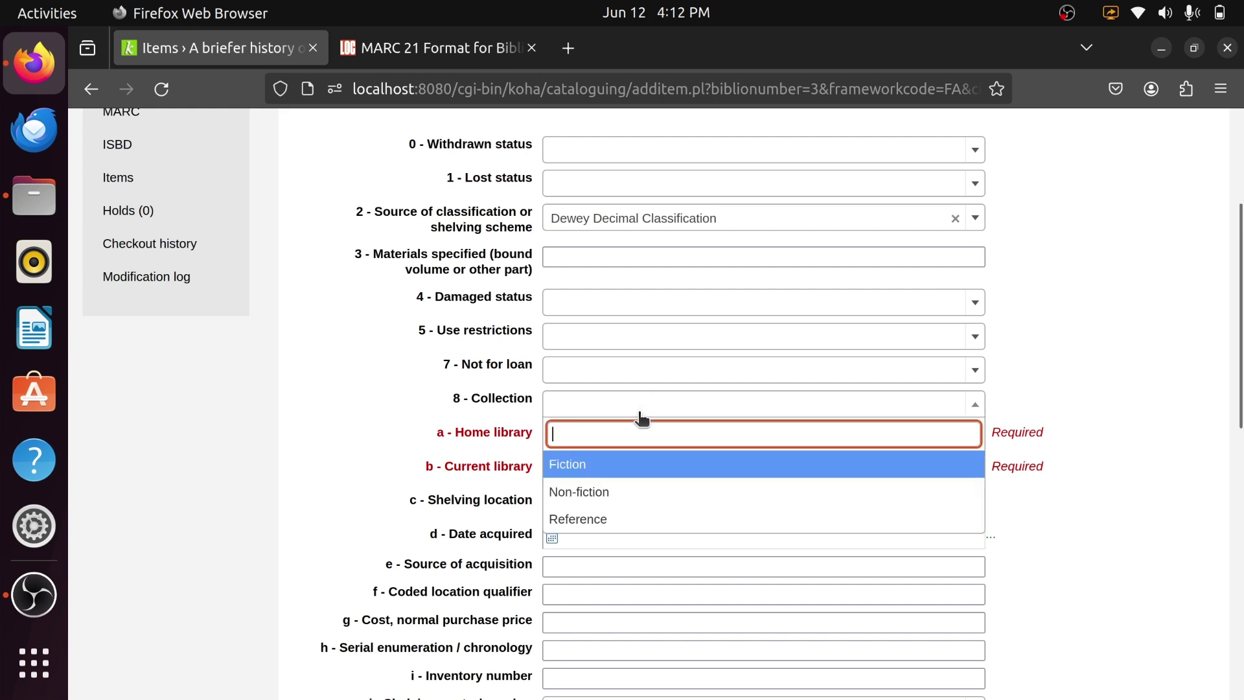
{"action": "left_click", "coordinate": [619, 491]}
{"action": "scroll", "coordinate": [486, 431], "scroll_direction": "down", "scroll_amount": 2}
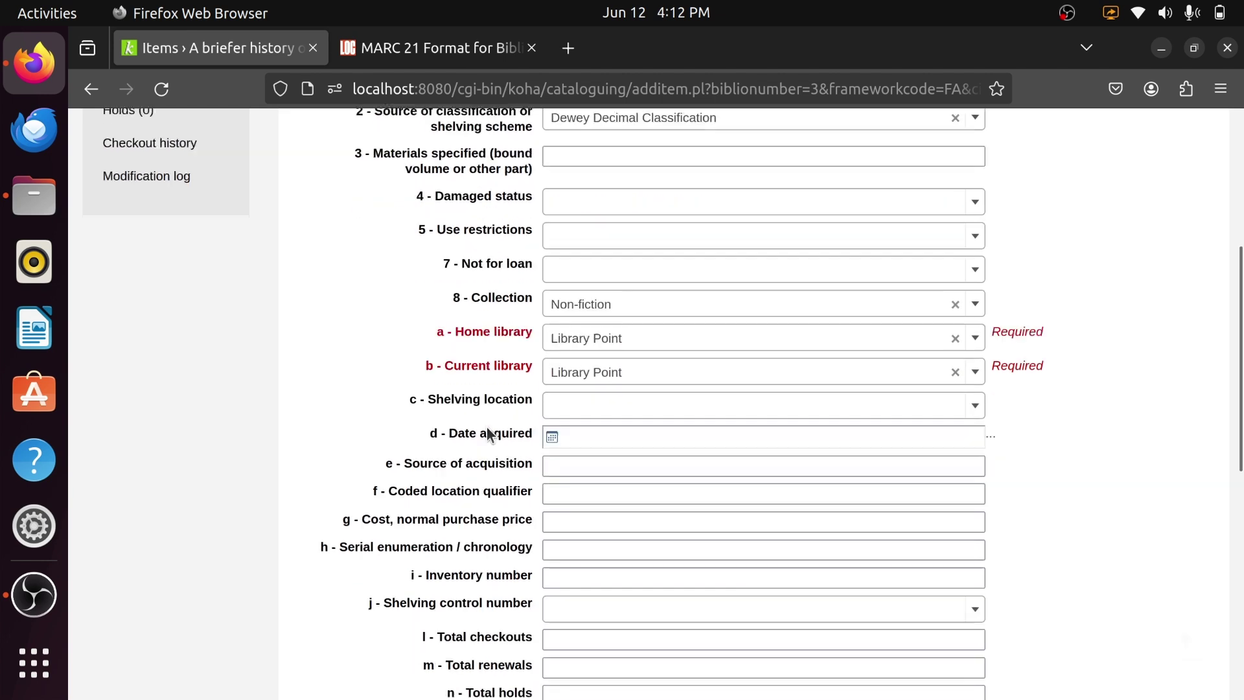
{"action": "scroll", "coordinate": [487, 433], "scroll_direction": "down", "scroll_amount": 2}
{"action": "left_click", "coordinate": [591, 286]}
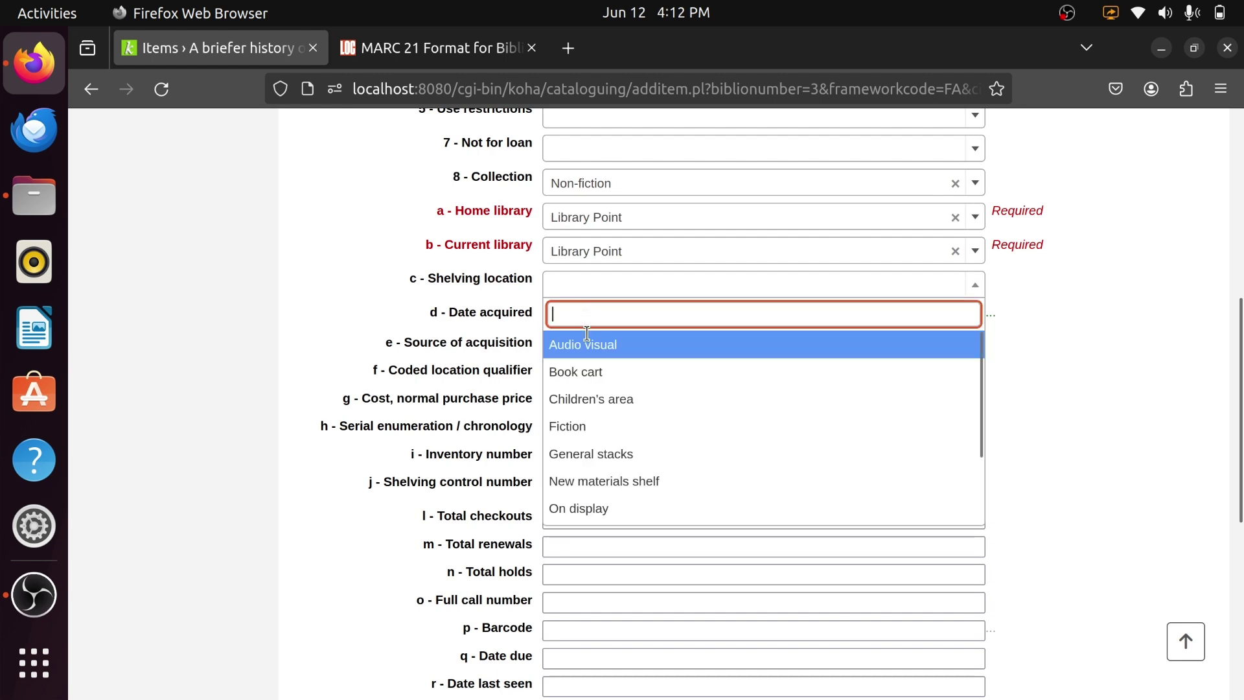
{"action": "left_click", "coordinate": [608, 455]}
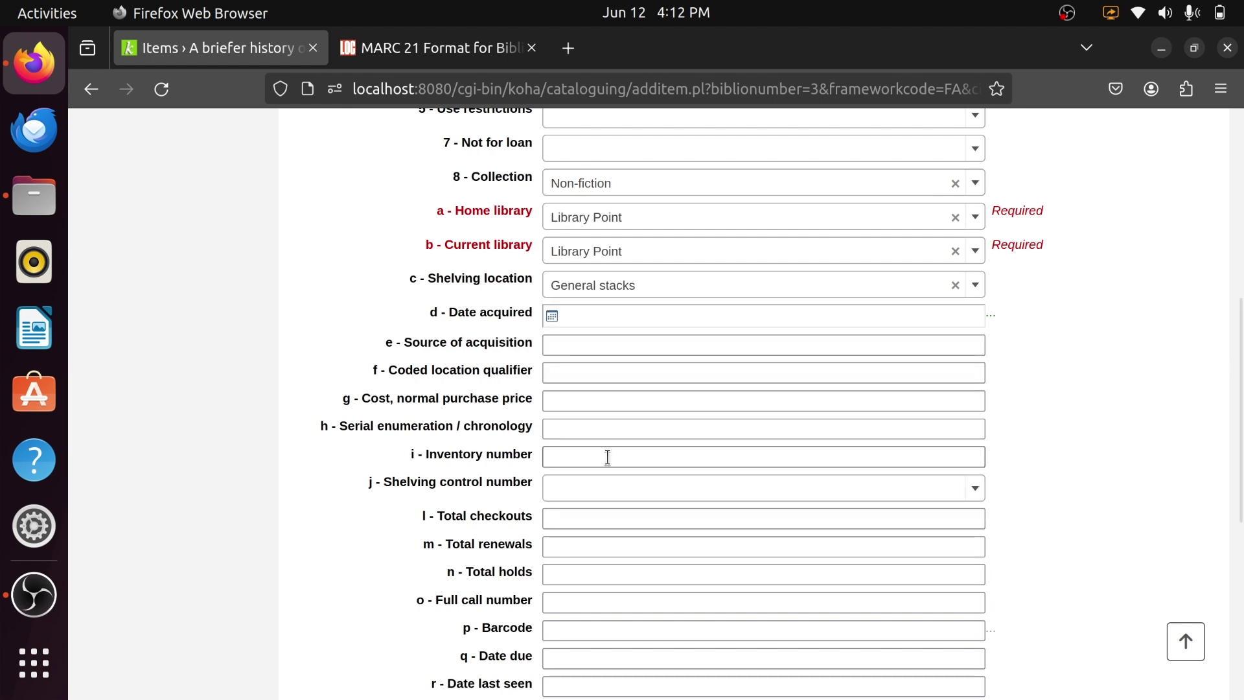
Set the item's date acquired to 06/01/2023 and its source of acquisition to Purchased.
{"action": "left_click", "coordinate": [573, 318]}
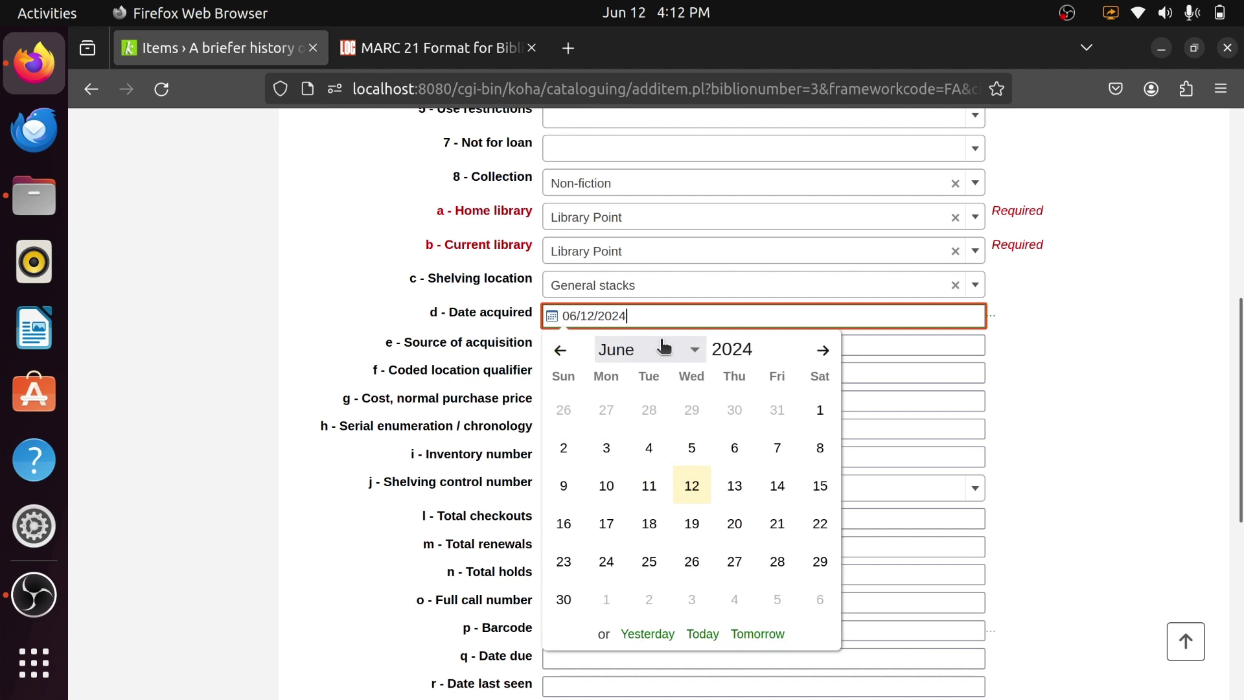
{"action": "left_click", "coordinate": [770, 354]}
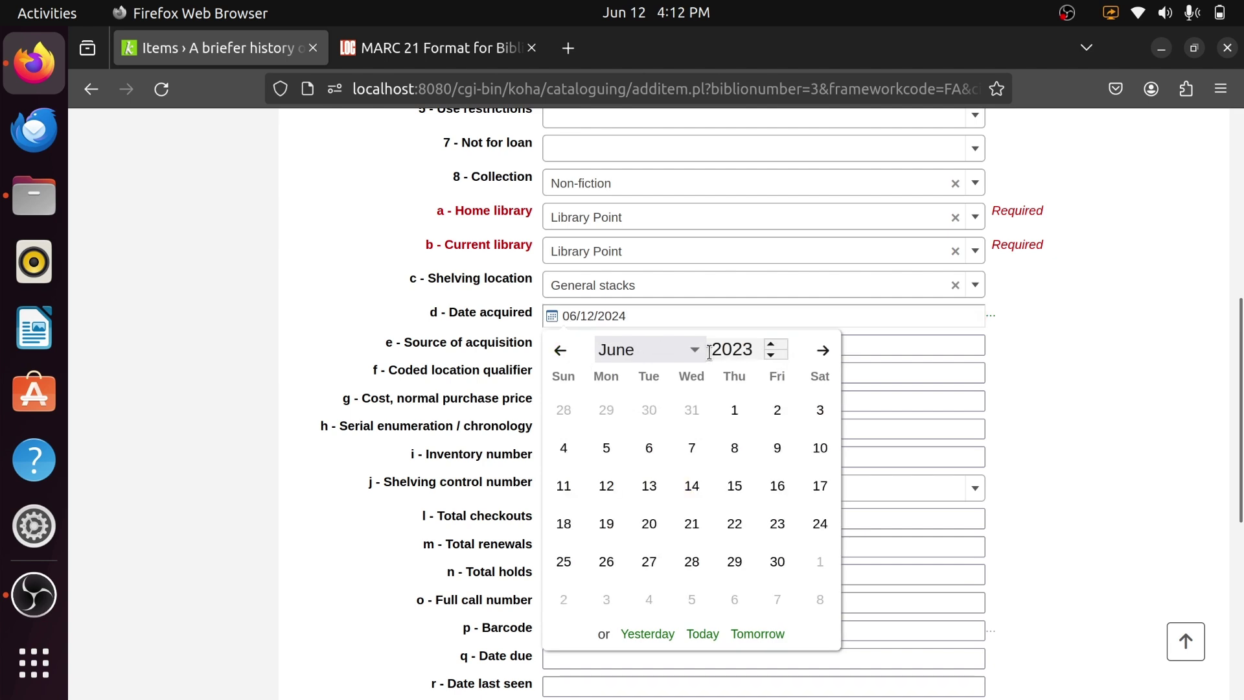
{"action": "left_click", "coordinate": [736, 410]}
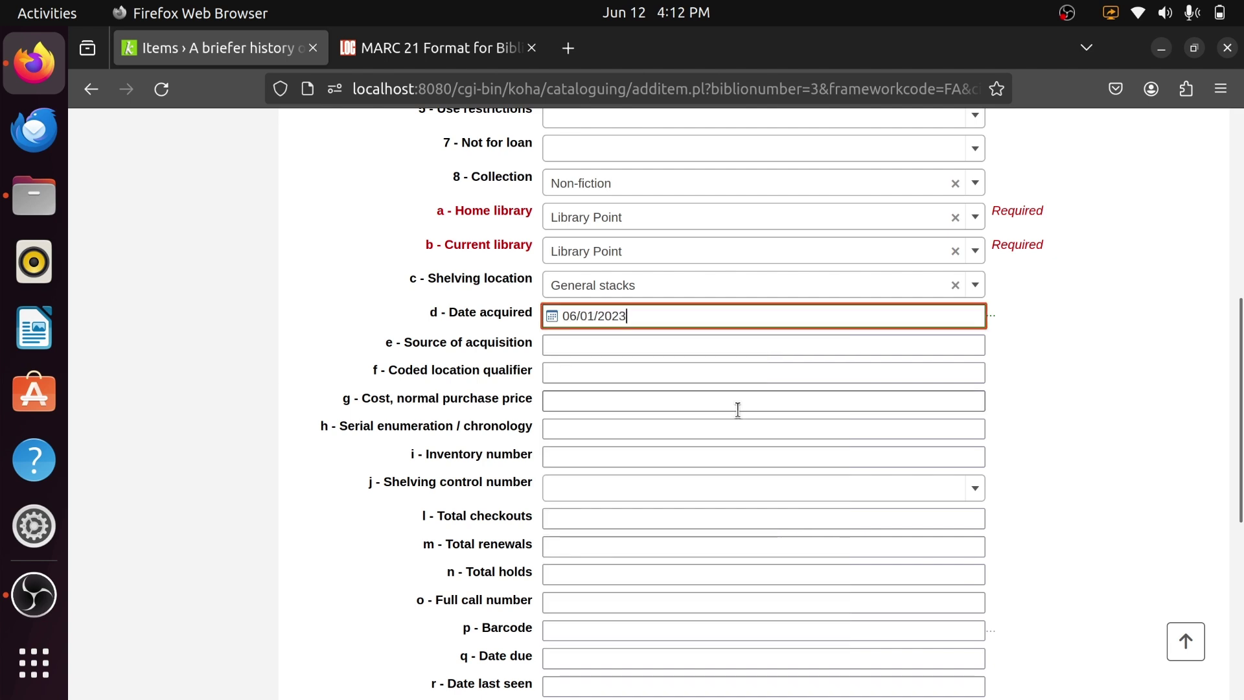
{"action": "left_click", "coordinate": [668, 348]}
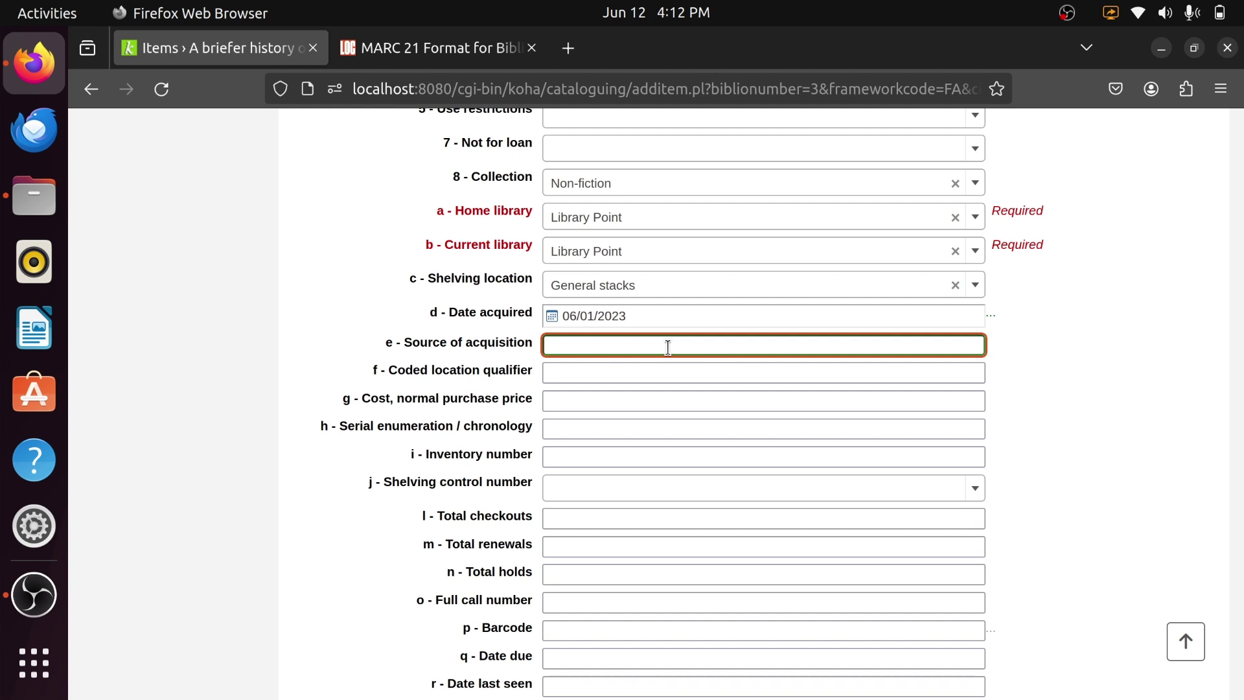
{"action": "type", "text": "Pu"}
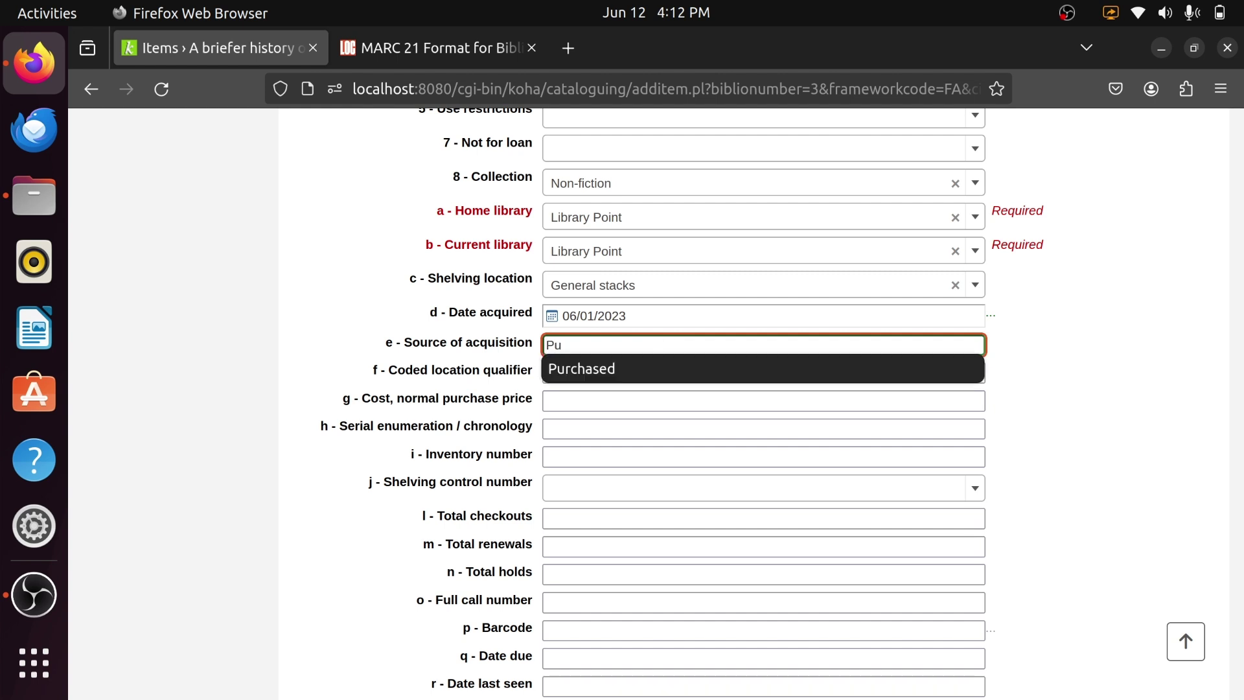
{"action": "left_click", "coordinate": [737, 363]}
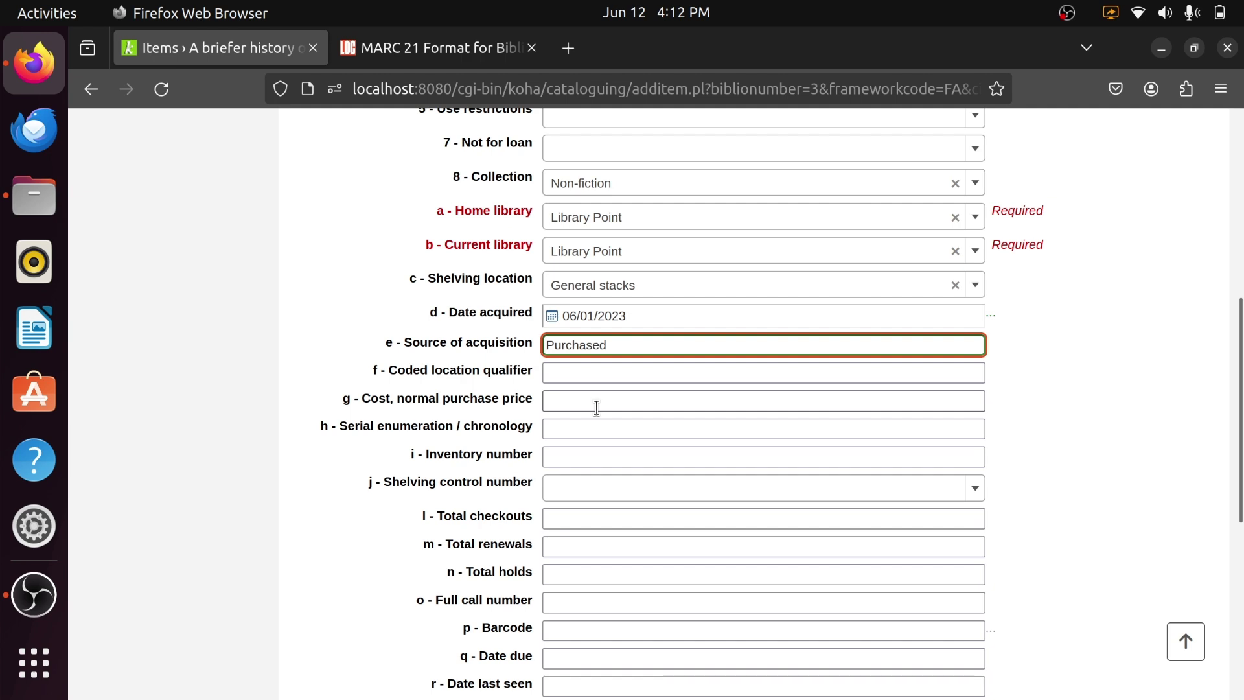
Enter barcode 002, copy number 1 and replacement price Rs. 550.00 for the item.
{"action": "scroll", "coordinate": [605, 384], "scroll_direction": "down", "scroll_amount": 2}
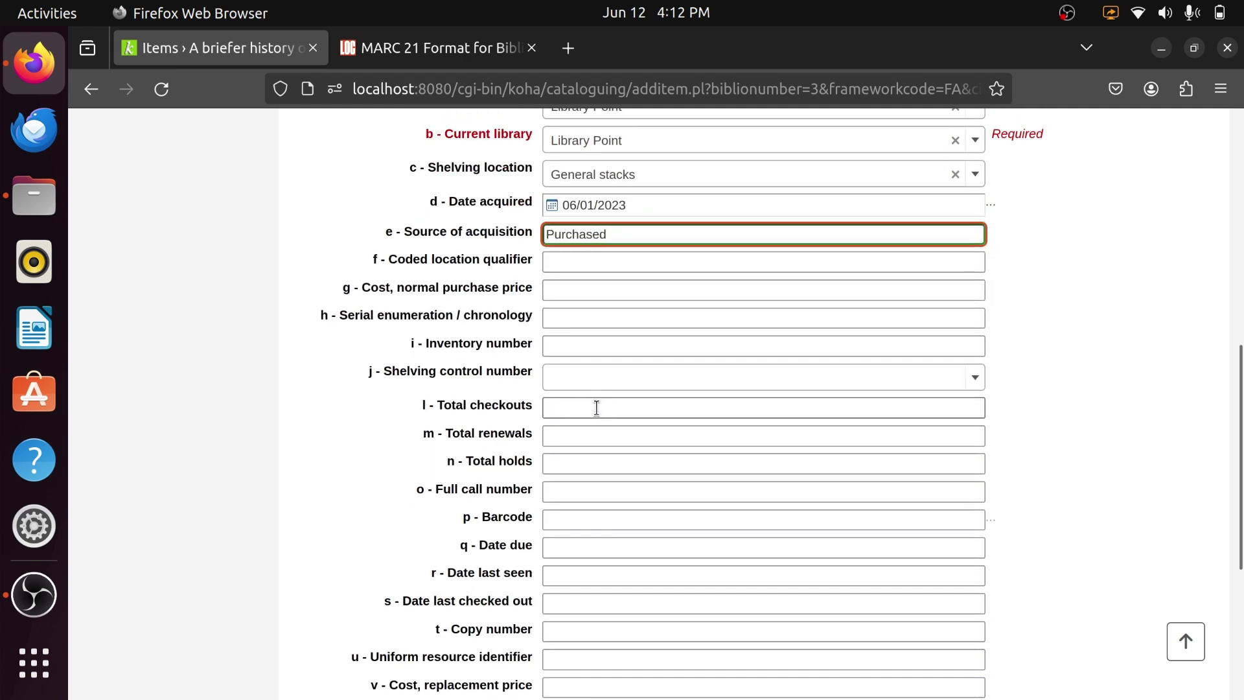
{"action": "left_click", "coordinate": [594, 344]}
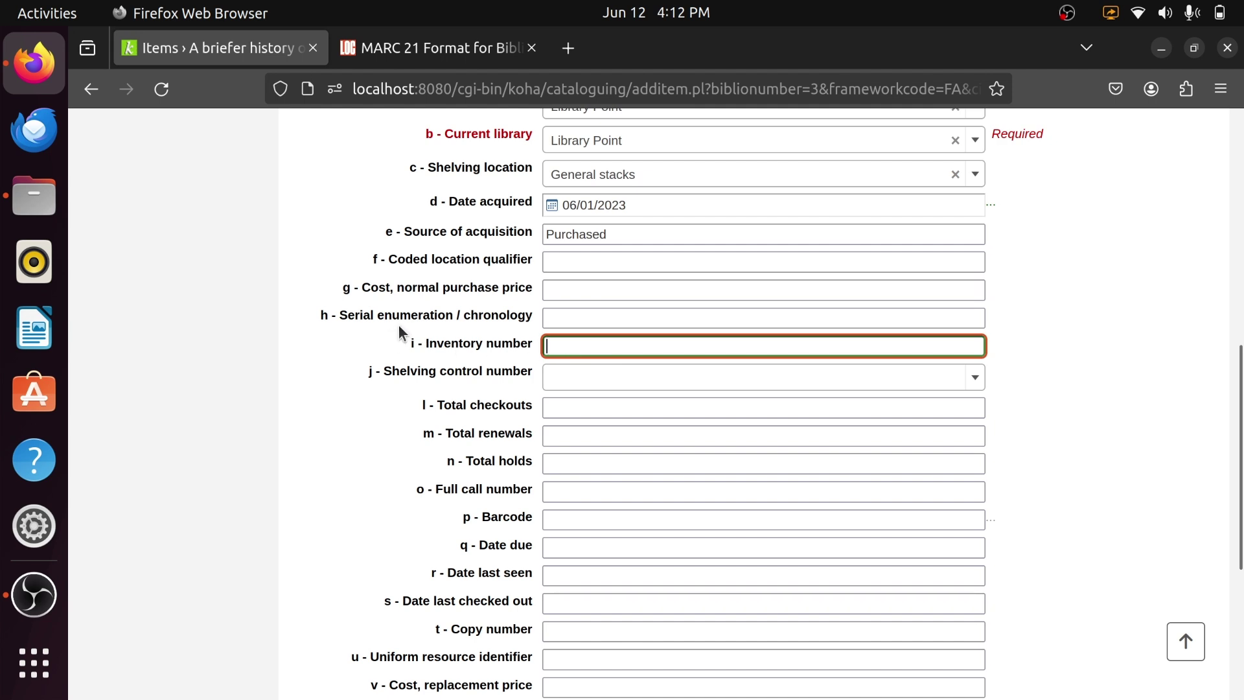
{"action": "scroll", "coordinate": [398, 325], "scroll_direction": "down", "scroll_amount": 2}
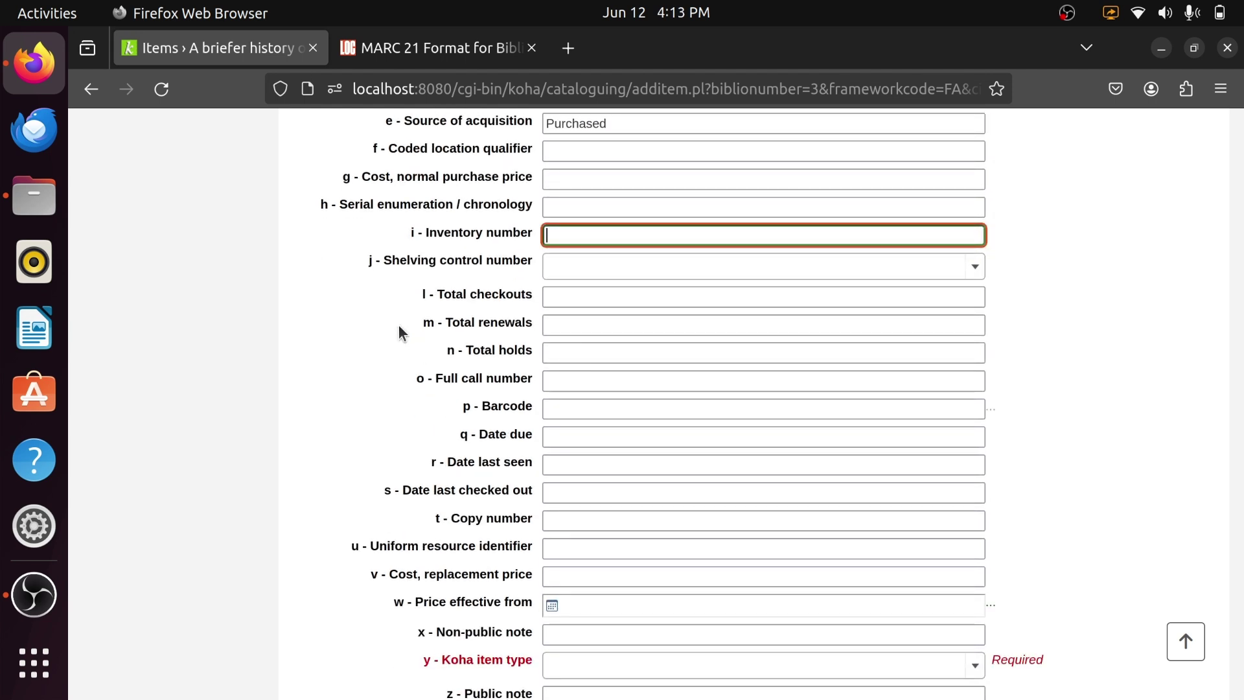
{"action": "left_click", "coordinate": [568, 413]}
{"action": "type", "text": "00"}
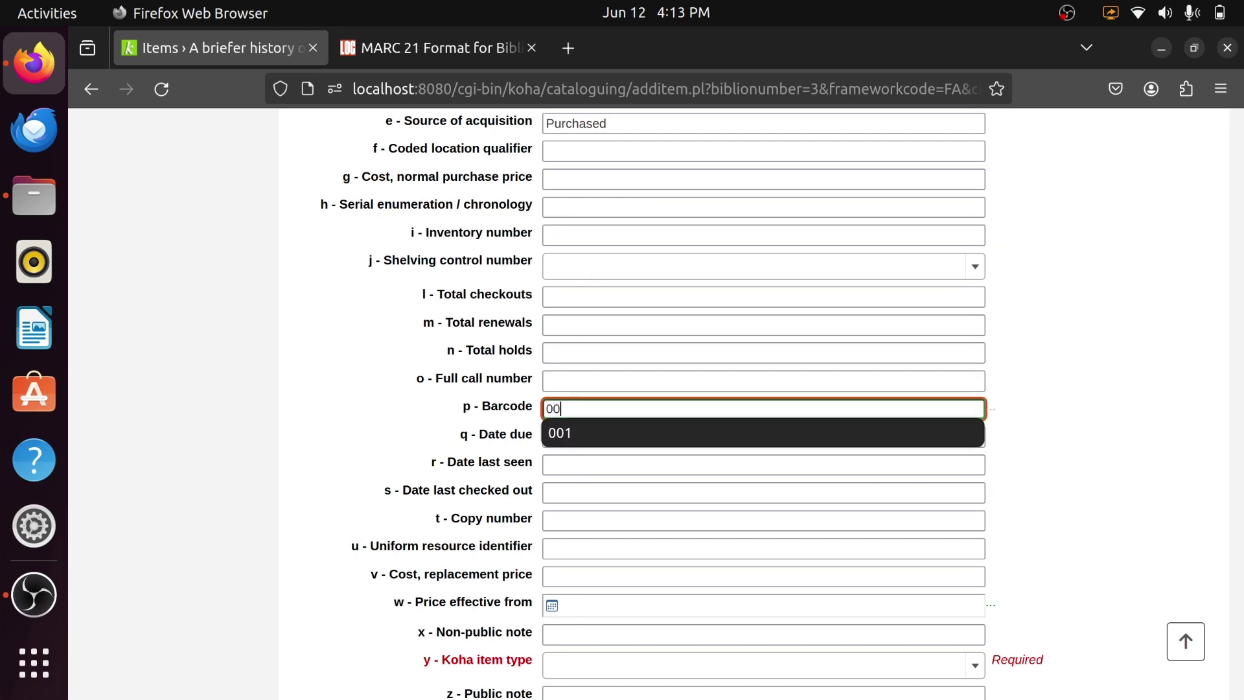
{"action": "type", "text": "2"}
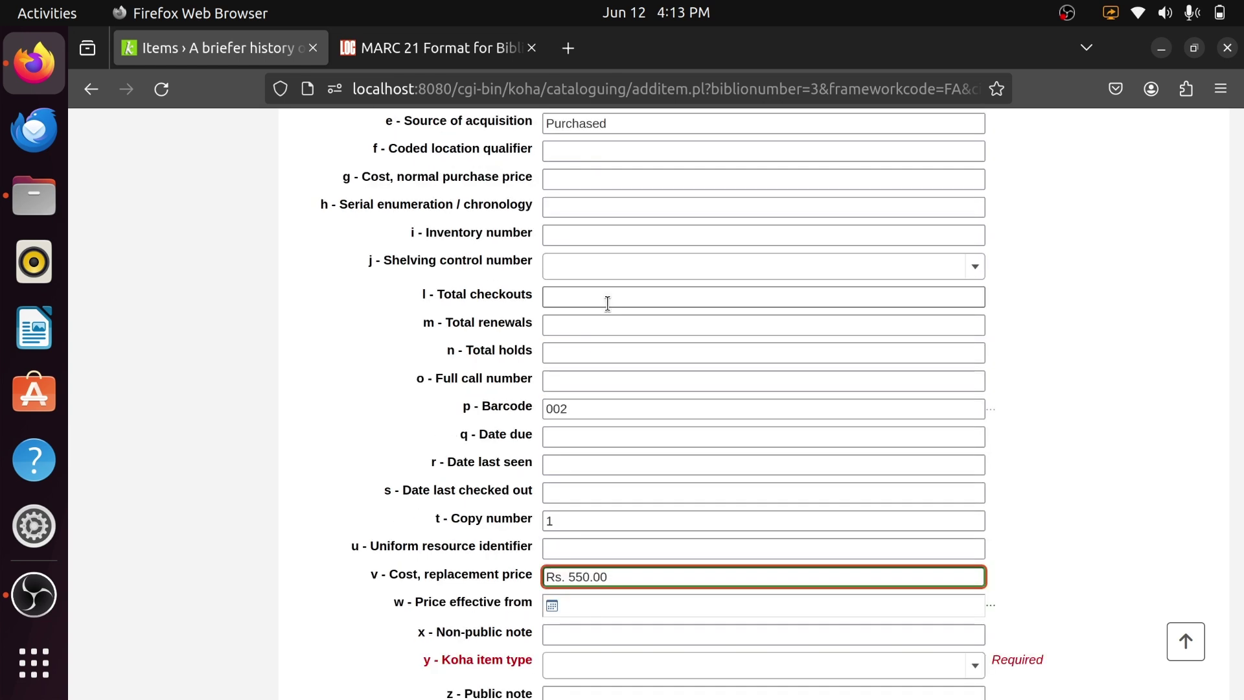
Choose Books as the required Koha item type and add the item to the record.
{"action": "scroll", "coordinate": [661, 491], "scroll_direction": "down", "scroll_amount": 3}
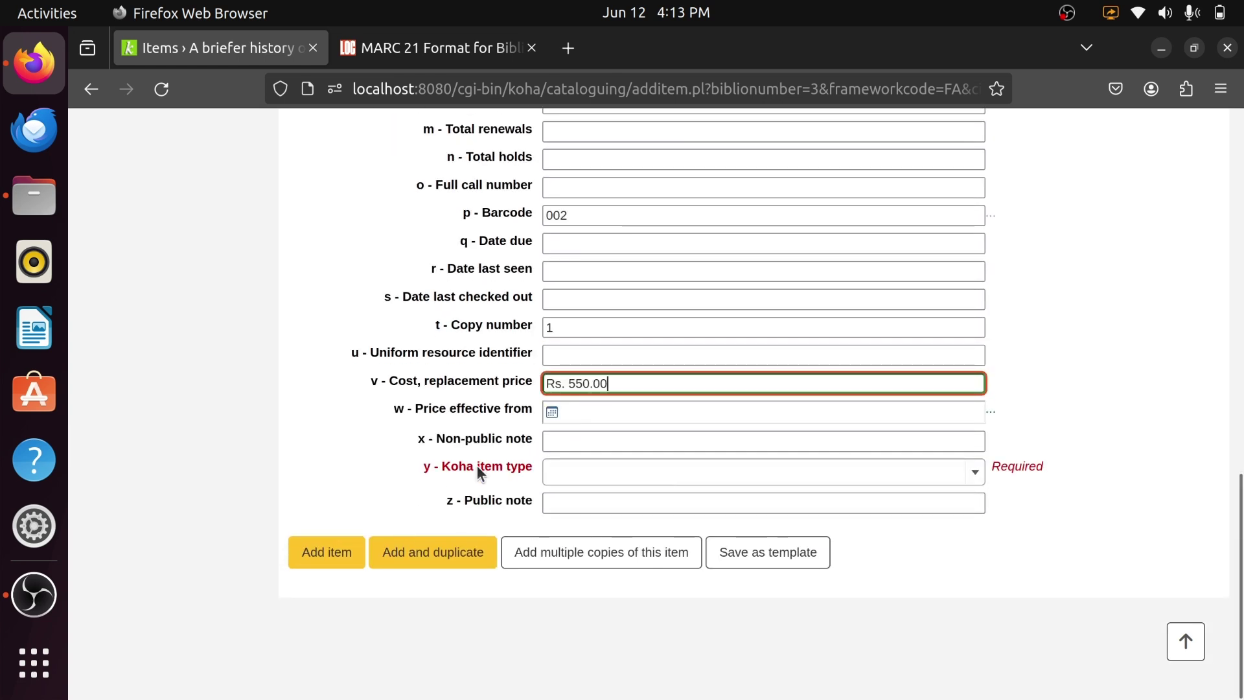
{"action": "scroll", "coordinate": [539, 440], "scroll_direction": "up", "scroll_amount": 3}
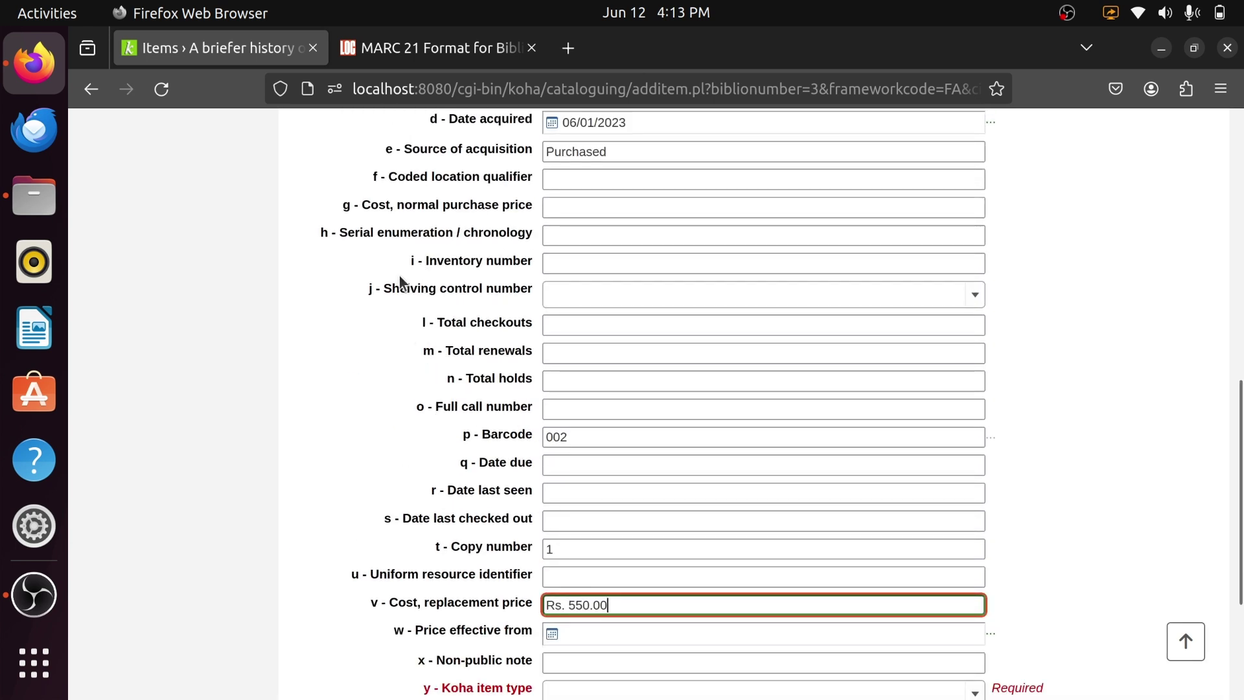
{"action": "scroll", "coordinate": [408, 479], "scroll_direction": "down", "scroll_amount": 3}
{"action": "left_click", "coordinate": [339, 553]}
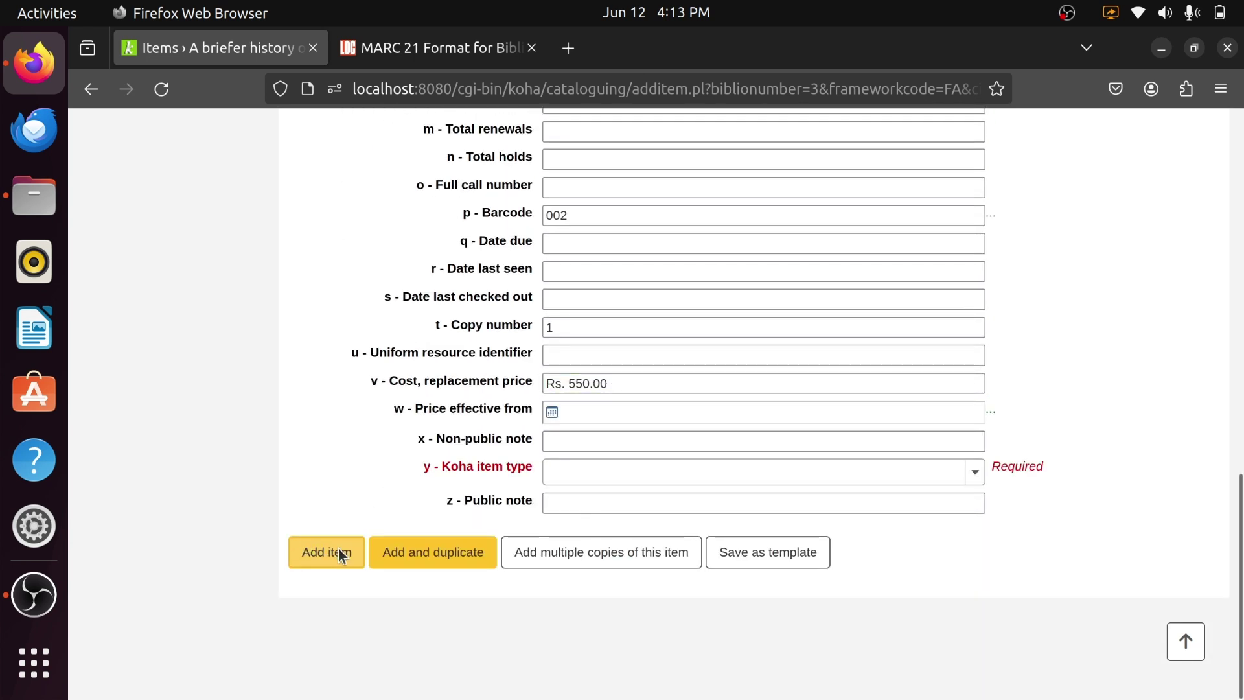
{"action": "left_click", "coordinate": [858, 470]}
{"action": "left_click", "coordinate": [603, 476]}
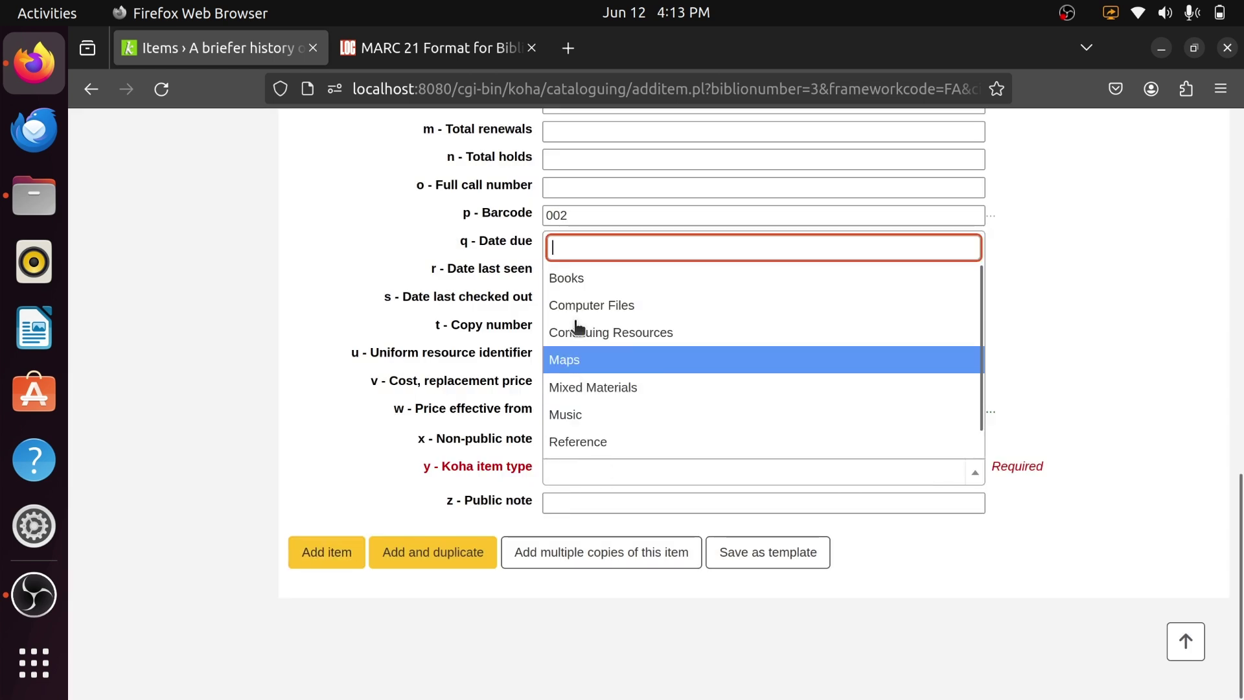
{"action": "left_click", "coordinate": [574, 279]}
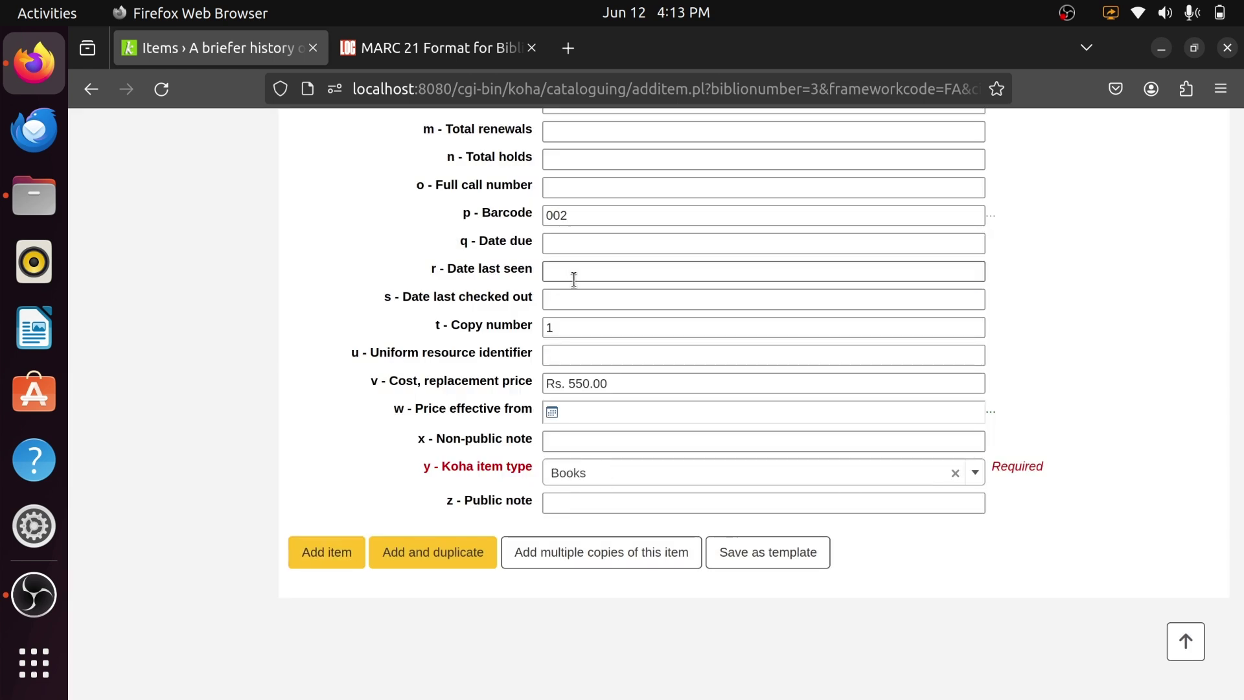
{"action": "left_click", "coordinate": [339, 549]}
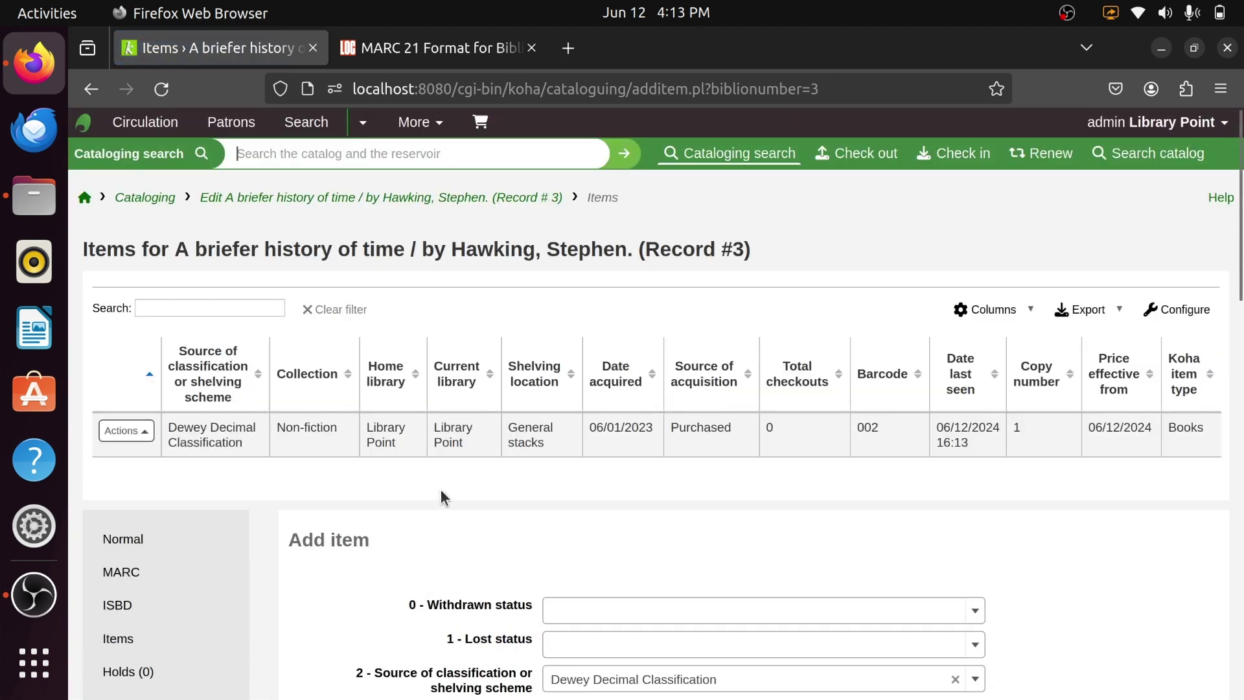
Review the added item's row and run a cataloging search for barcode 002.
{"action": "scroll", "coordinate": [399, 463], "scroll_direction": "down", "scroll_amount": 3}
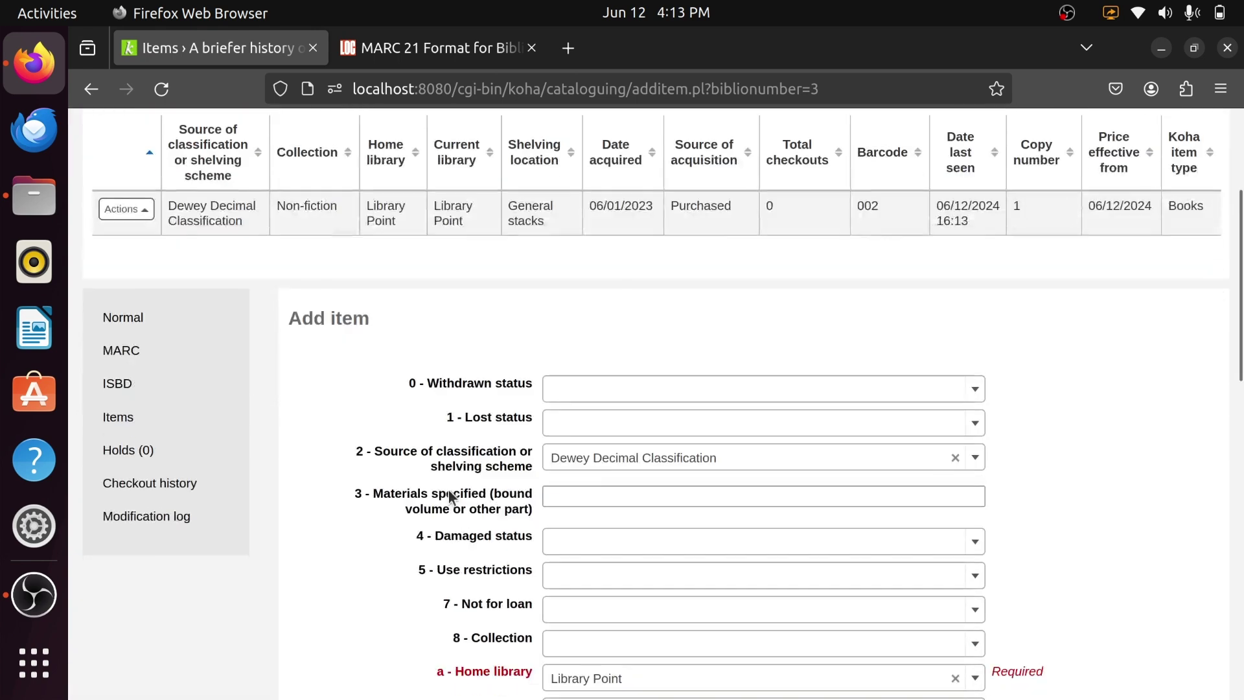
{"action": "scroll", "coordinate": [581, 441], "scroll_direction": "up", "scroll_amount": 3}
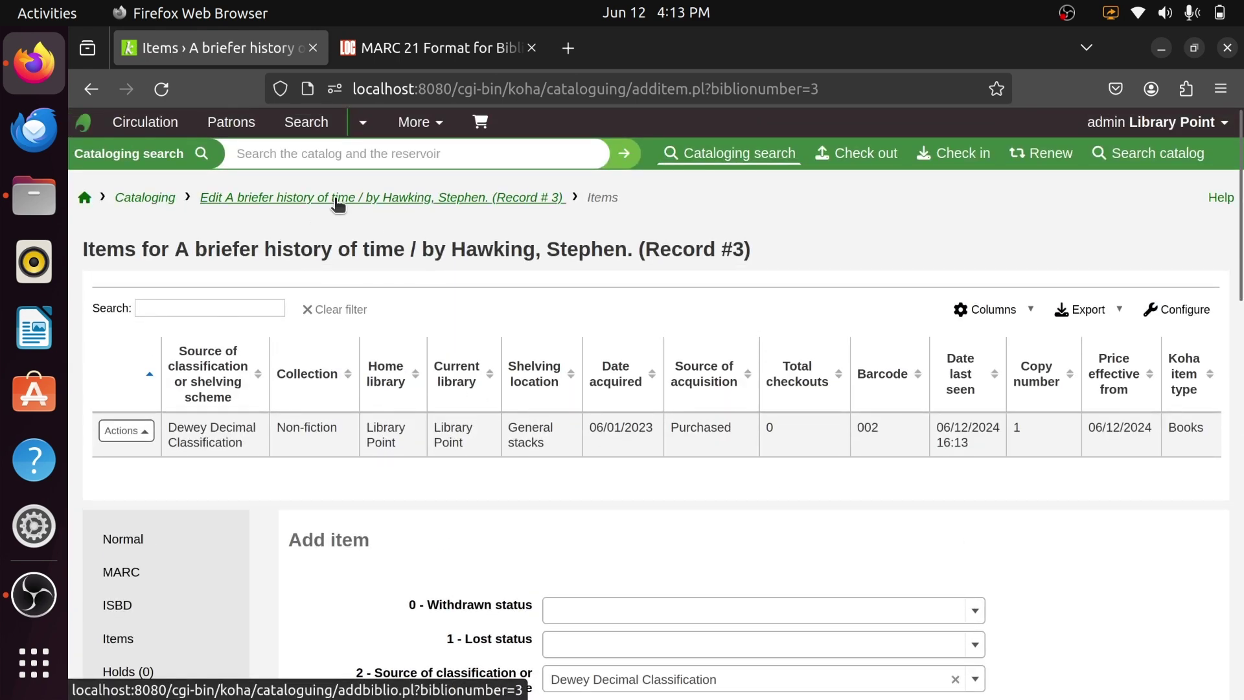
{"action": "left_click", "coordinate": [348, 156]}
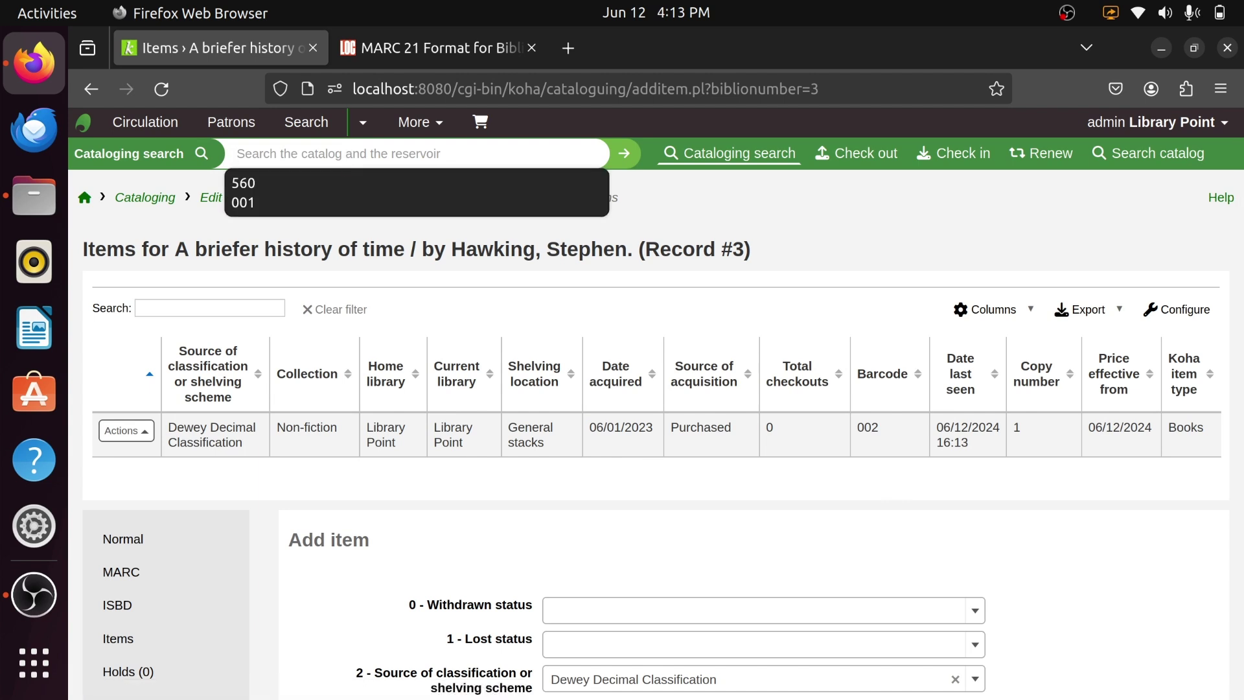
{"action": "type", "text": "002"}
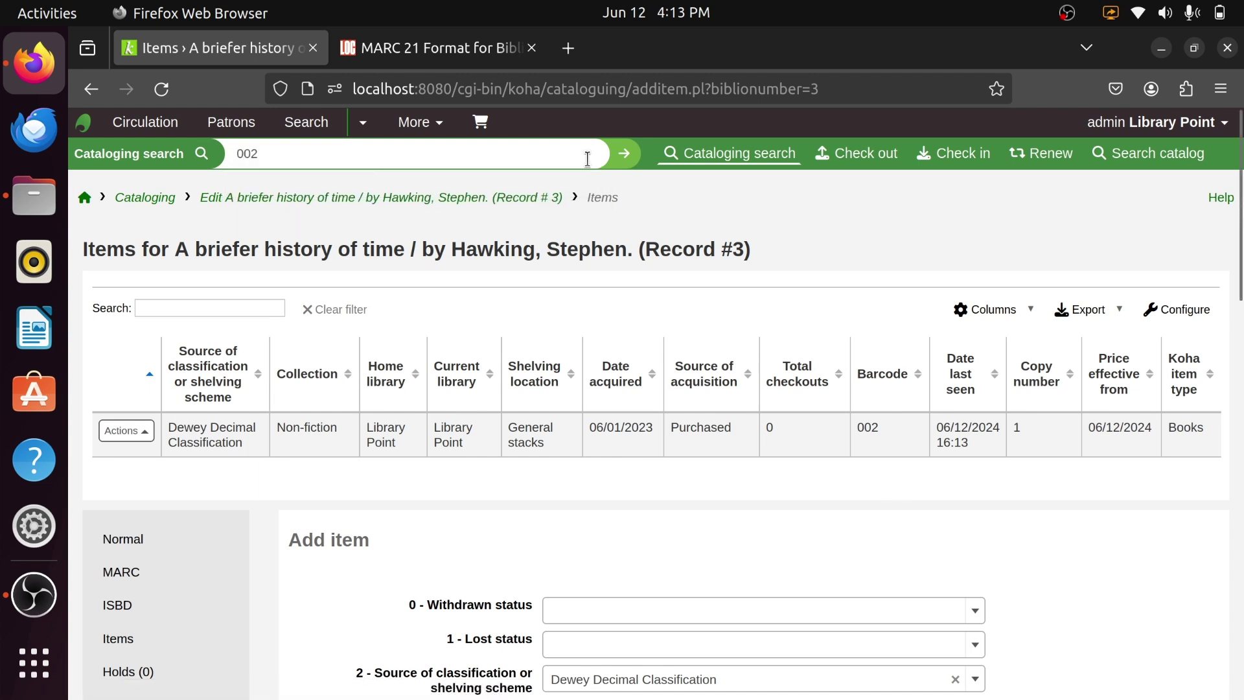
{"action": "left_click", "coordinate": [624, 154]}
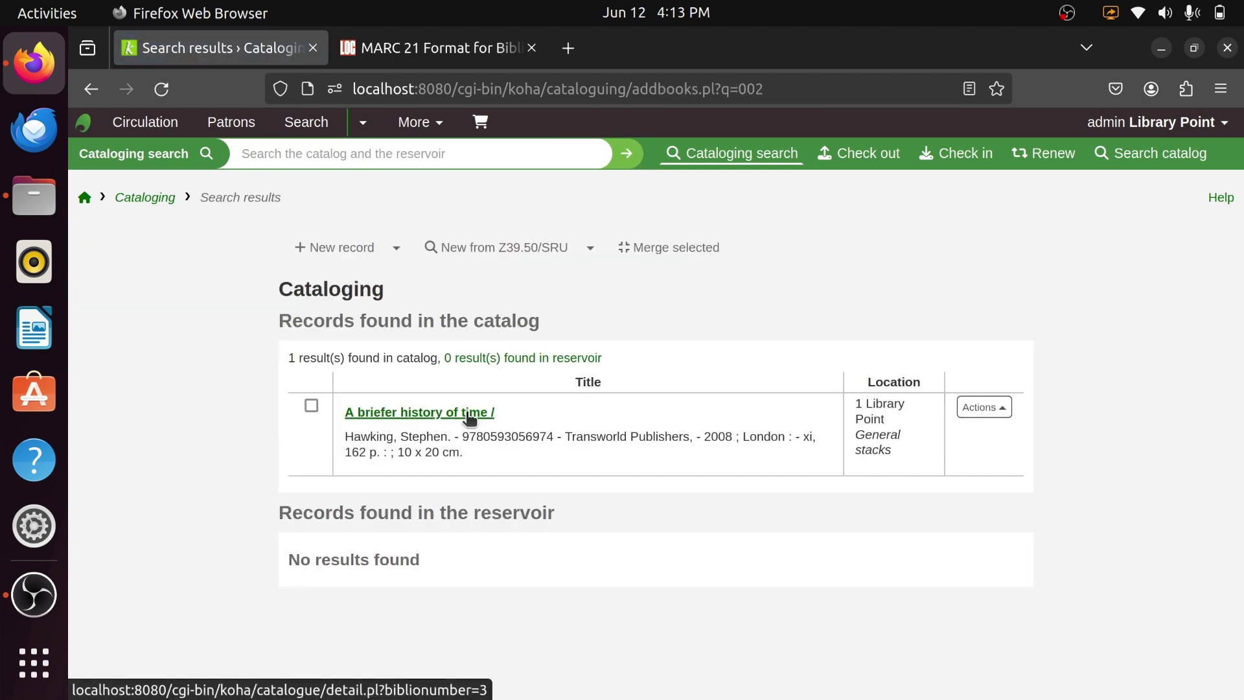
Open the details of "A briefer history of time" from the search results and examine its description and holdings.
{"action": "left_click", "coordinate": [459, 415]}
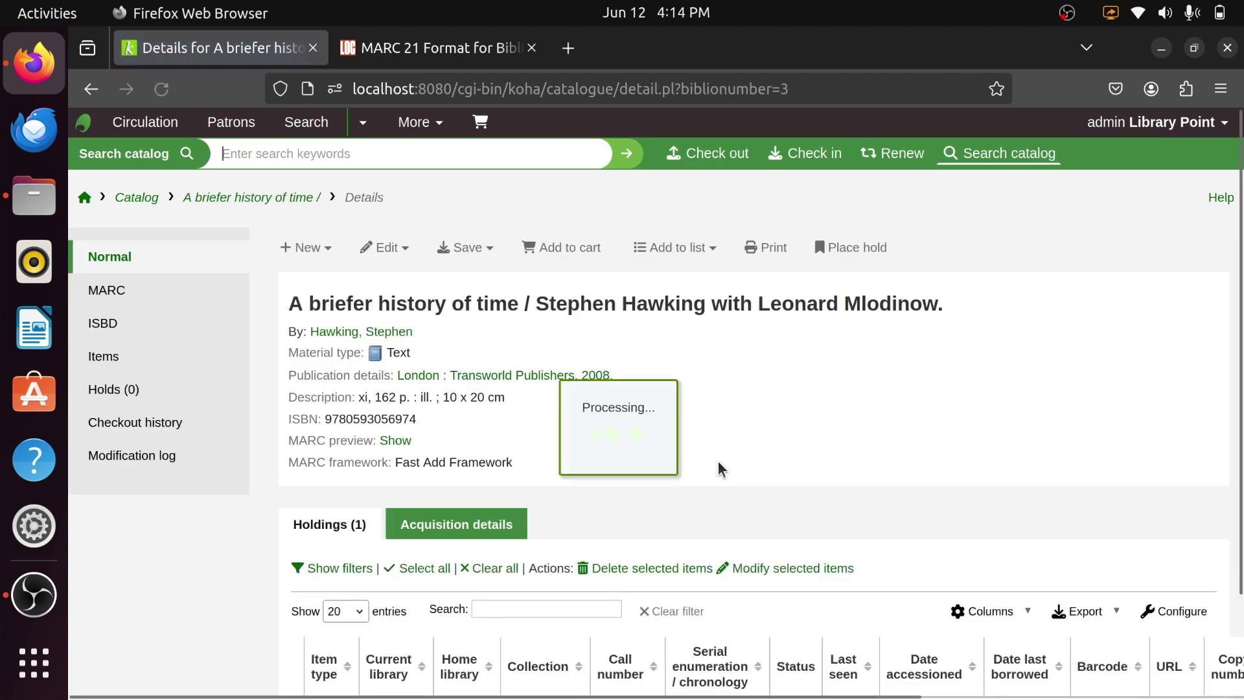
{"action": "scroll", "coordinate": [573, 535], "scroll_direction": "down", "scroll_amount": 3}
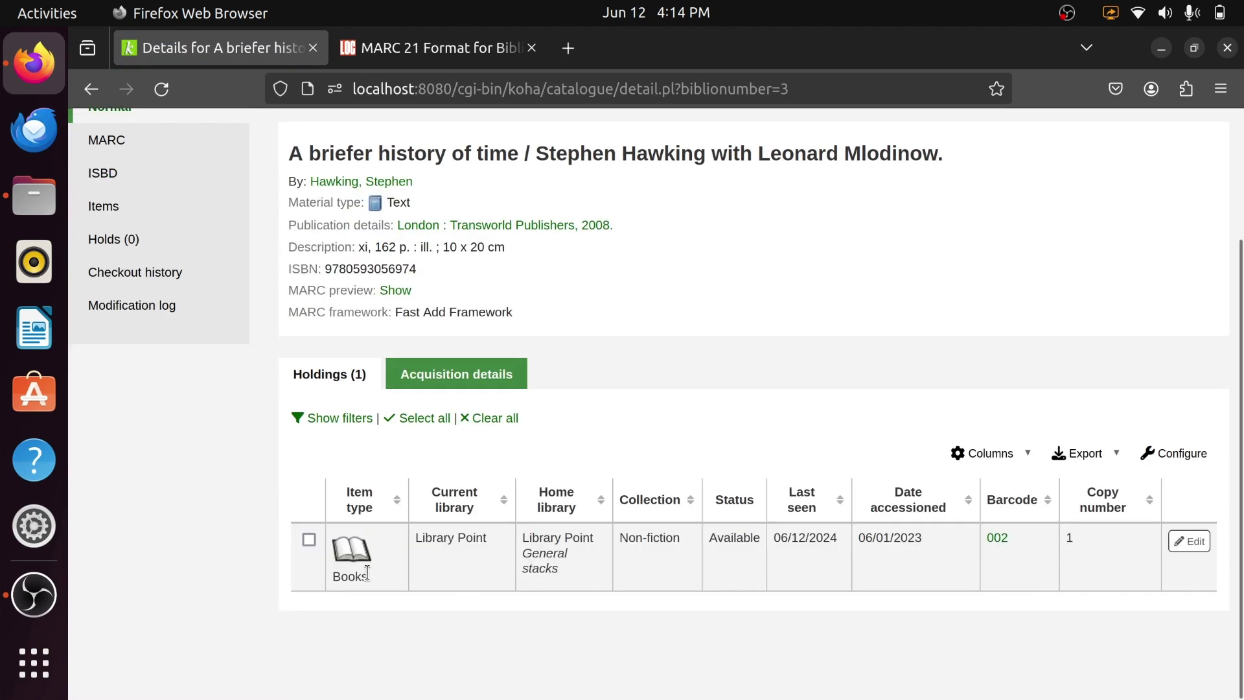
{"action": "scroll", "coordinate": [395, 285], "scroll_direction": "up", "scroll_amount": 2}
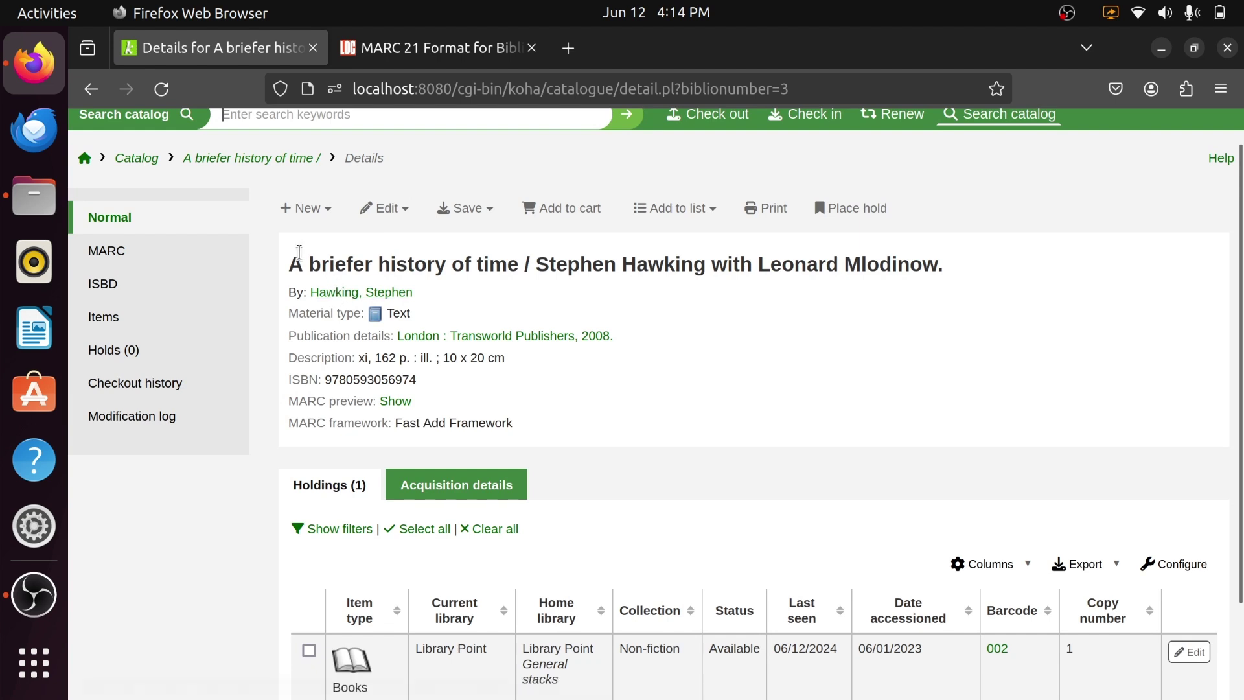
Review the record's bibliographic details from title to MARC framework, along with the holdings row for barcode 002.
{"action": "left_click_drag", "start_coordinate": [290, 259], "coordinate": [507, 419]}
{"action": "scroll", "coordinate": [835, 494], "scroll_direction": "down", "scroll_amount": 3}
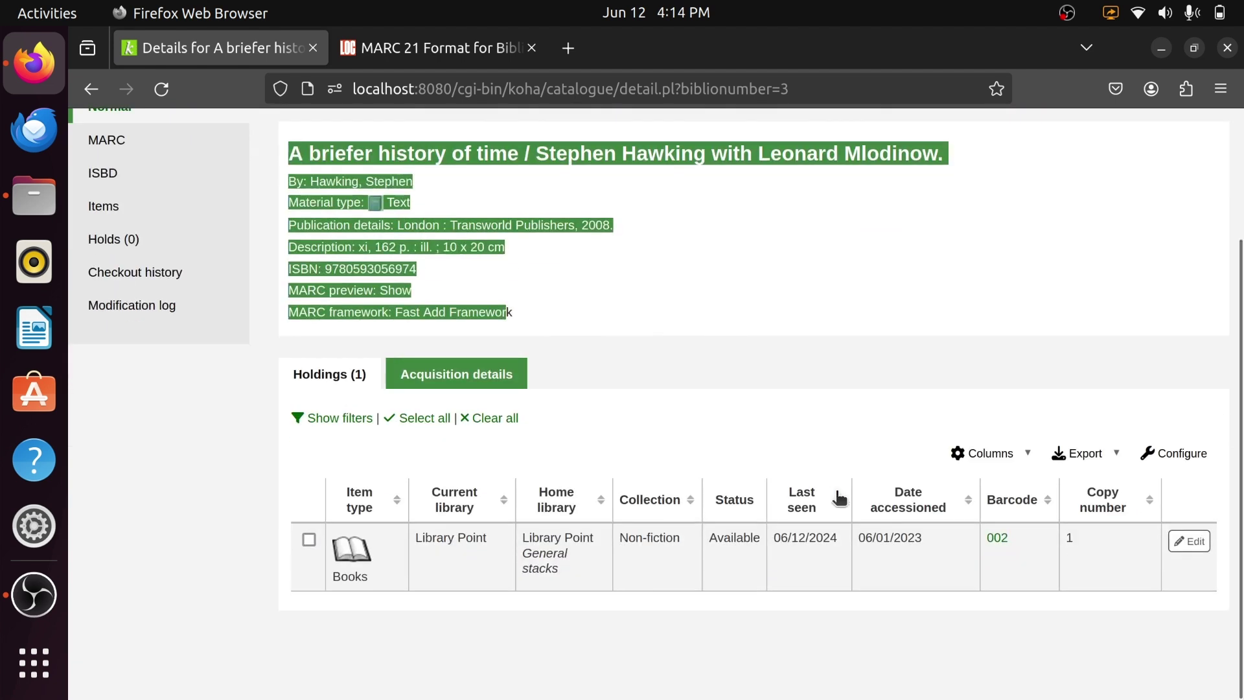
{"action": "left_click", "coordinate": [1065, 541]}
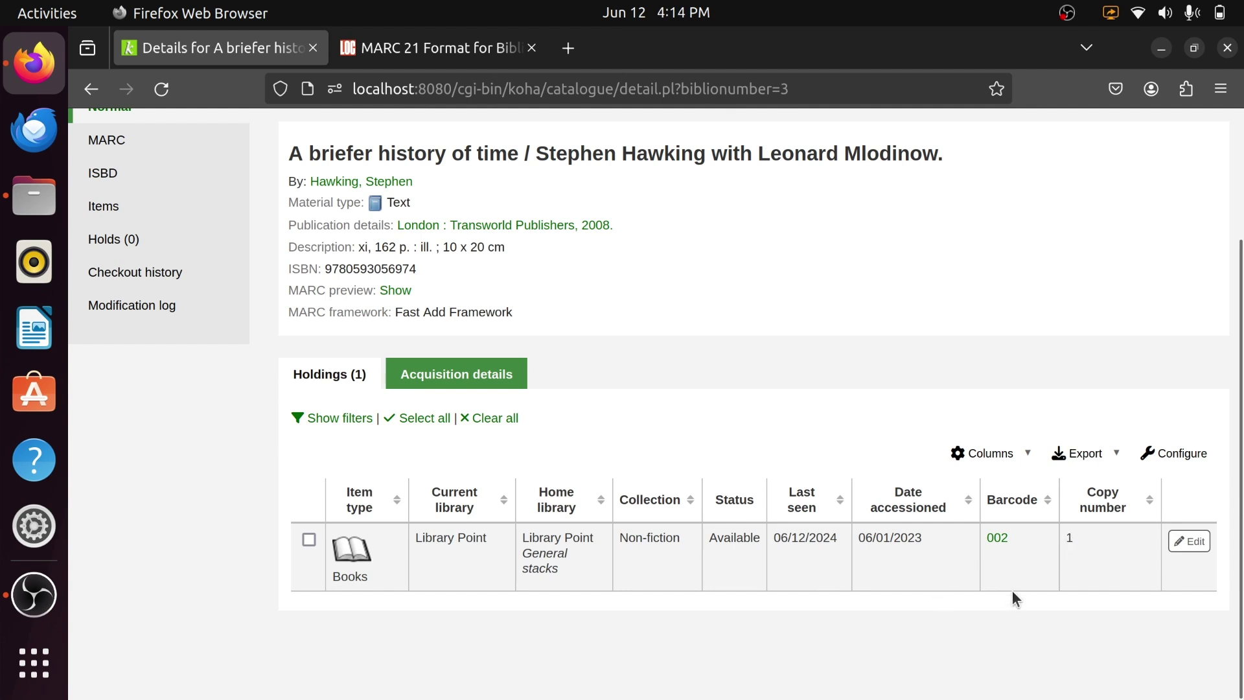
{"action": "scroll", "coordinate": [502, 344], "scroll_direction": "up", "scroll_amount": 5}
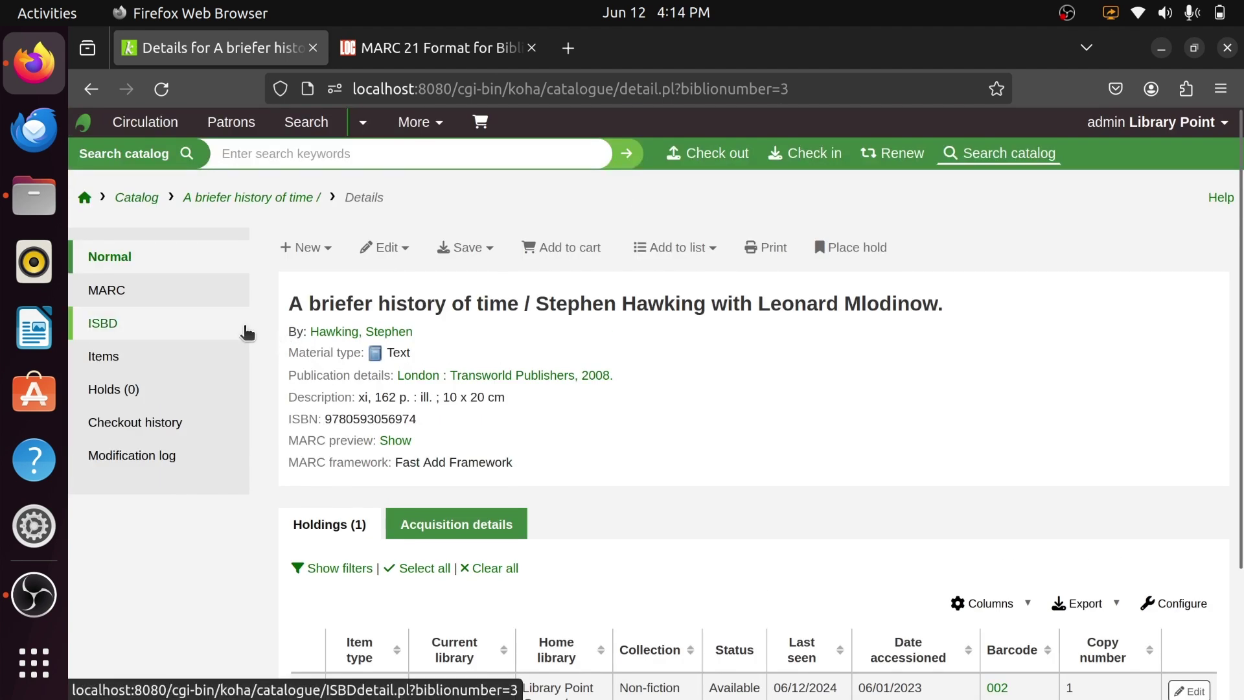
{"action": "scroll", "coordinate": [687, 414], "scroll_direction": "down", "scroll_amount": 3}
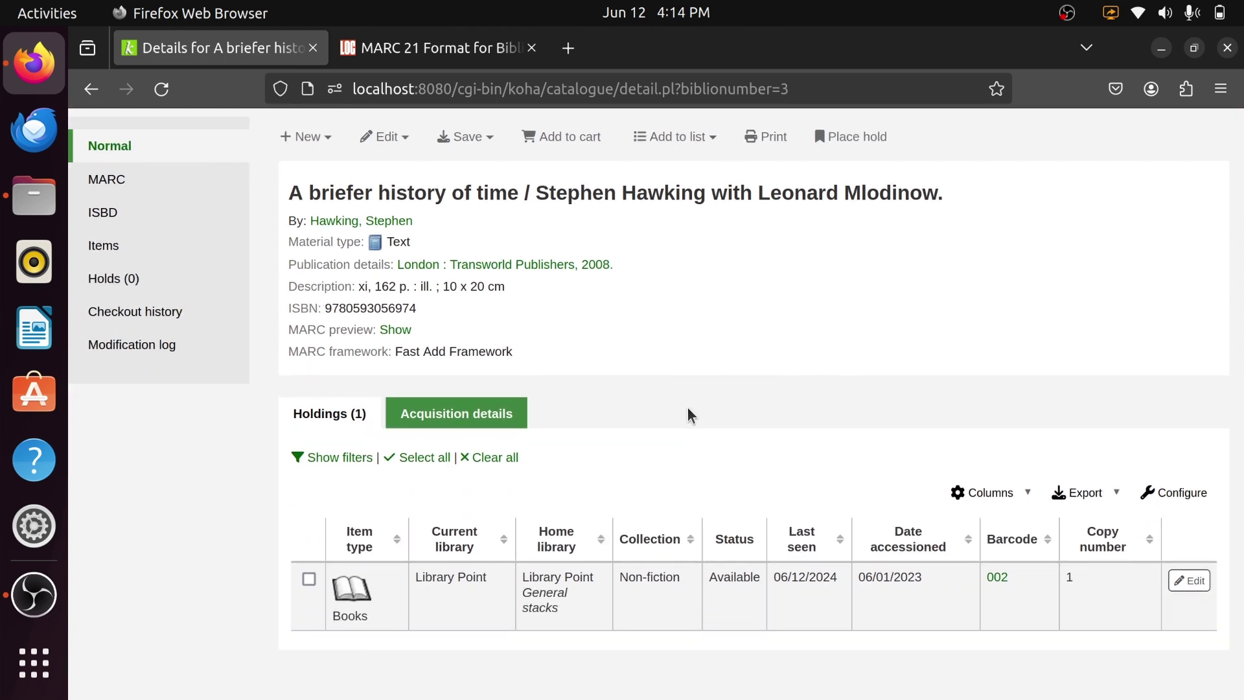
{"action": "scroll", "coordinate": [688, 409], "scroll_direction": "up", "scroll_amount": 3}
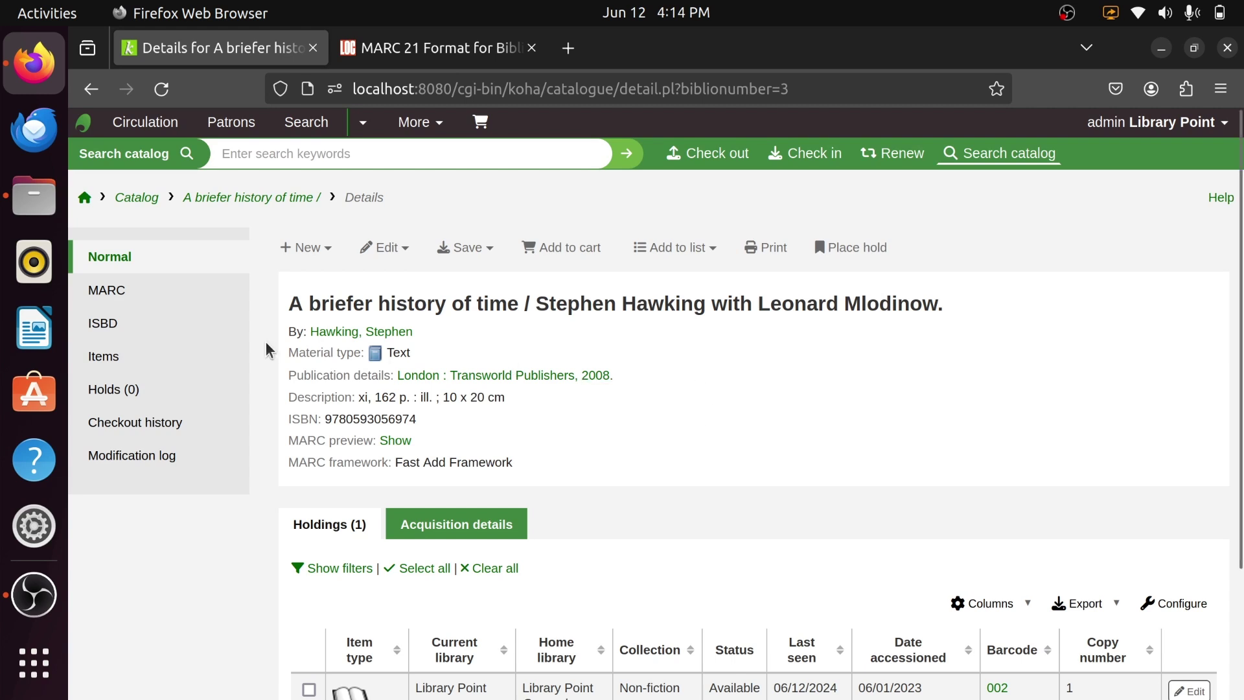
Review the Fast cataloging and New record options in the Cataloging module and return to the staff home page.
{"action": "left_click", "coordinate": [85, 198]}
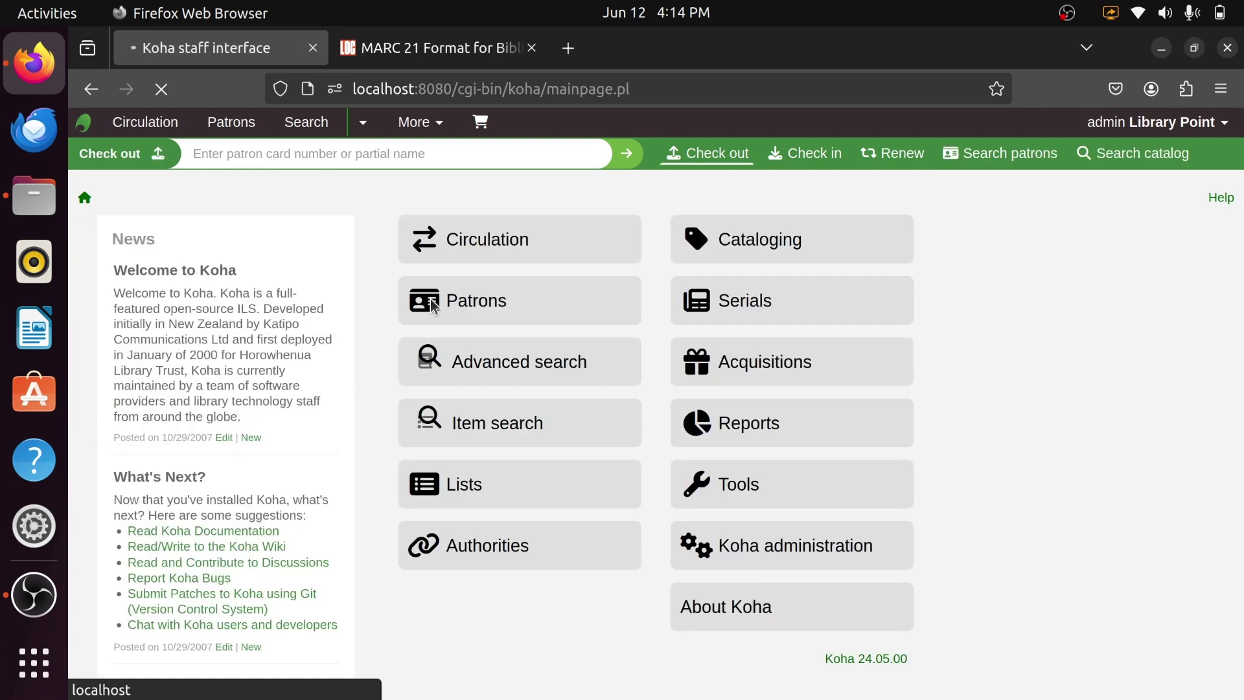
{"action": "left_click", "coordinate": [803, 245]}
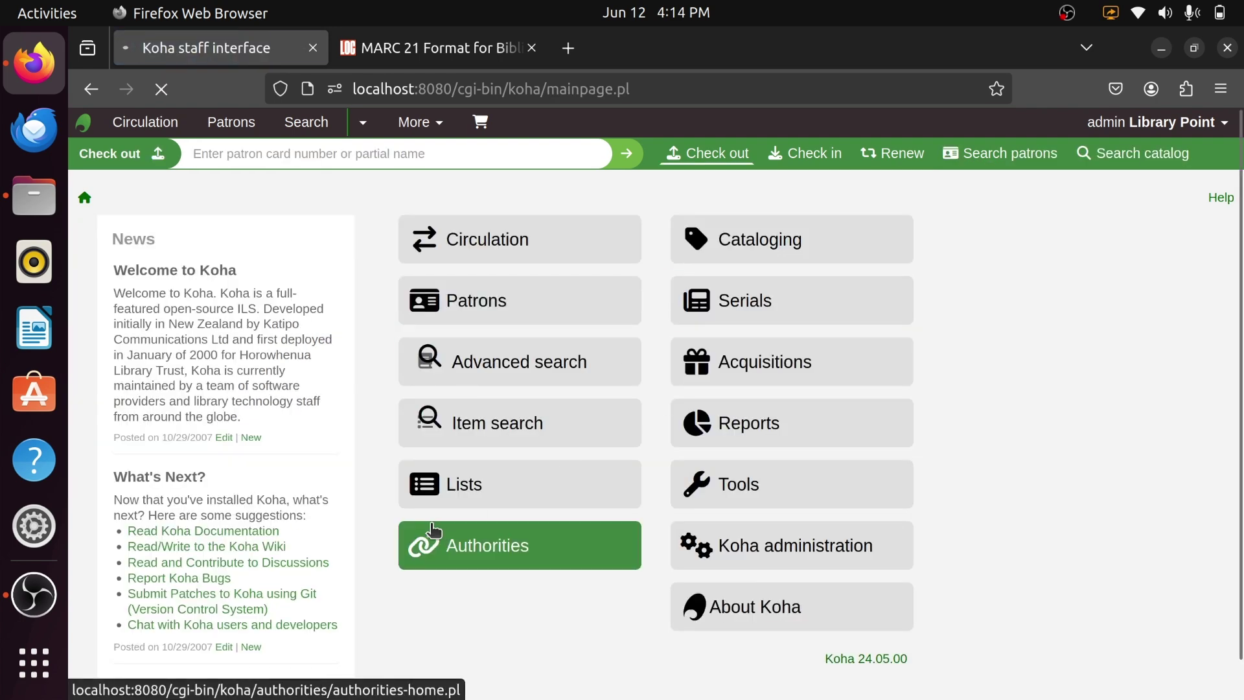
{"action": "scroll", "coordinate": [425, 620], "scroll_direction": "down", "scroll_amount": 2}
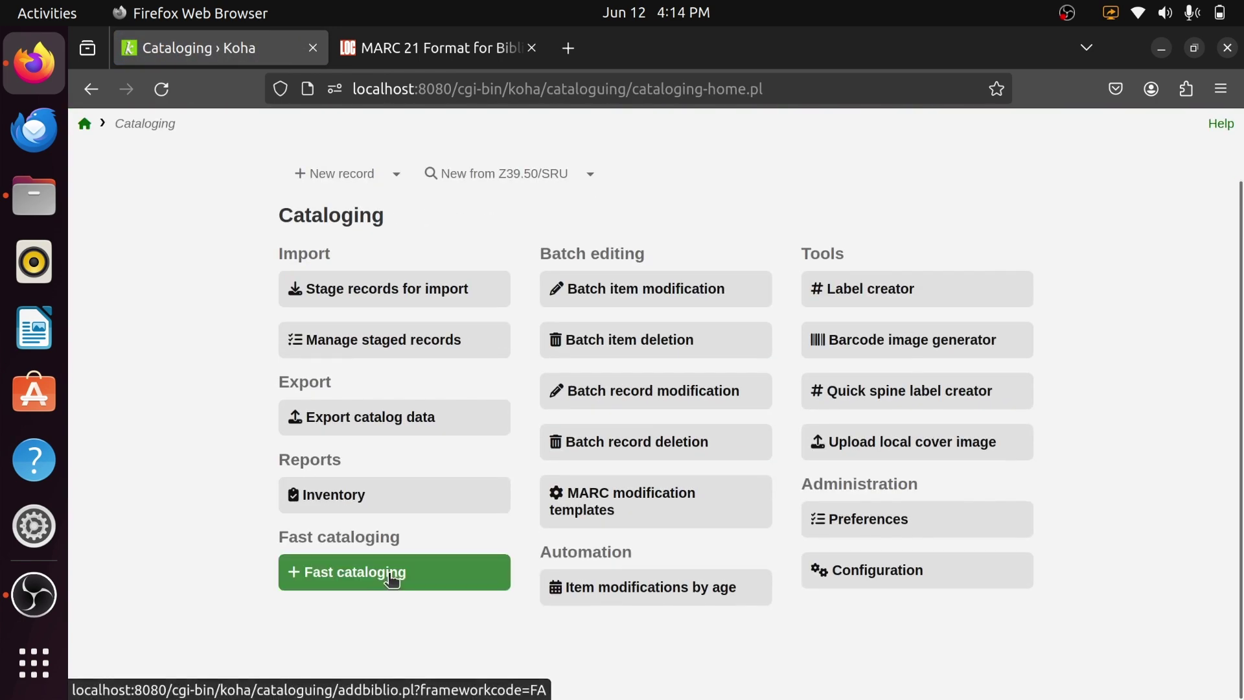
{"action": "scroll", "coordinate": [392, 579], "scroll_direction": "up", "scroll_amount": 2}
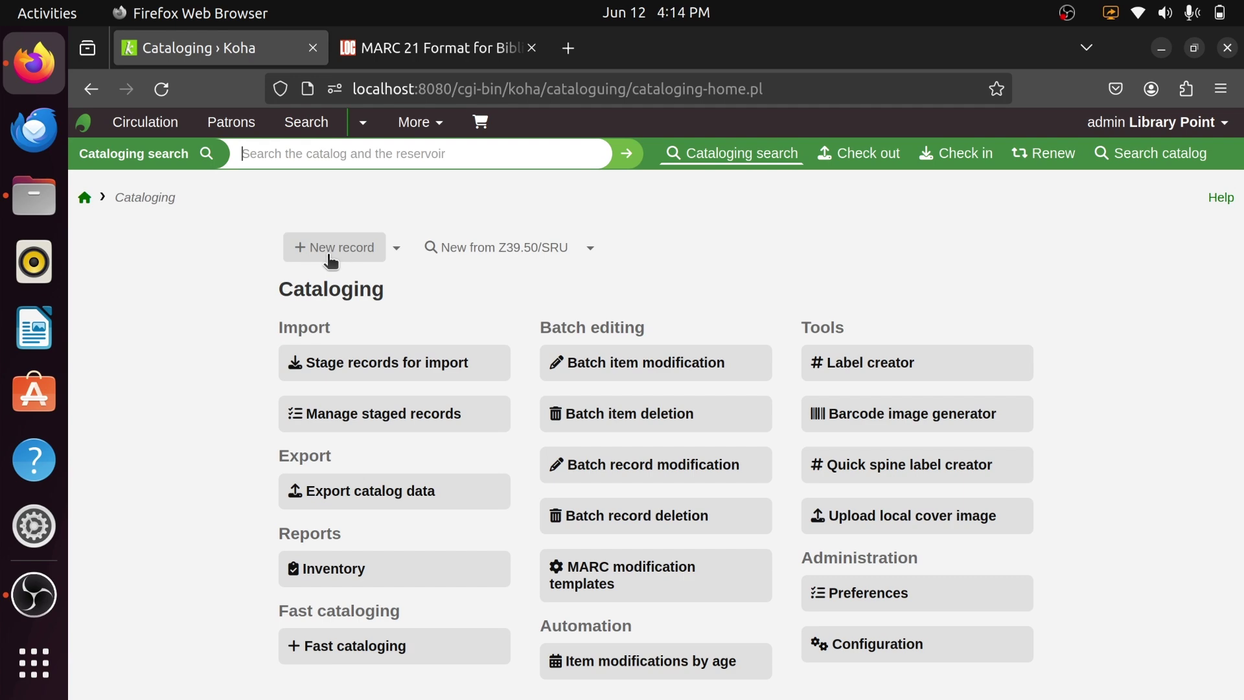
{"action": "left_click", "coordinate": [84, 197]}
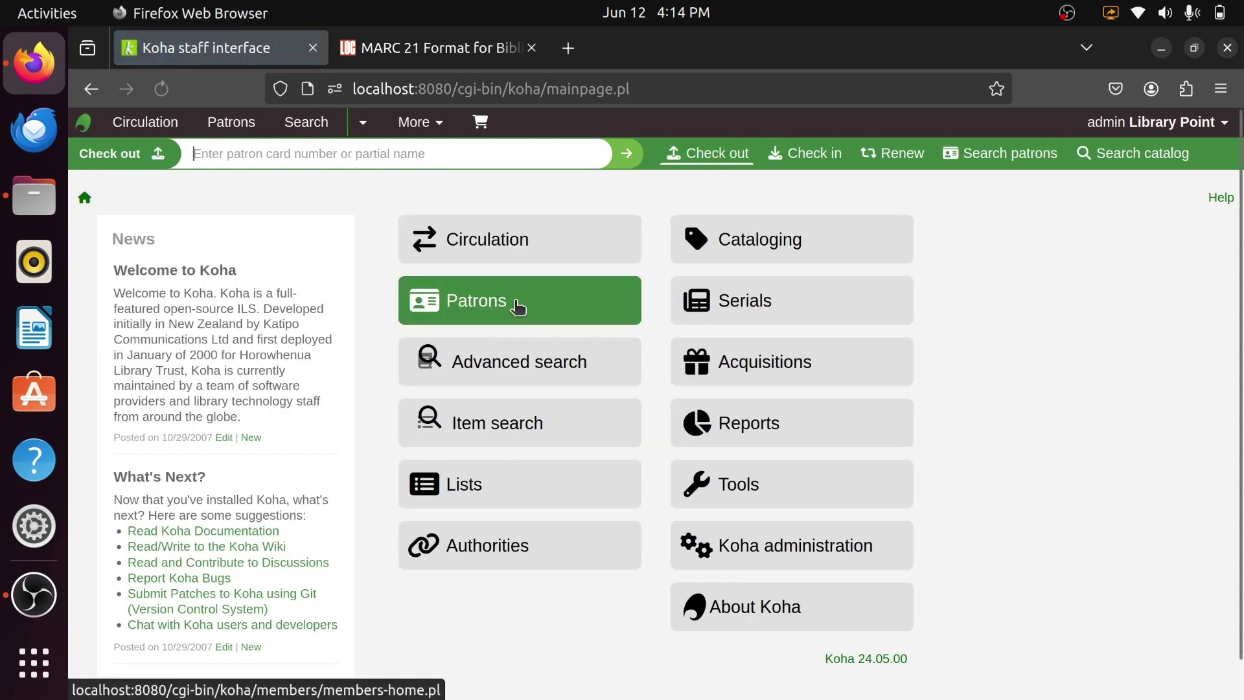